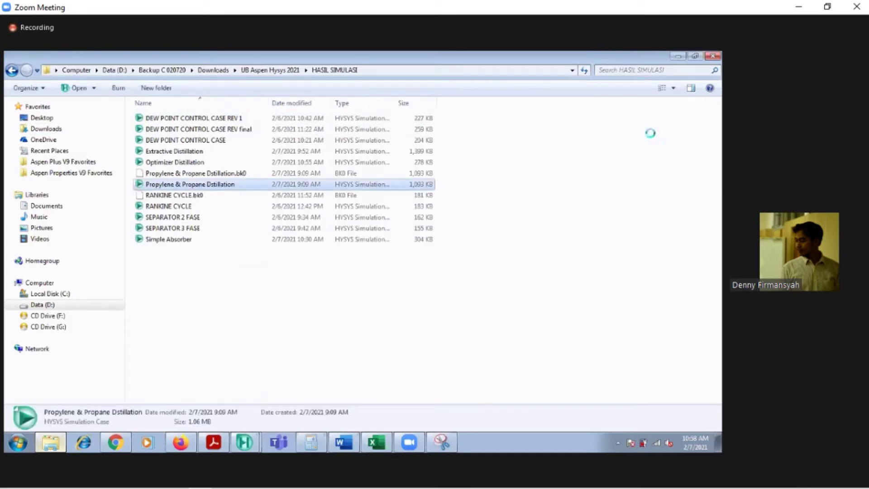
# Paste a duplicate of the Propylene & Propane Dstillation case and rename it as Propylene & Propane Dstillation - MVR
pyautogui.hotkey('ctrl', 'v')
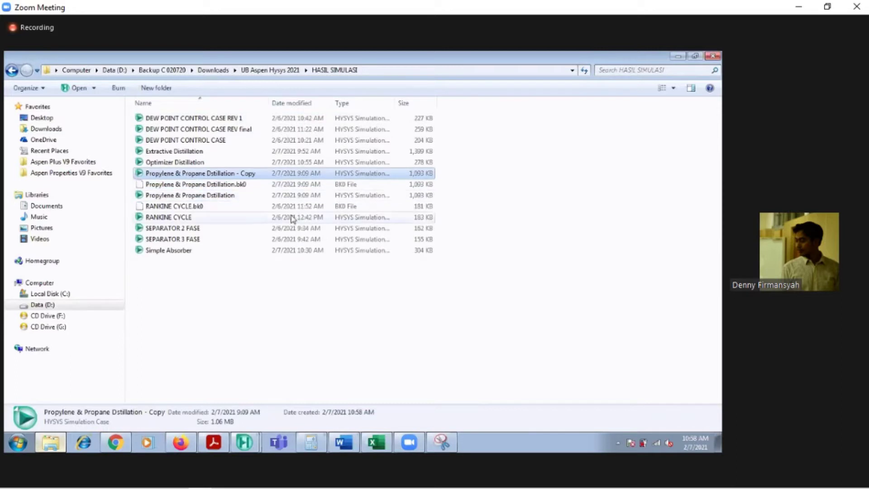
pyautogui.rightClick(284, 173)
pyautogui.click(299, 381)
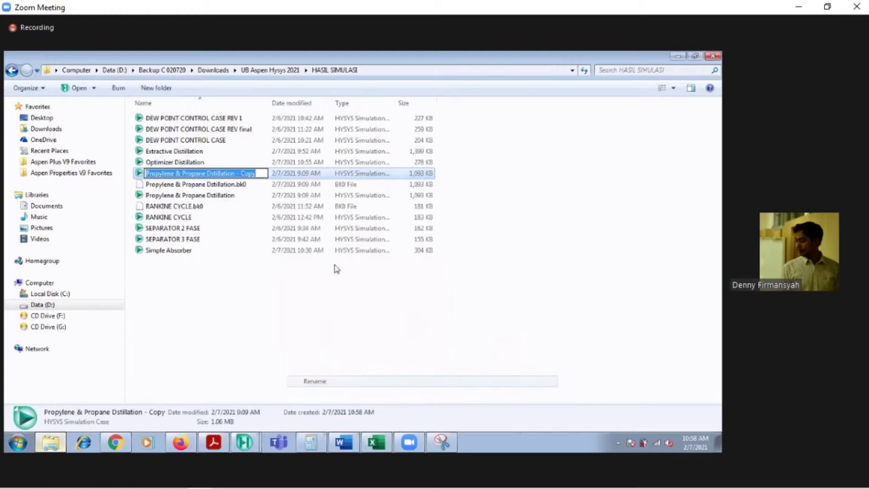
pyautogui.press('End')
pyautogui.press('BackSpace')
pyautogui.press('BackSpace')
pyautogui.press('BackSpace')
pyautogui.press('BackSpace')
pyautogui.write('MV')
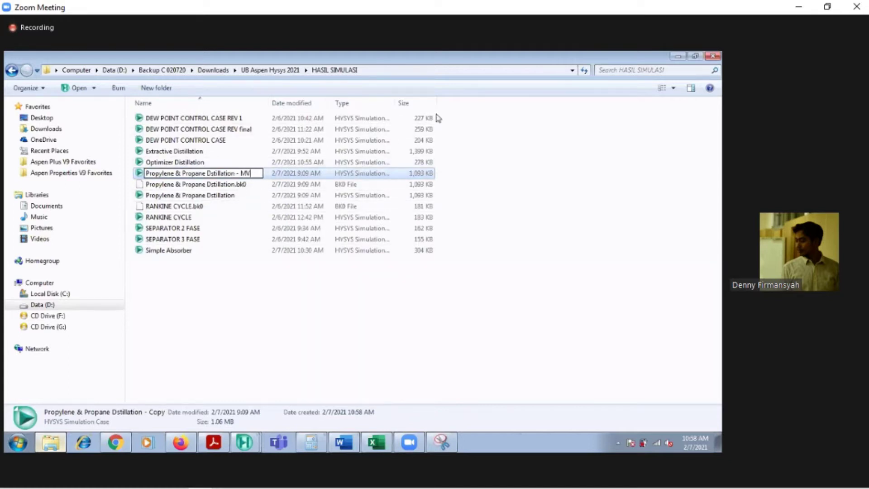
pyautogui.click(575, 219)
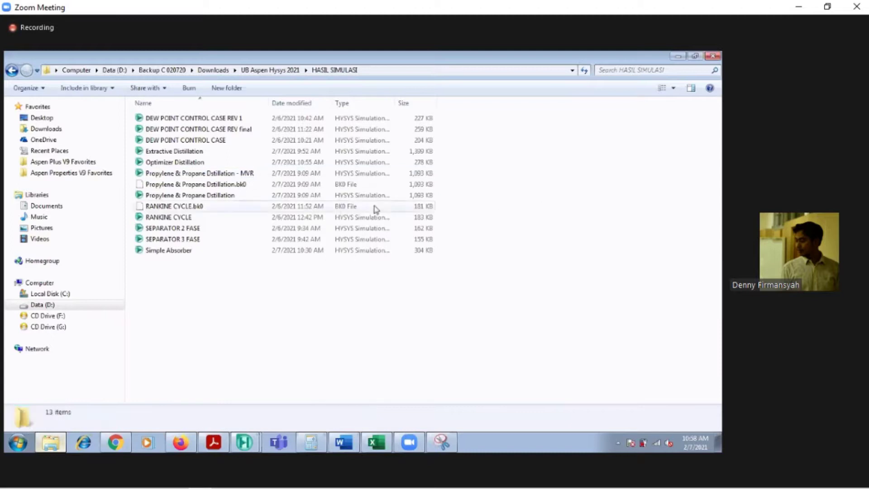
# Launch the Propylene & Propane Dstillation - MVR case from its folder and close the product registration window
pyautogui.doubleClick(236, 174)
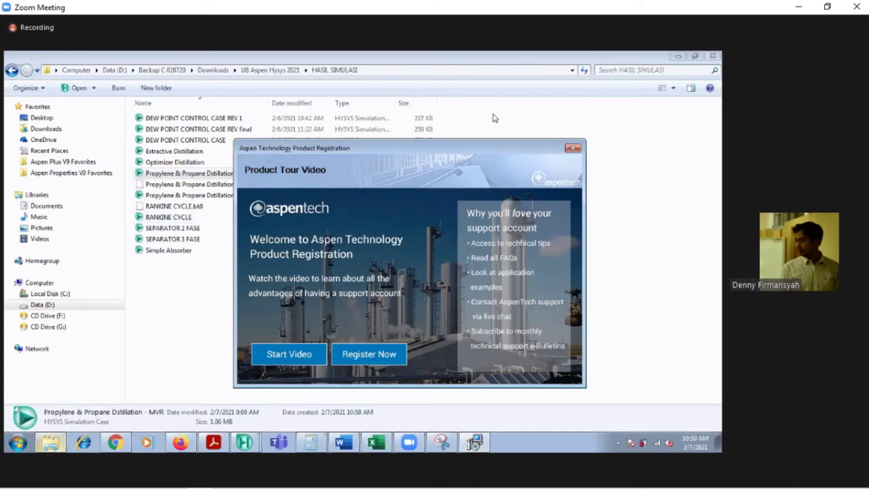
pyautogui.click(572, 148)
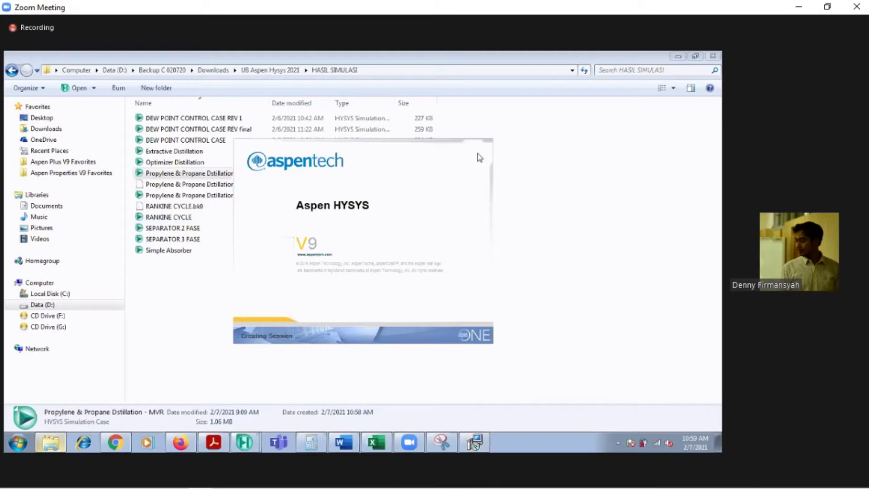
# Switch to Adobe Acrobat Reader and review the MVR application slides on pages 76 to 78
pyautogui.click(213, 442)
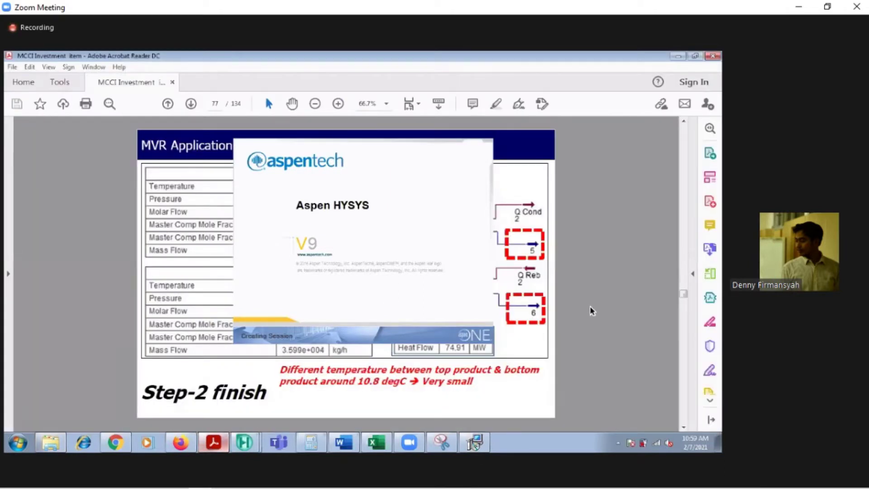
pyautogui.scroll(3, 590, 308)
pyautogui.scroll(-3, 588, 305)
pyautogui.scroll(-3, 587, 305)
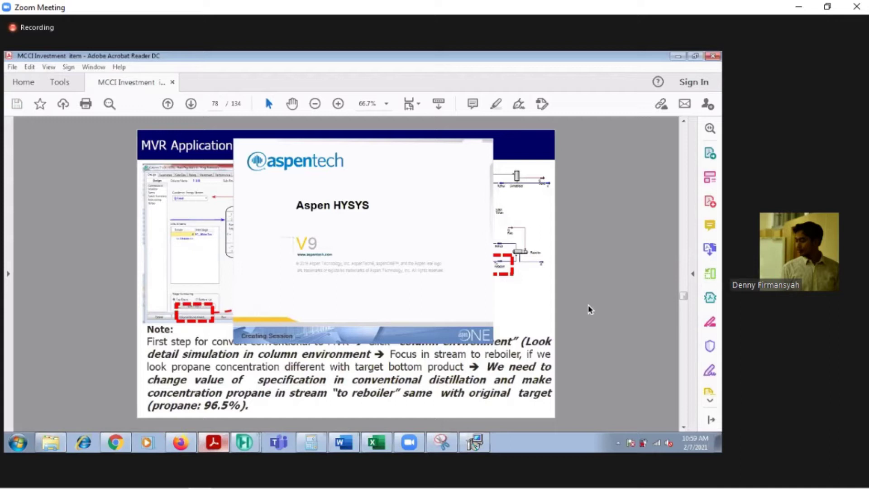
pyautogui.scroll(1, 588, 305)
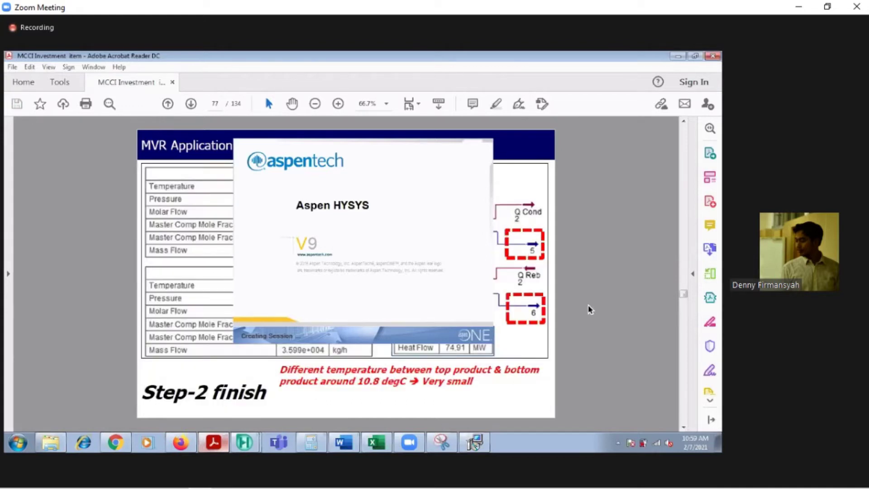
pyautogui.scroll(-1, 588, 305)
pyautogui.scroll(1, 588, 305)
pyautogui.scroll(1, 588, 305)
pyautogui.scroll(-1, 587, 305)
pyautogui.scroll(1, 588, 305)
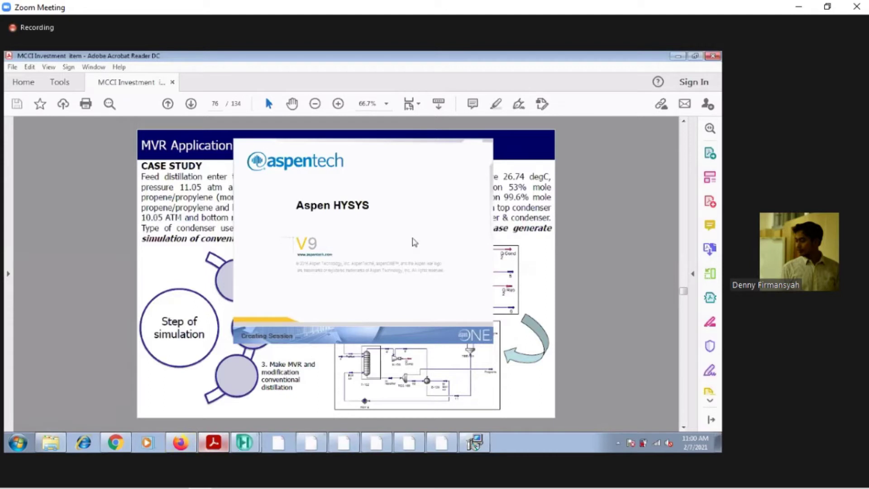
# Switch to Aspen HYSYS with the Optimizer Distillation case and close its Optimizer window
pyautogui.click(244, 442)
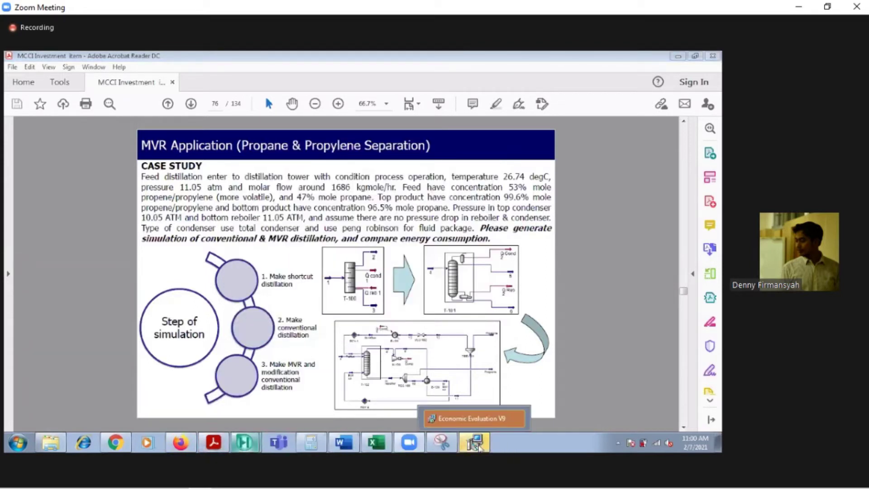
pyautogui.moveTo(243, 442)
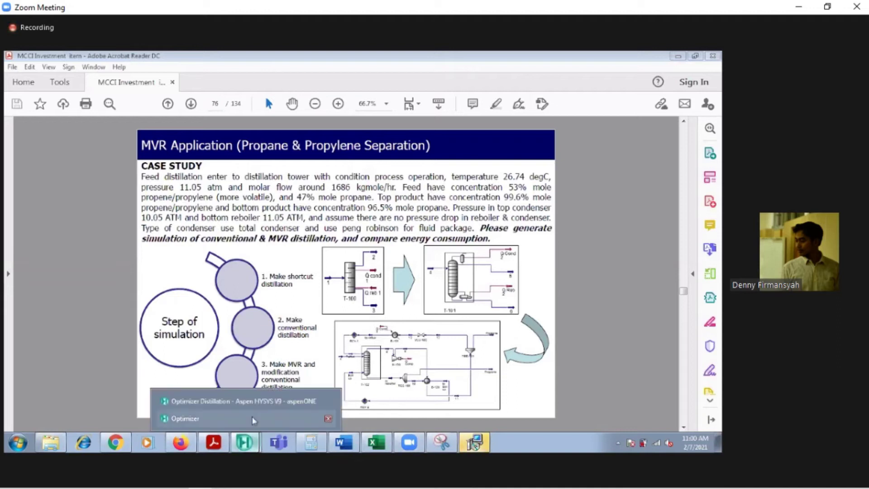
pyautogui.click(225, 410)
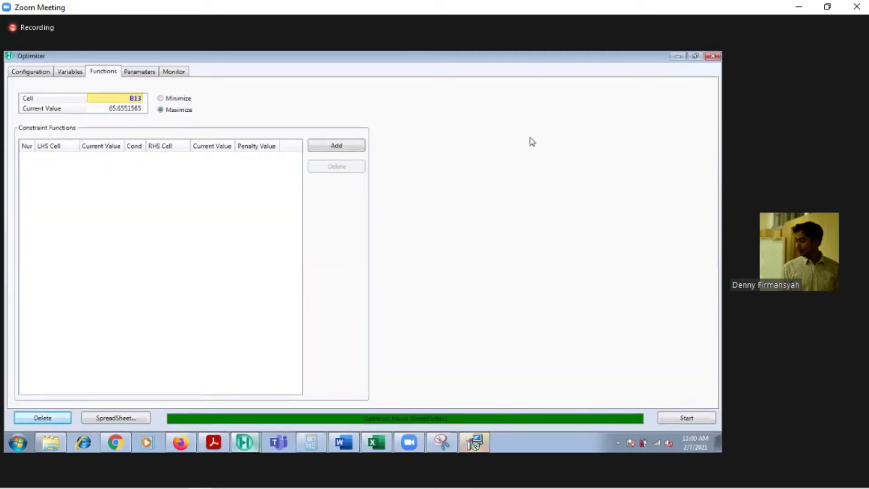
pyautogui.hotkey('alt', 'F4')
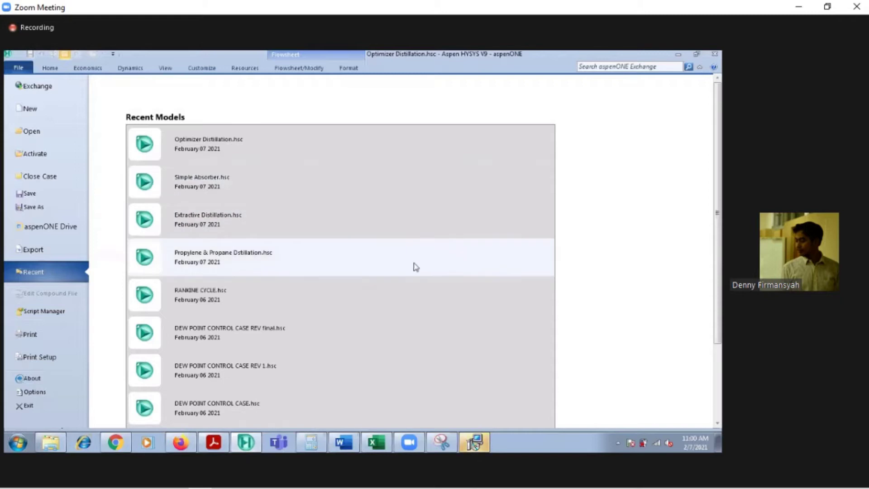
pyautogui.click(679, 55)
pyautogui.click(245, 442)
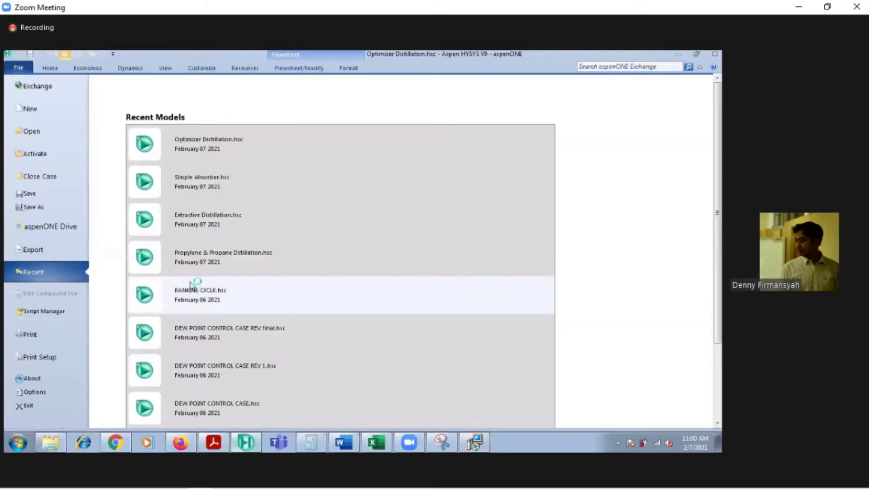
# Open the case Propylene & Propane Dstillation - MVR and cancel the Economic Evaluation V9 configuration
pyautogui.click(12, 126)
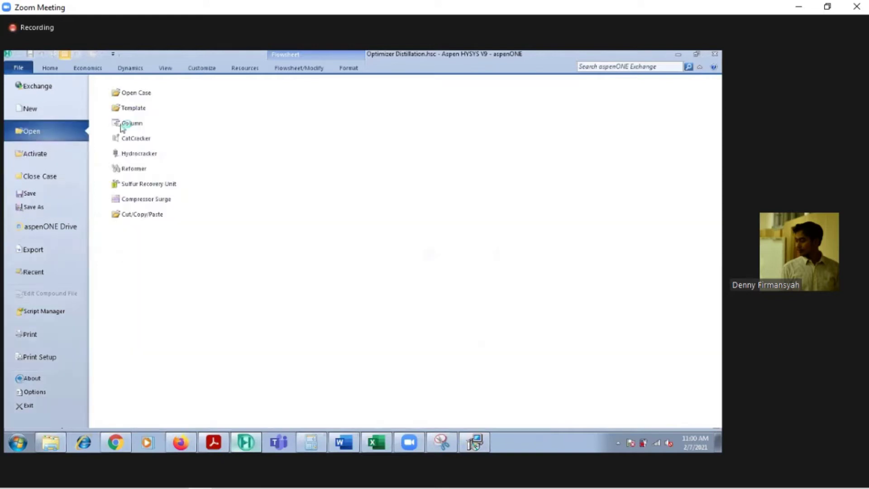
pyautogui.click(141, 96)
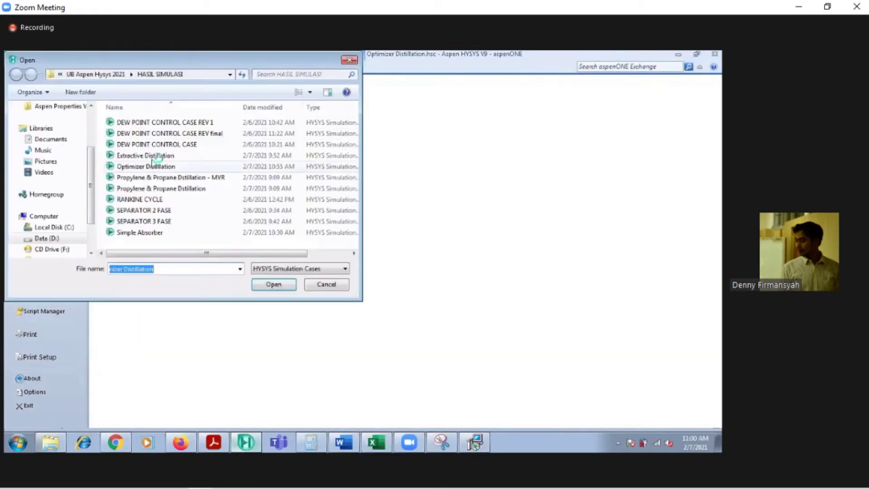
pyautogui.click(208, 179)
pyautogui.click(274, 285)
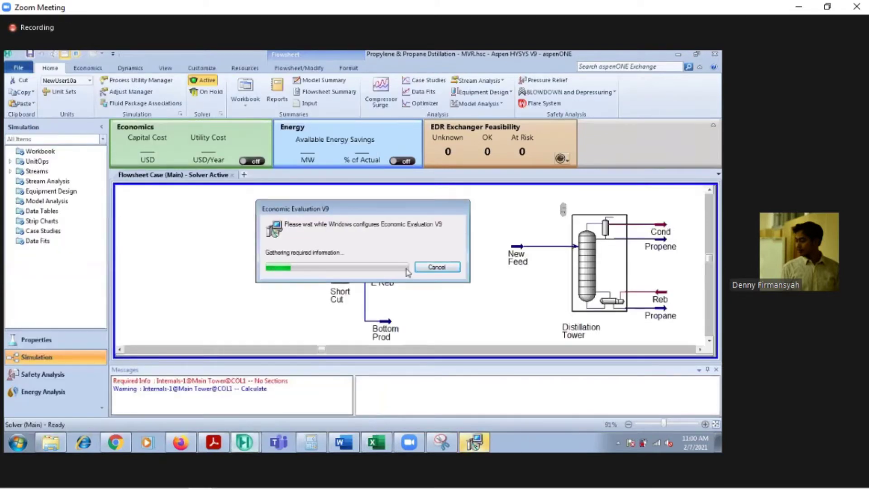
pyautogui.click(436, 267)
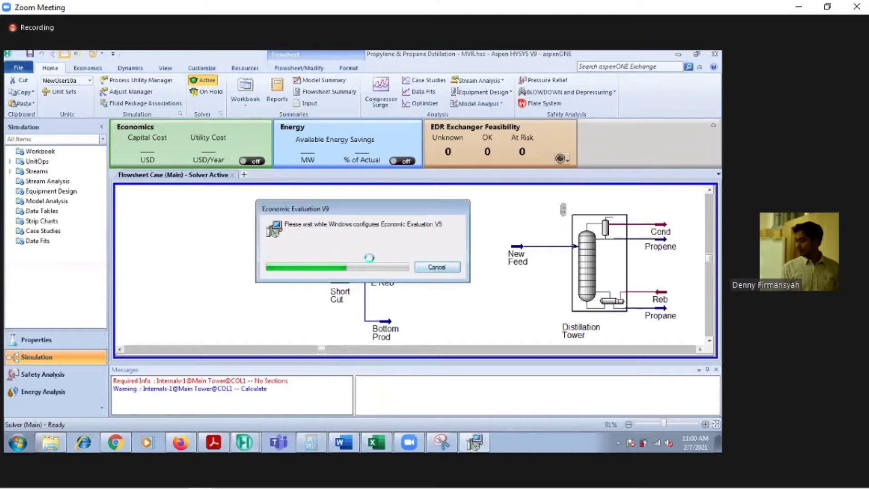
pyautogui.click(430, 270)
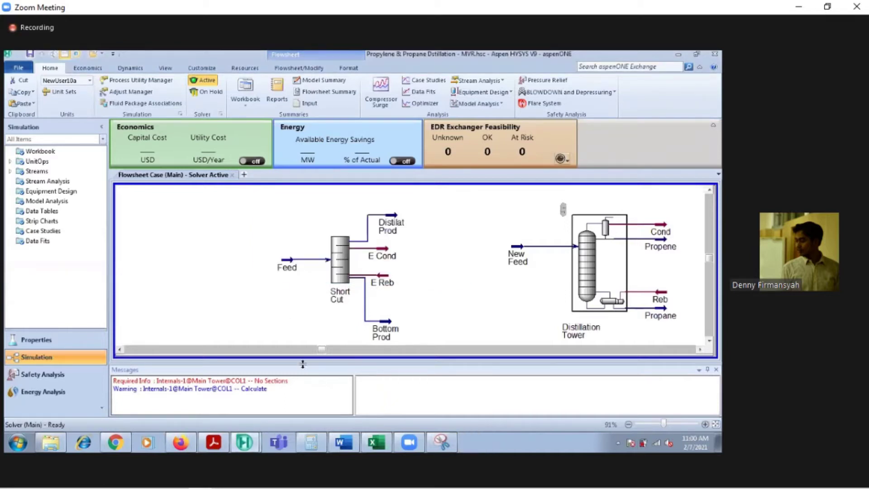
# Bring the MVR flowsheet forward, show the Cond energy stream's table and place it beside the distillation tower
pyautogui.moveTo(344, 440)
pyautogui.moveTo(244, 441)
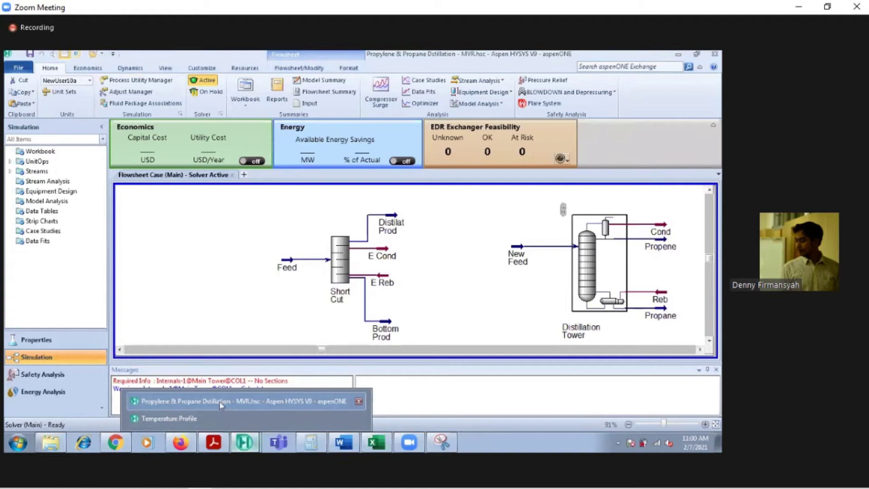
pyautogui.click(217, 400)
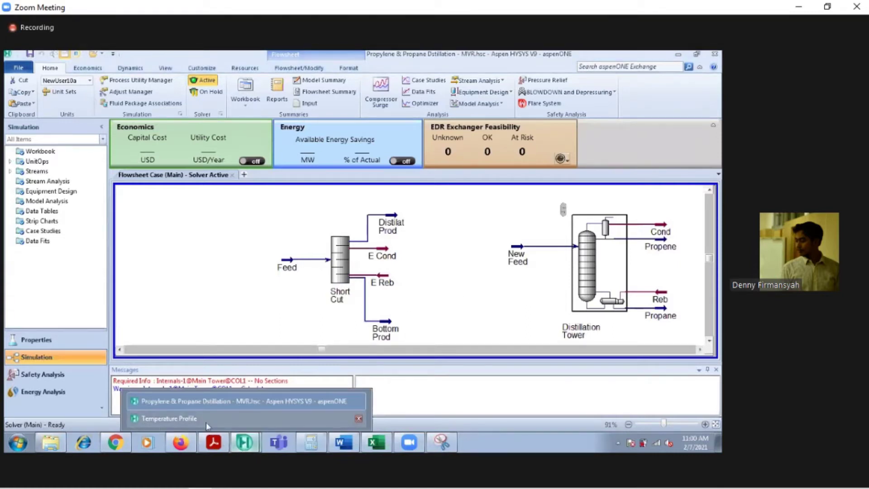
pyautogui.click(216, 400)
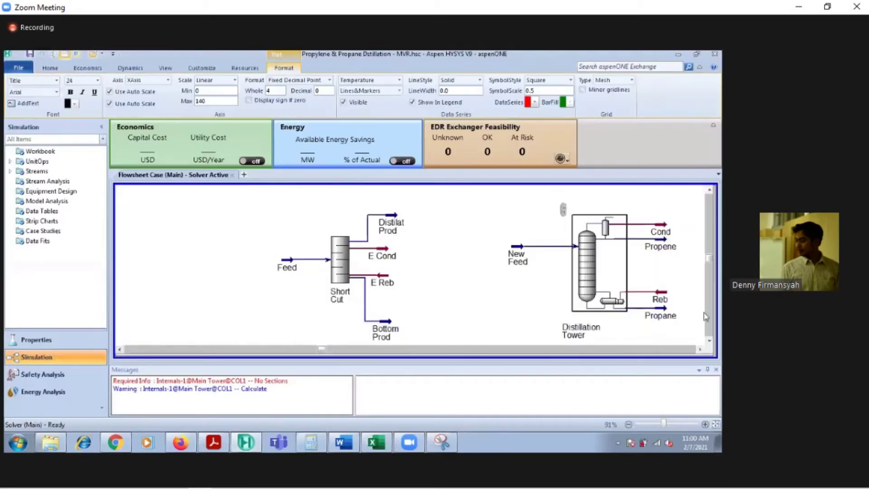
pyautogui.click(705, 317)
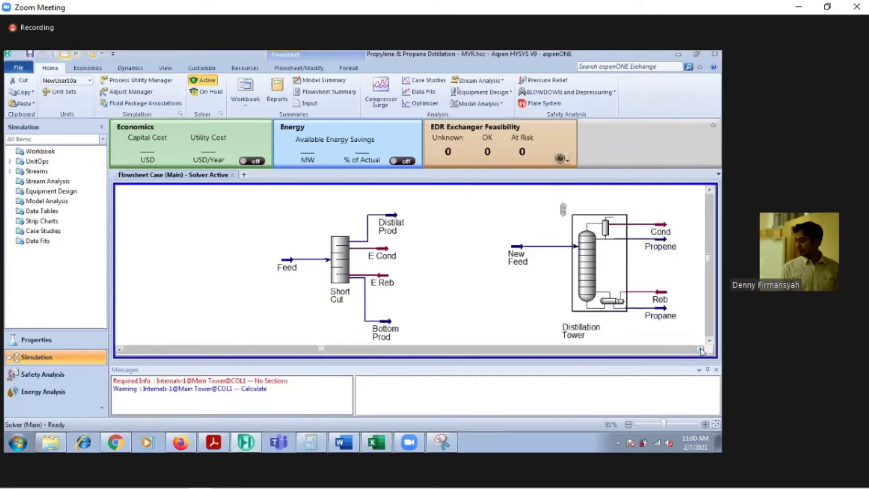
pyautogui.hscroll(3, 564, 242)
pyautogui.click(488, 233)
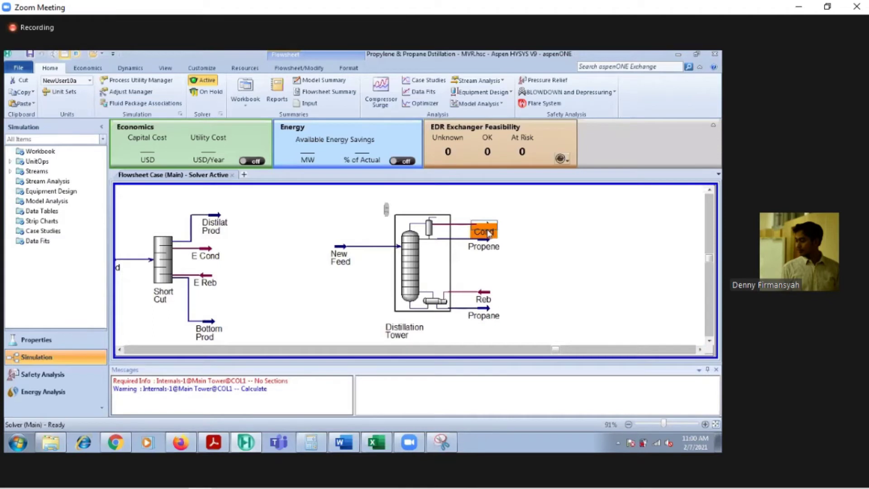
pyautogui.rightClick(488, 232)
pyautogui.click(477, 327)
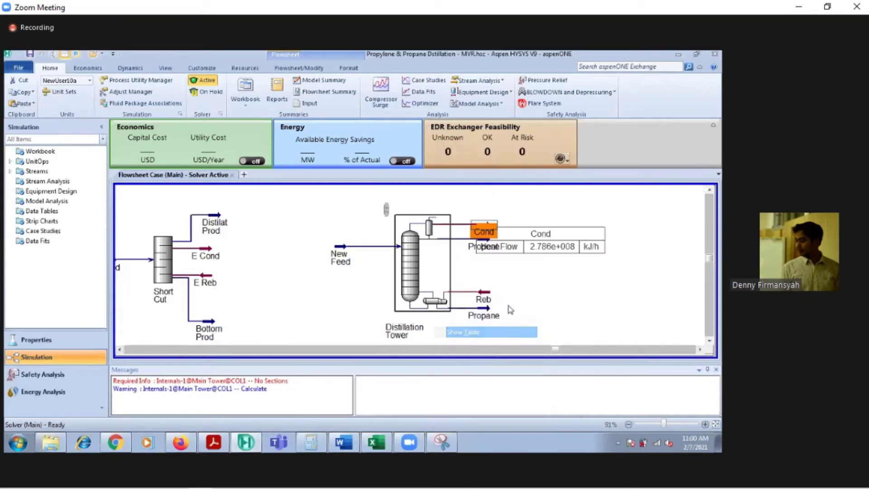
pyautogui.moveTo(544, 237); pyautogui.dragTo(579, 228)
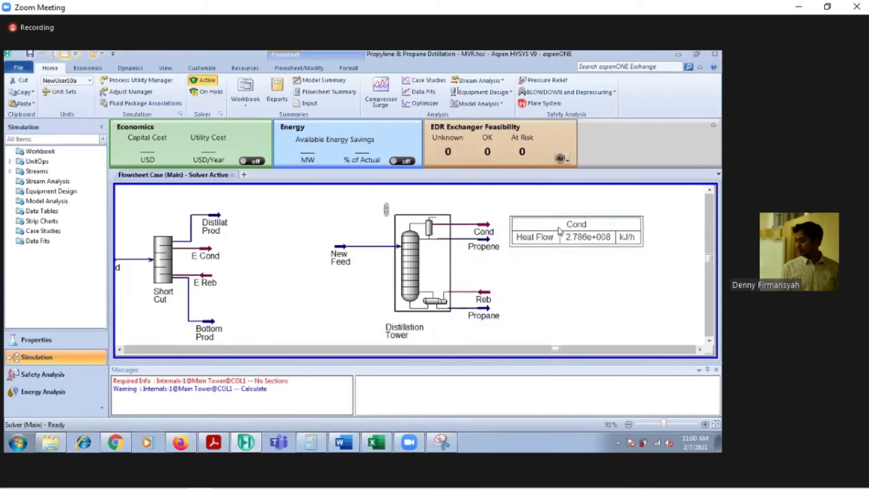
# Show the Reb energy stream's table and stack it closely beneath the Cond table beside the distillation tower
pyautogui.rightClick(483, 299)
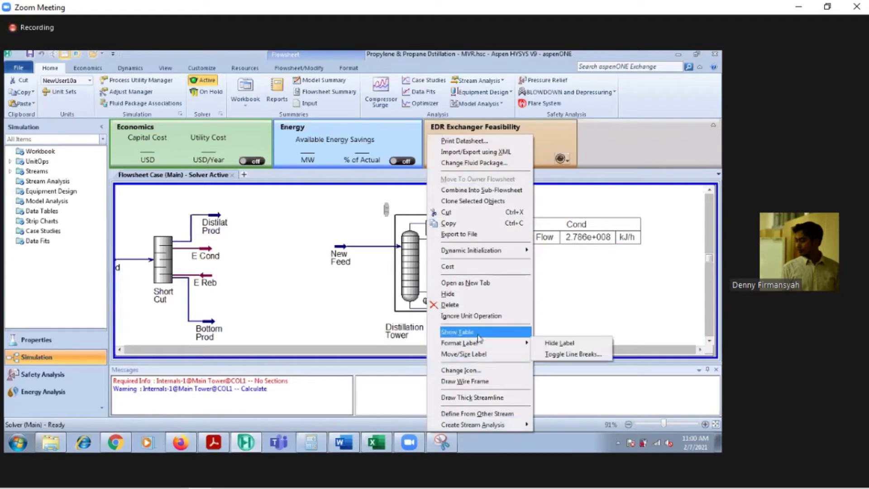
pyautogui.click(510, 331)
pyautogui.moveTo(540, 306); pyautogui.dragTo(580, 299)
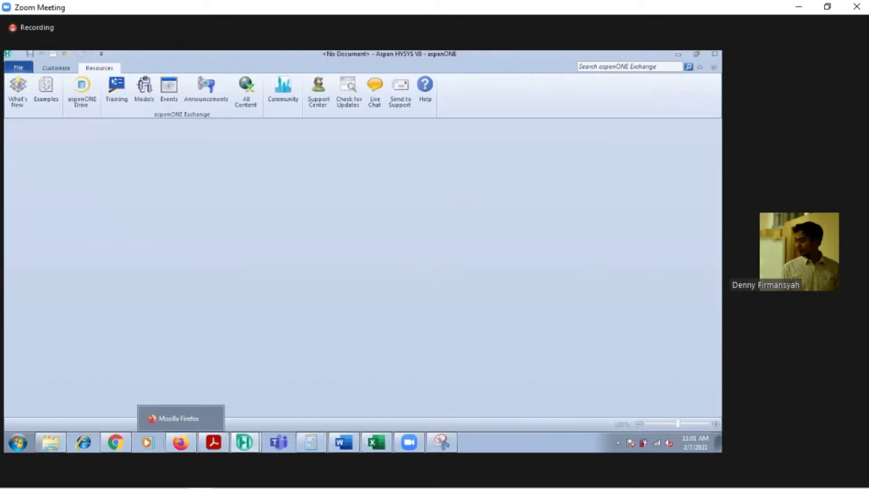
pyautogui.moveTo(244, 441)
pyautogui.click(268, 402)
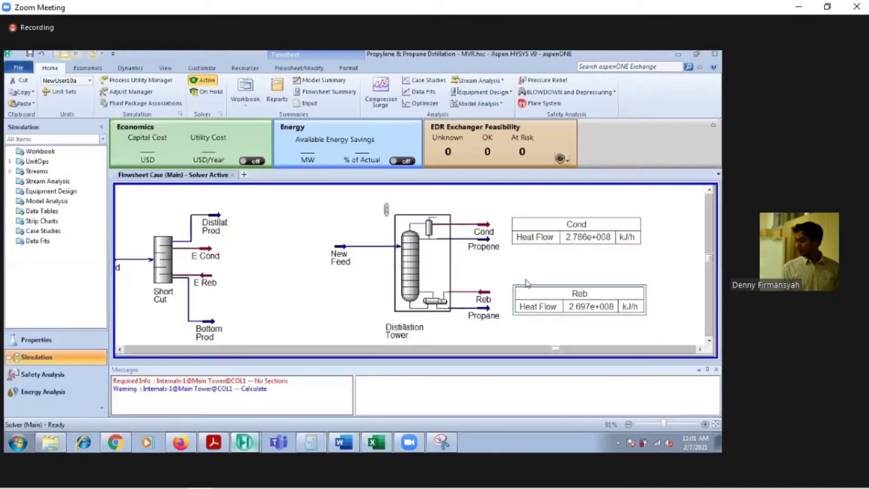
pyautogui.moveTo(559, 236); pyautogui.dragTo(560, 214)
pyautogui.moveTo(564, 303); pyautogui.dragTo(558, 251)
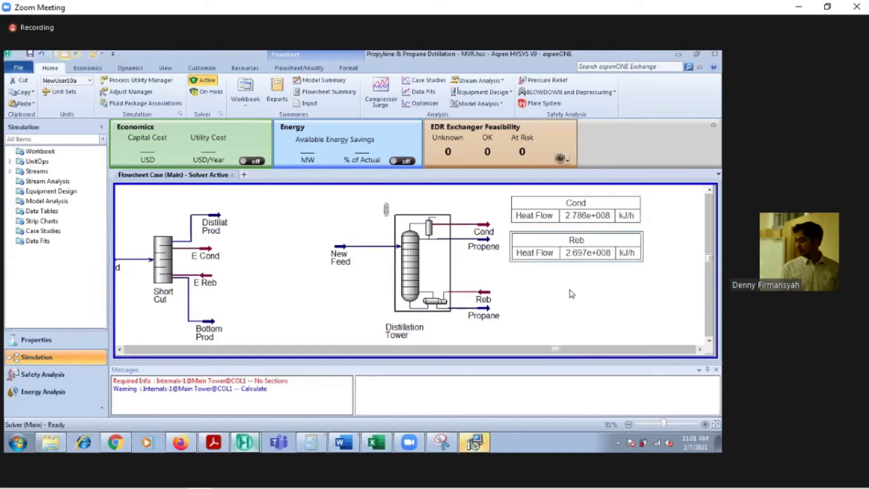
# Show the table of the tower's Propane product stream and place it directly beneath the Reb table
pyautogui.rightClick(485, 309)
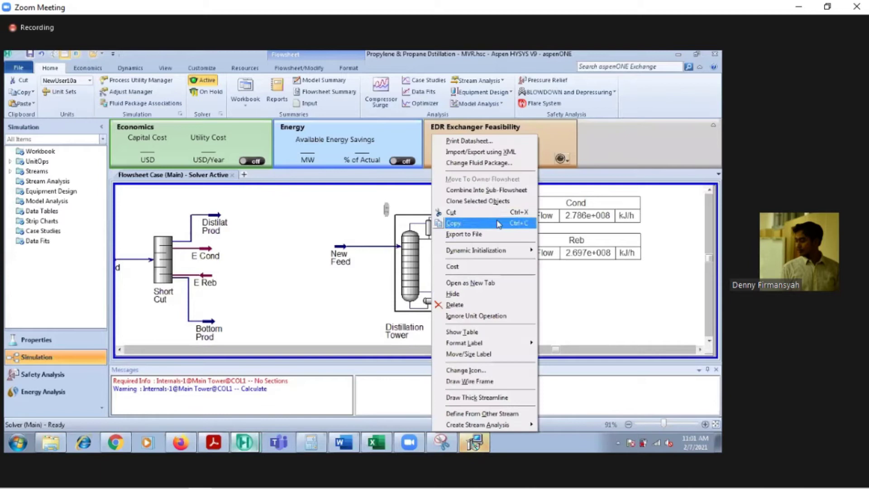
pyautogui.click(475, 333)
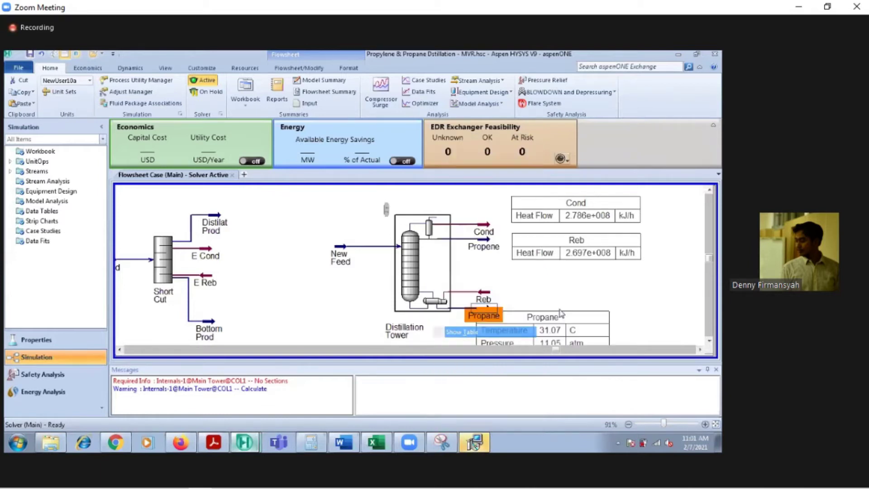
pyautogui.moveTo(582, 340); pyautogui.dragTo(628, 299)
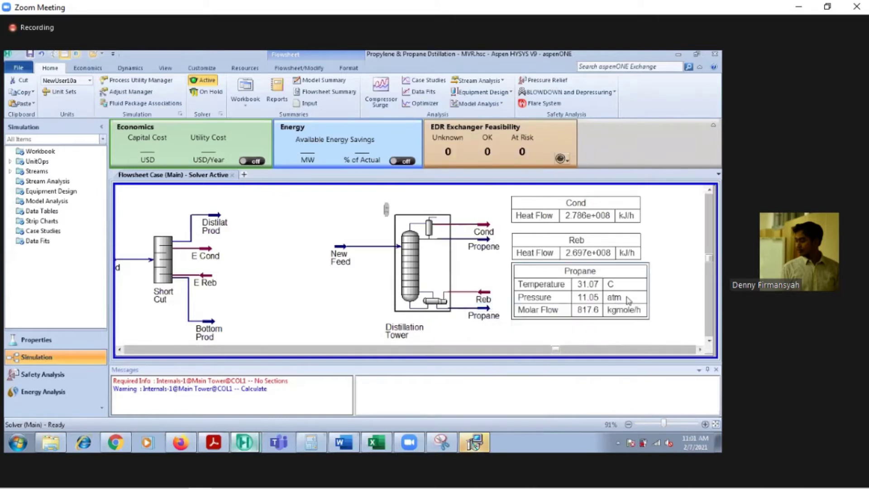
# Add the Master Comp Mole Frac variable for Propane to the Propane stream's table and close the table's settings
pyautogui.doubleClick(599, 300)
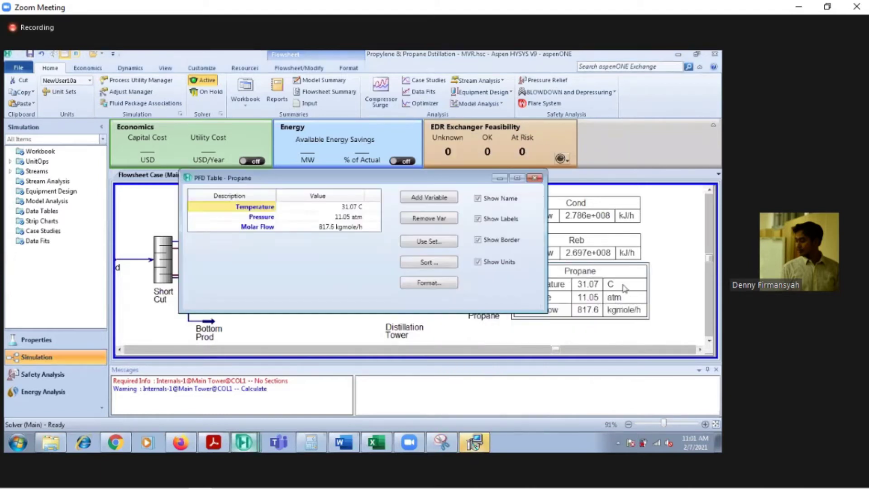
pyautogui.click(438, 198)
pyautogui.moveTo(326, 179)
pyautogui.mouseDown()
pyautogui.moveTo(324, 300)
pyautogui.moveTo(324, 240)
pyautogui.mouseUp()
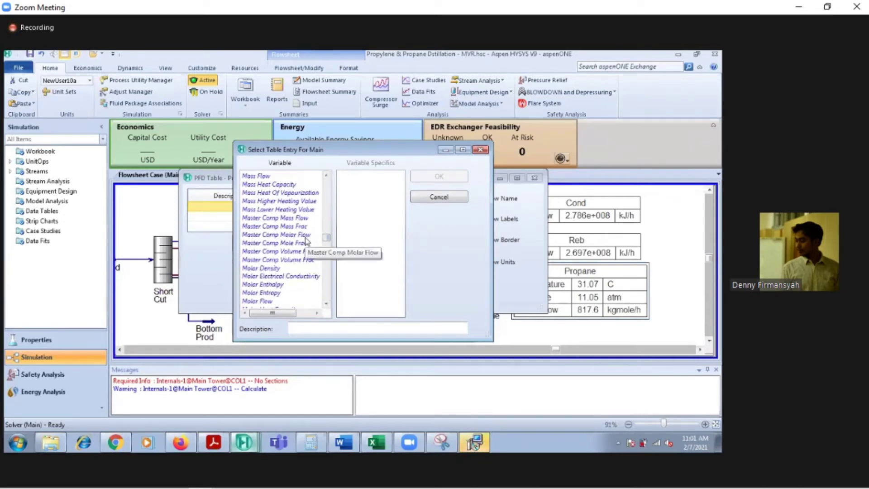
pyautogui.click(274, 243)
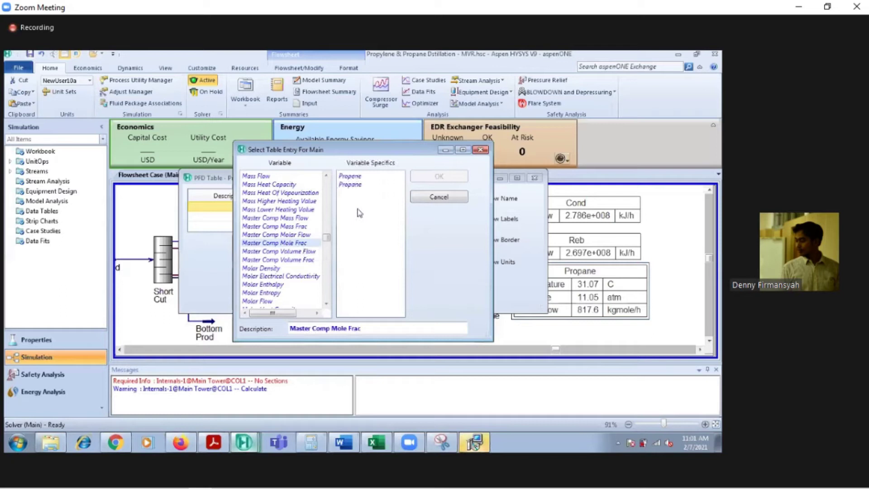
pyautogui.click(350, 185)
pyautogui.click(438, 178)
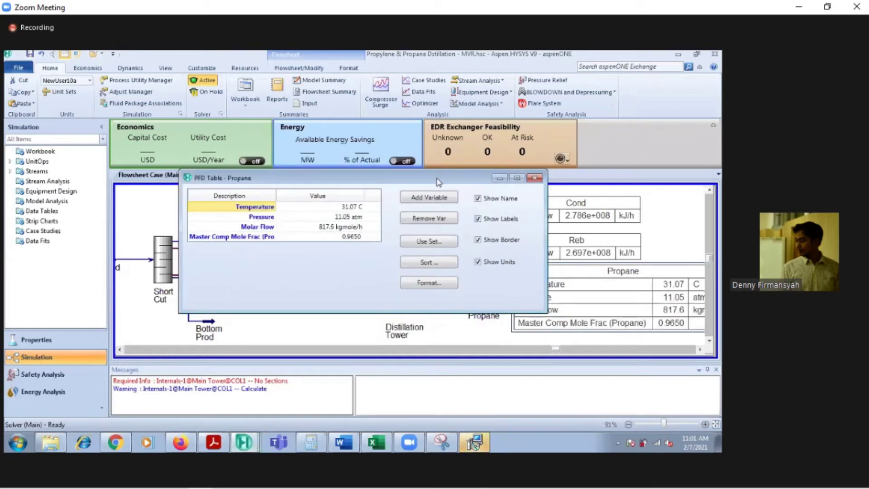
pyautogui.click(427, 195)
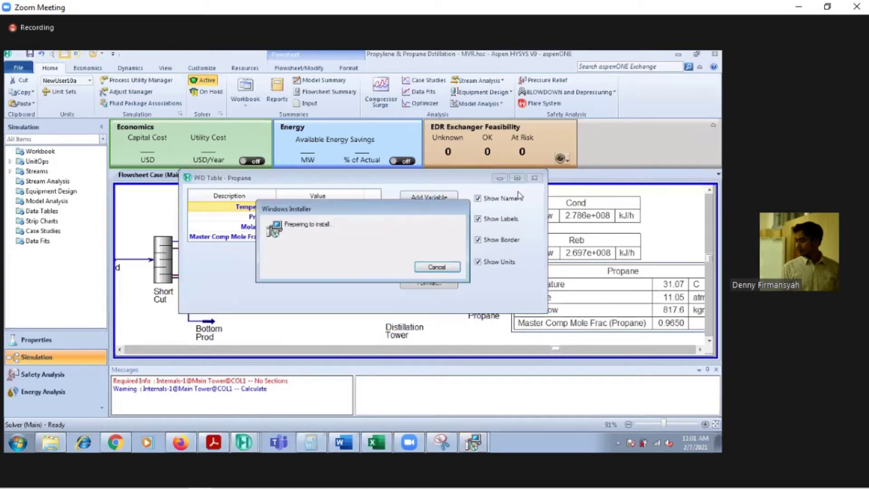
pyautogui.click(449, 267)
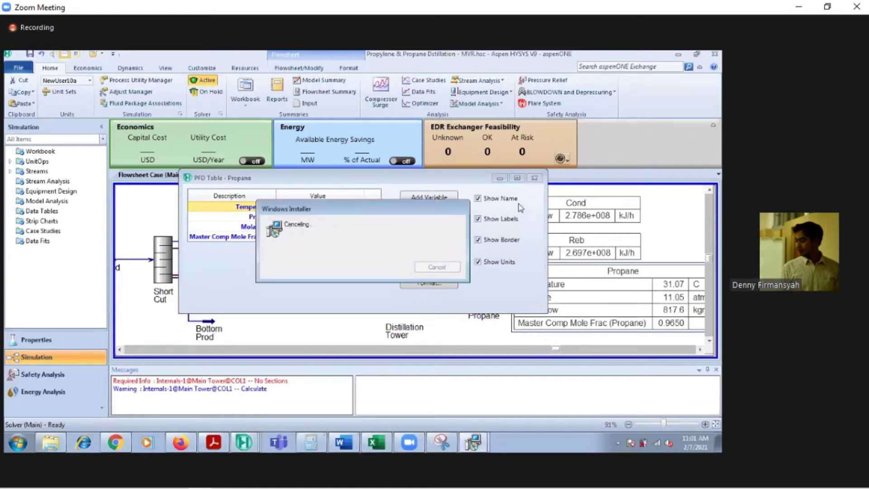
pyautogui.click(534, 177)
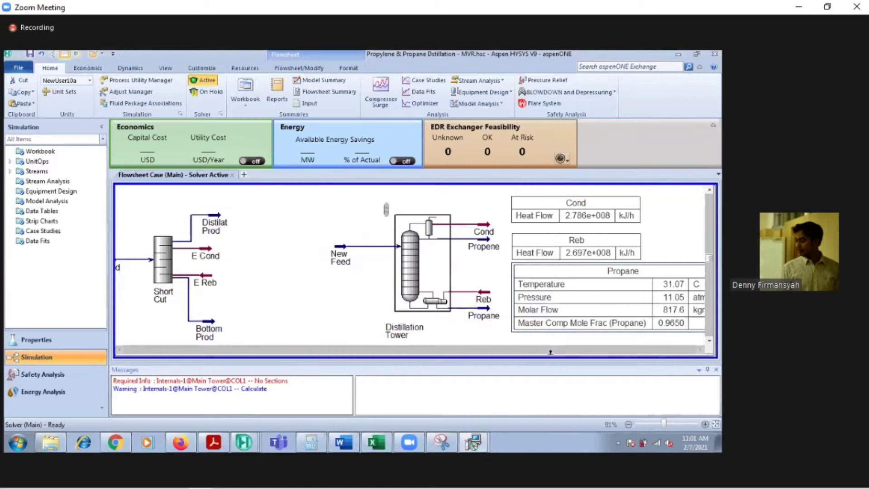
# Show the table of the tower's Propene product stream and place it directly beneath the Propane table
pyautogui.click(550, 350)
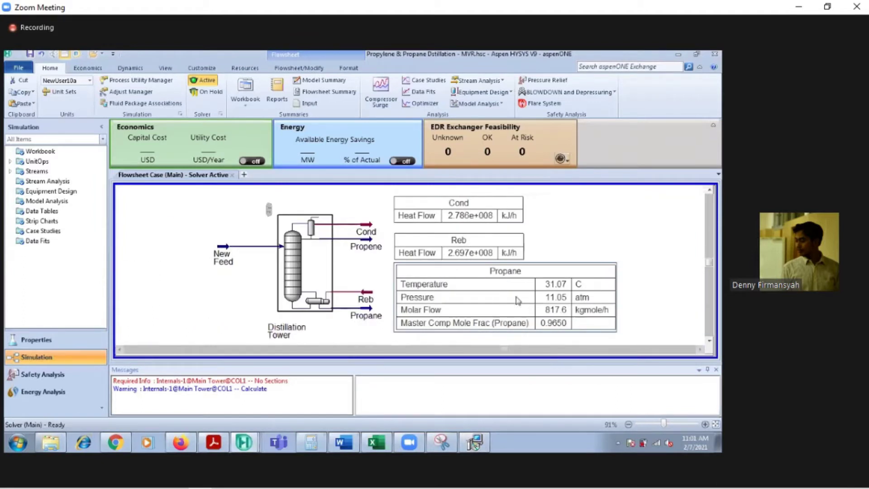
pyautogui.click(710, 341)
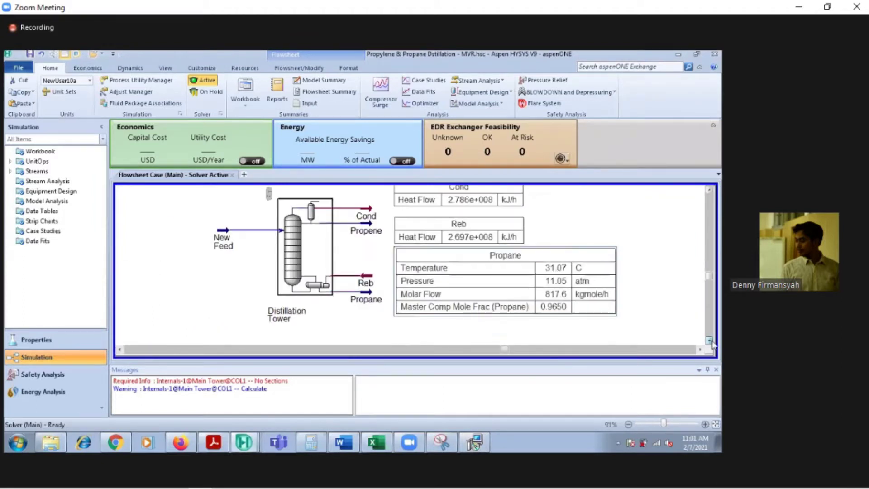
pyautogui.click(709, 340)
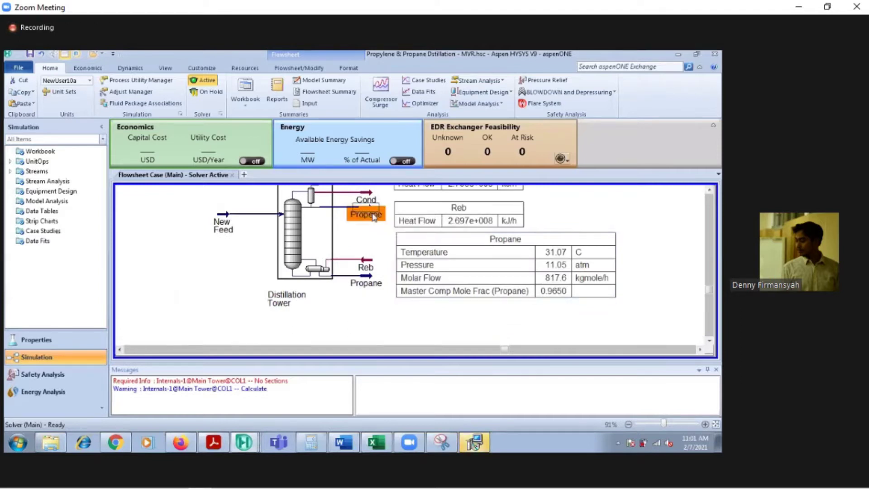
pyautogui.rightClick(374, 217)
pyautogui.click(402, 337)
pyautogui.moveTo(416, 247); pyautogui.dragTo(454, 322)
pyautogui.click(627, 327)
# Add the Master Comp Mole Frac variable for Propene to the Propene stream's table and close the table's settings
pyautogui.doubleClick(454, 323)
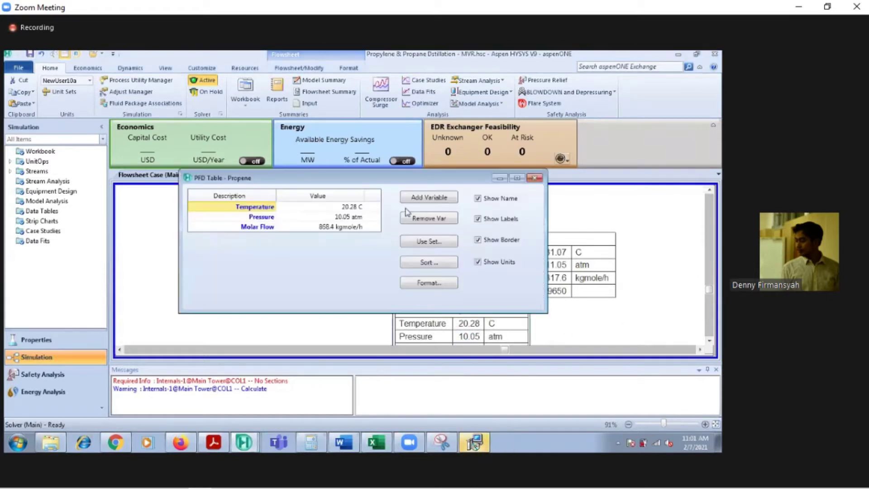
pyautogui.click(416, 199)
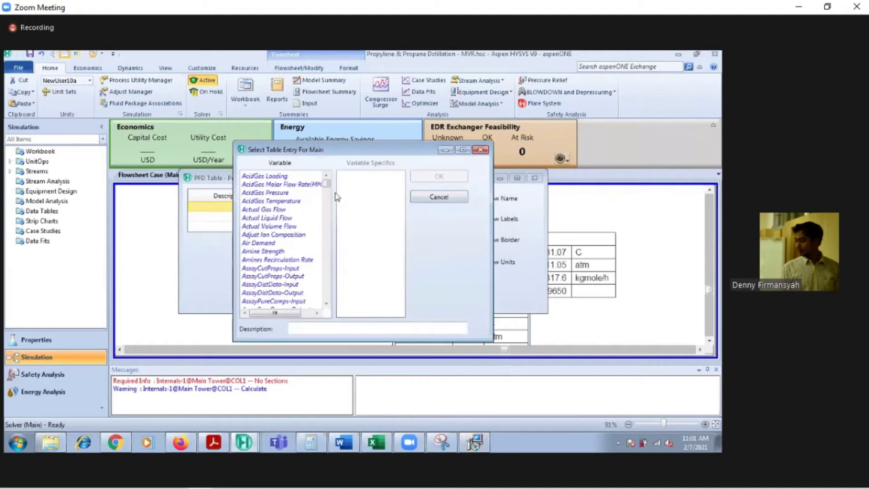
pyautogui.click(326, 301)
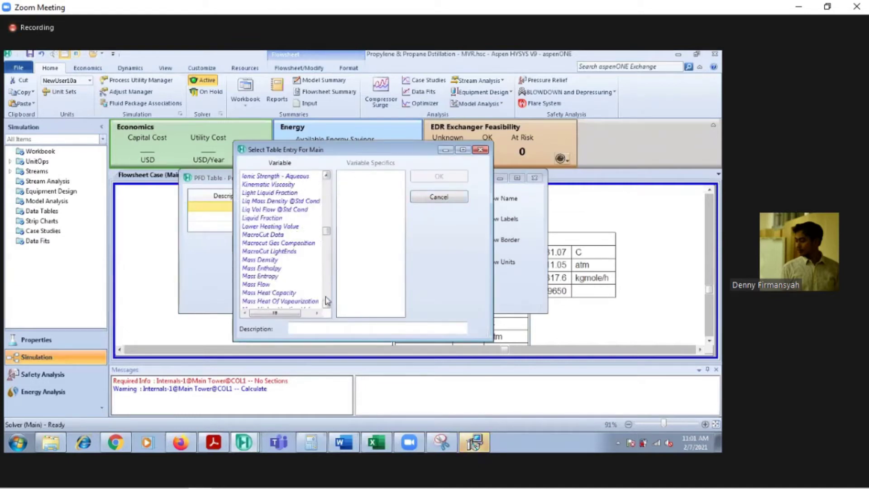
pyautogui.moveTo(326, 294); pyautogui.dragTo(327, 236)
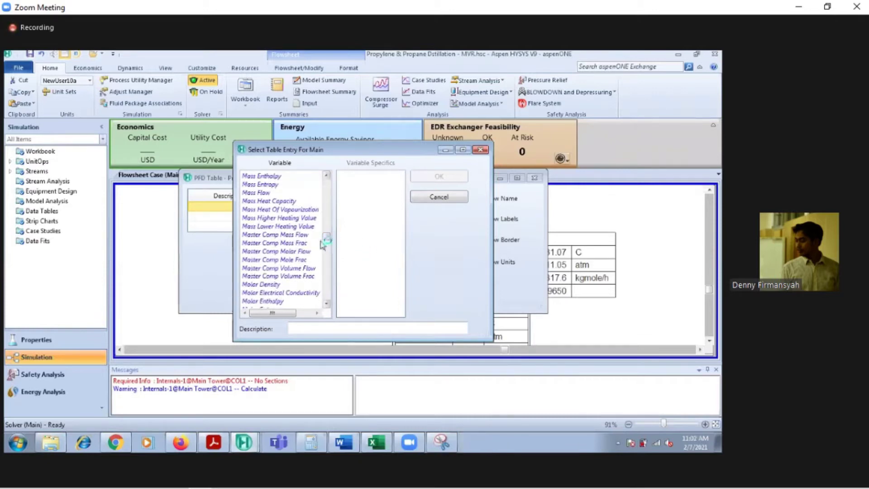
pyautogui.click(299, 260)
pyautogui.click(351, 177)
pyautogui.click(439, 176)
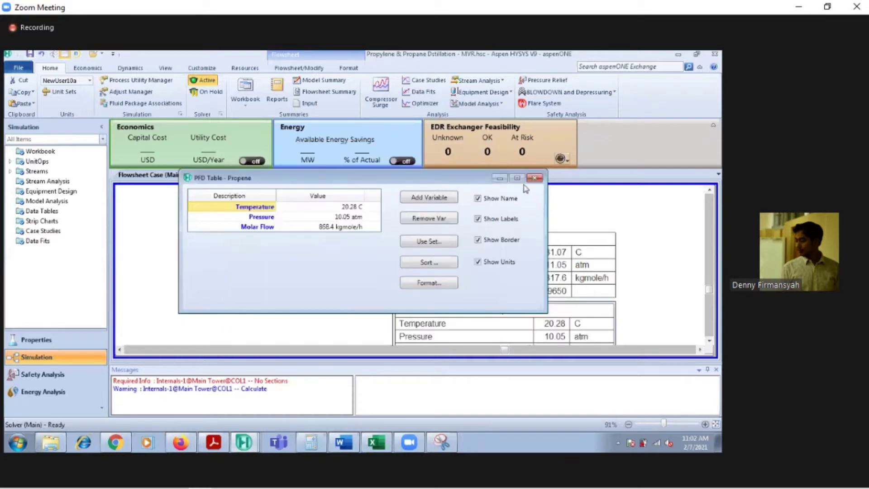
pyautogui.click(534, 178)
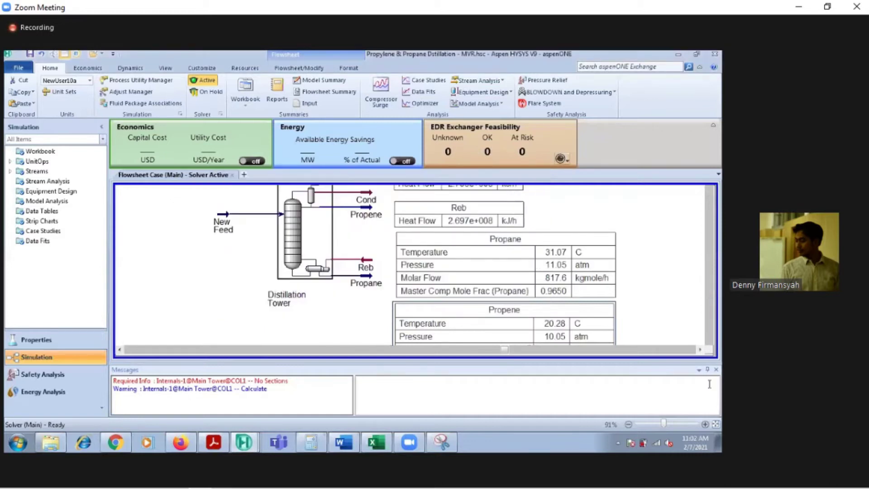
# Close the Messages pane and fit the whole flowsheet with its tables in the enlarged view
pyautogui.click(715, 424)
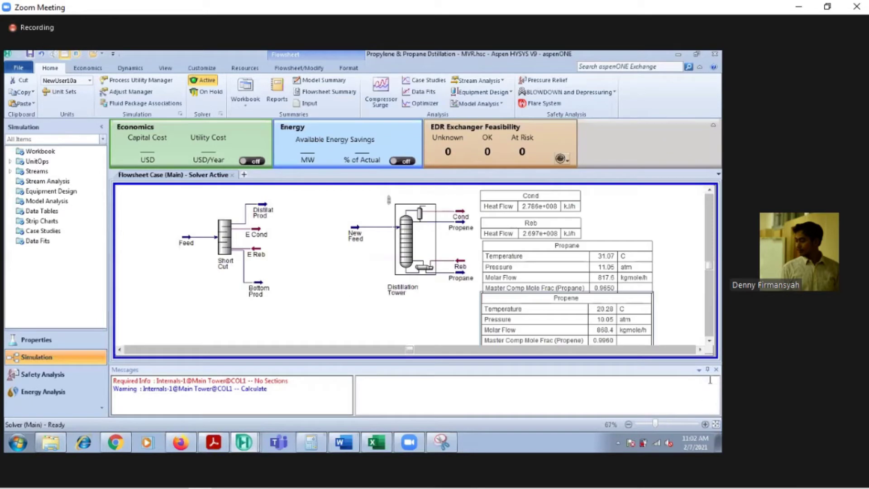
pyautogui.click(700, 370)
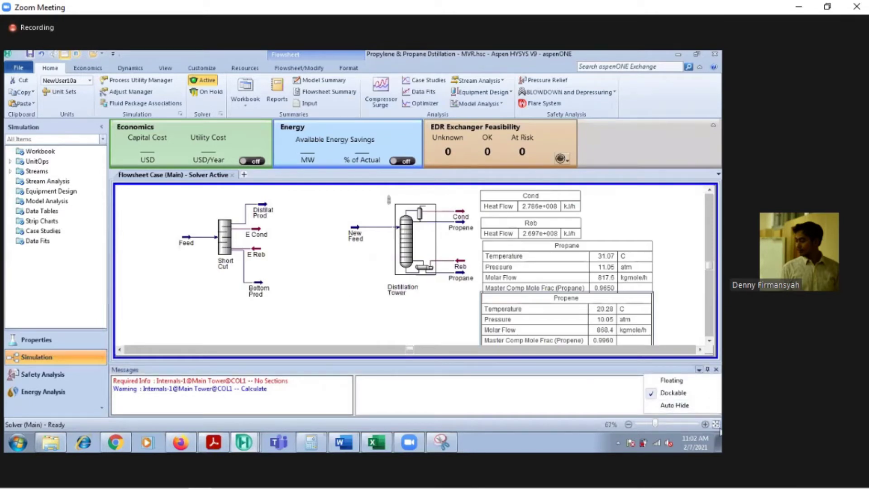
pyautogui.click(717, 372)
pyautogui.click(715, 424)
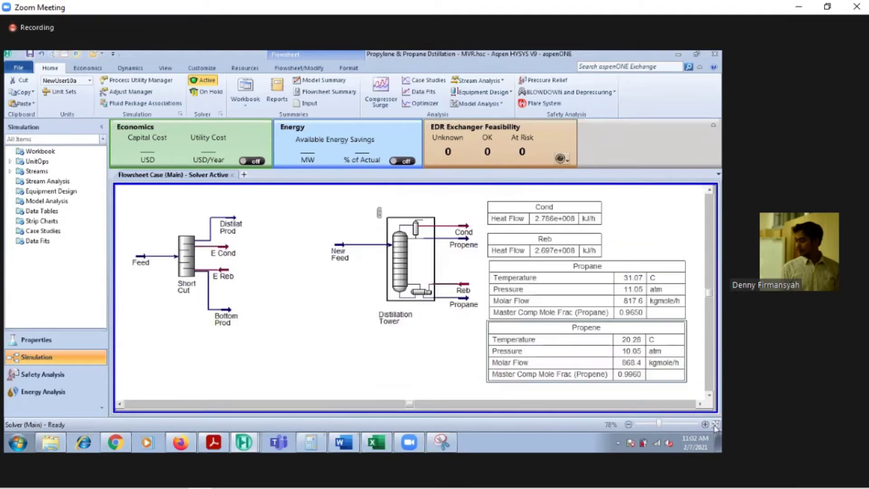
# Align the Cond, Reb, Propane and Propene tables into one column beside the tower, with a gap between the Propane and Propene tables
pyautogui.scroll(-1, 646, 305)
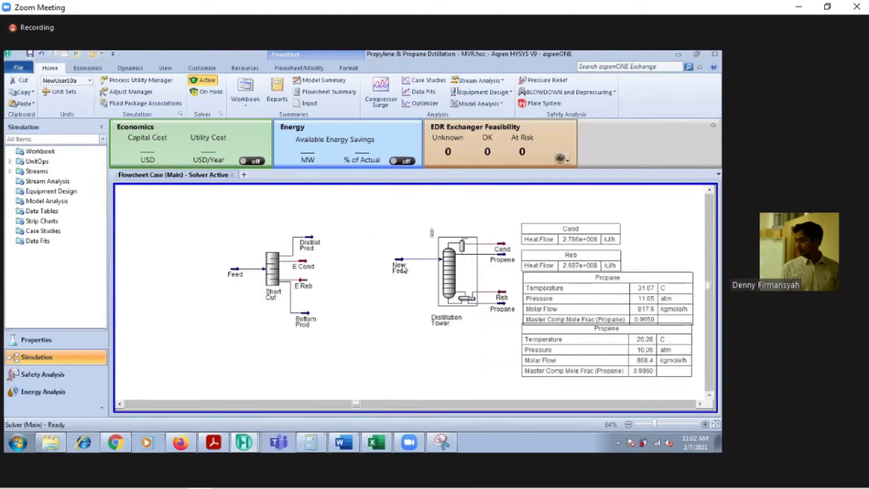
pyautogui.moveTo(587, 322); pyautogui.dragTo(591, 324)
pyautogui.moveTo(631, 366); pyautogui.dragTo(628, 374)
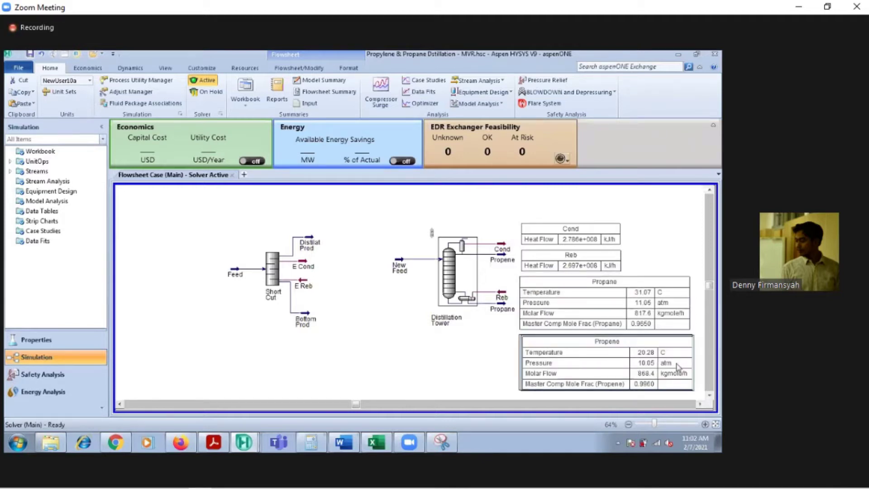
pyautogui.moveTo(678, 363); pyautogui.dragTo(675, 363)
pyautogui.click(614, 247)
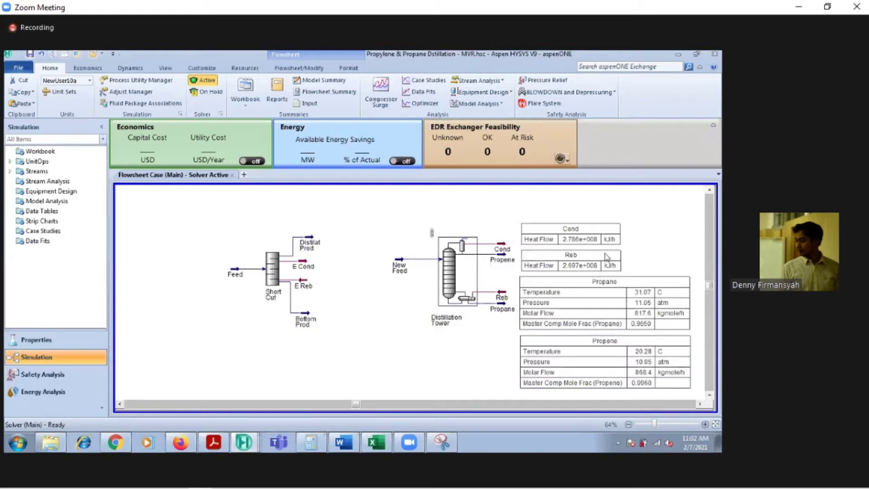
pyautogui.moveTo(606, 260); pyautogui.dragTo(602, 235)
pyautogui.click(629, 233)
# Switch to Snipping Tool and capture a new snip of the distillation tower with its four tables
pyautogui.click(441, 442)
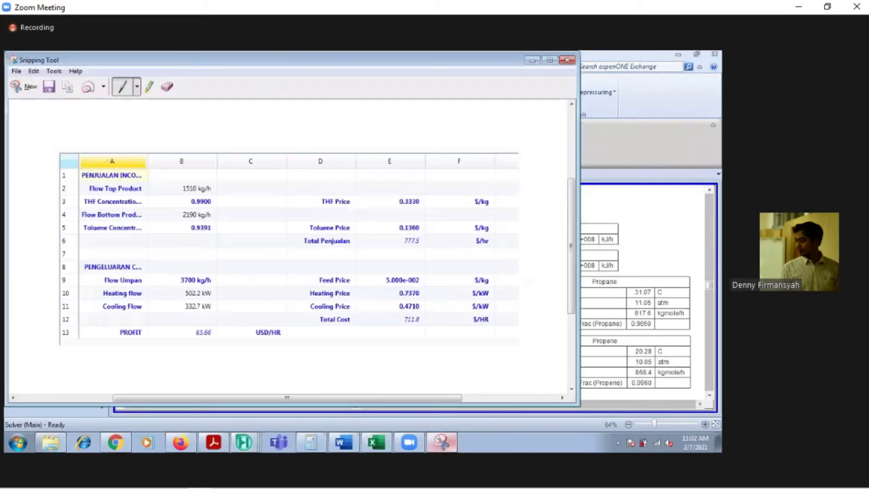
pyautogui.click(16, 87)
pyautogui.moveTo(694, 391); pyautogui.dragTo(390, 224)
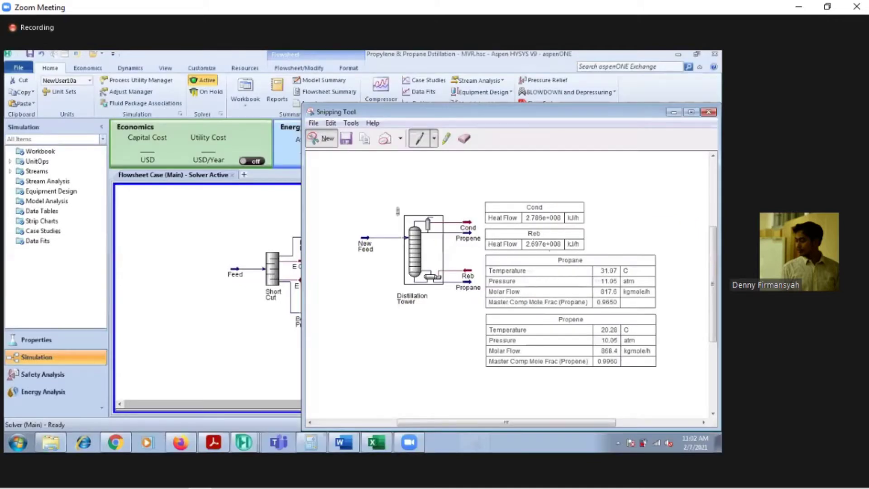
pyautogui.rightClick(561, 258)
pyautogui.press('Escape')
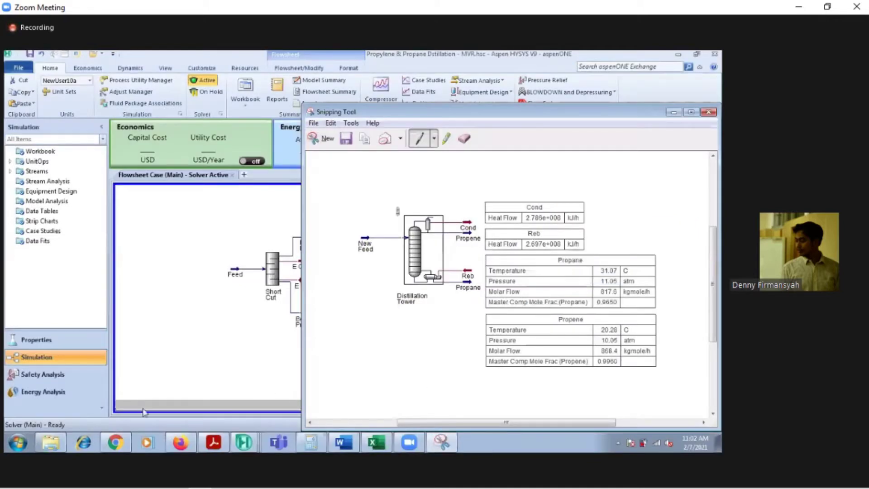
# Switch to Word and paste the tower snip on a new page below the existing spreadsheet pictures in Document1
pyautogui.click(351, 448)
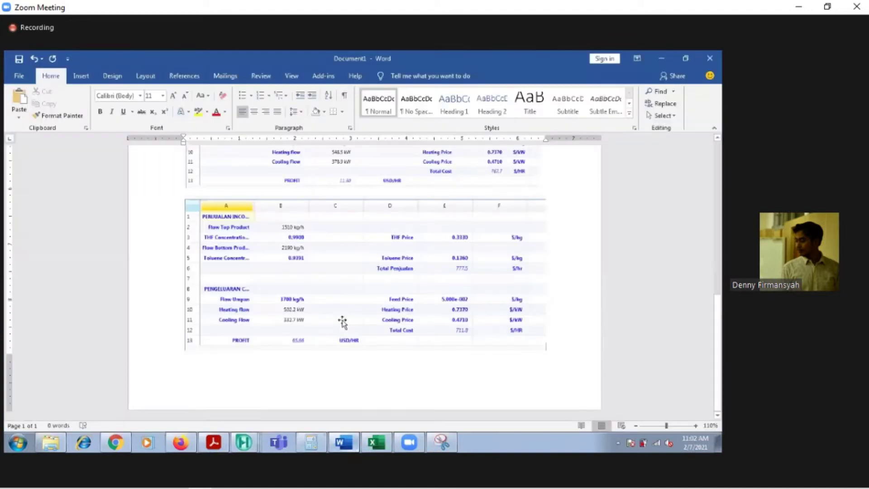
pyautogui.scroll(-3, 545, 346)
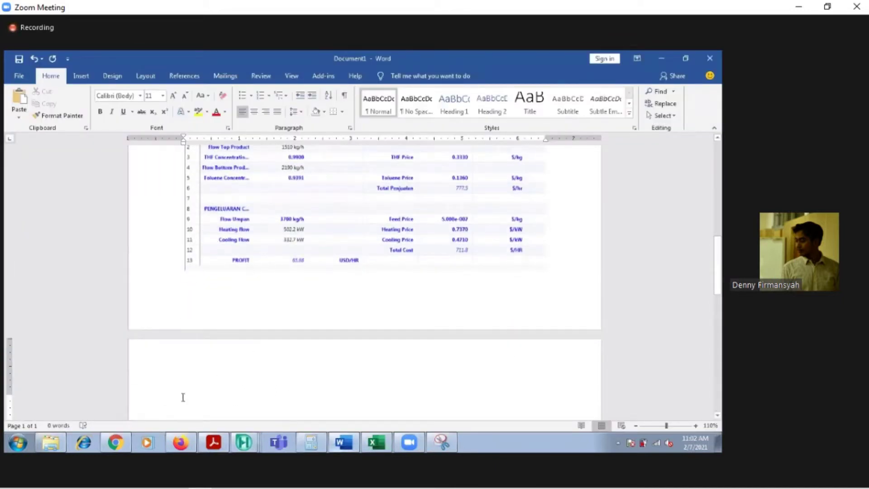
pyautogui.rightClick(184, 397)
pyautogui.click(219, 297)
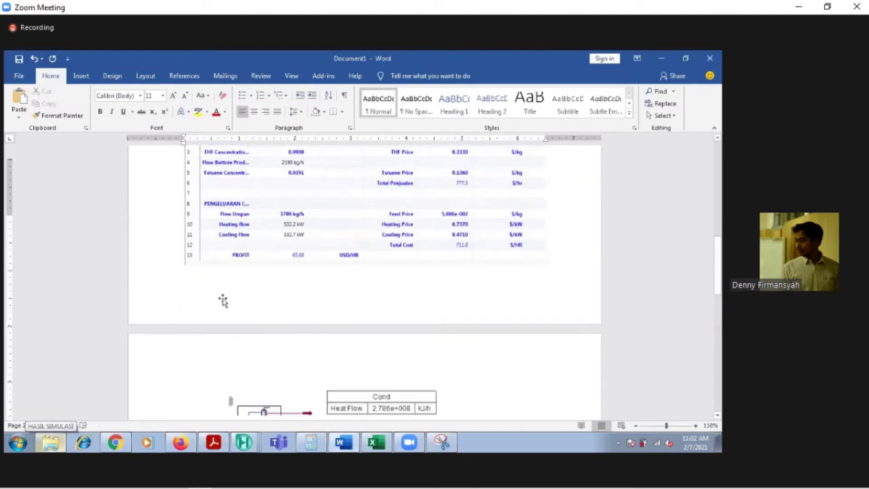
pyautogui.click(377, 305)
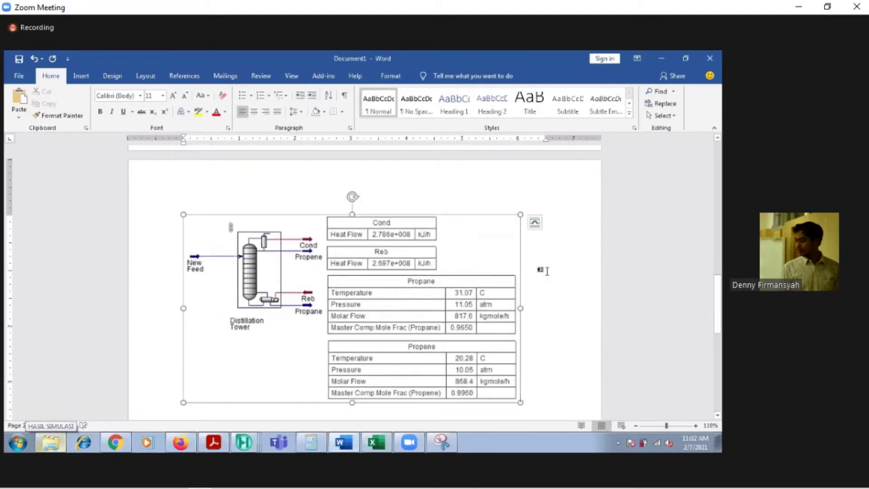
pyautogui.click(561, 271)
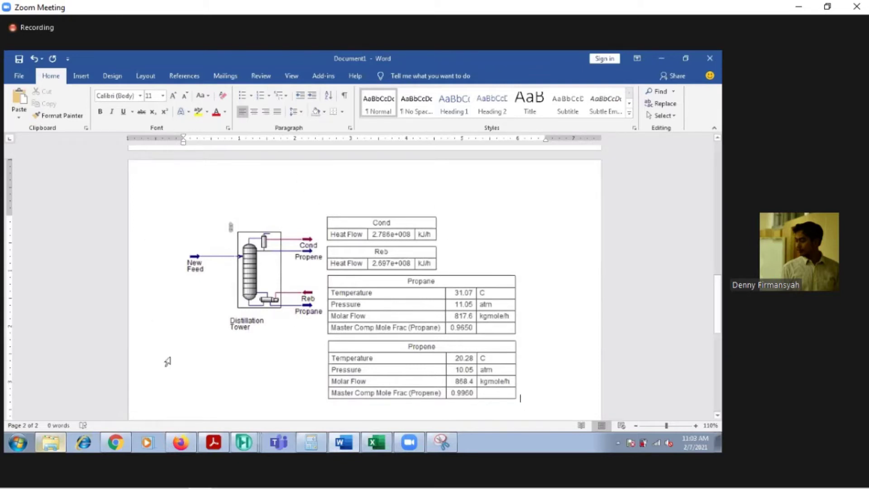
# Return to the Propylene & Propane Dstillation - MVR case in Aspen HYSYS and move all four tables well away from the distillation tower
pyautogui.click(255, 445)
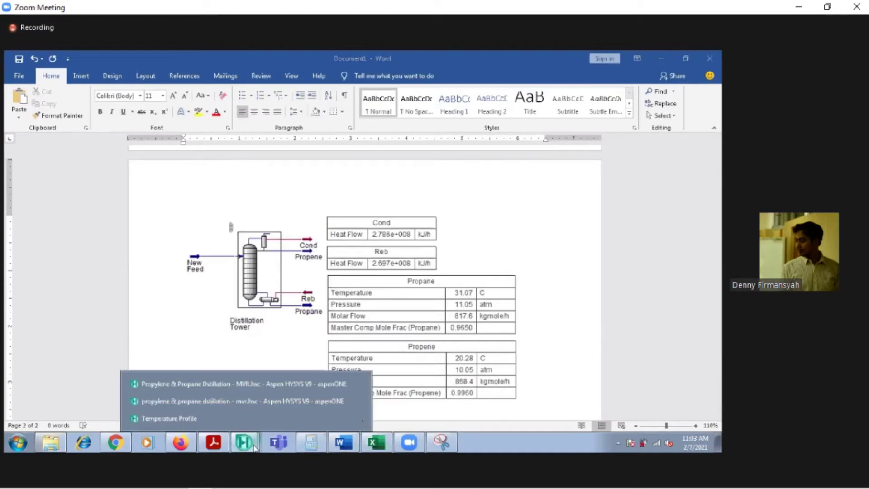
pyautogui.click(279, 385)
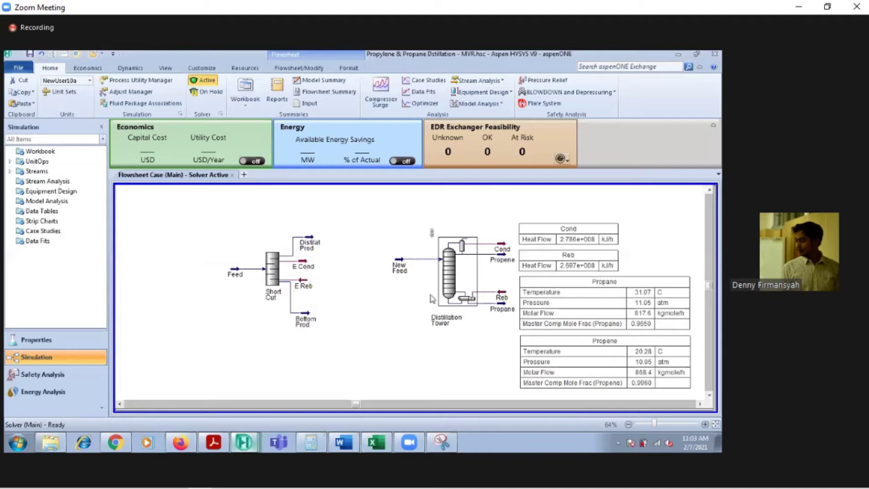
pyautogui.click(701, 403)
pyautogui.click(700, 404)
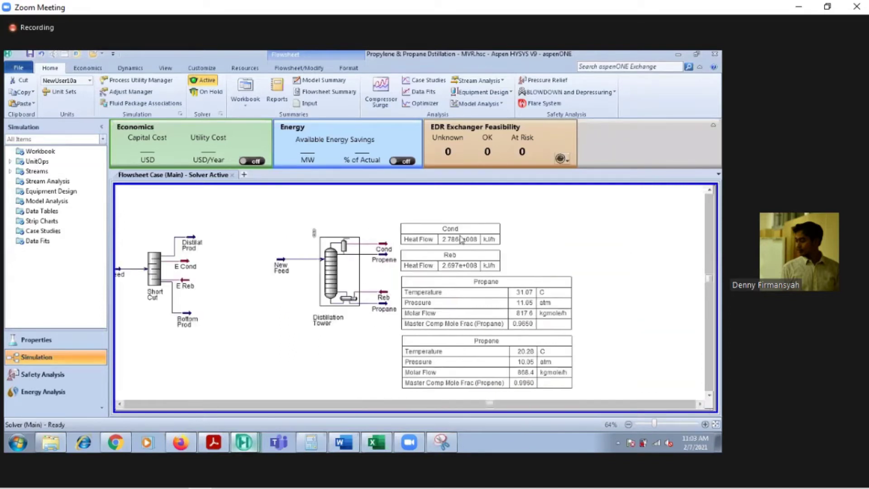
pyautogui.moveTo(463, 240); pyautogui.dragTo(596, 231)
pyautogui.moveTo(459, 265); pyautogui.dragTo(614, 260)
pyautogui.moveTo(520, 302); pyautogui.dragTo(681, 298)
pyautogui.moveTo(543, 372); pyautogui.dragTo(704, 367)
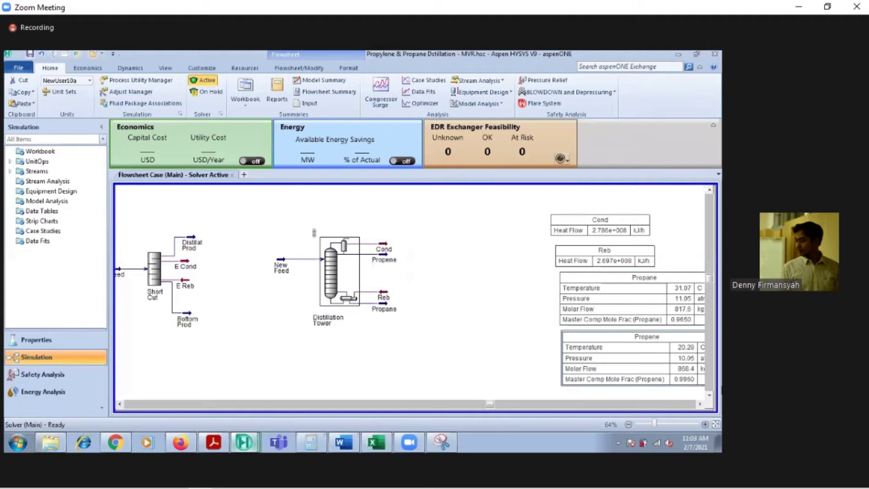
pyautogui.click(709, 396)
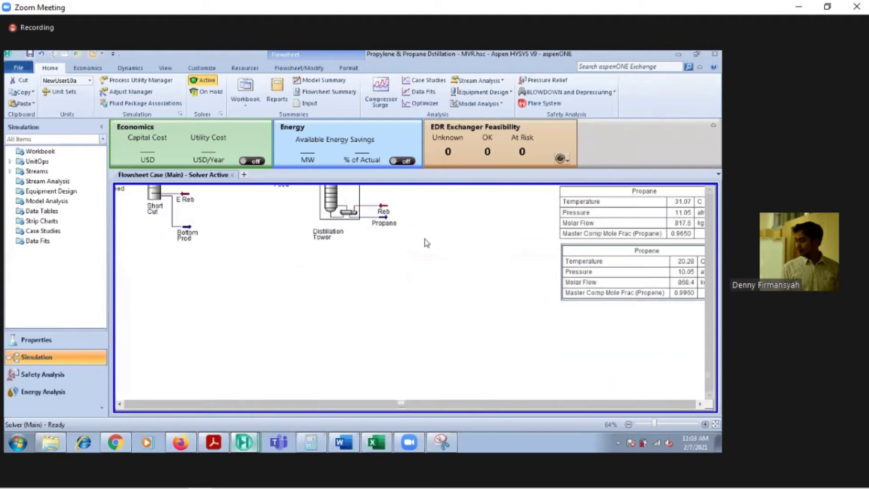
# Switch to Adobe Acrobat Reader and examine page 78 of the MCCI Investment slides on opening the column environment for MVR conversion
pyautogui.click(710, 190)
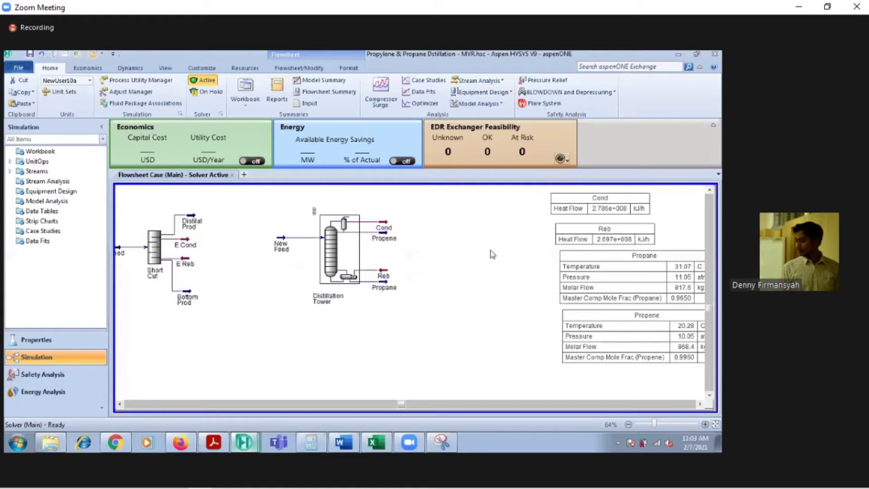
pyautogui.click(213, 442)
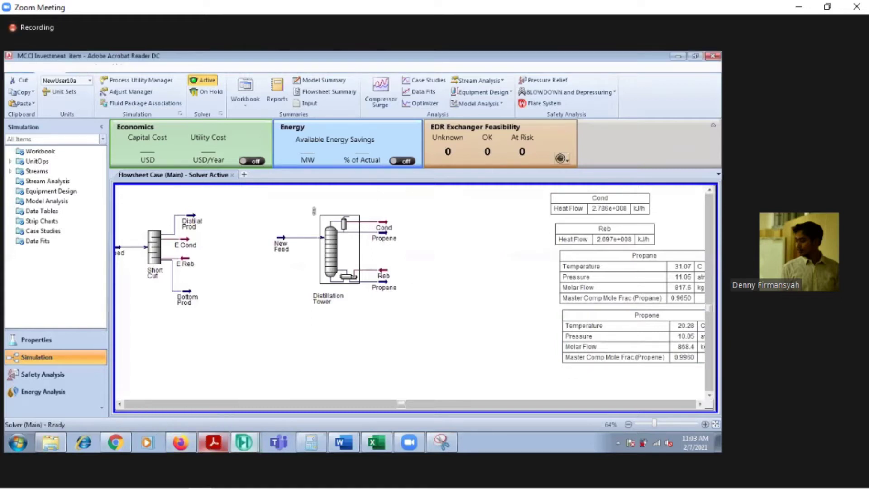
pyautogui.press('Right')
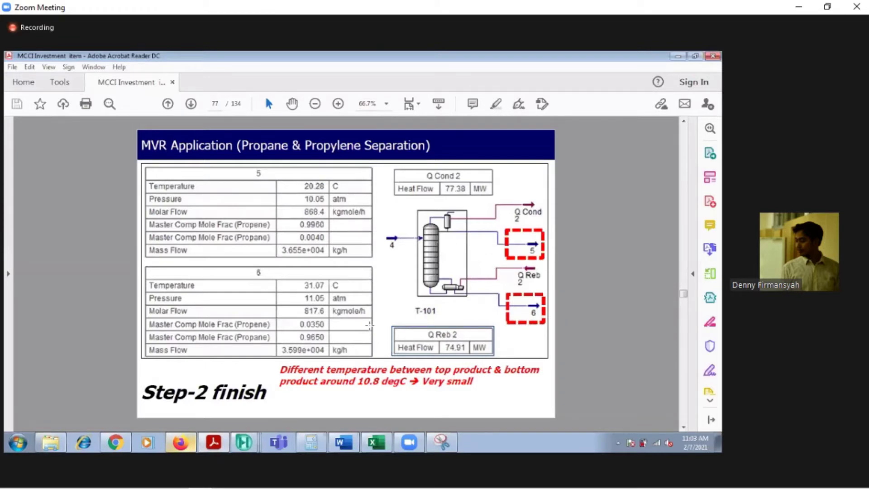
pyautogui.press('Right')
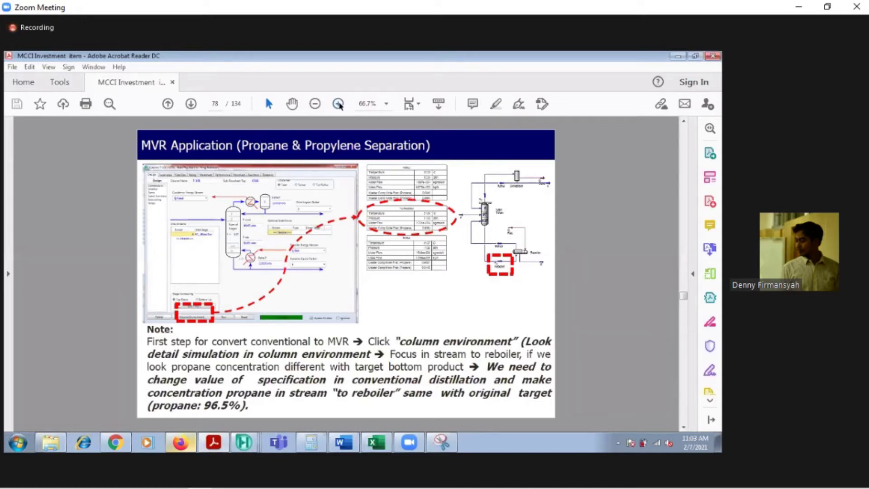
pyautogui.click(338, 104)
pyautogui.click(338, 104)
pyautogui.click(339, 105)
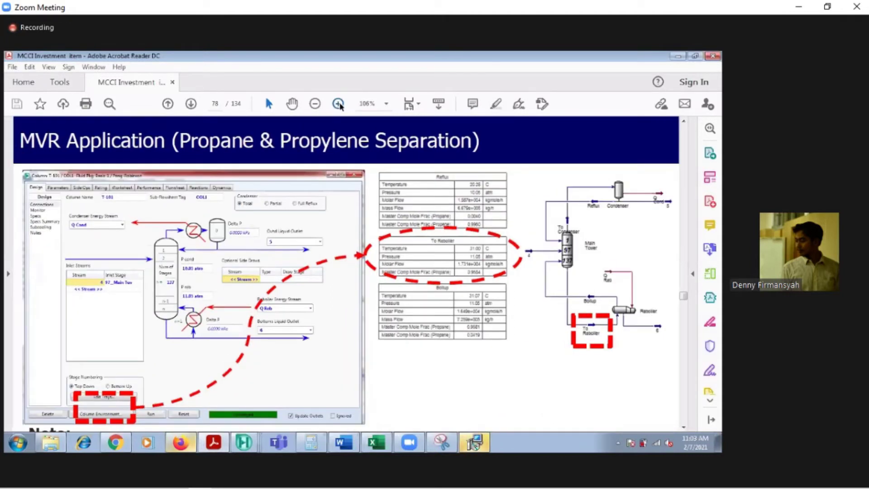
pyautogui.scroll(-5, 408, 312)
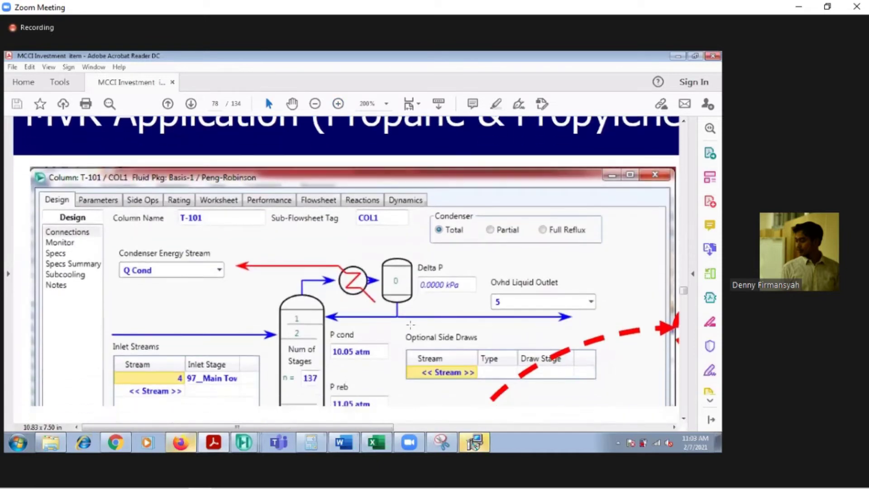
pyautogui.scroll(-5, 404, 315)
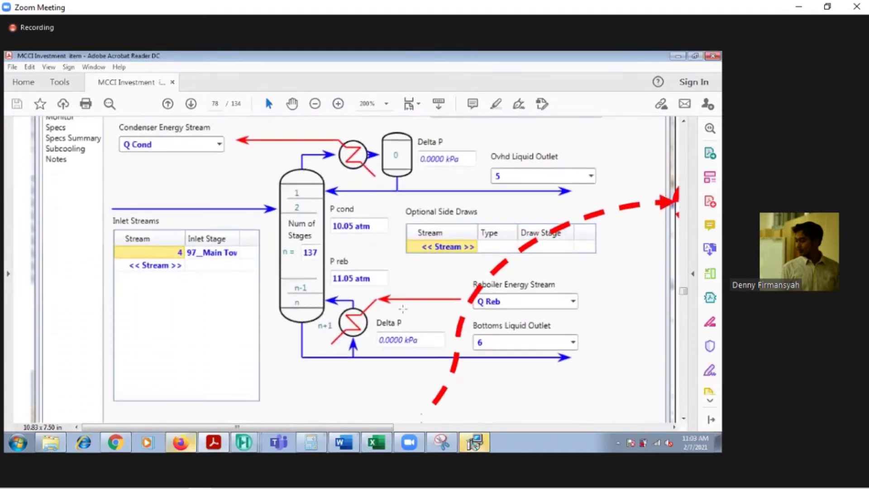
pyautogui.scroll(-3, 402, 308)
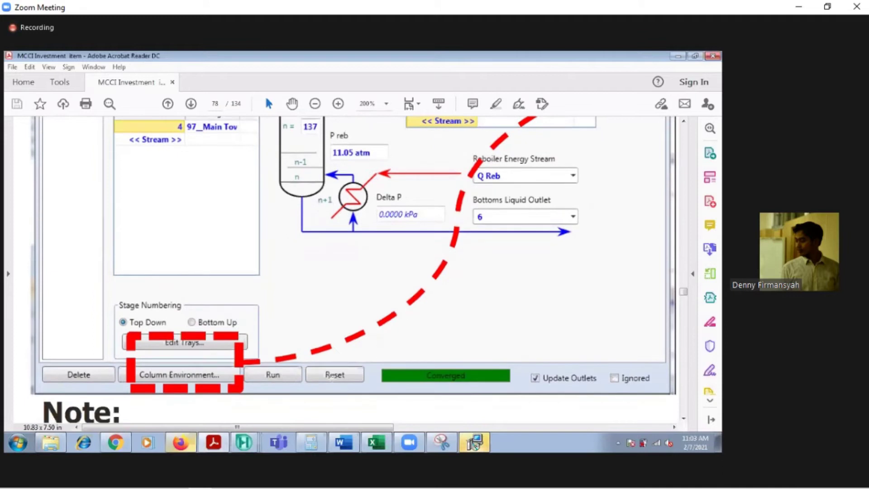
pyautogui.click(316, 104)
pyautogui.click(315, 104)
pyautogui.scroll(2, 374, 297)
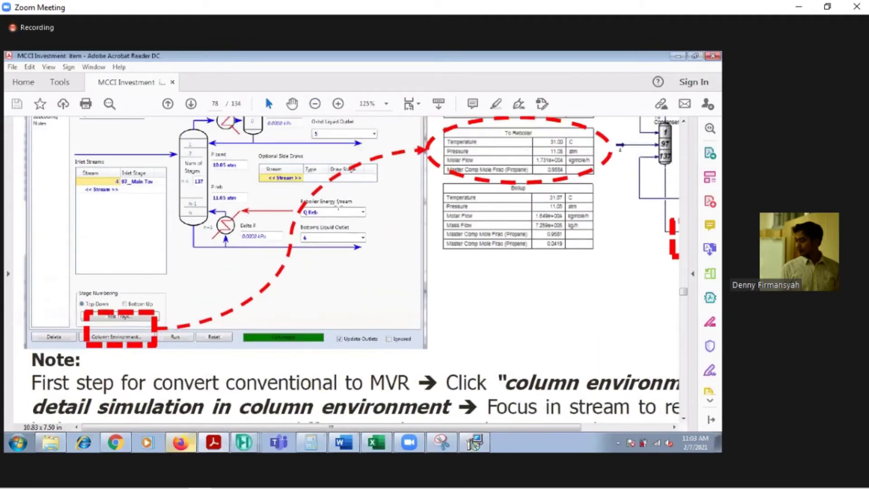
# Return to the Propylene & Propane Dstillation - MVR case in Aspen HYSYS and open the Distillation Tower's column environment flowsheet
pyautogui.click(243, 442)
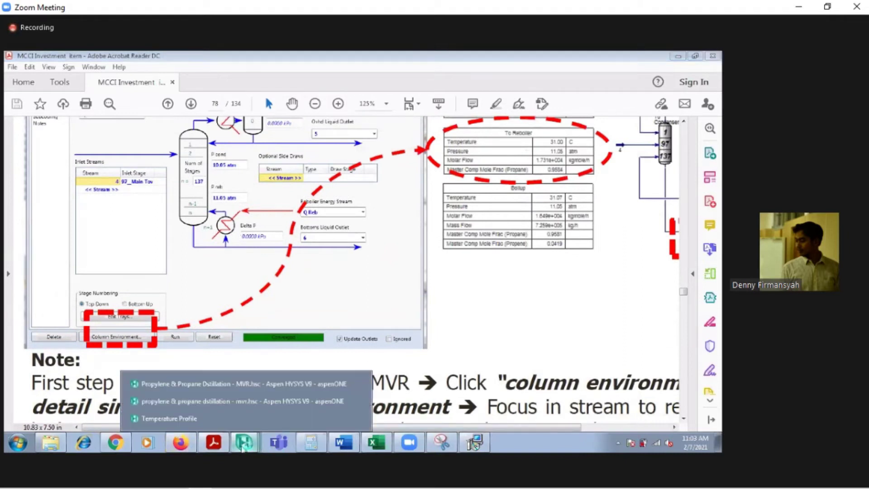
pyautogui.click(251, 384)
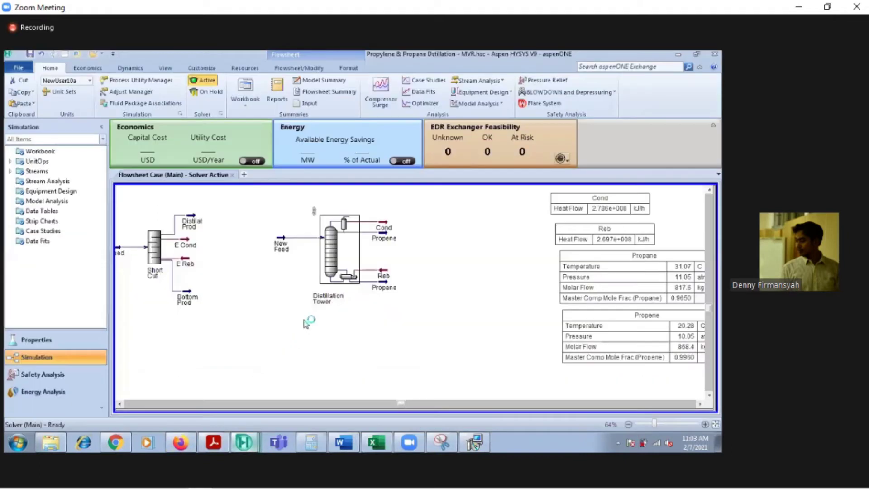
pyautogui.doubleClick(331, 248)
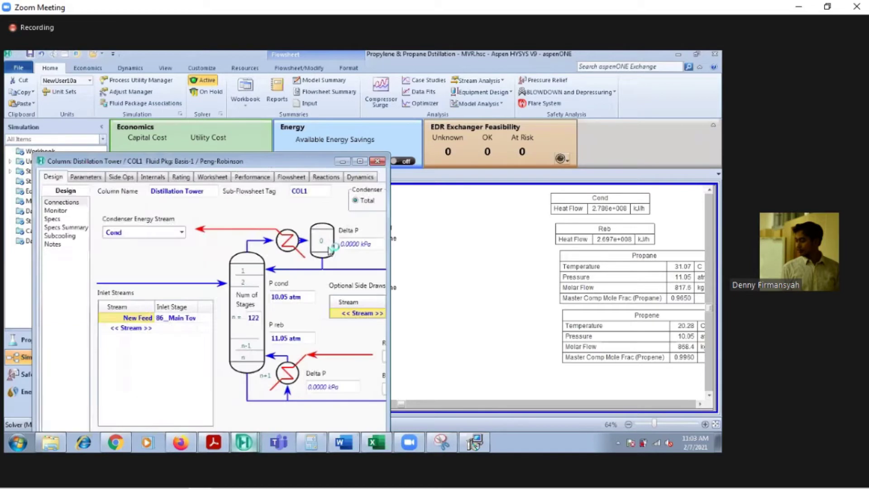
pyautogui.click(360, 162)
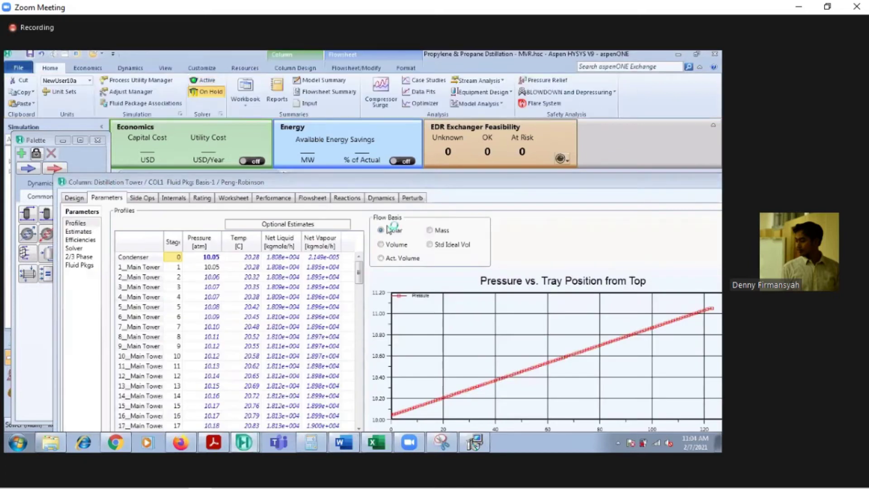
pyautogui.moveTo(424, 182); pyautogui.dragTo(248, 158)
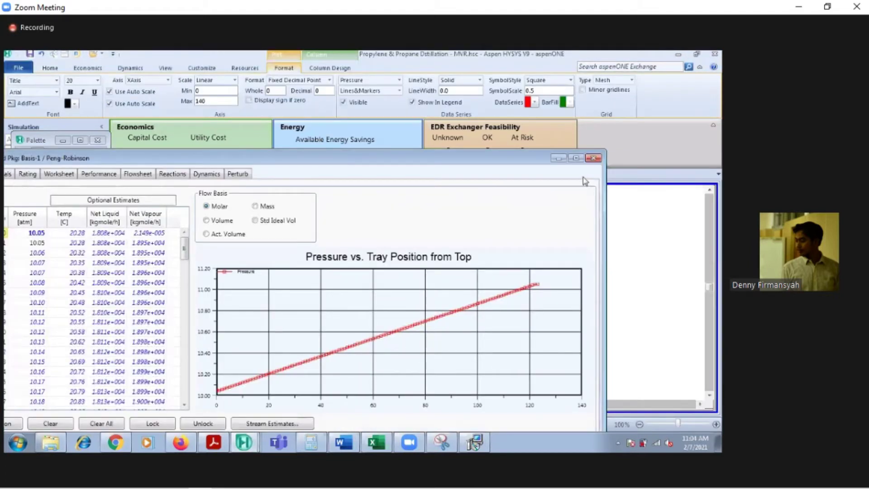
pyautogui.click(594, 161)
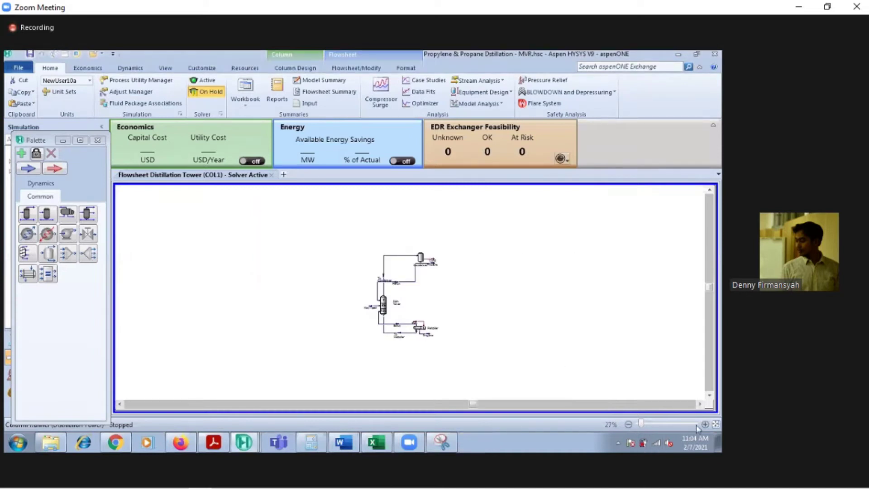
pyautogui.click(716, 425)
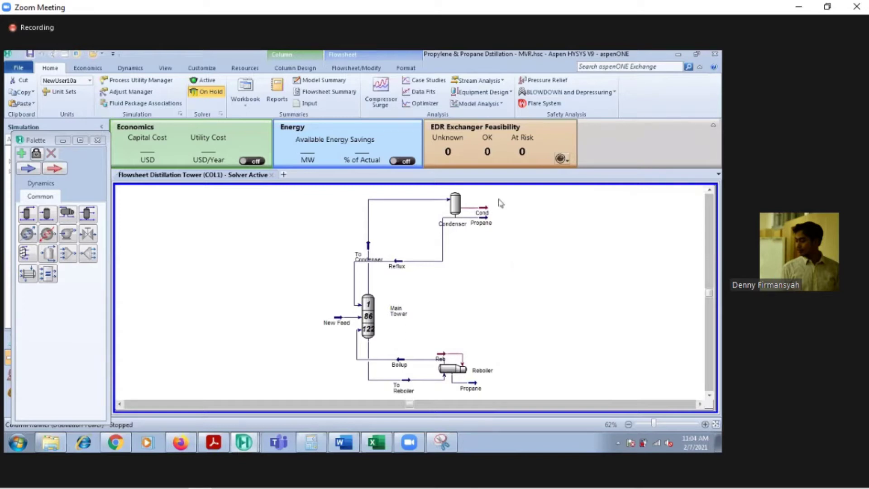
# Leave the column environment for the parent flowsheet and close the Distillation Tower's column window
pyautogui.moveTo(450, 200)
pyautogui.click(347, 69)
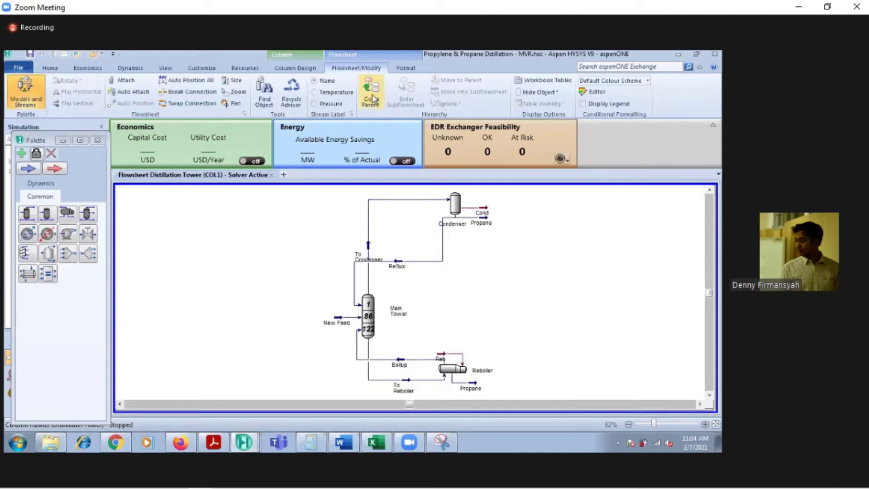
pyautogui.click(371, 97)
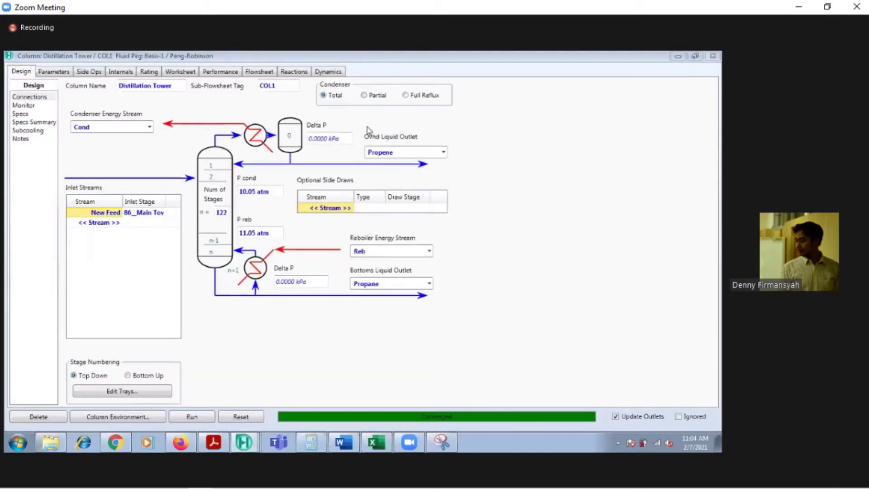
pyautogui.click(712, 55)
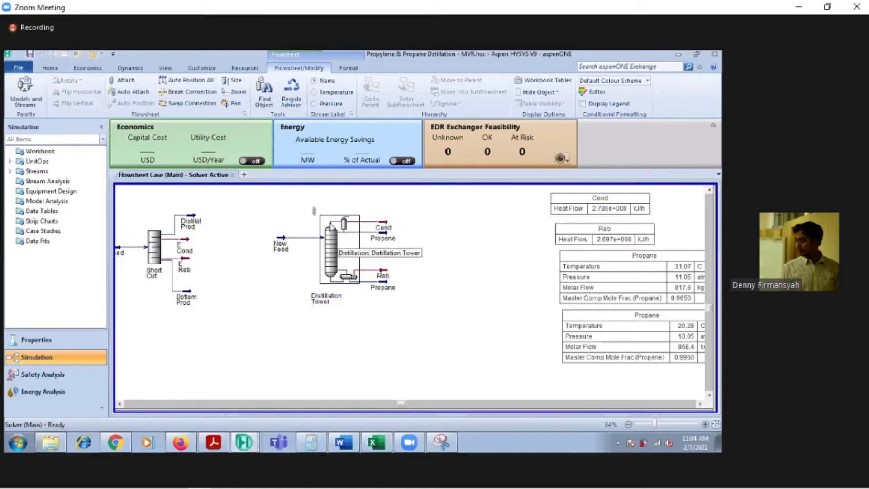
pyautogui.click(705, 424)
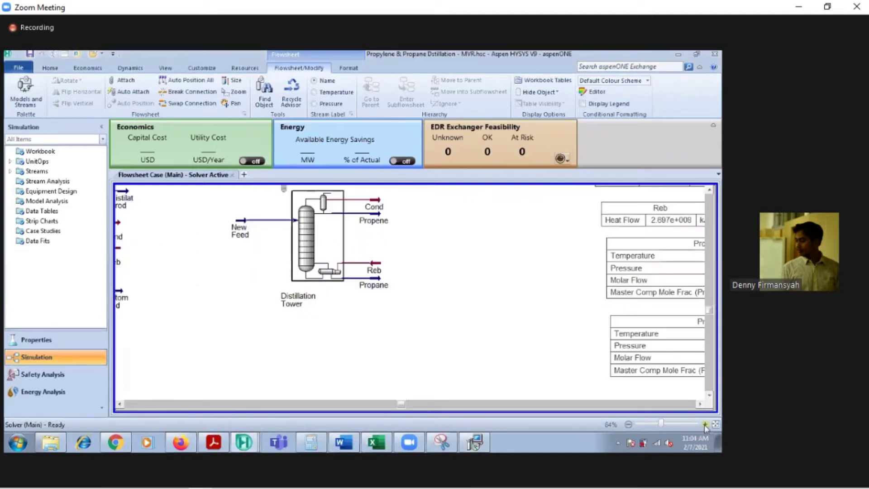
pyautogui.click(705, 424)
pyautogui.click(709, 190)
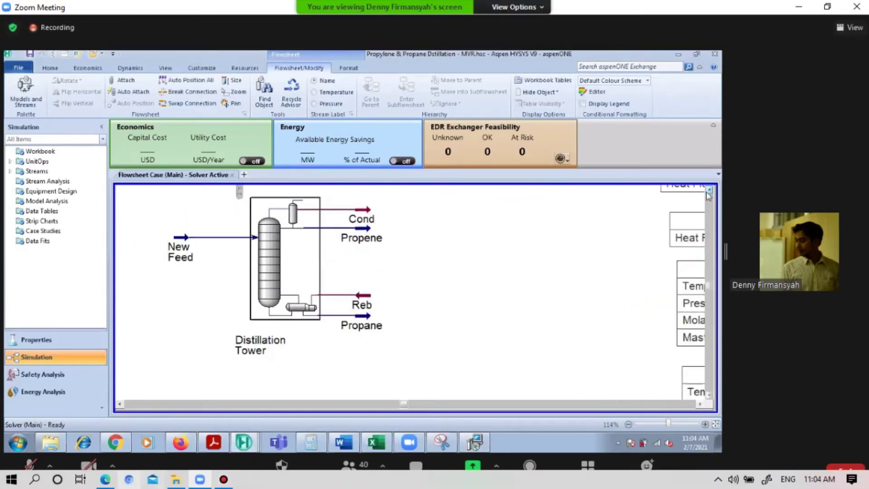
pyautogui.hotkey('alt', 'Tab')
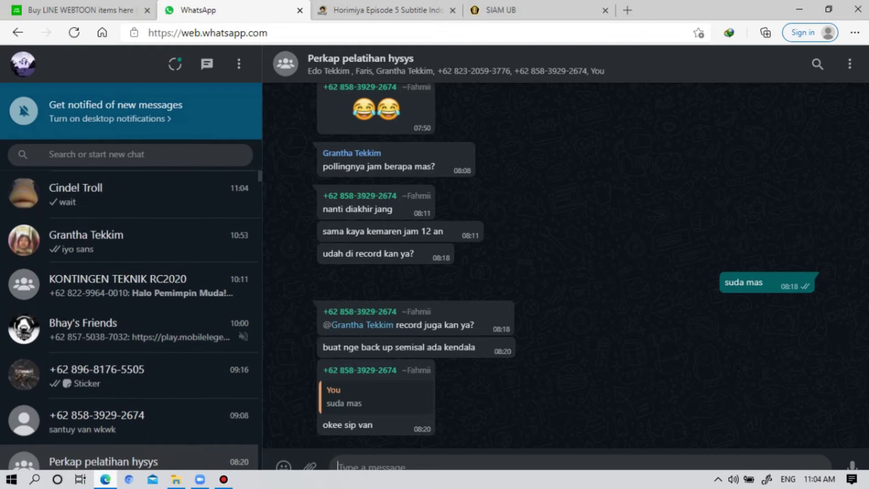
pyautogui.click(500, 10)
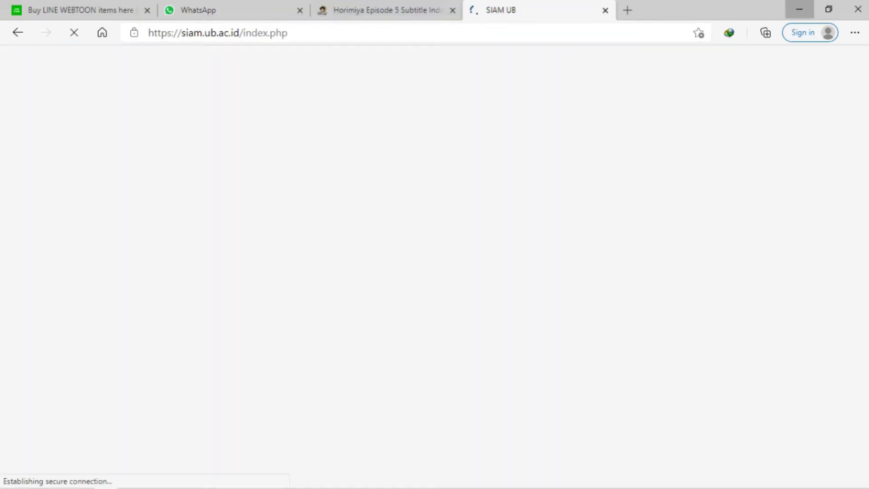
pyautogui.click(799, 10)
pyautogui.moveTo(416, 207); pyautogui.dragTo(438, 127)
pyautogui.moveTo(441, 425)
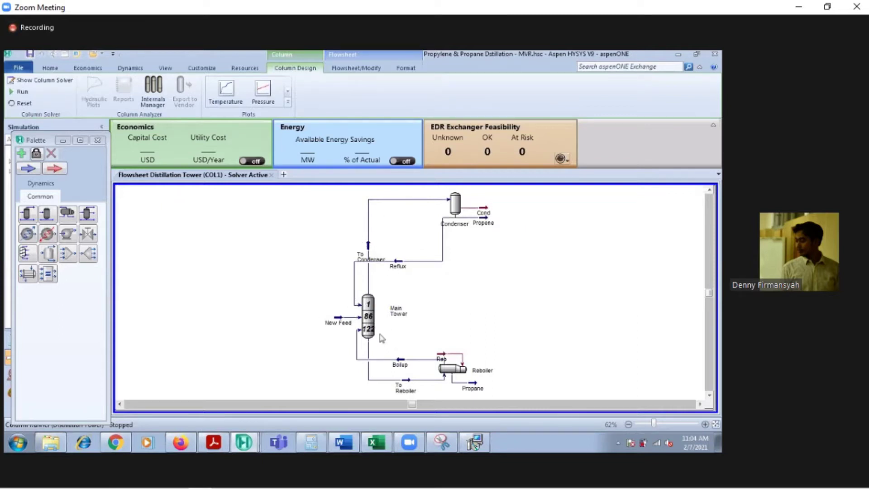
pyautogui.moveTo(484, 224)
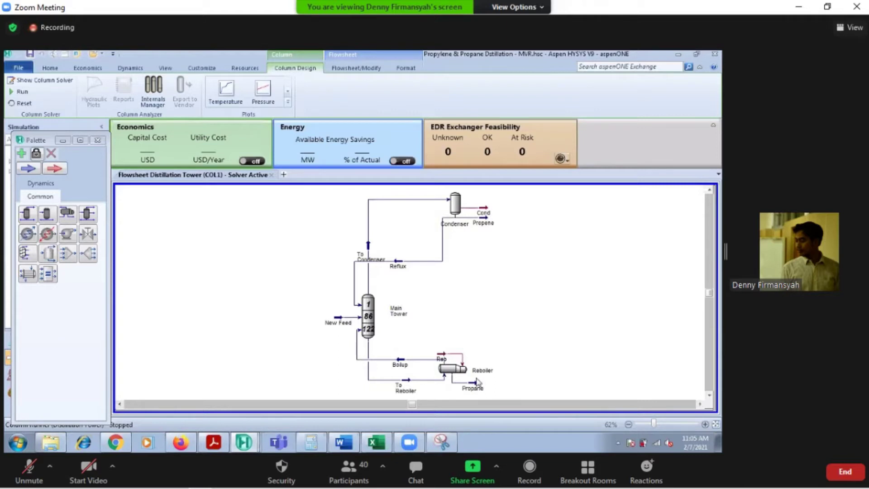
pyautogui.moveTo(479, 393)
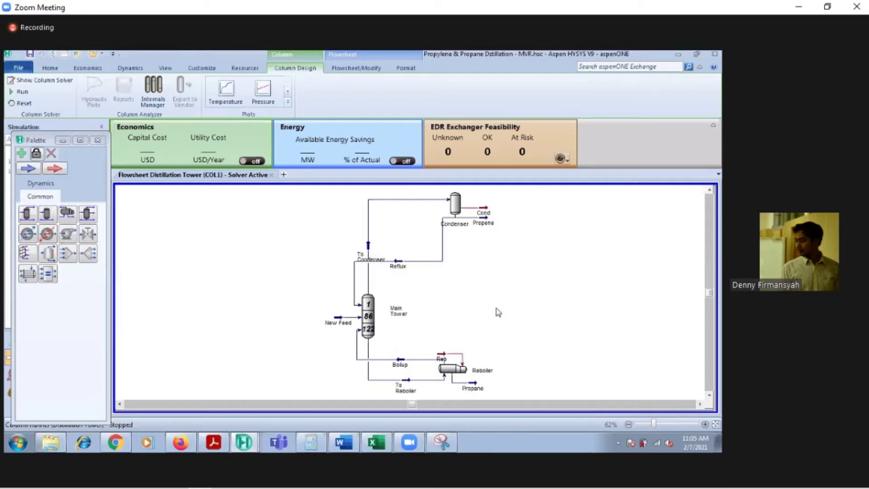
# Switch to Adobe Acrobat Reader and review the slides through page 80 comparing bottom products of conventional and MVR distillation
pyautogui.click(213, 442)
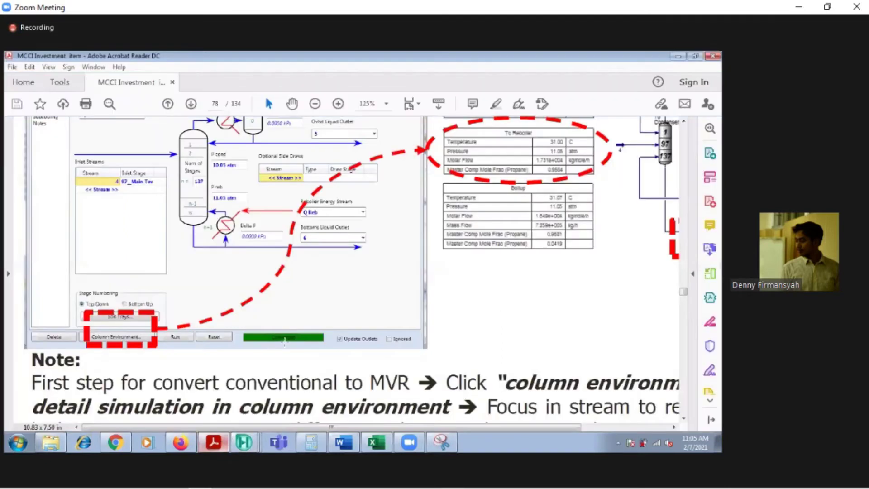
pyautogui.click(314, 104)
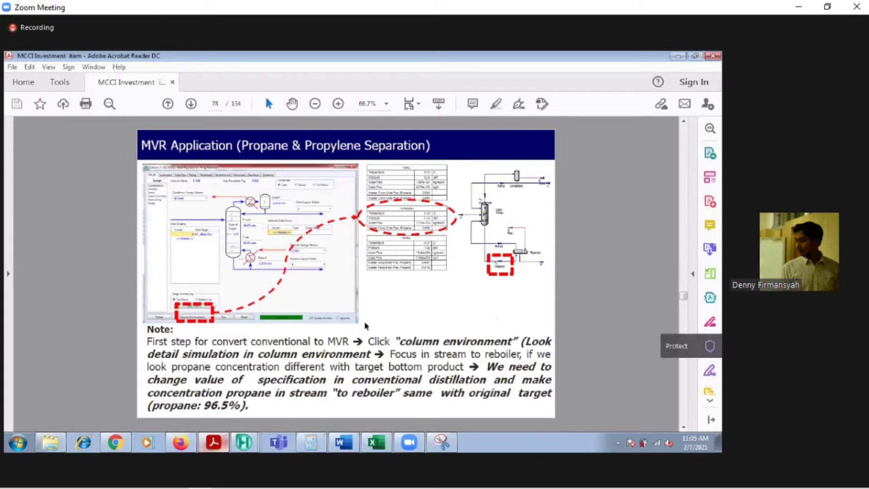
pyautogui.scroll(-1, 364, 322)
pyautogui.scroll(-1, 364, 322)
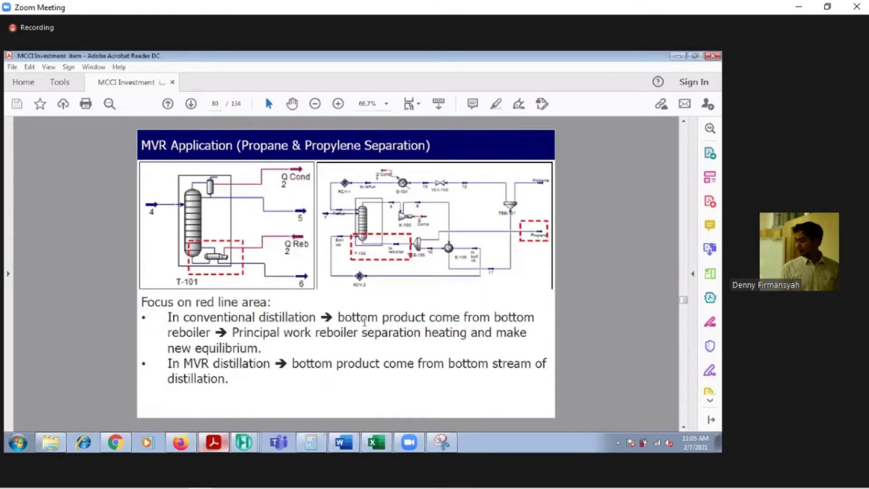
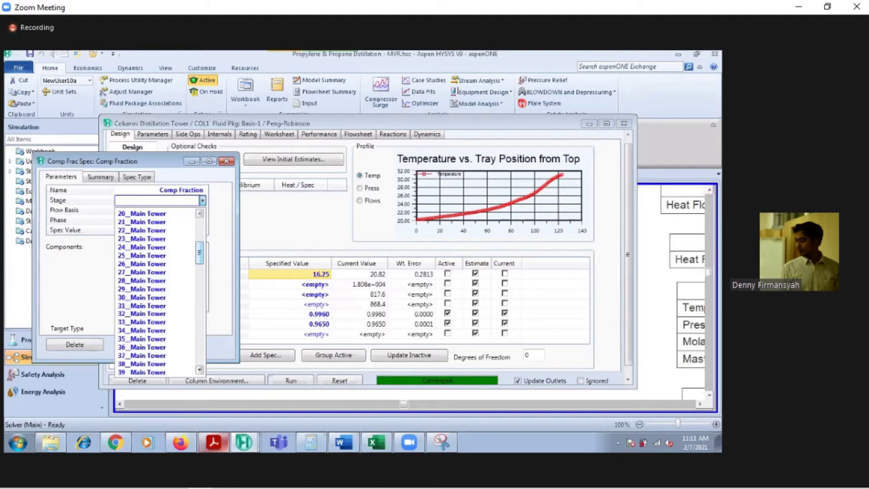
# Set the Comp Fraction specification's stage to 122__Main Tower and check its available phases
pyautogui.moveTo(199, 252); pyautogui.dragTo(200, 362)
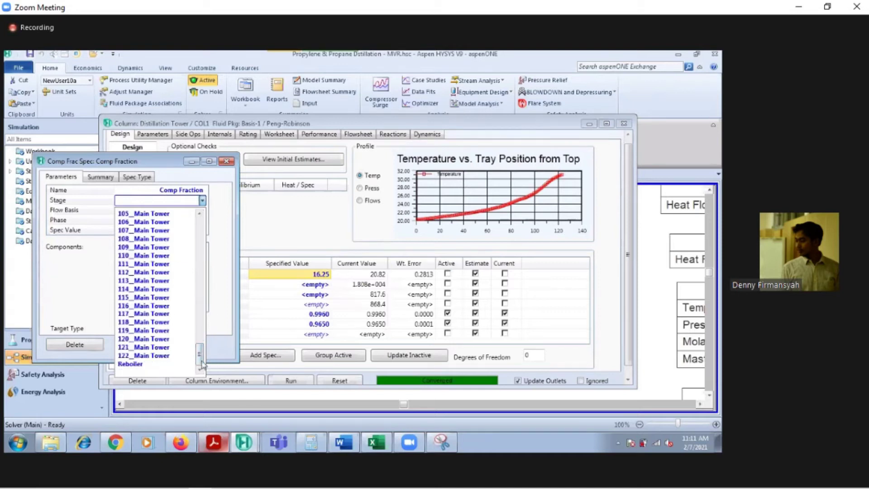
pyautogui.click(162, 357)
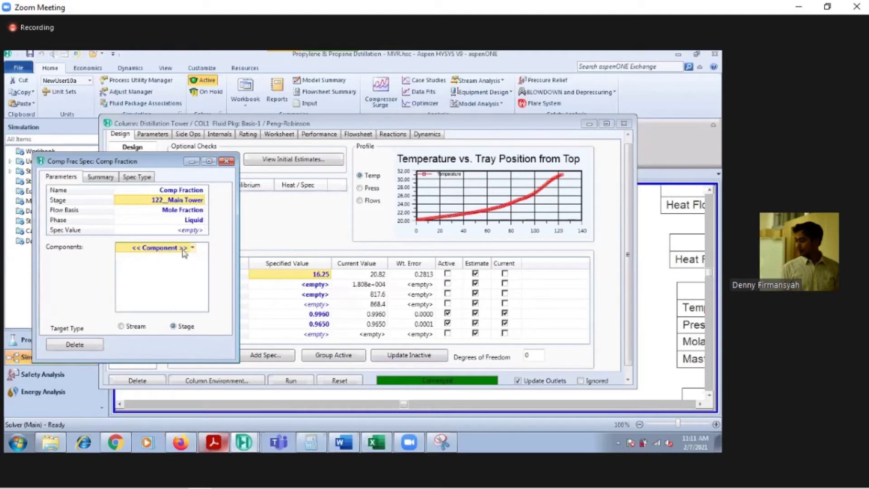
pyautogui.click(203, 223)
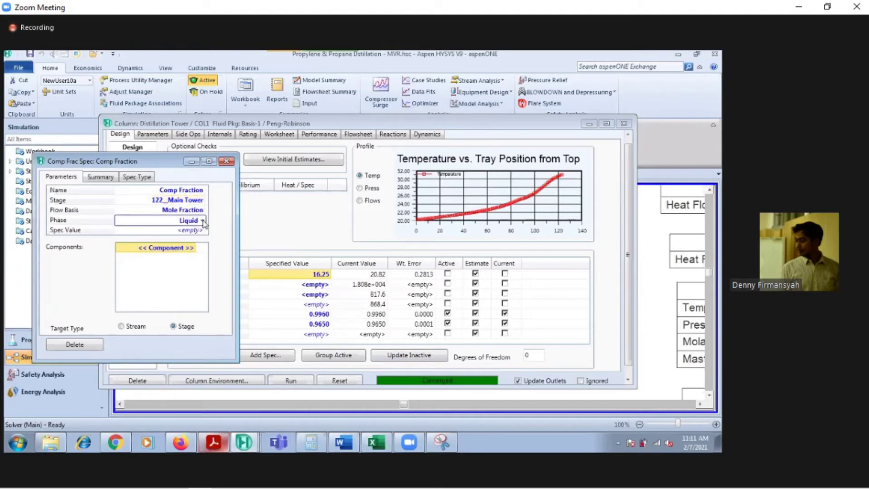
pyautogui.click(202, 221)
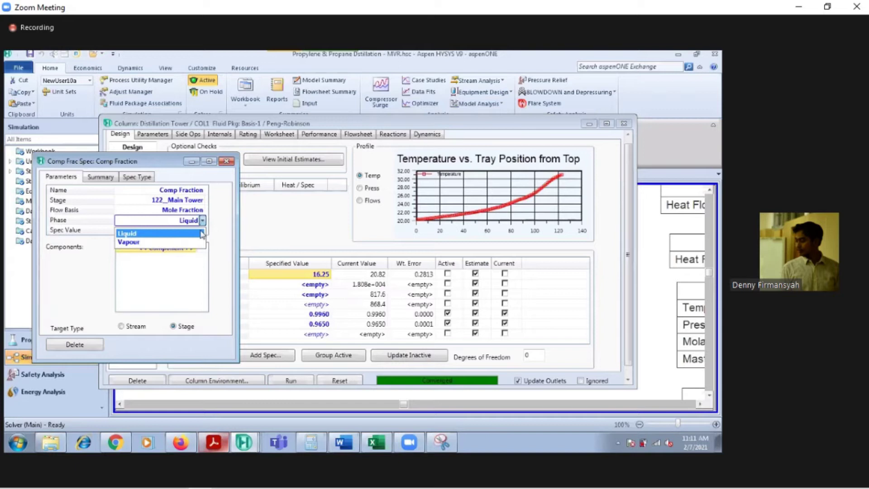
# Change the Comp Fraction specification's stage to Reboiler and choose the Liquid phase
pyautogui.click(202, 200)
pyautogui.click(202, 200)
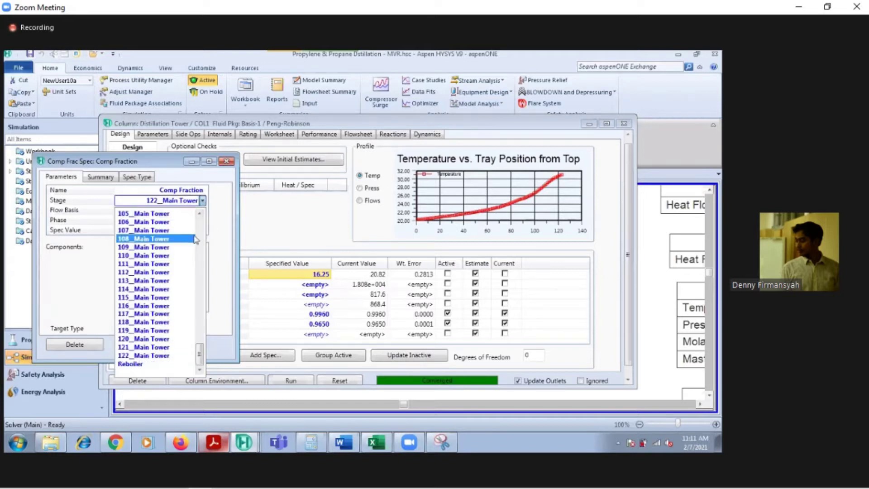
pyautogui.click(188, 364)
pyautogui.click(193, 221)
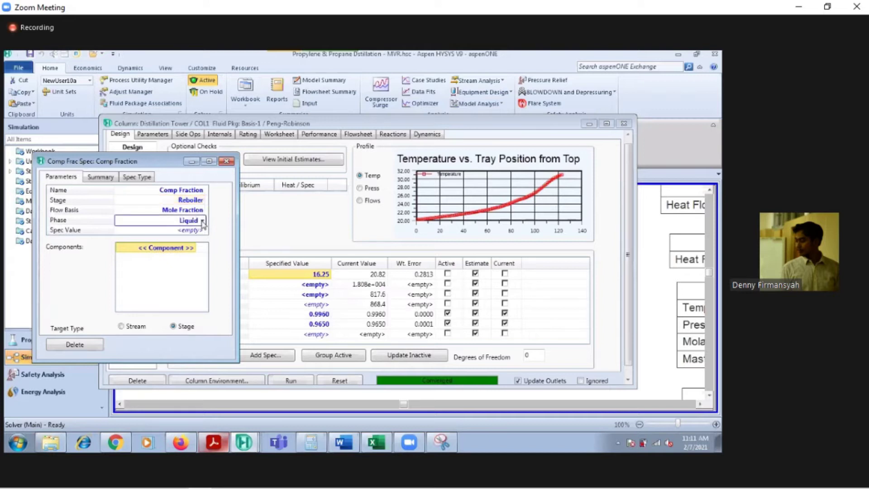
pyautogui.click(194, 221)
pyautogui.click(188, 234)
# Complete the Comp Fraction specification with Propane as its component and a spec value of 0.965
pyautogui.click(192, 248)
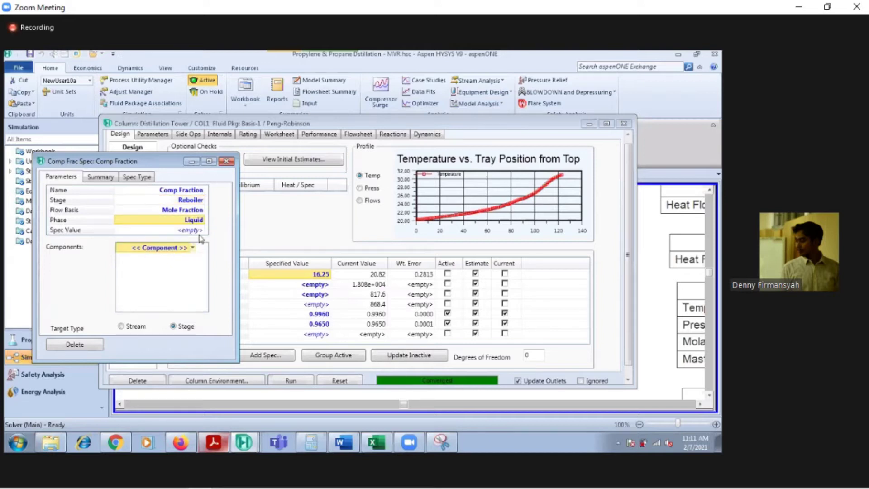
pyautogui.click(194, 248)
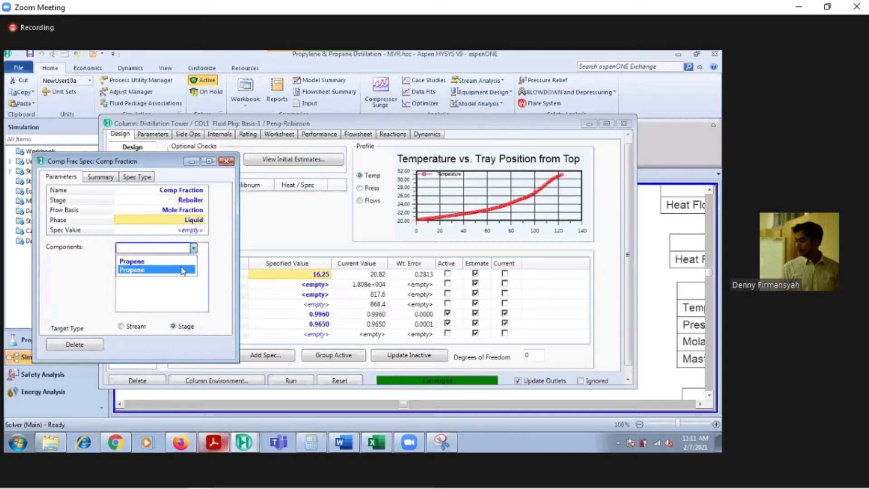
pyautogui.click(182, 271)
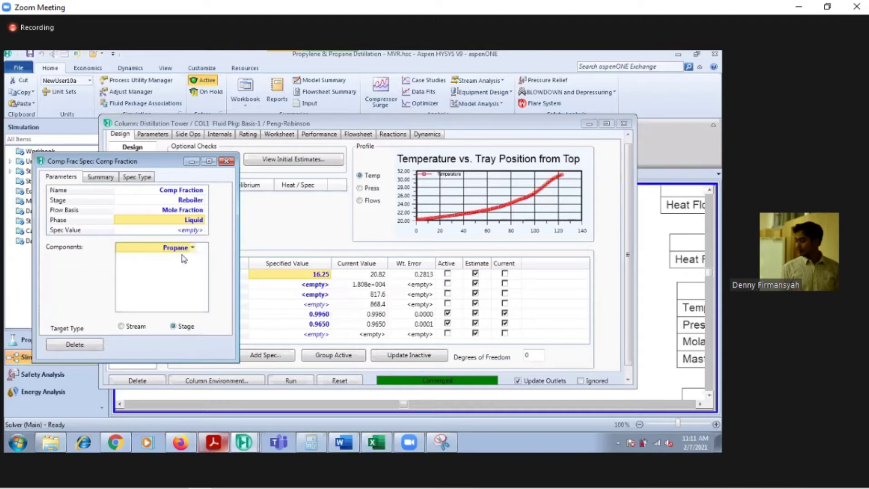
pyautogui.click(189, 231)
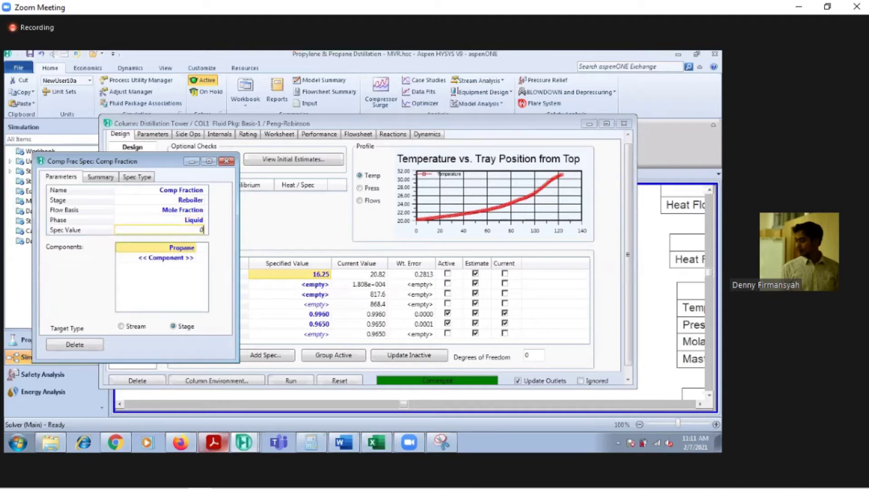
pyautogui.write('.965')
pyautogui.press('Return')
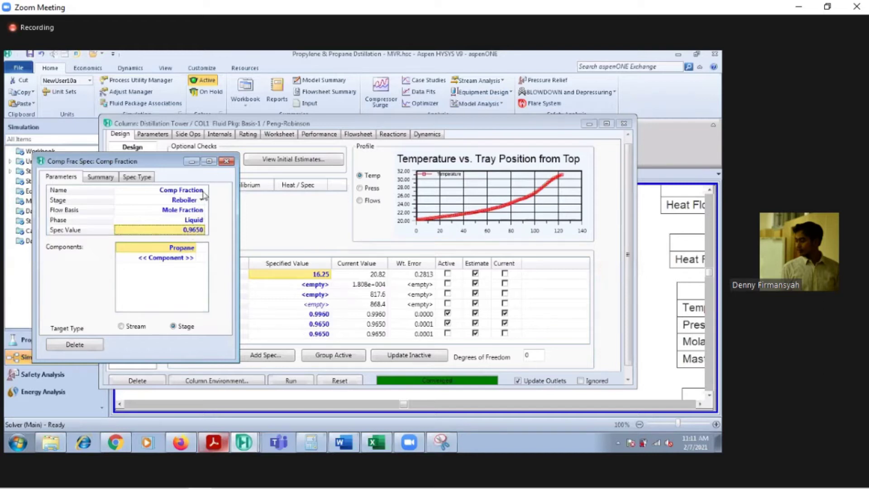
pyautogui.click(226, 162)
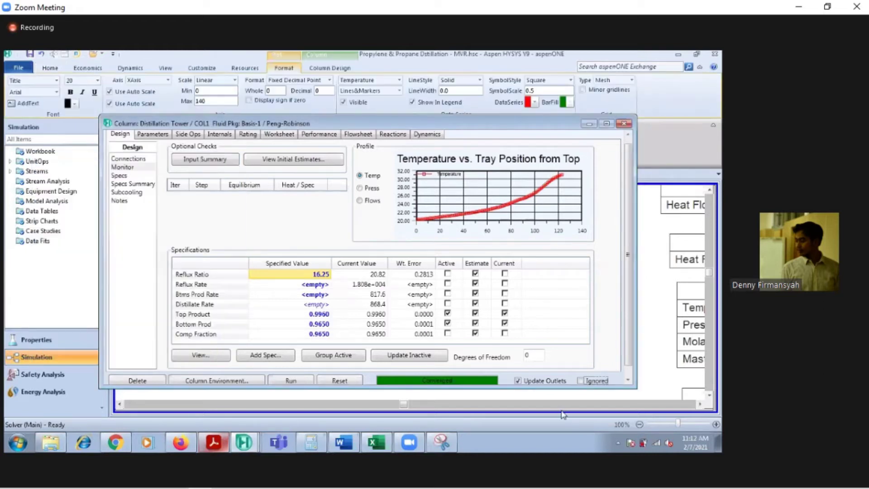
# Deactivate the Bottom Prod specification, activate Comp Fraction in its place, and run the column
pyautogui.click(448, 323)
pyautogui.click(448, 334)
pyautogui.click(303, 381)
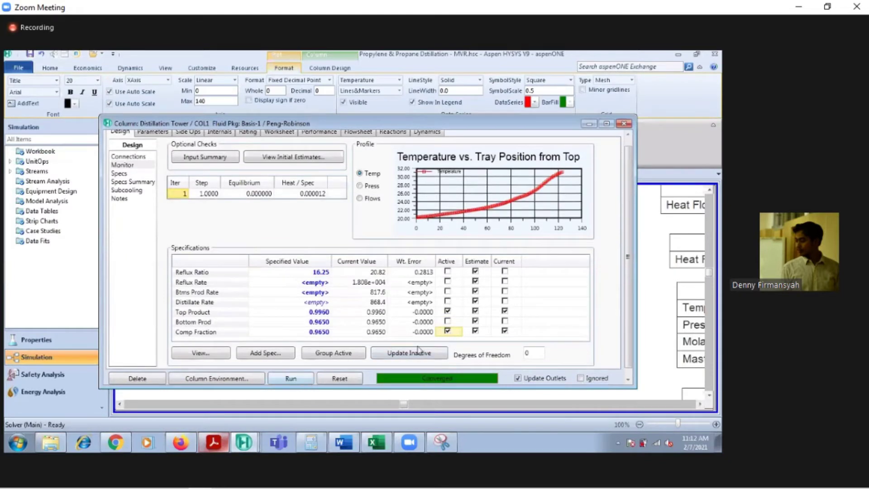
# Open the column environment and examine the composition of the Propane product stream
pyautogui.click(243, 377)
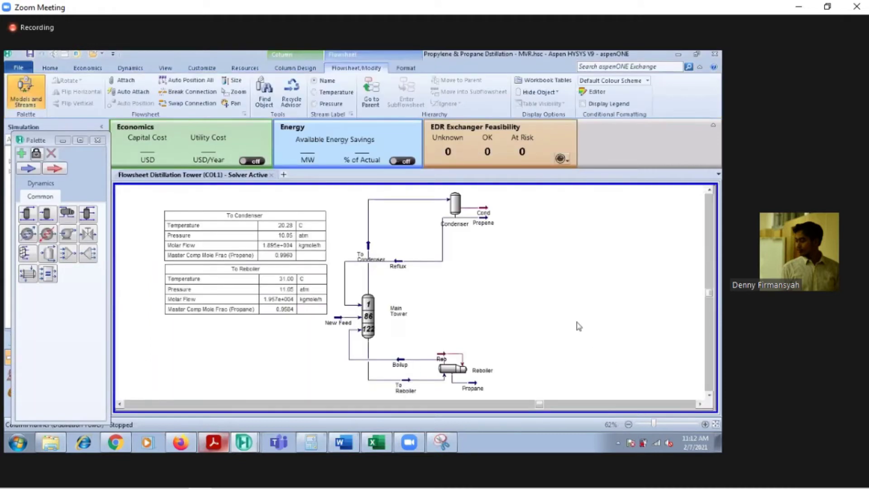
pyautogui.moveTo(415, 386)
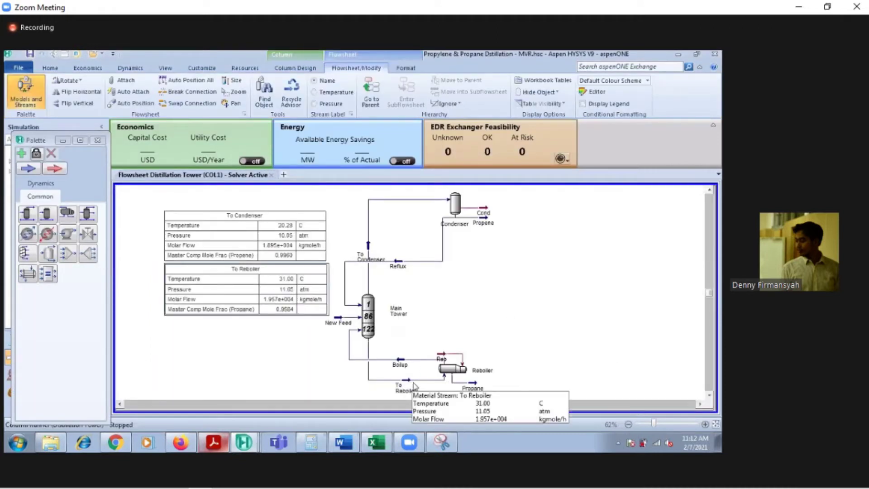
pyautogui.click(474, 387)
pyautogui.doubleClick(474, 387)
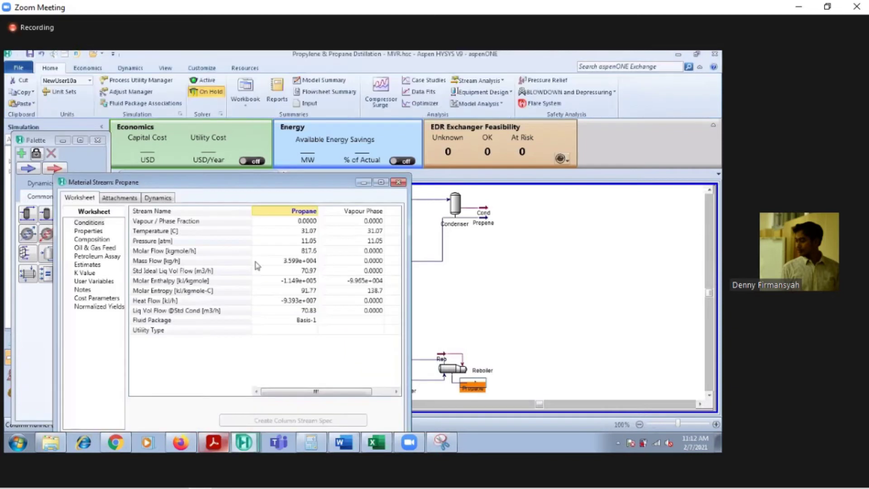
pyautogui.click(92, 240)
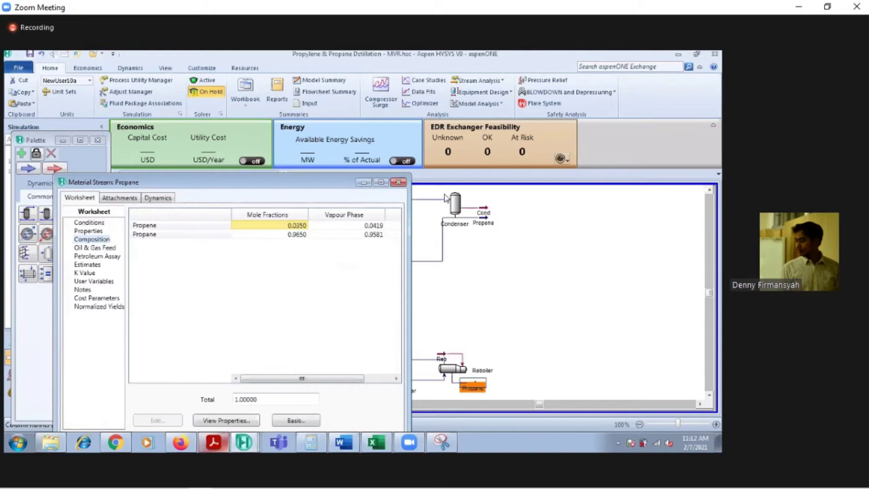
pyautogui.click(398, 182)
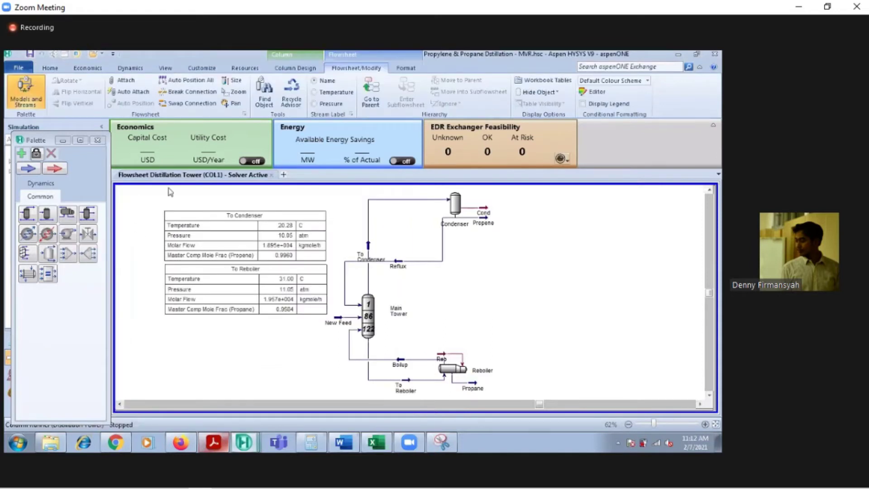
# Return to the Distillation Tower's column window, change the Comp Fraction stage to 122__Main Tower, and rerun the column
pyautogui.click(369, 104)
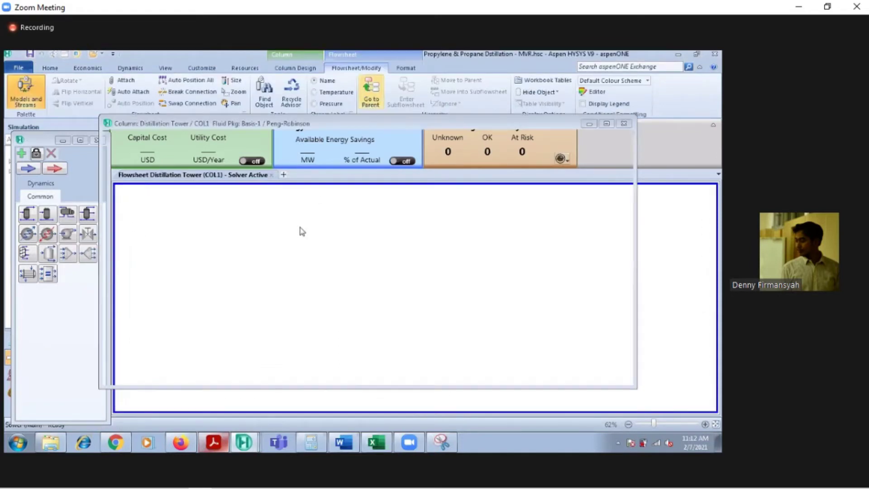
pyautogui.click(122, 173)
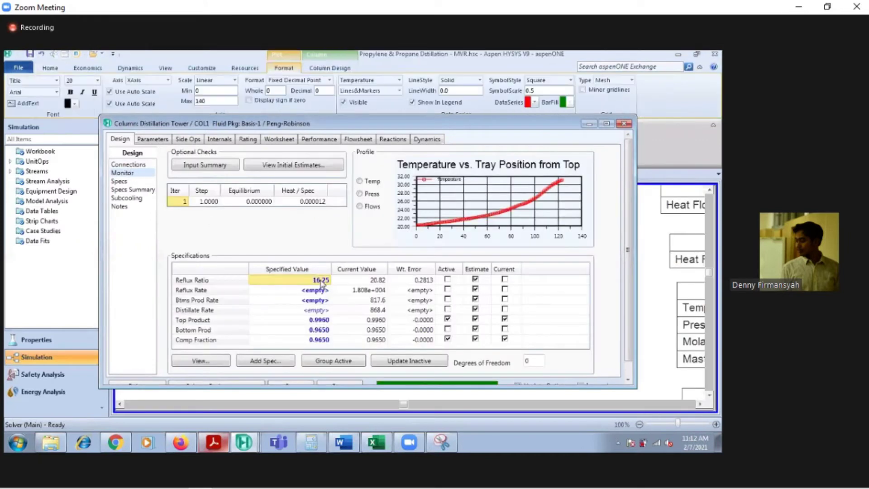
pyautogui.doubleClick(306, 340)
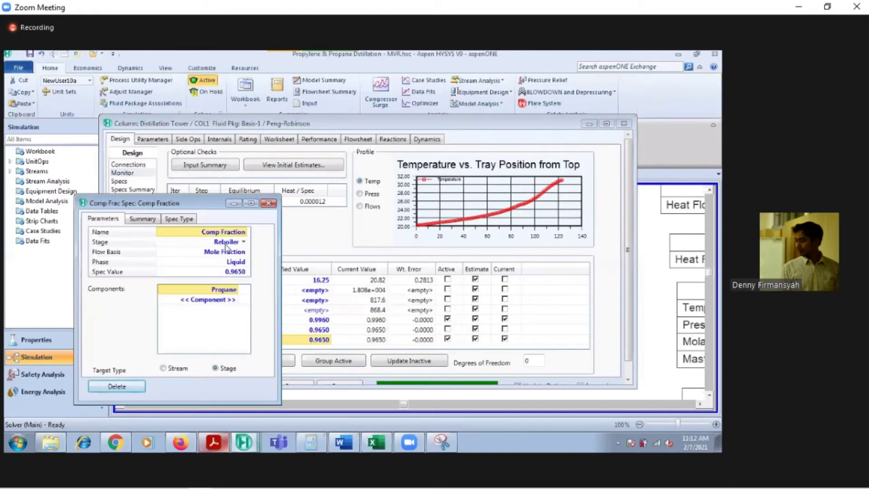
pyautogui.click(245, 243)
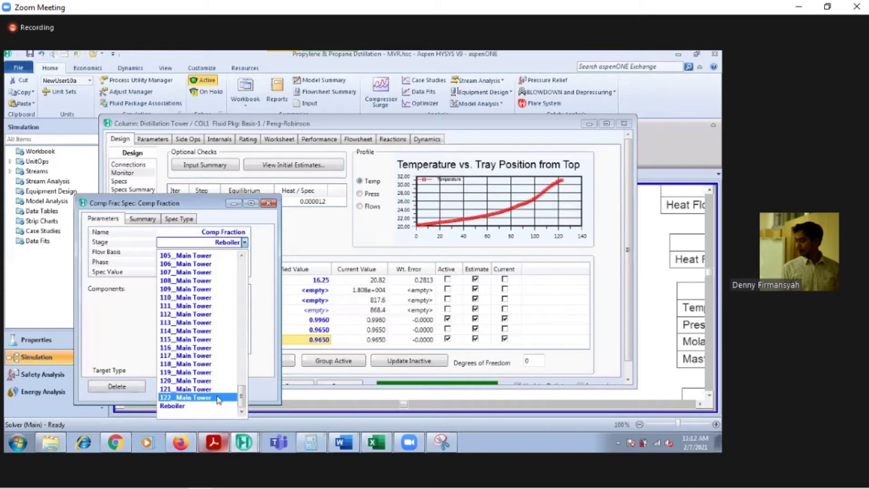
pyautogui.click(215, 397)
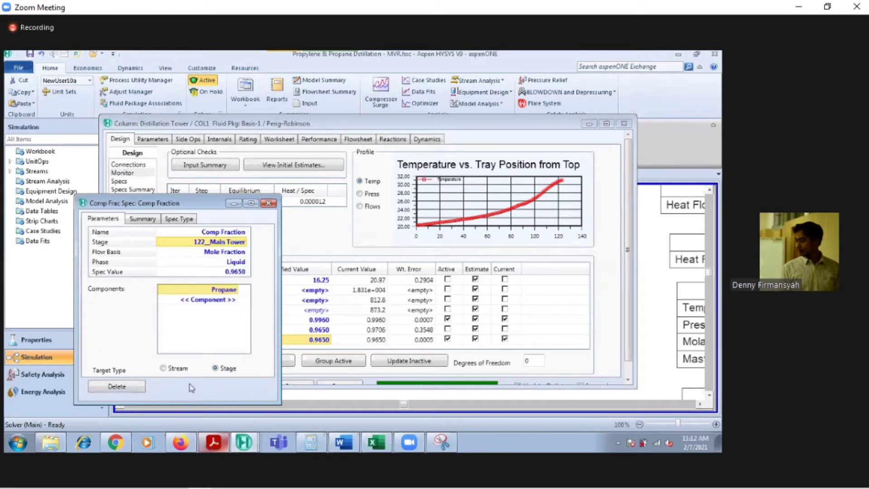
pyautogui.click(270, 204)
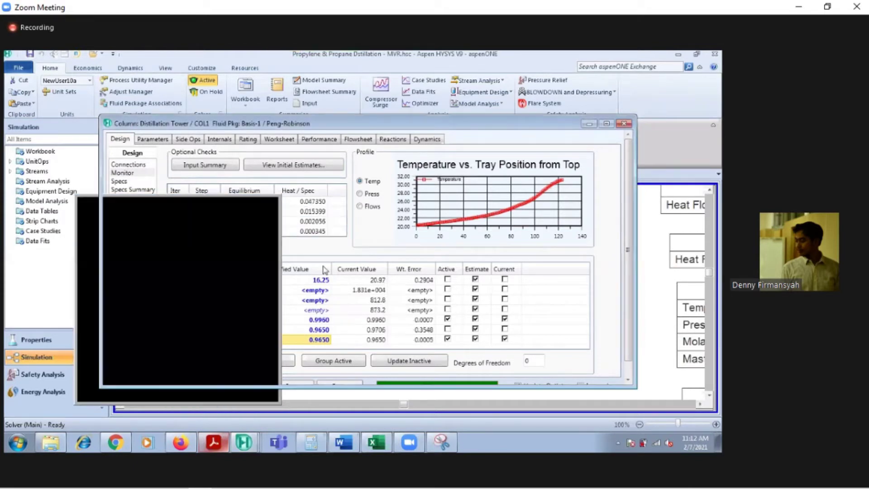
pyautogui.click(311, 380)
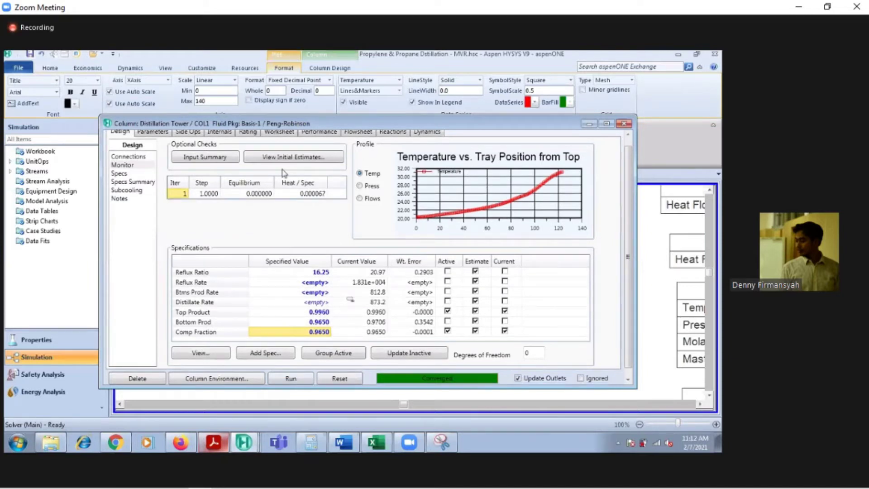
# Show a property table for the Propane stream in the column environment, place it below the condenser, and open it for editing
pyautogui.click(233, 380)
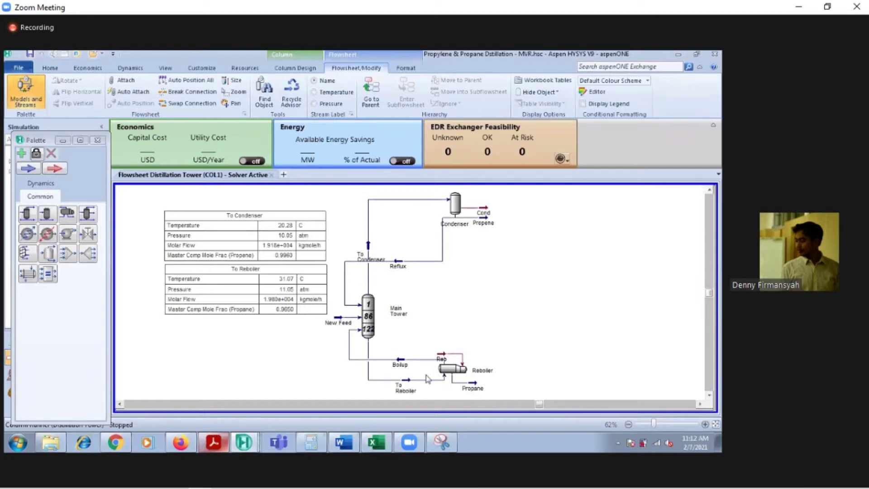
pyautogui.moveTo(412, 386)
pyautogui.rightClick(473, 386)
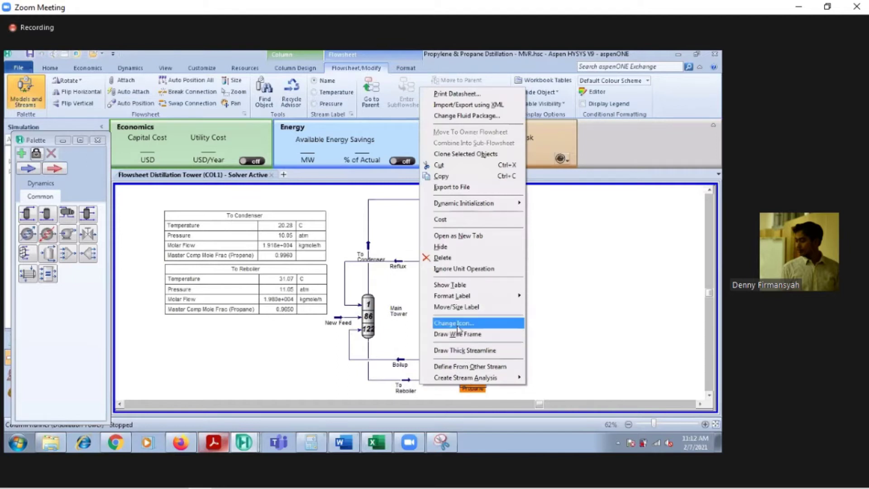
pyautogui.click(450, 285)
pyautogui.moveTo(541, 396); pyautogui.dragTo(554, 254)
pyautogui.doubleClick(555, 253)
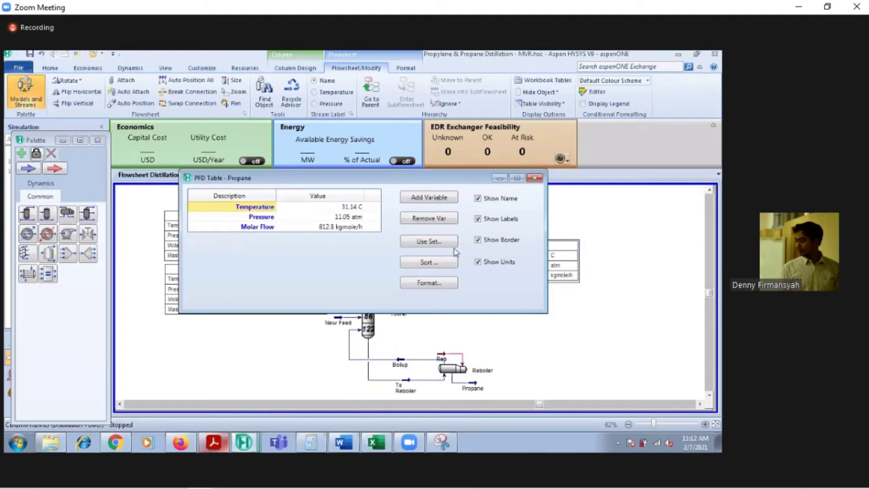
# Try adding the Master Comp Molar Flow of Propane to the Propane stream's table, and remove that variable again
pyautogui.click(430, 198)
pyautogui.moveTo(326, 184); pyautogui.dragTo(333, 237)
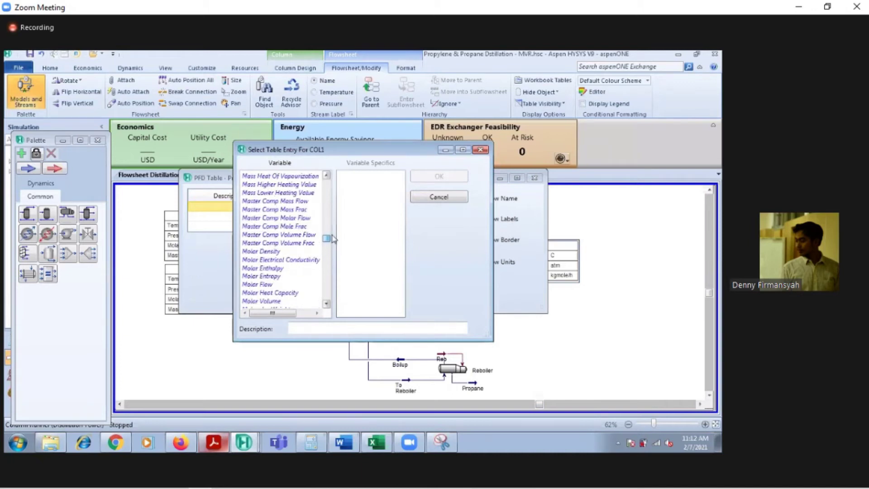
pyautogui.click(287, 218)
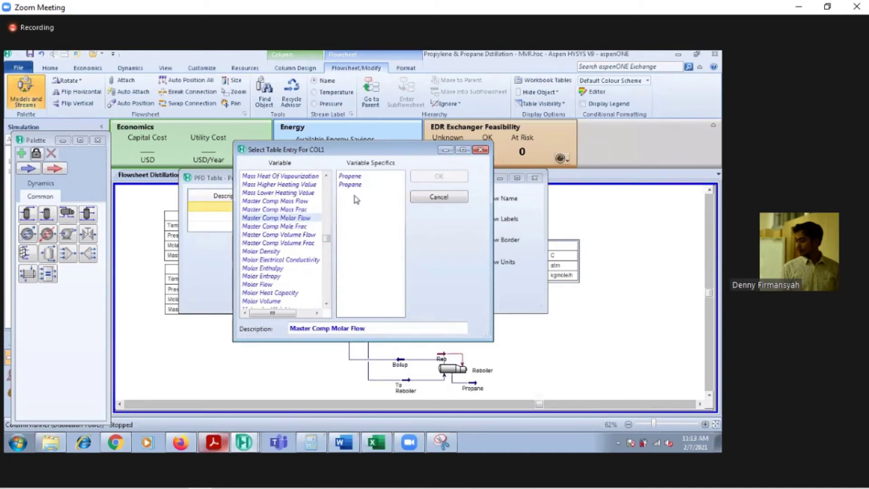
pyautogui.click(358, 186)
pyautogui.click(440, 176)
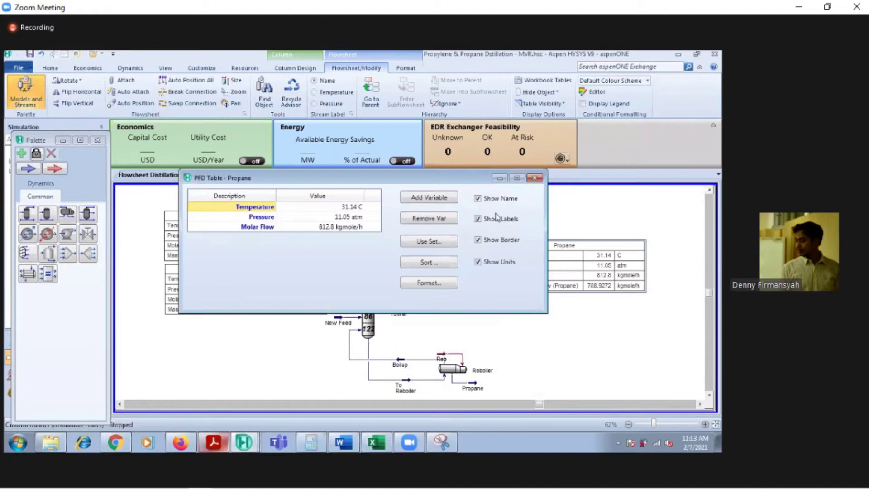
pyautogui.click(272, 236)
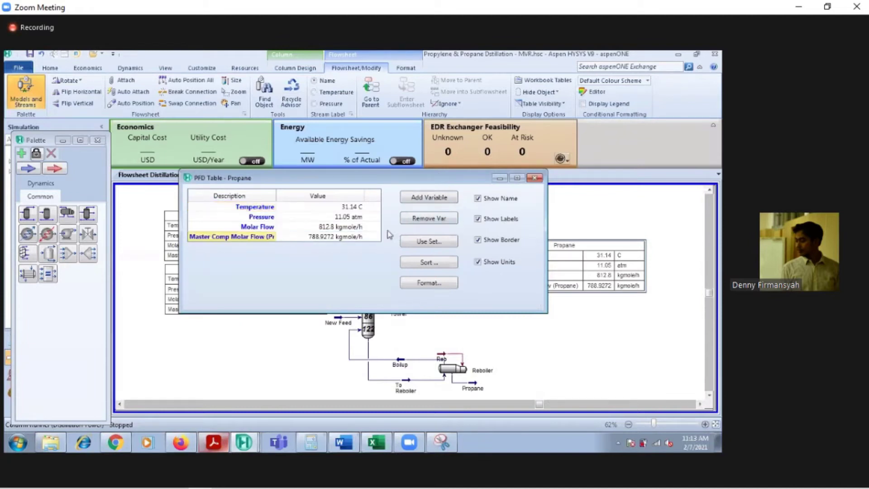
pyautogui.click(427, 219)
# Add the Master Comp Mole Frac of Propane as a variable in the Propane stream's table
pyautogui.click(422, 198)
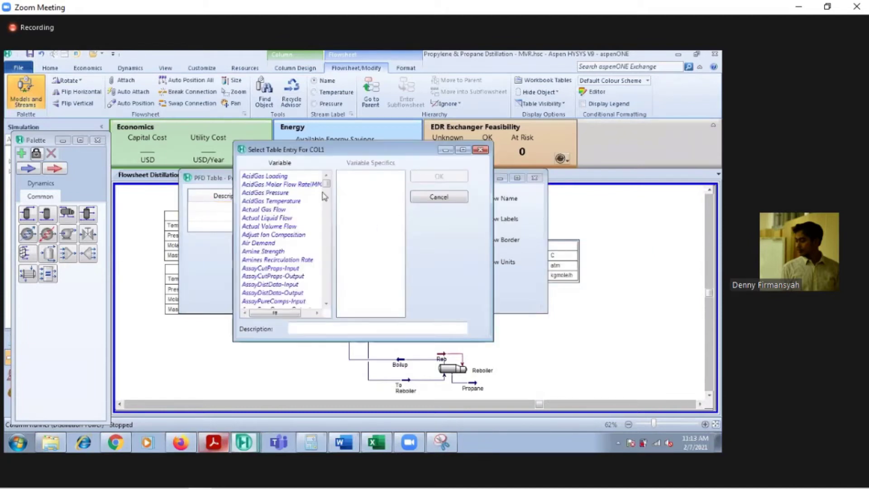
pyautogui.moveTo(327, 183); pyautogui.dragTo(333, 242)
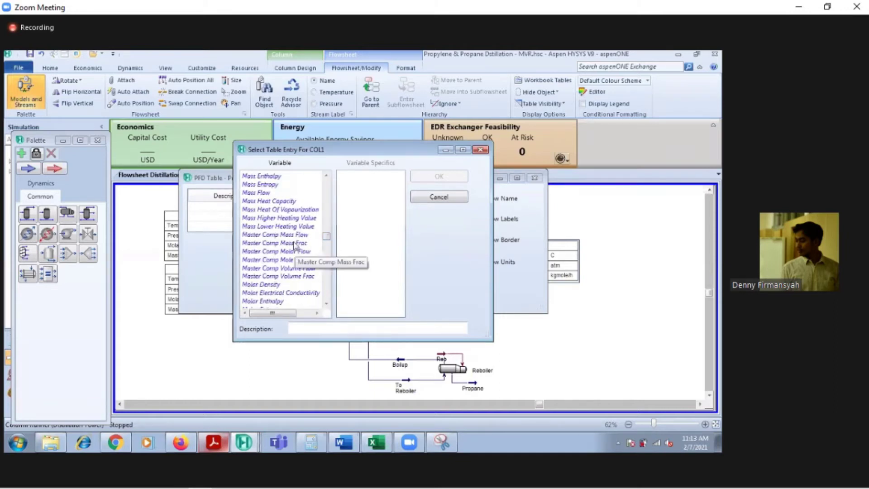
pyautogui.click(302, 259)
pyautogui.click(349, 184)
pyautogui.click(428, 178)
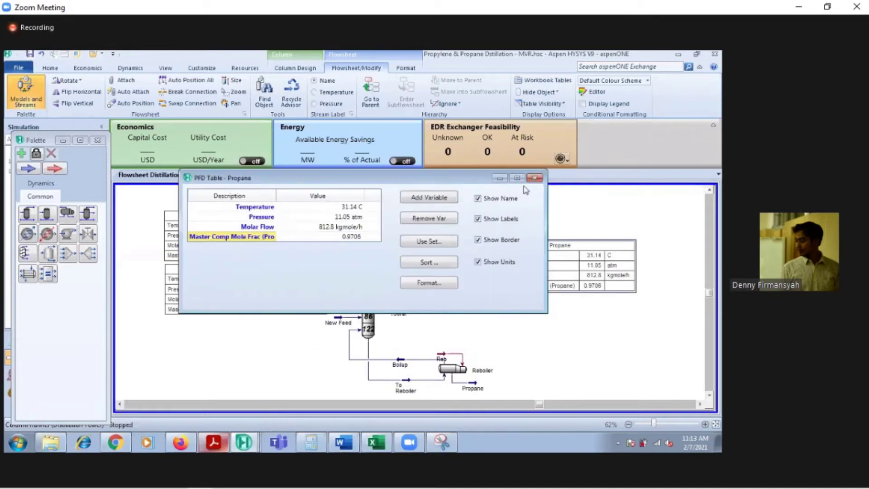
# Close the Propane stream's table editor and move the table up beside the condenser
pyautogui.click(535, 177)
pyautogui.click(620, 316)
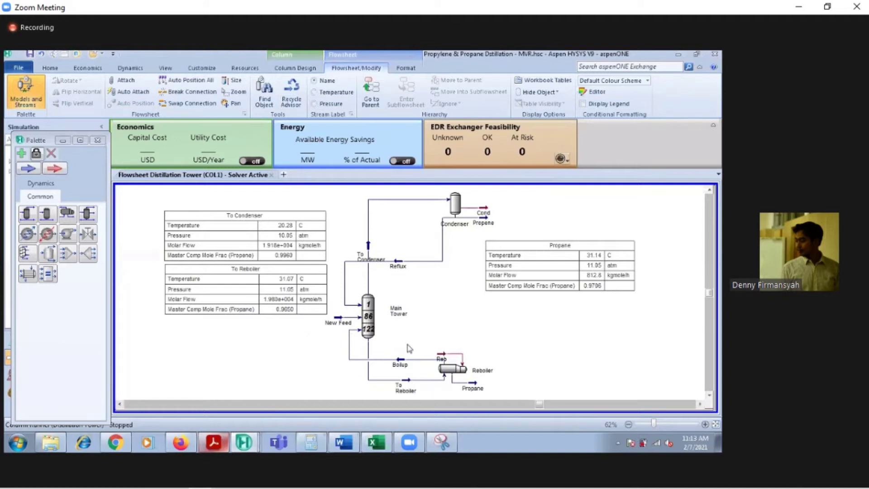
pyautogui.moveTo(535, 284); pyautogui.dragTo(560, 238)
# Show a property table for the Reflux stream, place it below the Propane table, and open it for editing
pyautogui.rightClick(400, 269)
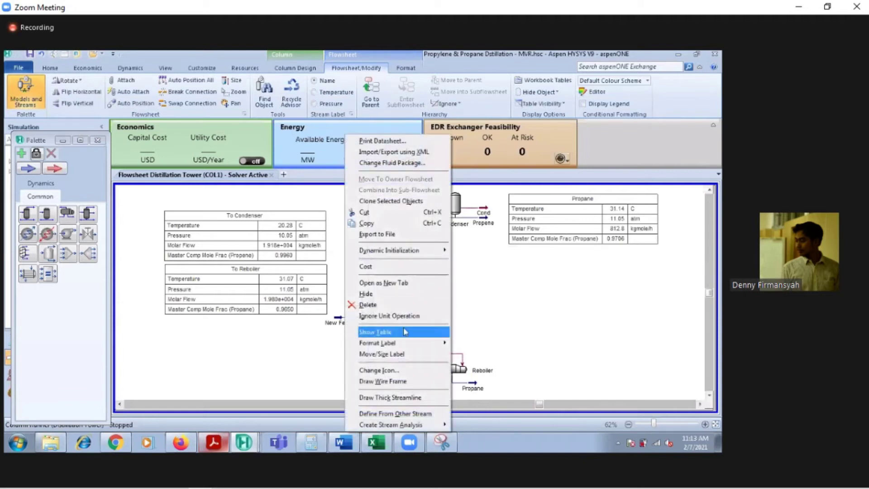
pyautogui.click(405, 331)
pyautogui.moveTo(486, 294); pyautogui.dragTo(591, 284)
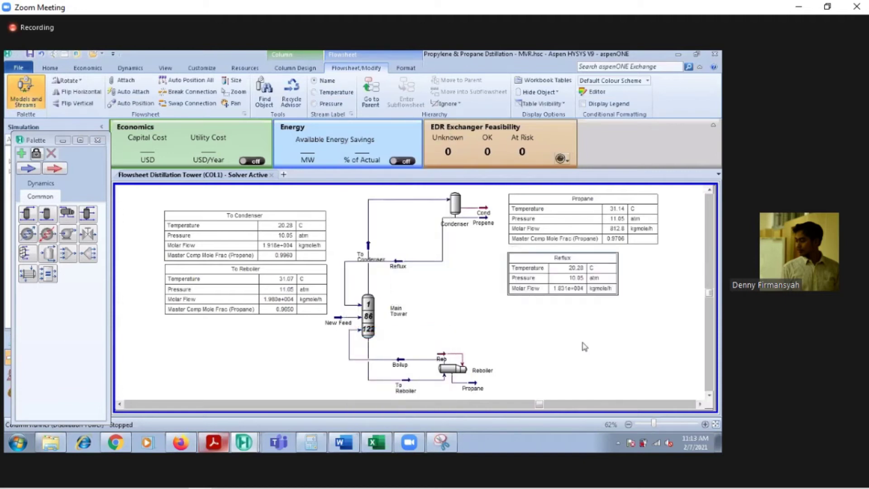
pyautogui.doubleClick(525, 261)
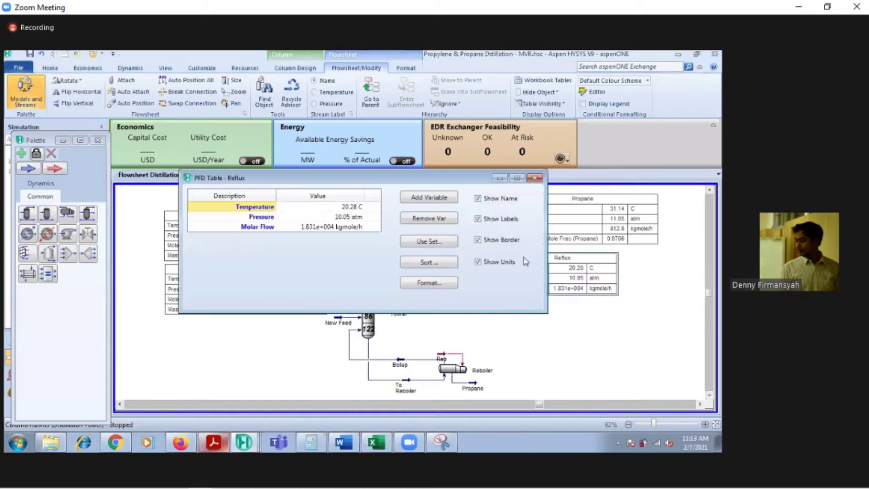
# Add the Master Comp Mole Frac of Propene as a variable in the Reflux stream's table
pyautogui.click(428, 197)
pyautogui.moveTo(329, 186); pyautogui.dragTo(327, 240)
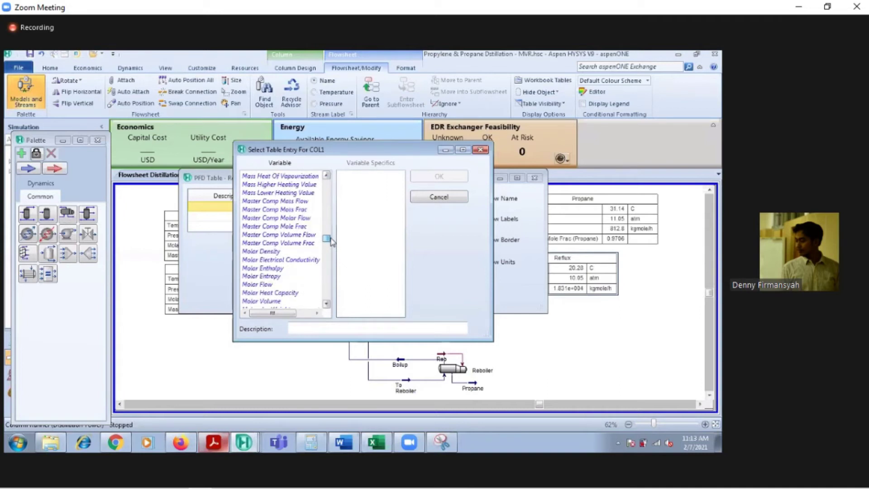
pyautogui.click(299, 227)
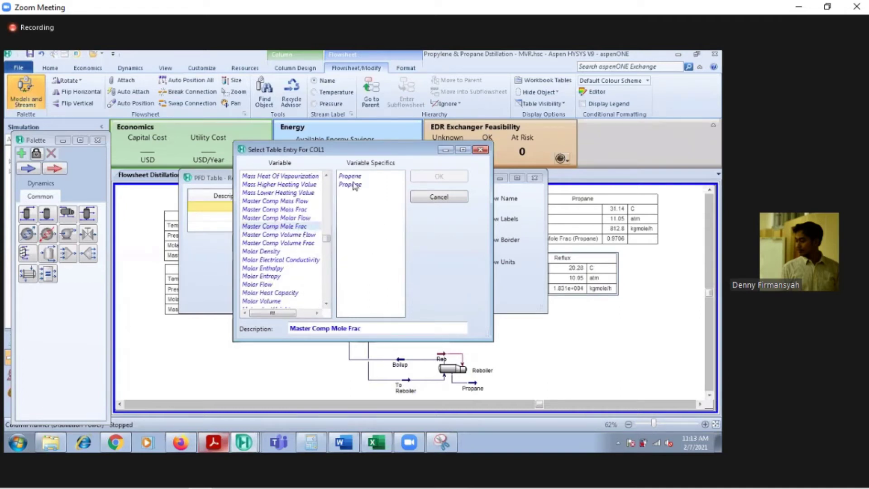
pyautogui.click(351, 176)
pyautogui.click(429, 177)
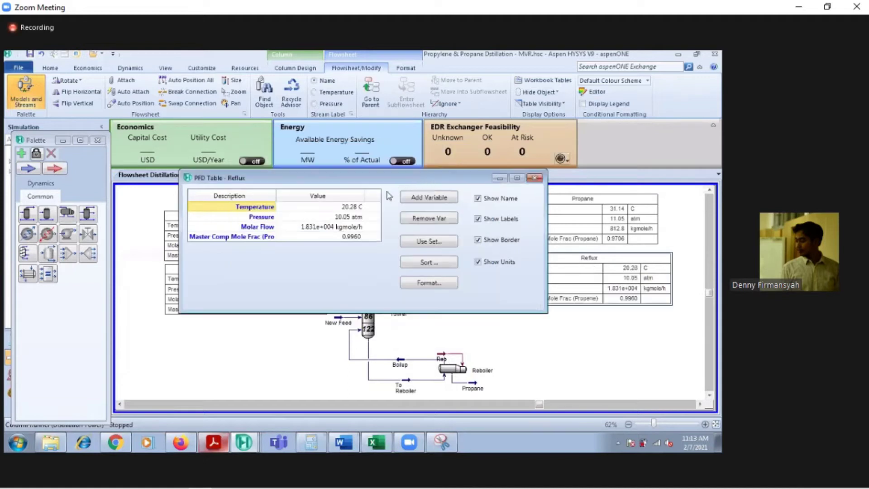
# Add the Master Comp Mole Frac of Propane to the Reflux table, close its editor, and shift the table slightly down
pyautogui.click(418, 199)
pyautogui.moveTo(325, 184); pyautogui.dragTo(328, 236)
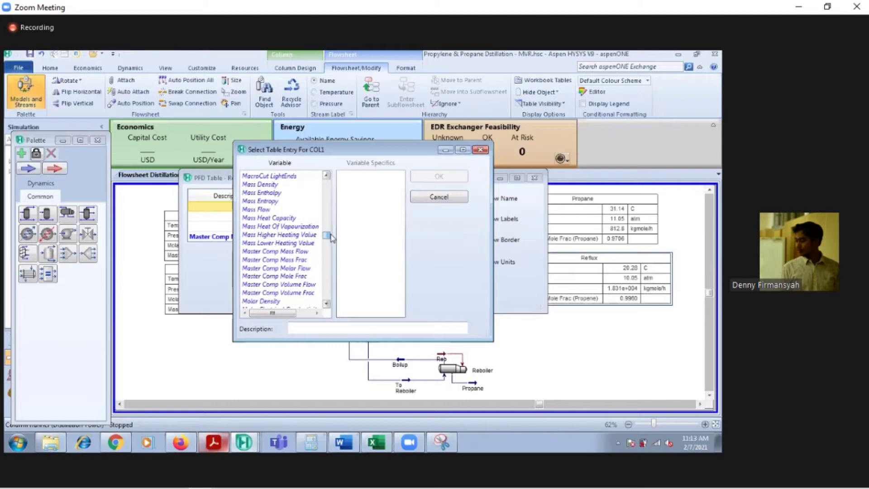
pyautogui.click(300, 277)
pyautogui.click(351, 184)
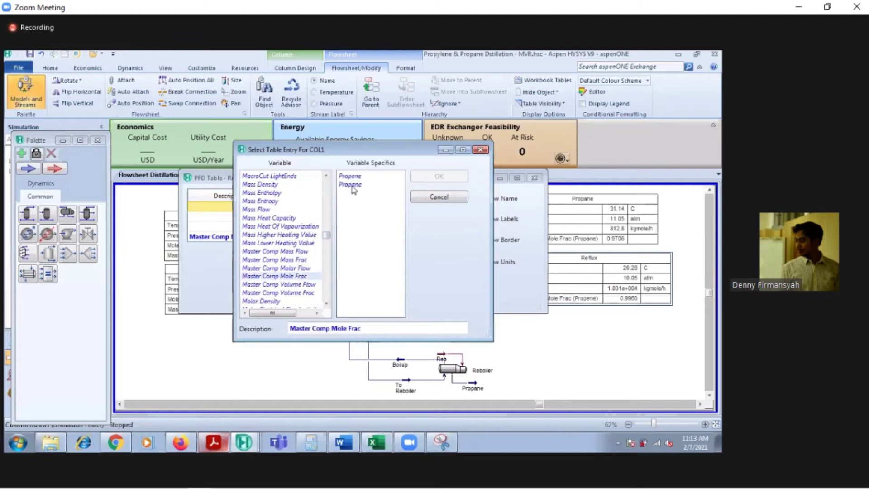
pyautogui.click(427, 182)
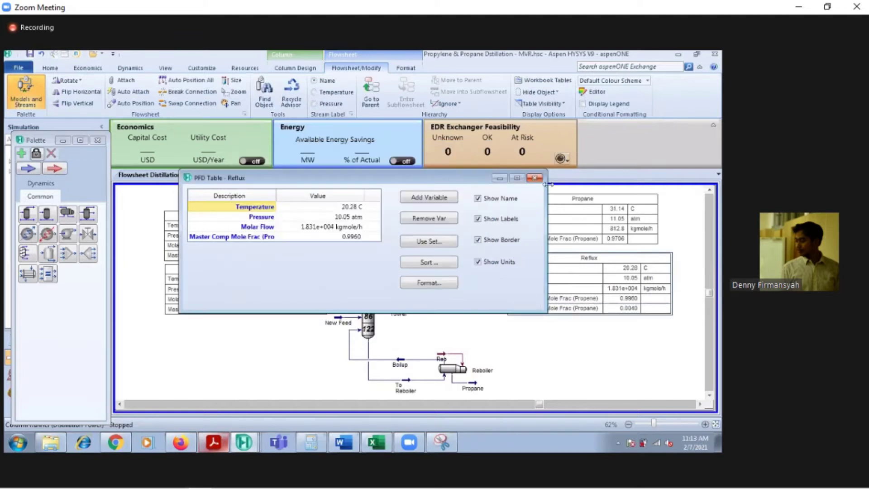
pyautogui.click(534, 178)
pyautogui.moveTo(606, 281); pyautogui.dragTo(613, 289)
# Show a property table for the Boilup stream and place it below the Reflux table
pyautogui.click(413, 358)
pyautogui.click(401, 363)
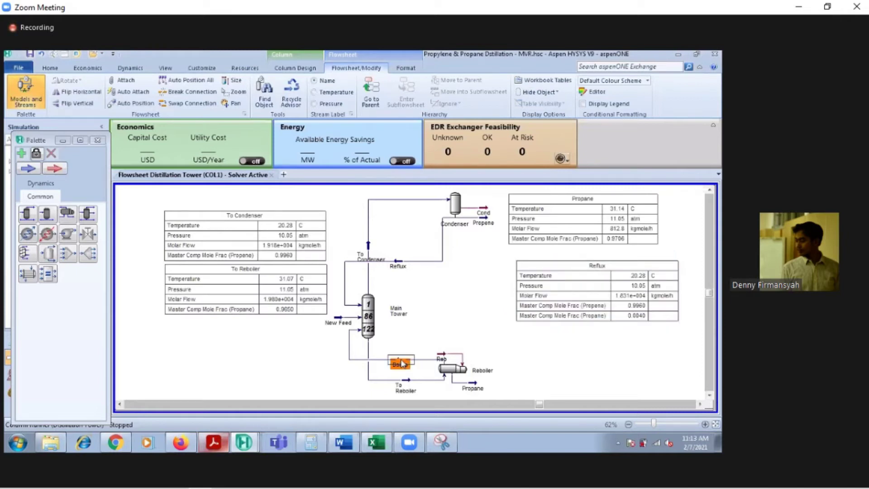
pyautogui.rightClick(401, 364)
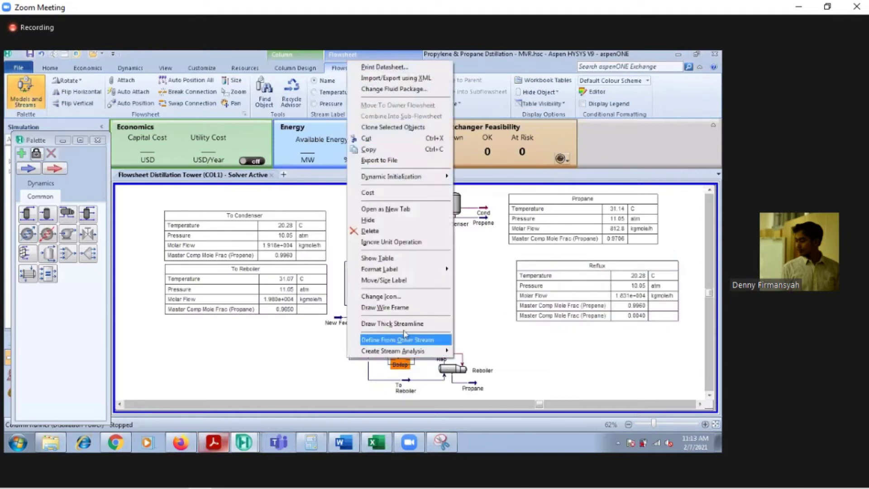
pyautogui.click(410, 259)
pyautogui.moveTo(497, 386); pyautogui.dragTo(620, 353)
pyautogui.click(486, 286)
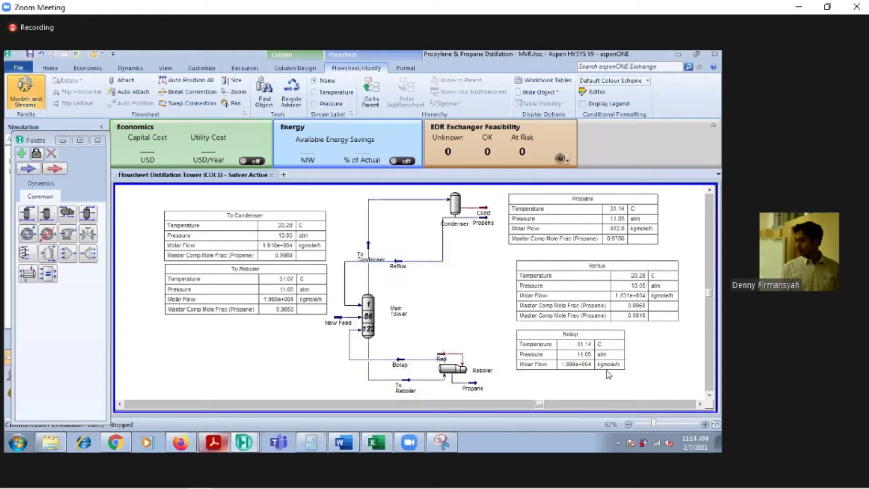
# Open the Boilup stream's table for editing and add the Master Comp Mole Frac of Propene as a variable
pyautogui.doubleClick(600, 355)
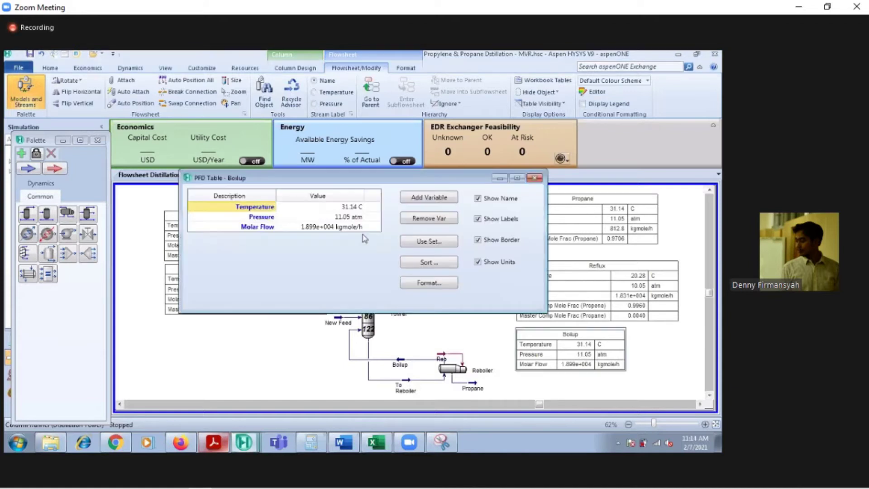
pyautogui.click(421, 198)
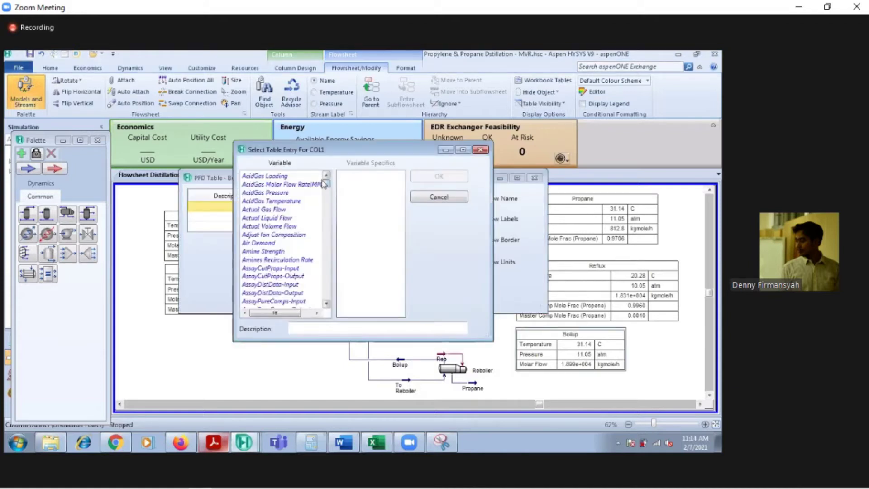
pyautogui.scroll(-2, 330, 199)
pyautogui.scroll(-20, 331, 200)
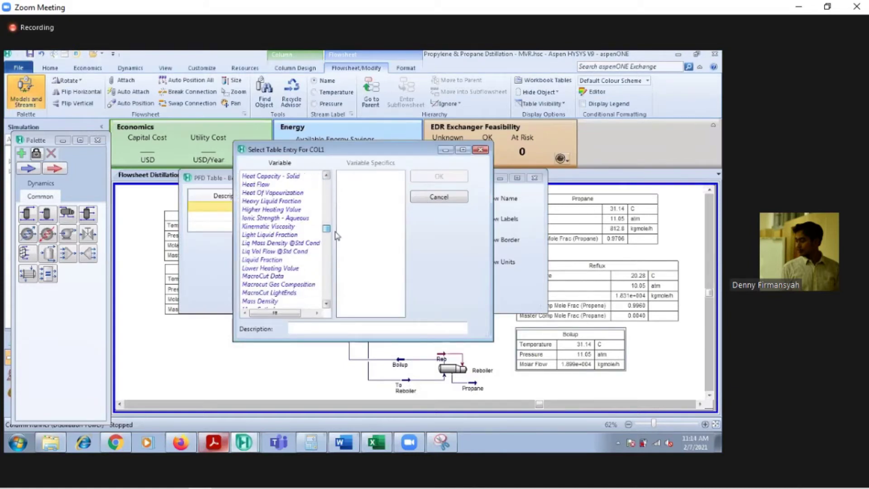
pyautogui.scroll(-2, 336, 245)
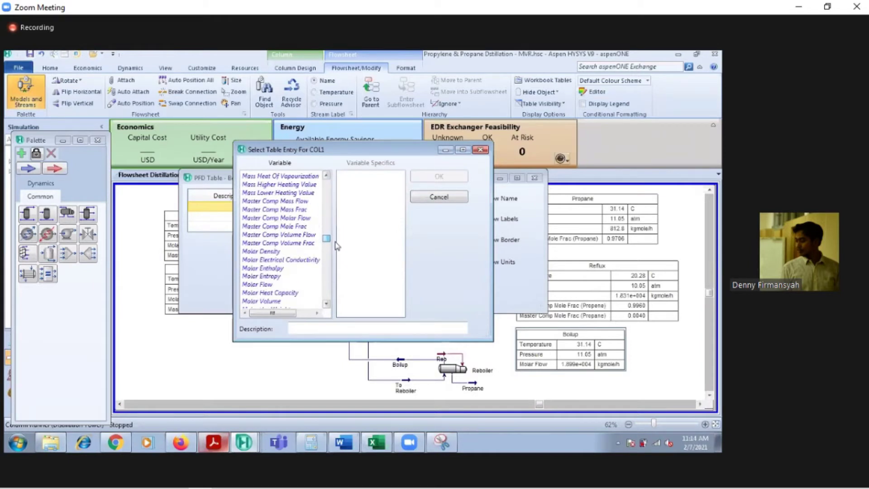
pyautogui.moveTo(298, 230); pyautogui.dragTo(298, 234)
pyautogui.click(293, 228)
pyautogui.click(353, 181)
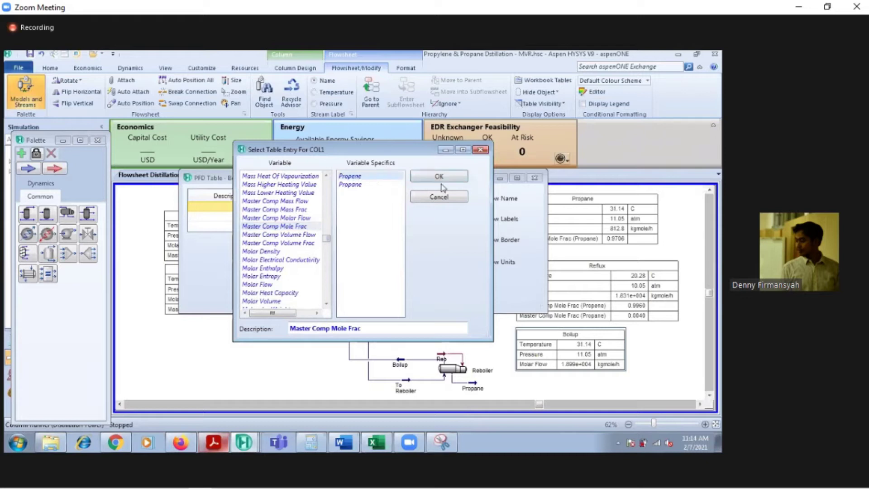
pyautogui.click(441, 178)
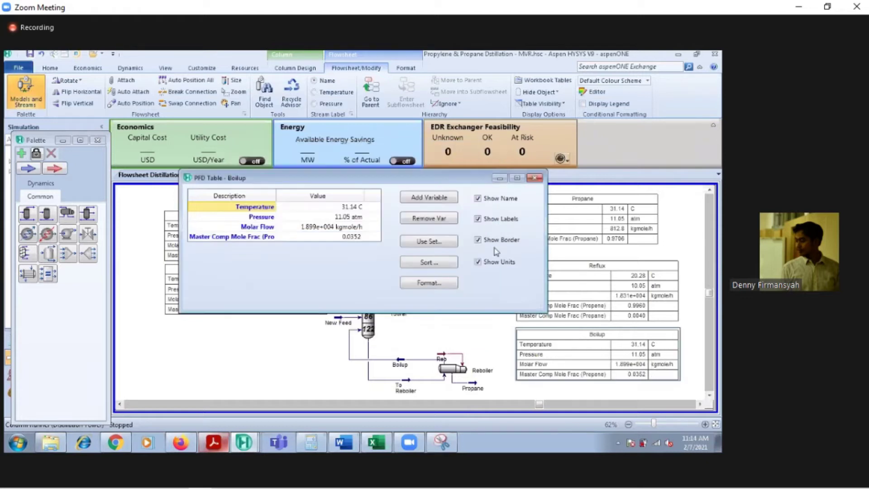
# Add the Master Comp Mole Frac of Propane to the Boilup stream's table and close the table editor
pyautogui.click(417, 198)
pyautogui.scroll(-5, 334, 207)
pyautogui.scroll(-10, 334, 207)
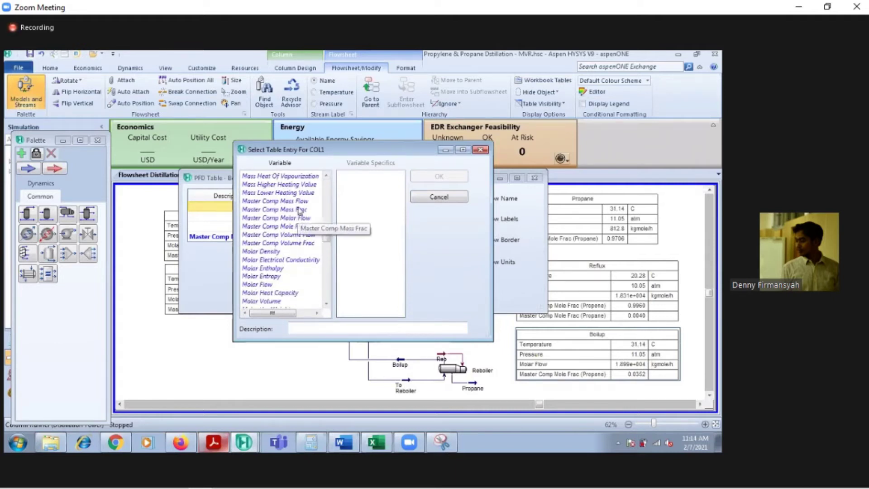
pyautogui.click(303, 227)
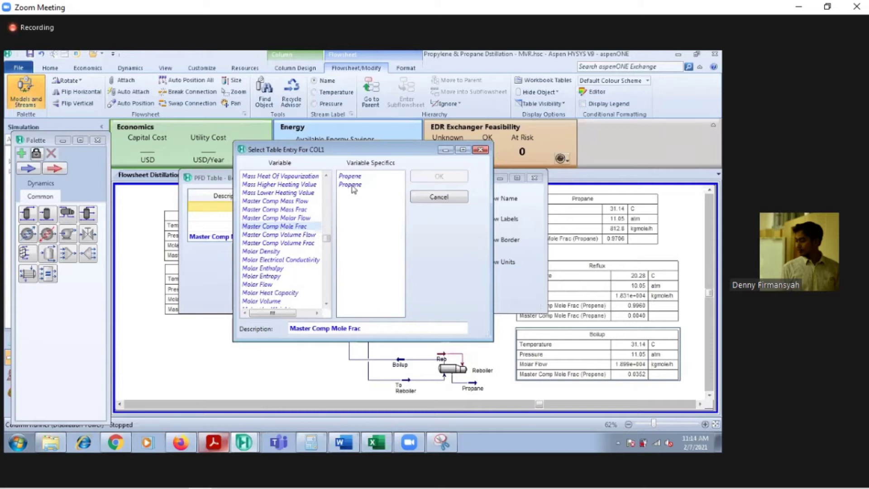
pyautogui.click(353, 186)
pyautogui.click(427, 180)
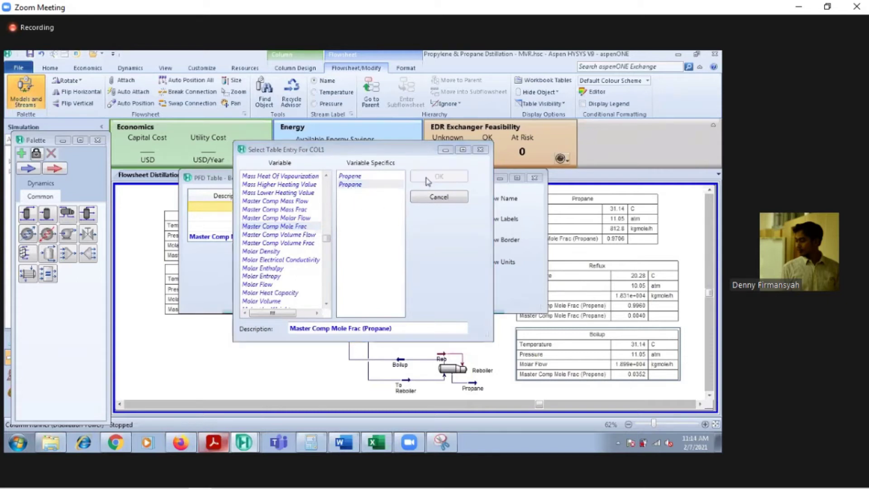
pyautogui.click(533, 178)
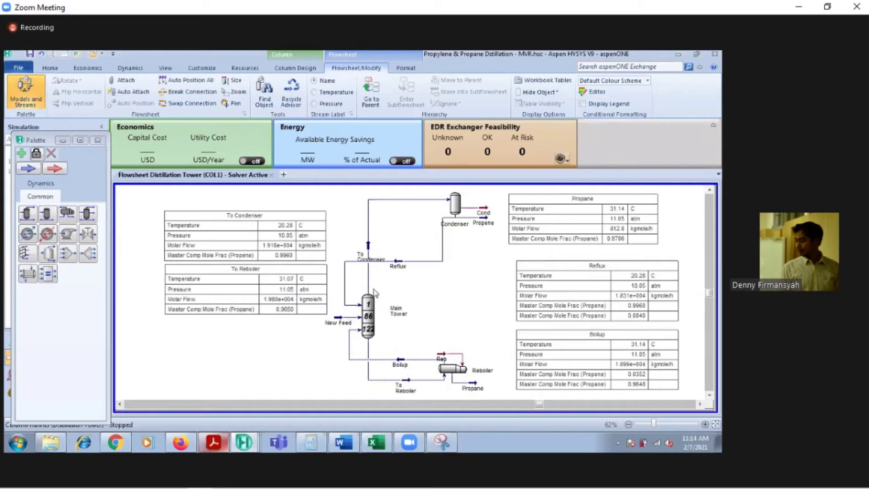
# Switch to Snipping Tool, capture the column flowsheet with all its stream tables, and copy the snip
pyautogui.click(441, 442)
pyautogui.click(327, 141)
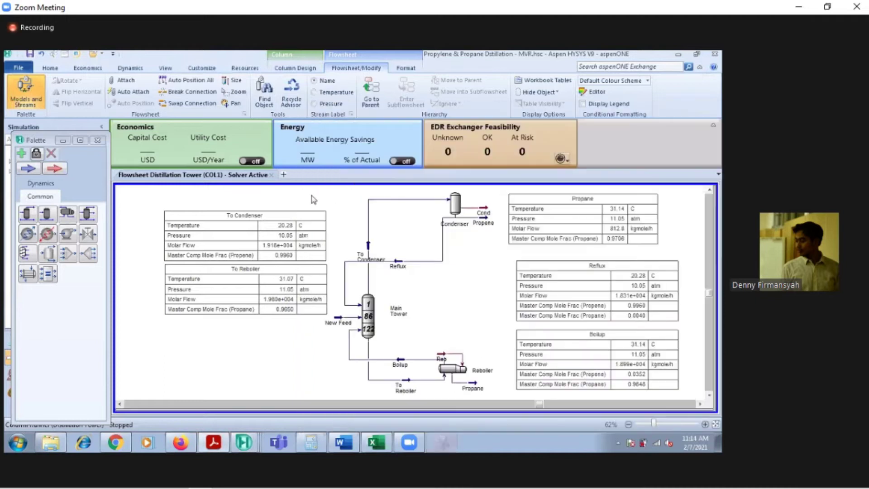
pyautogui.moveTo(145, 190); pyautogui.dragTo(683, 401)
pyautogui.rightClick(407, 225)
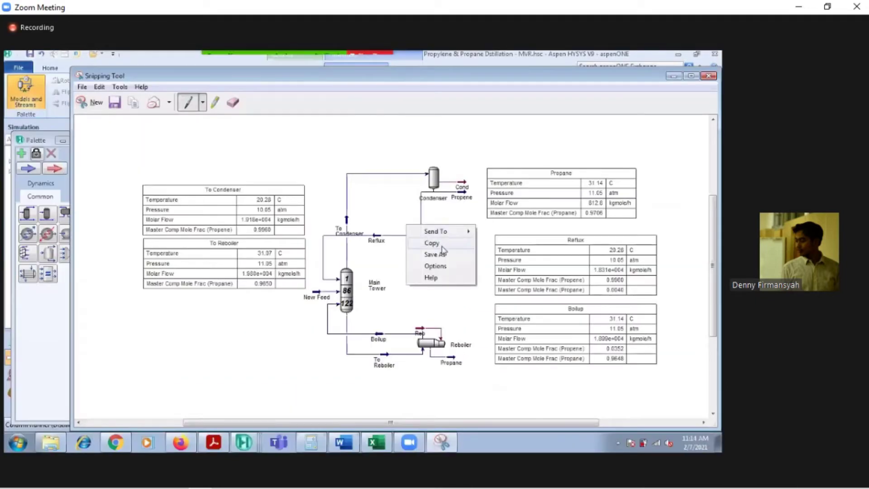
pyautogui.click(432, 244)
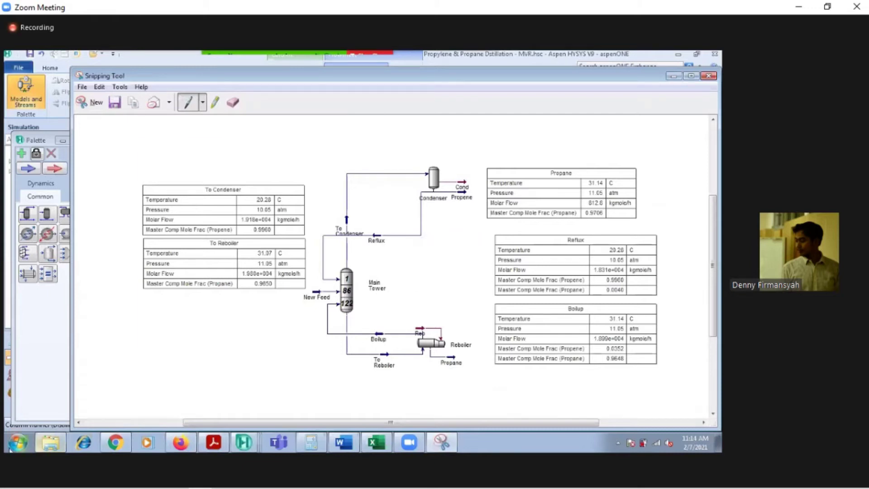
# Open PowerPoint, create a blank presentation, and dismiss the sign-in and product key dialogs
pyautogui.click(18, 442)
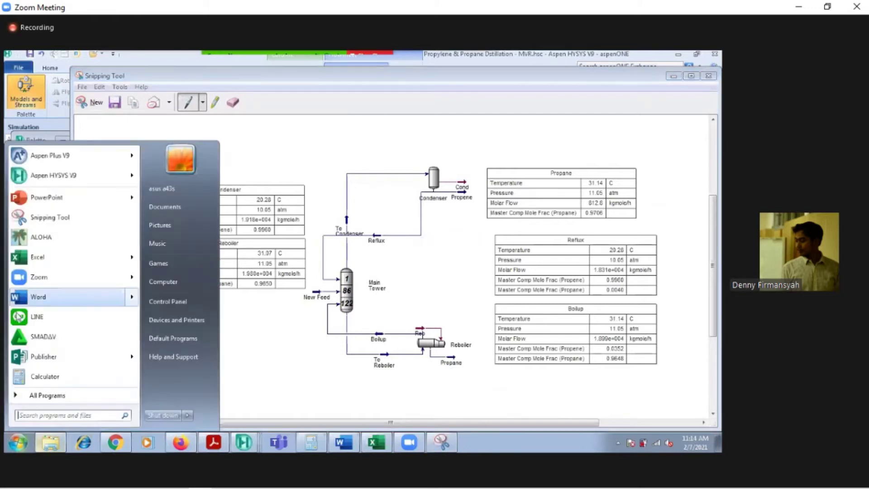
pyautogui.click(39, 200)
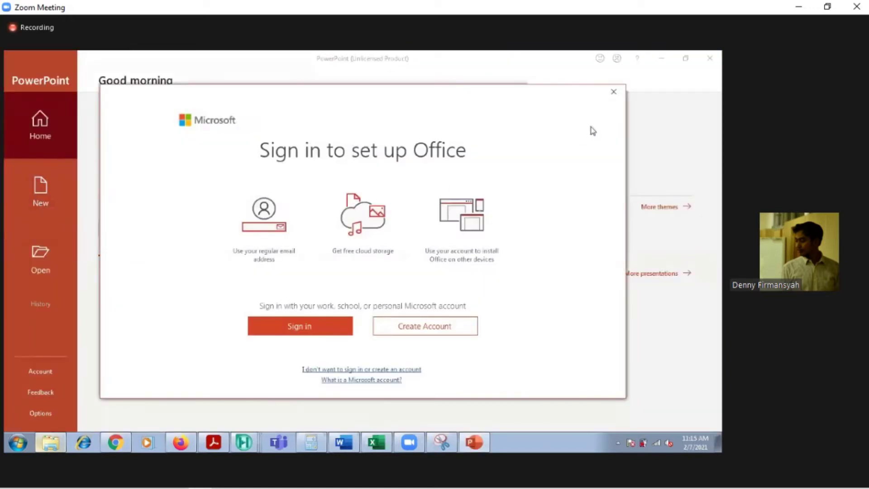
pyautogui.click(613, 91)
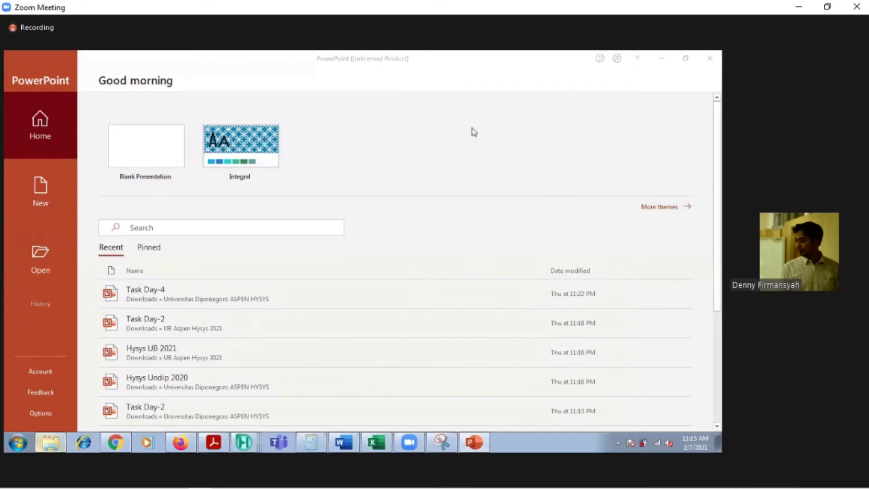
pyautogui.click(153, 150)
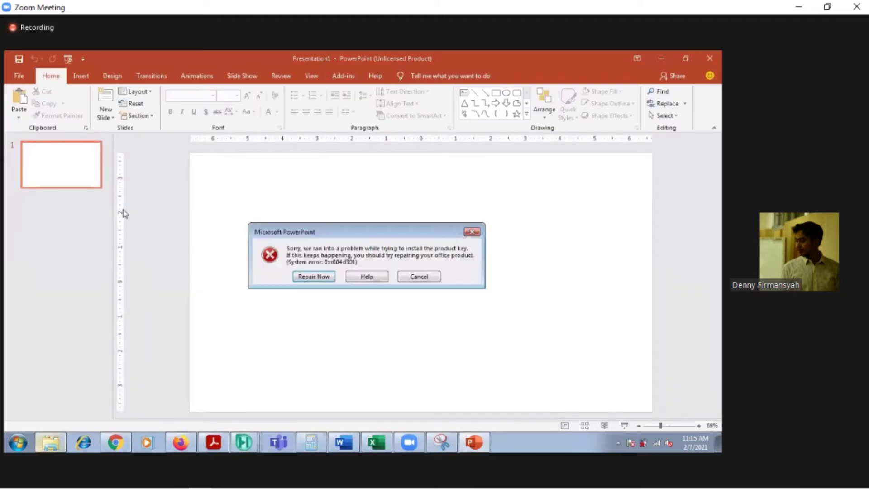
pyautogui.click(420, 277)
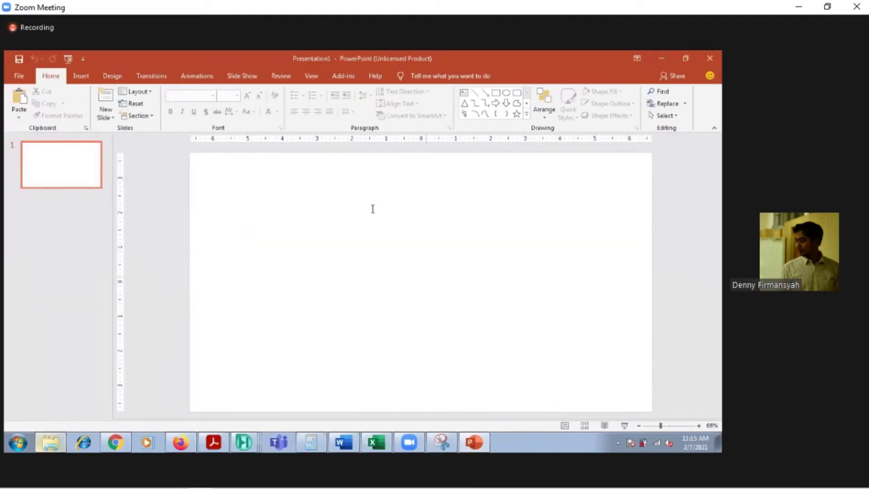
# Delete the title and subtitle placeholders from the first slide and paste the copied flowsheet snip onto it
pyautogui.rightClick(371, 207)
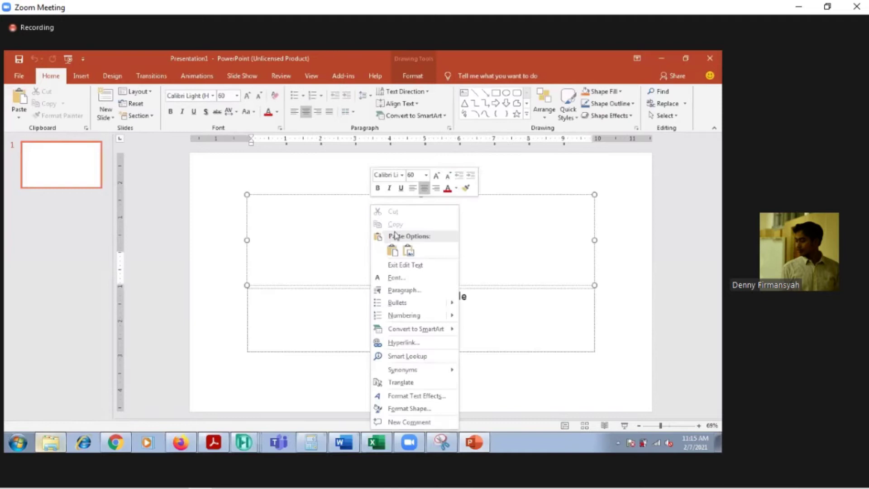
pyautogui.click(492, 197)
pyautogui.press('Delete')
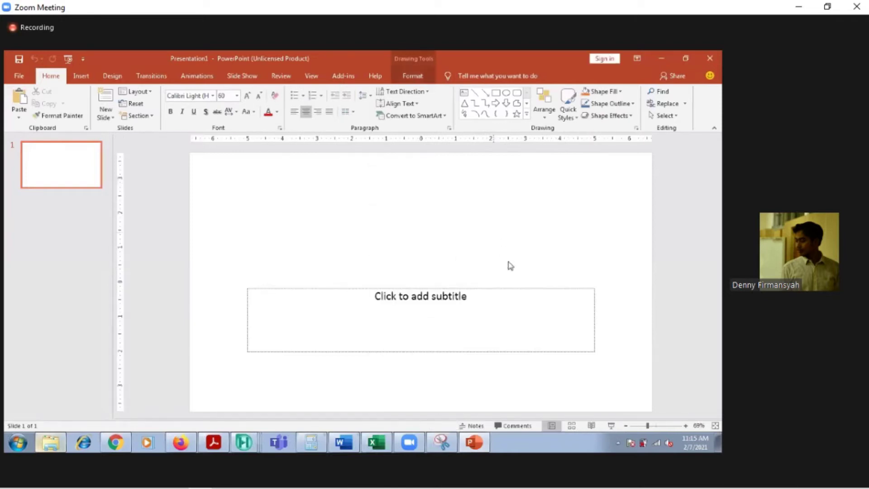
pyautogui.click(521, 290)
pyautogui.press('Delete')
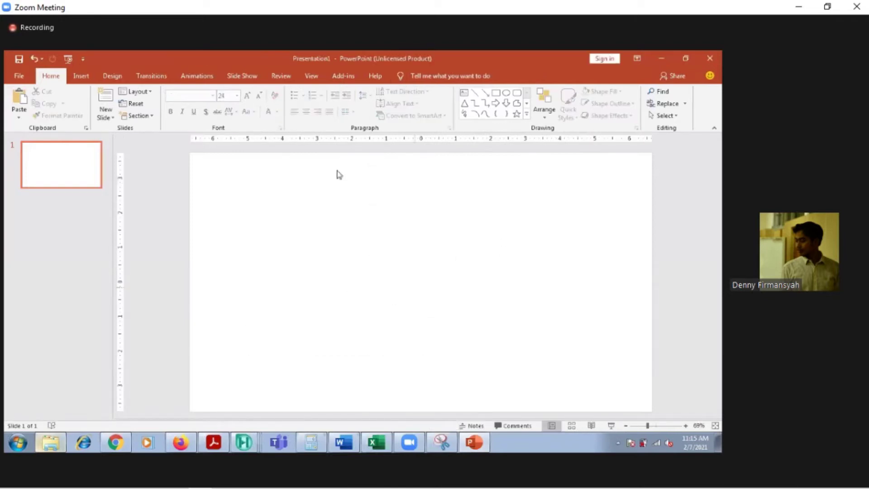
pyautogui.rightClick(321, 188)
pyautogui.click(357, 205)
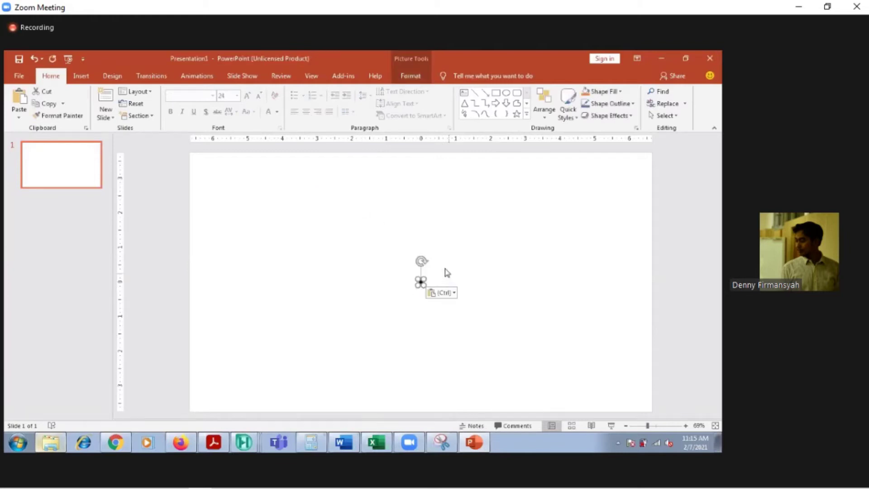
# Try to paste the copied flowsheet snip onto the slide again
pyautogui.rightClick(272, 164)
pyautogui.click(309, 184)
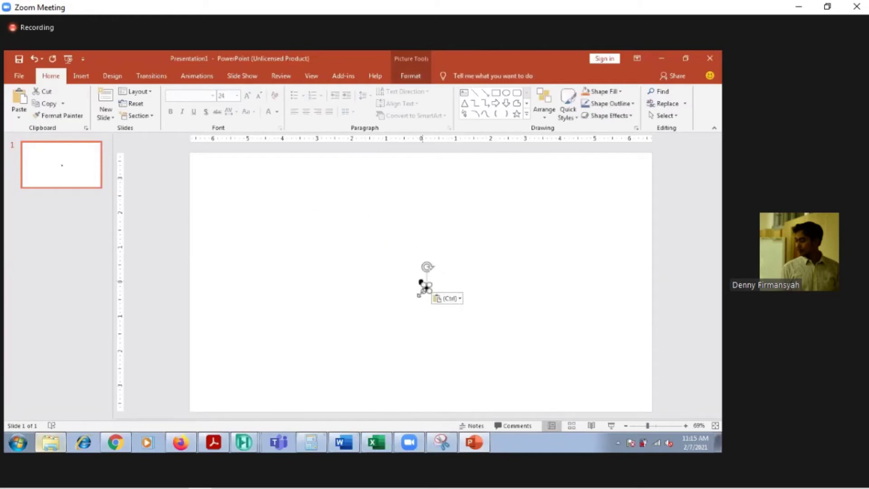
pyautogui.click(458, 323)
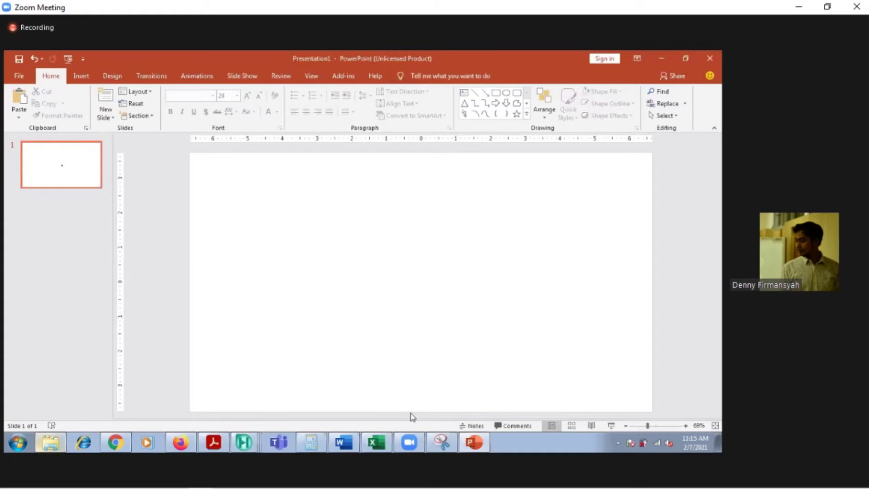
# Switch to Snipping Tool and copy the captured column flowsheet with its stream tables again
pyautogui.click(443, 445)
pyautogui.rightClick(385, 269)
pyautogui.click(414, 287)
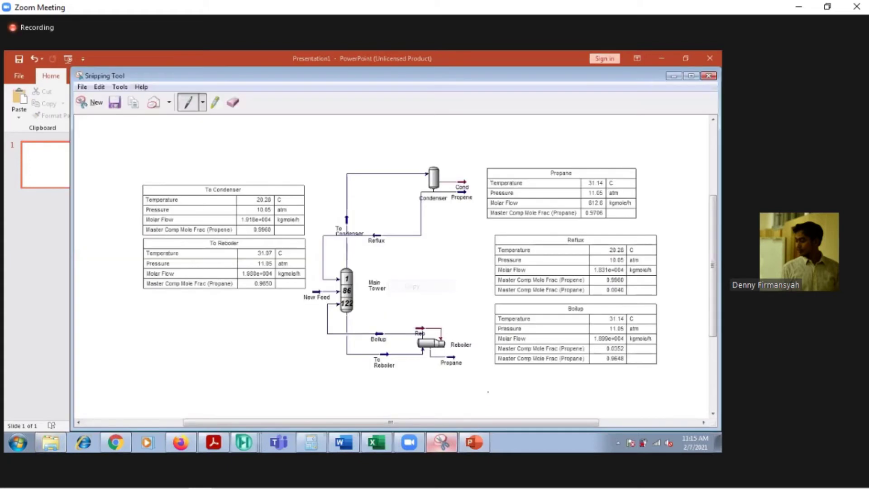
# Return to PowerPoint, paste the flowsheet snip onto the slide, and enlarge it to nearly the full slide width
pyautogui.click(474, 443)
pyautogui.rightClick(331, 212)
pyautogui.click(314, 232)
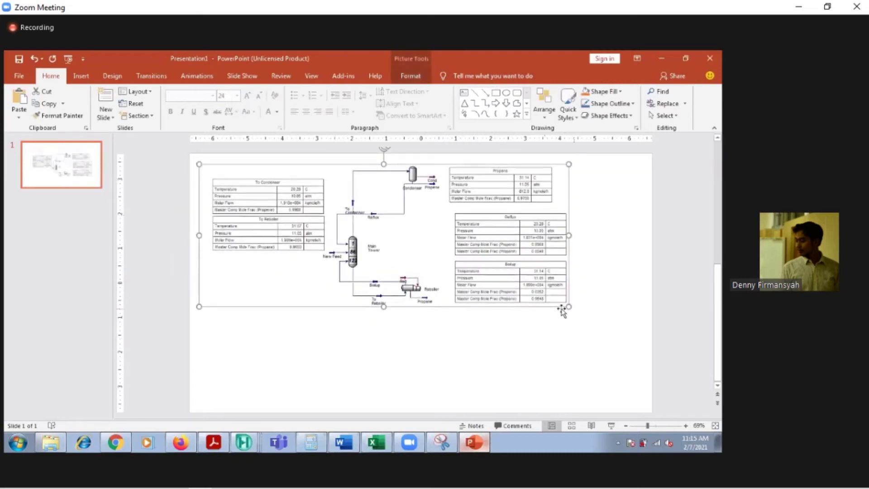
pyautogui.moveTo(564, 304); pyautogui.dragTo(588, 335)
pyautogui.click(650, 251)
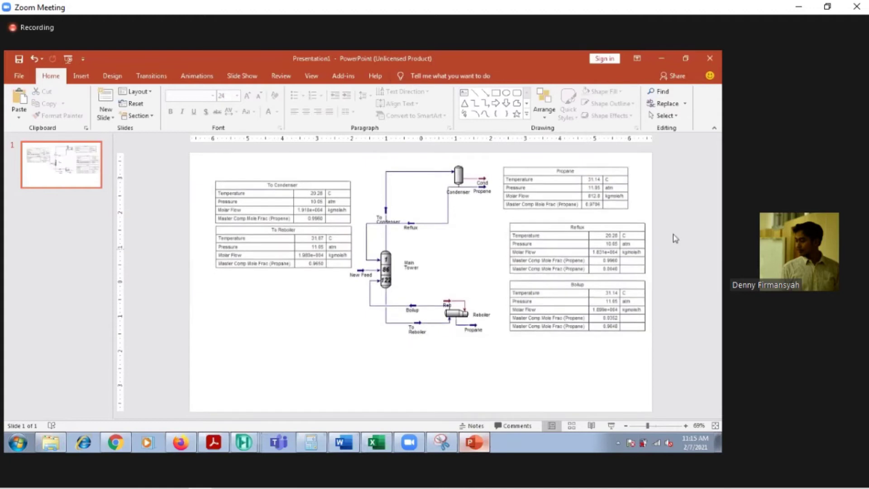
# Switch to the Propylene & Propane Dstillation - MVR.hsc case in HYSYS and return from the column sub-flowsheet to the main flowsheet
pyautogui.click(244, 442)
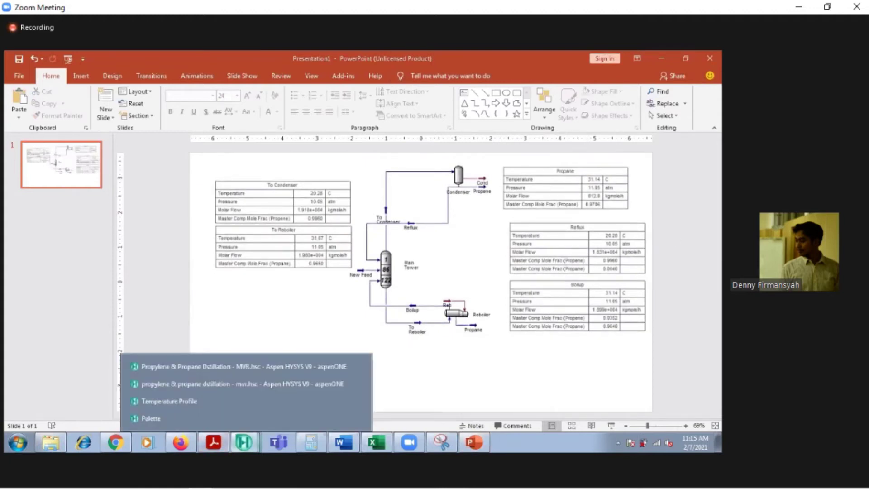
pyautogui.click(235, 366)
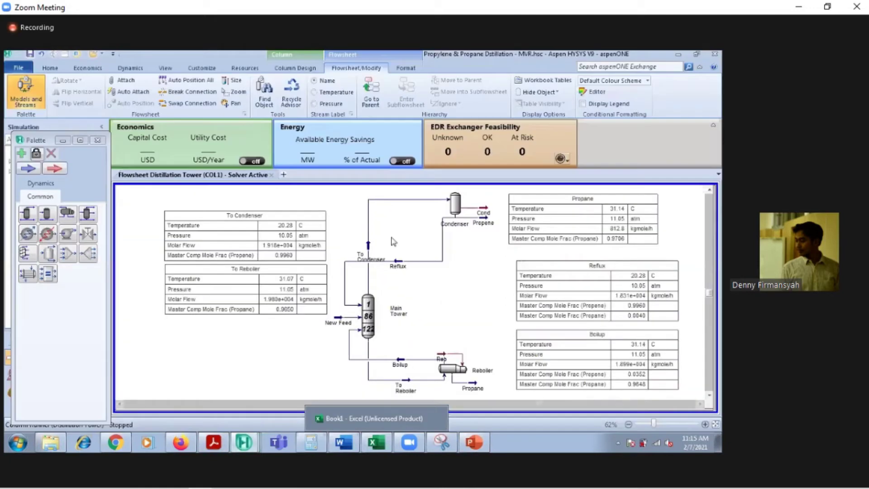
pyautogui.click(370, 93)
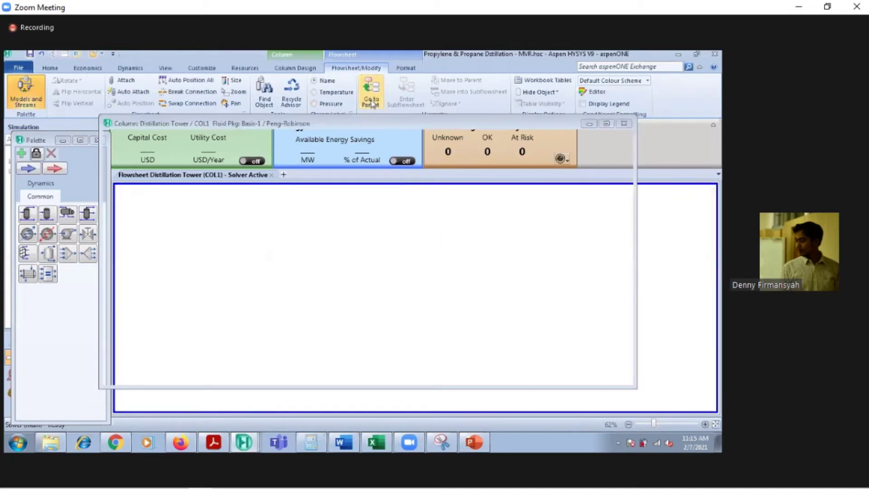
pyautogui.click(623, 123)
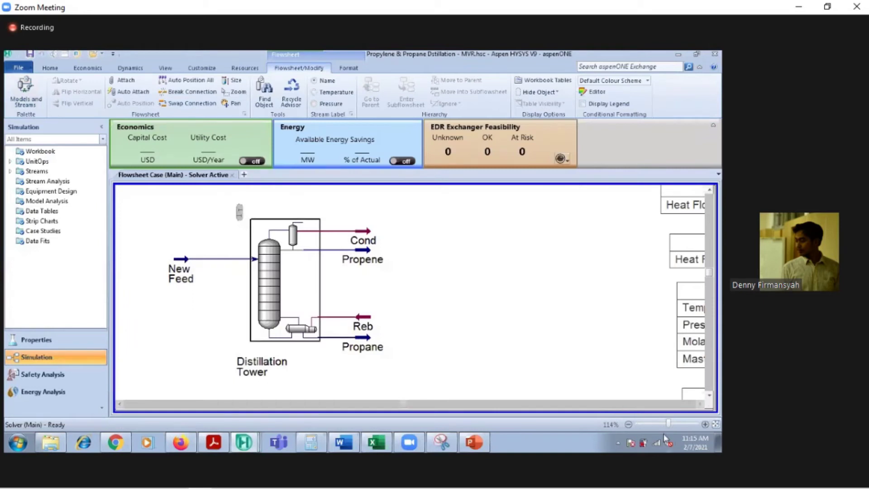
# Move the Cond, Reb, Propane and Propene tables together to just beside the Distillation Tower
pyautogui.click(628, 425)
pyautogui.click(629, 424)
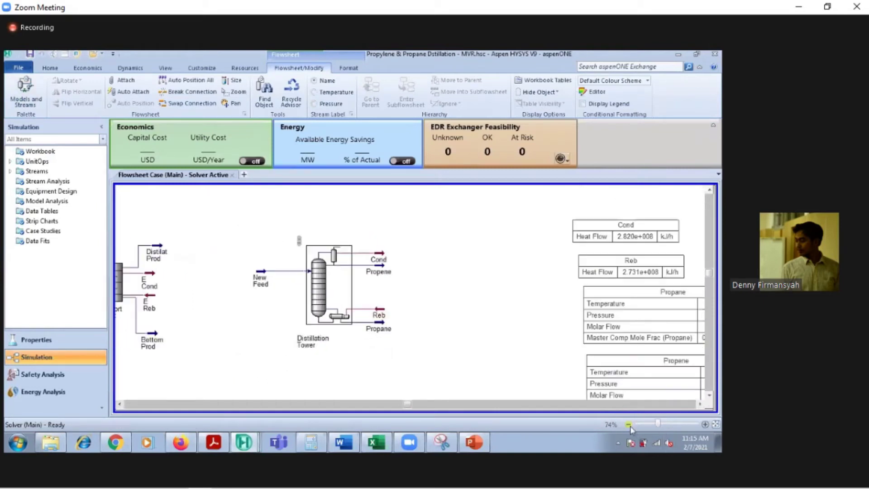
pyautogui.click(629, 424)
pyautogui.moveTo(473, 211); pyautogui.dragTo(703, 399)
pyautogui.moveTo(587, 298); pyautogui.dragTo(455, 284)
# Add a new material stream and an Absorber Column Sub-Flowsheet in the empty area beyond the stream tables
pyautogui.click(25, 90)
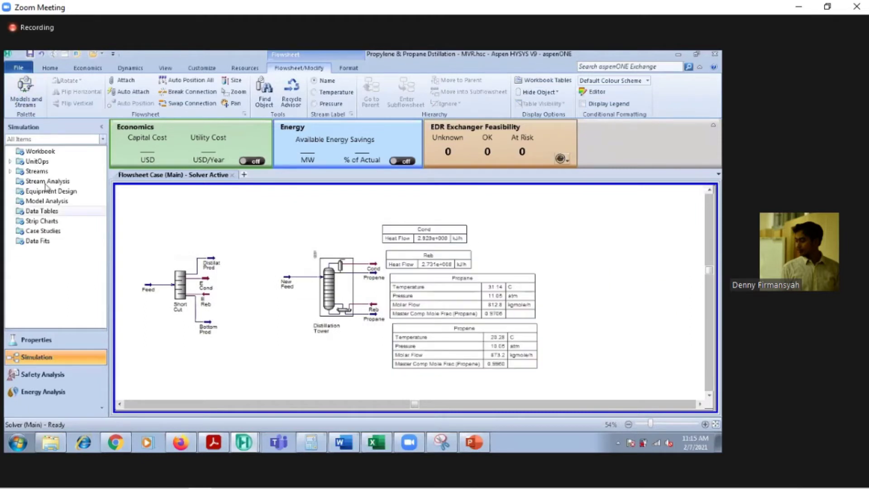
pyautogui.click(31, 170)
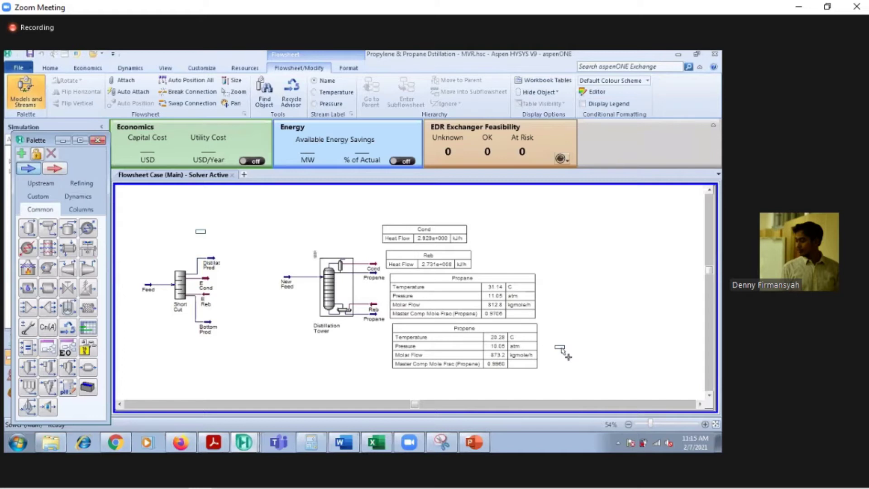
pyautogui.click(593, 289)
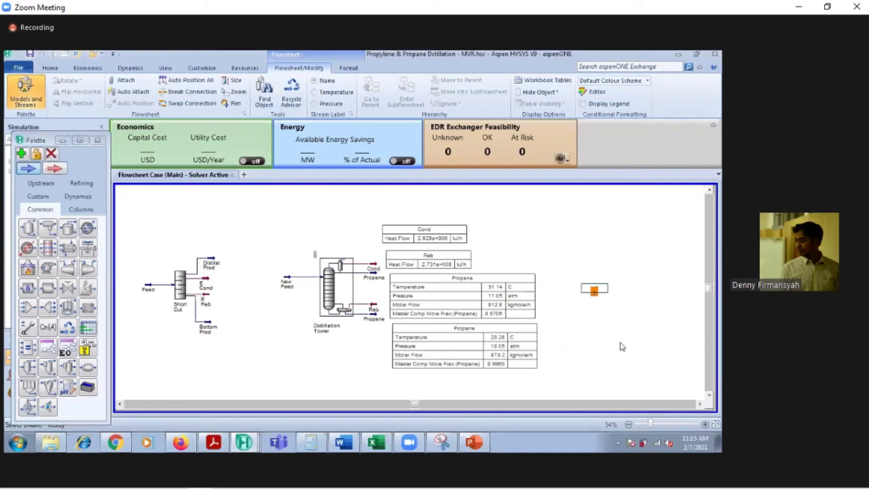
pyautogui.click(94, 209)
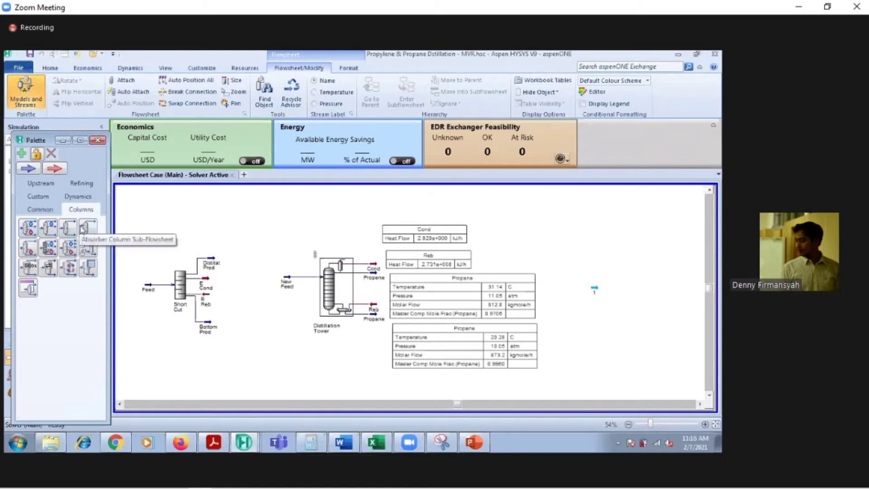
pyautogui.click(87, 228)
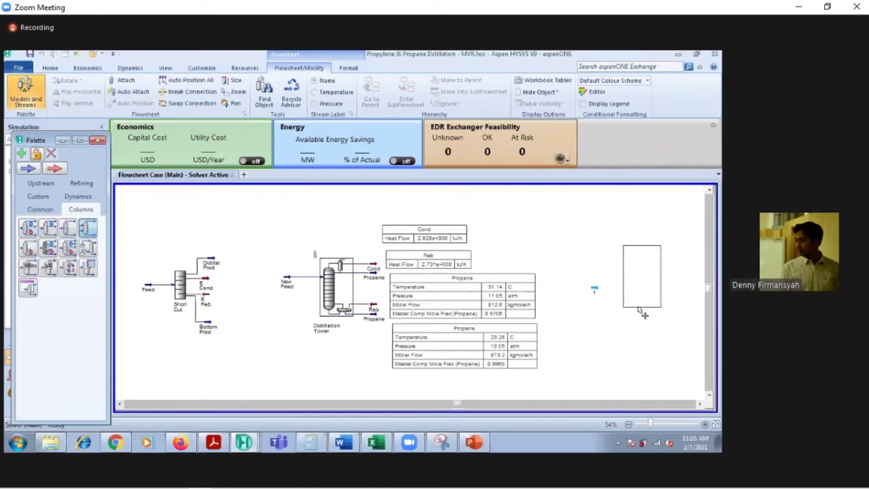
pyautogui.click(632, 268)
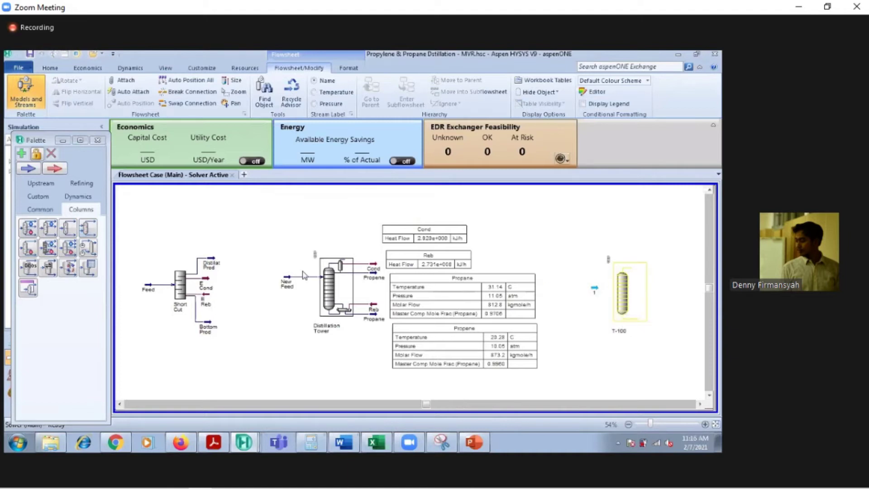
# Define material stream 1 from the New Feed stream's conditions and close its window
pyautogui.doubleClick(598, 291)
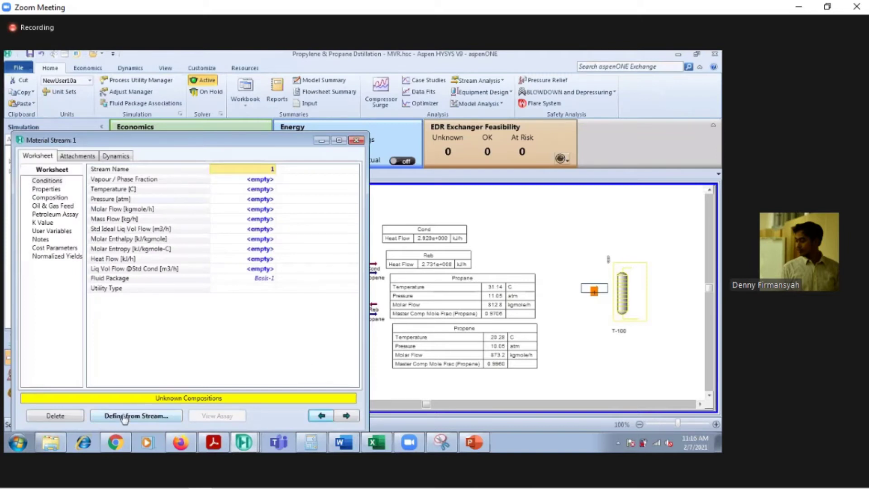
pyautogui.click(124, 415)
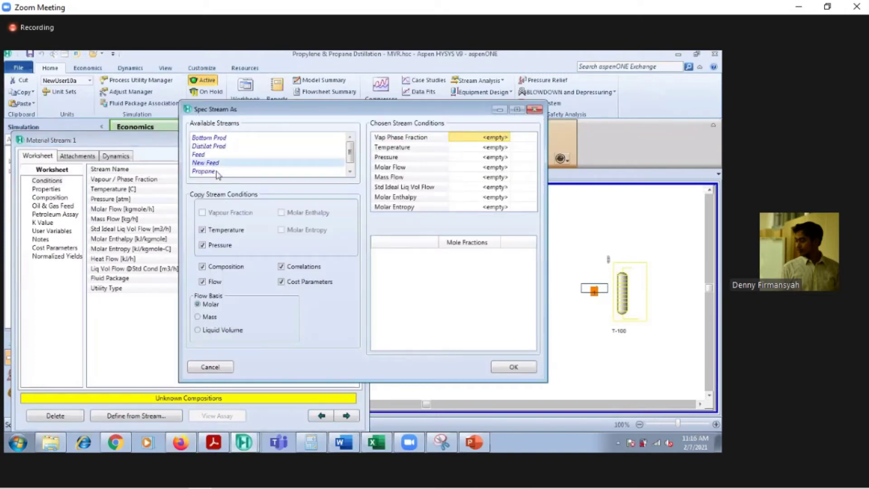
pyautogui.click(511, 367)
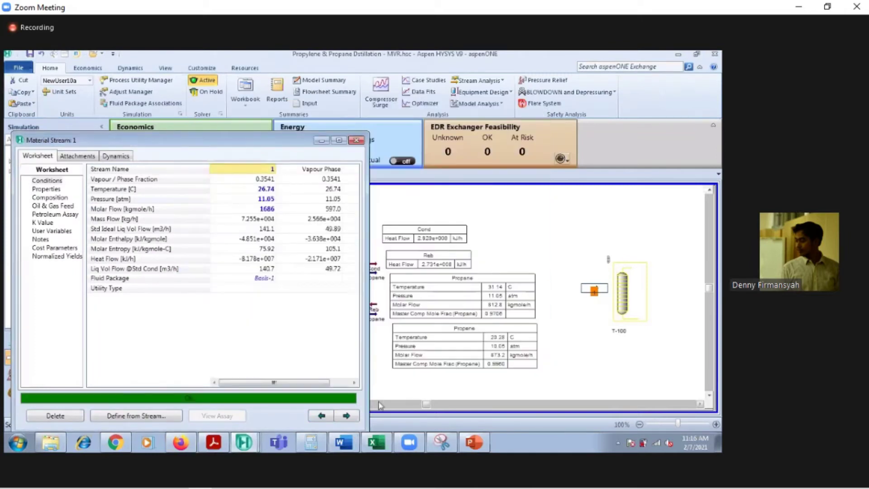
pyautogui.click(356, 140)
# Review the empty T-100 absorber connections, and check the number of stages and feed stage in the Distillation Tower's design
pyautogui.doubleClick(628, 293)
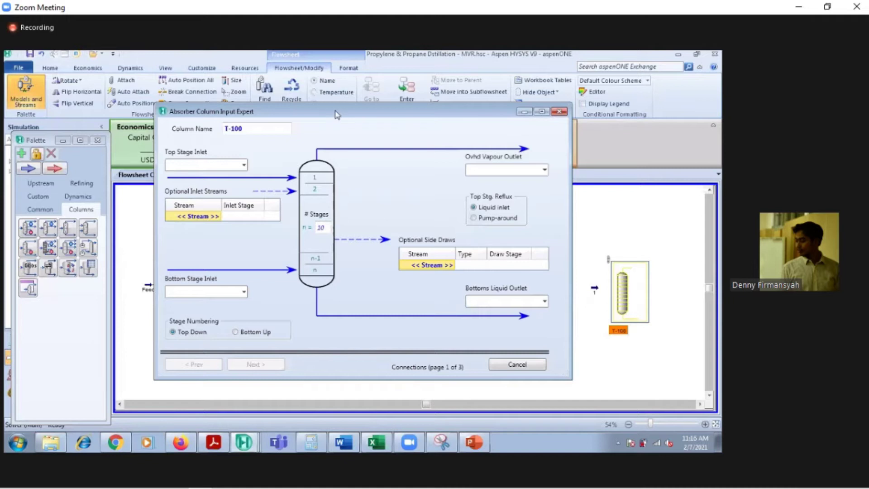
pyautogui.moveTo(336, 114); pyautogui.dragTo(104, 111)
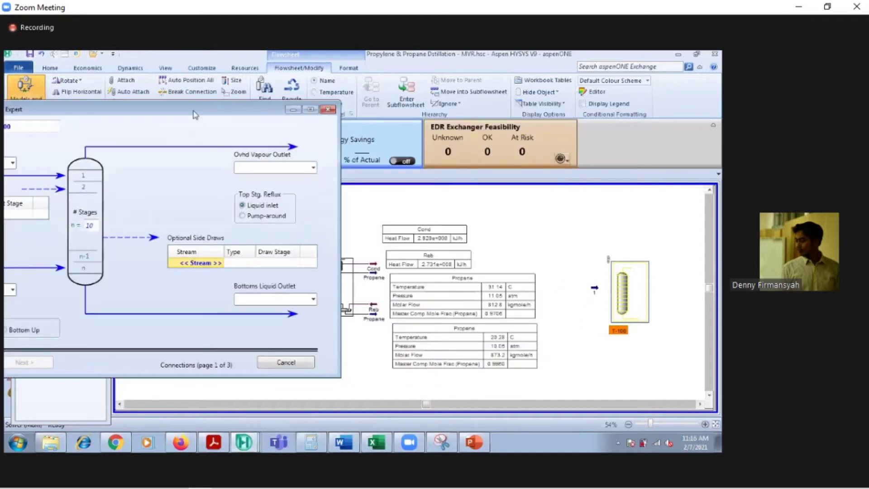
pyautogui.moveTo(194, 114); pyautogui.dragTo(584, 116)
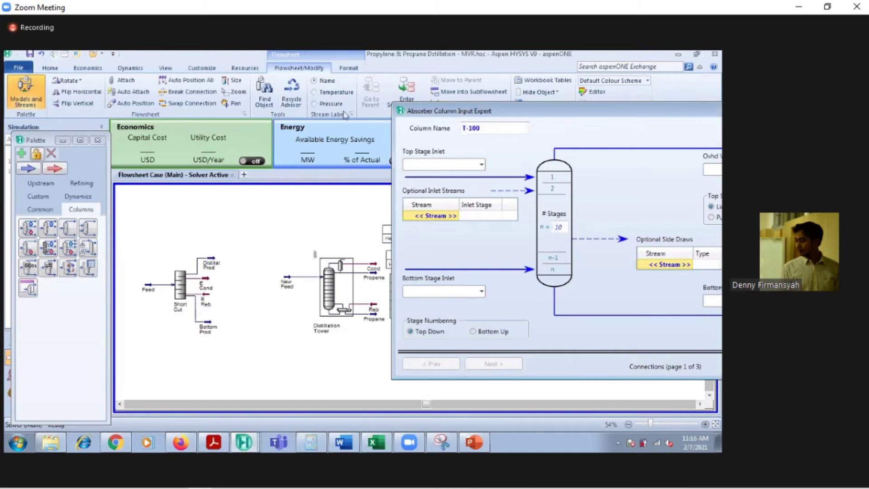
pyautogui.moveTo(493, 114); pyautogui.dragTo(345, 115)
pyautogui.click(649, 112)
pyautogui.doubleClick(333, 303)
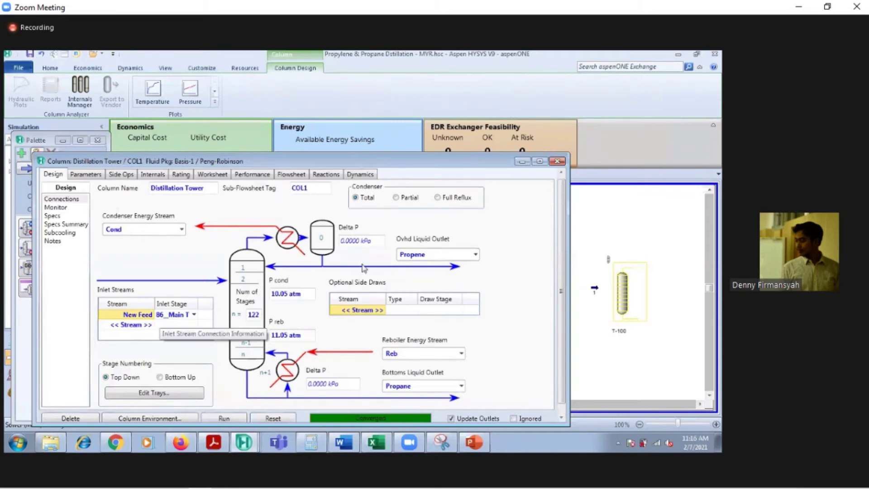
pyautogui.click(557, 161)
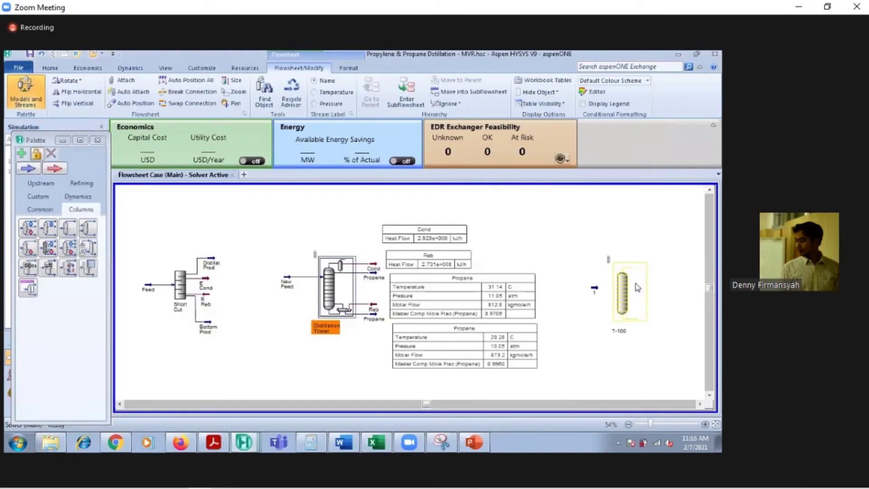
# Set the T-100 absorber's number of stages to 122
pyautogui.doubleClick(636, 288)
pyautogui.click(329, 228)
pyautogui.write('10')
pyautogui.press('Return')
# Connect stream 1 to T-100 as an optional inlet at stage 86__Main Tower and close the column's input expert
pyautogui.click(217, 216)
pyautogui.click(219, 217)
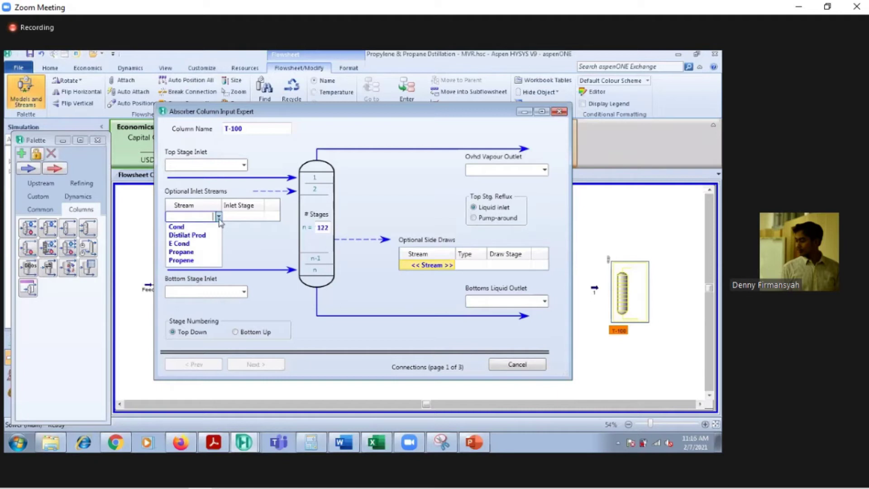
pyautogui.click(193, 229)
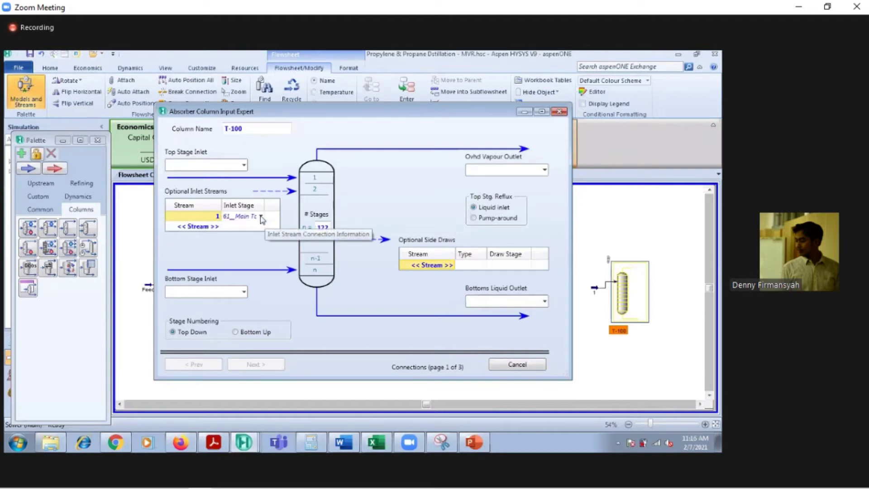
pyautogui.click(247, 216)
pyautogui.click(261, 217)
pyautogui.scroll(-6, 281, 389)
pyautogui.click(282, 387)
pyautogui.click(282, 386)
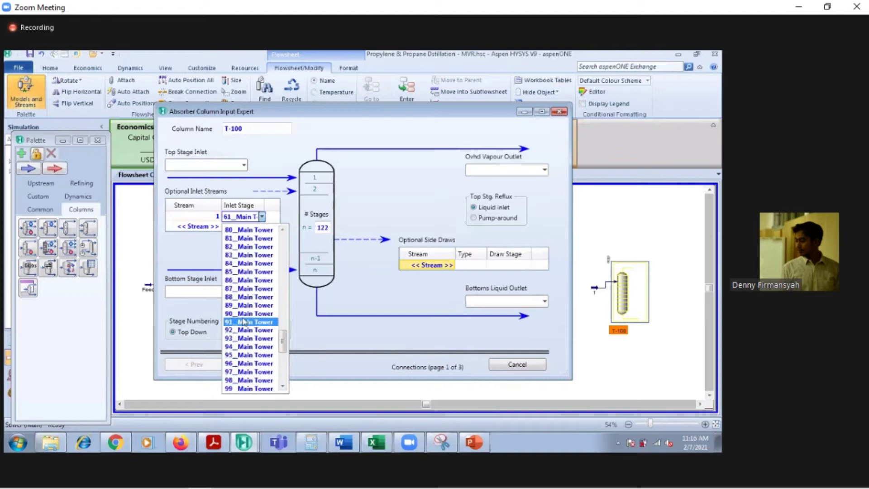
pyautogui.click(239, 281)
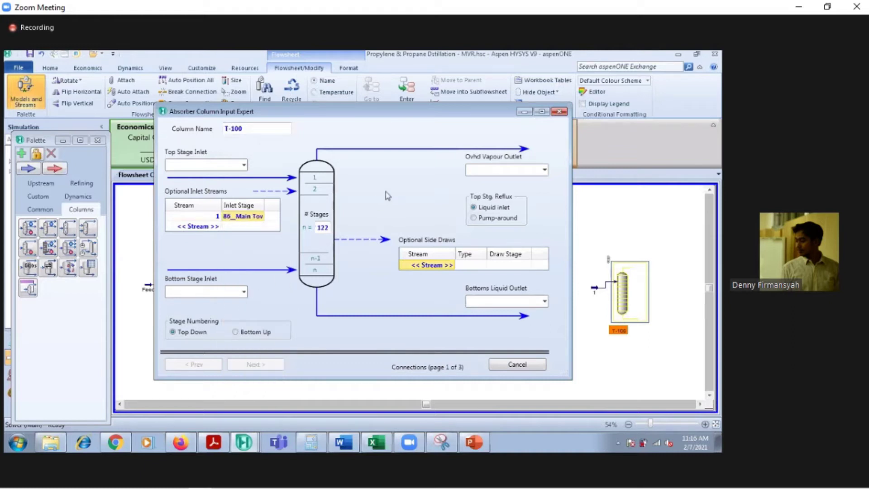
pyautogui.click(559, 112)
pyautogui.click(592, 285)
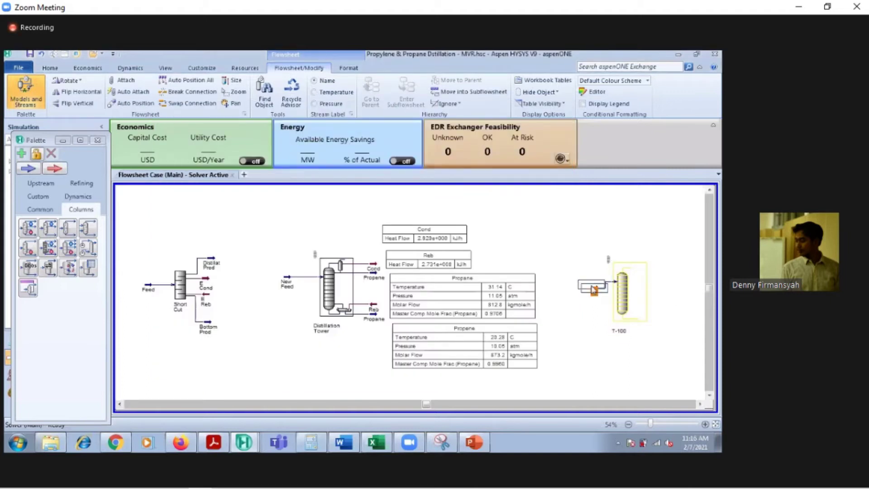
# Switch to PowerPoint, zoom the slide to 100%, and shift the flowsheet picture so the To Condenser and To Reboiler tables are fully readable
pyautogui.click(473, 442)
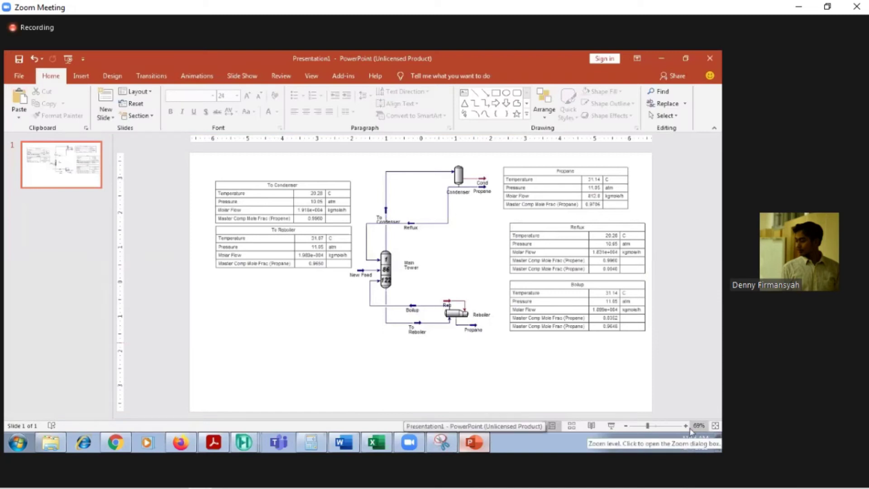
pyautogui.keyDown('ctrl'); pyautogui.scroll(3, 641, 175); pyautogui.keyUp('ctrl')
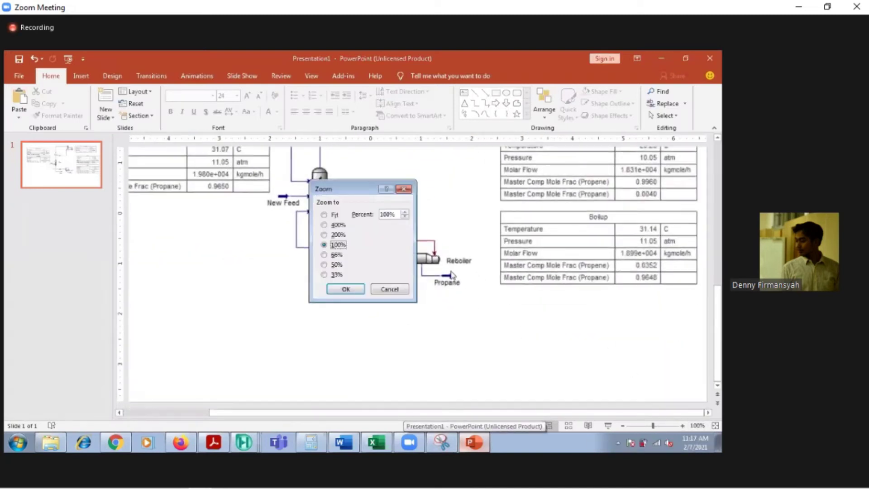
pyautogui.click(384, 289)
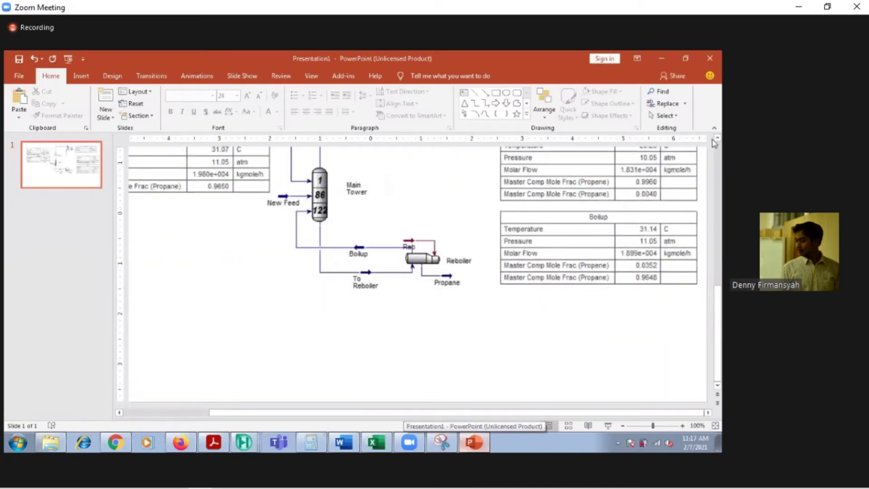
pyautogui.scroll(3, 543, 204)
pyautogui.scroll(2, 417, 194)
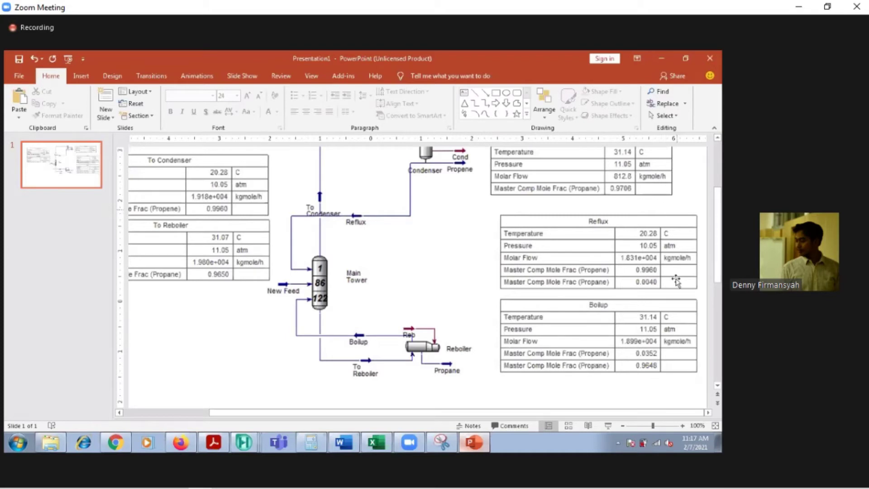
pyautogui.click(441, 349)
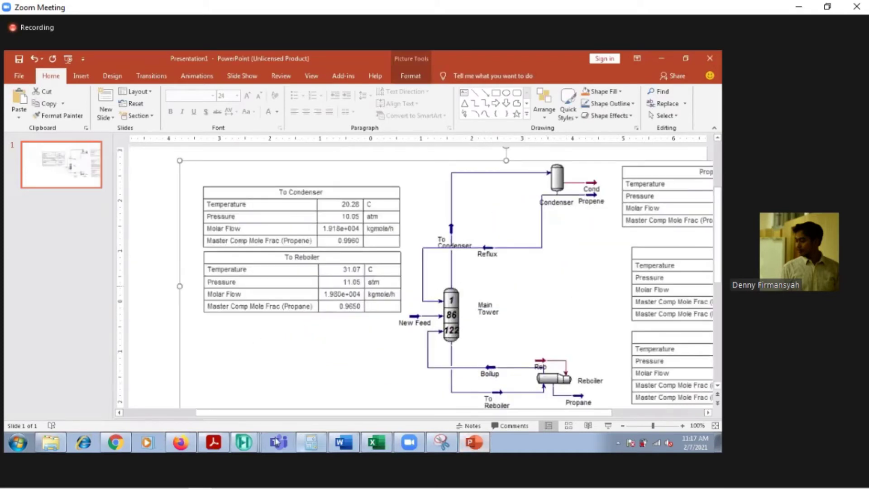
pyautogui.moveTo(244, 441)
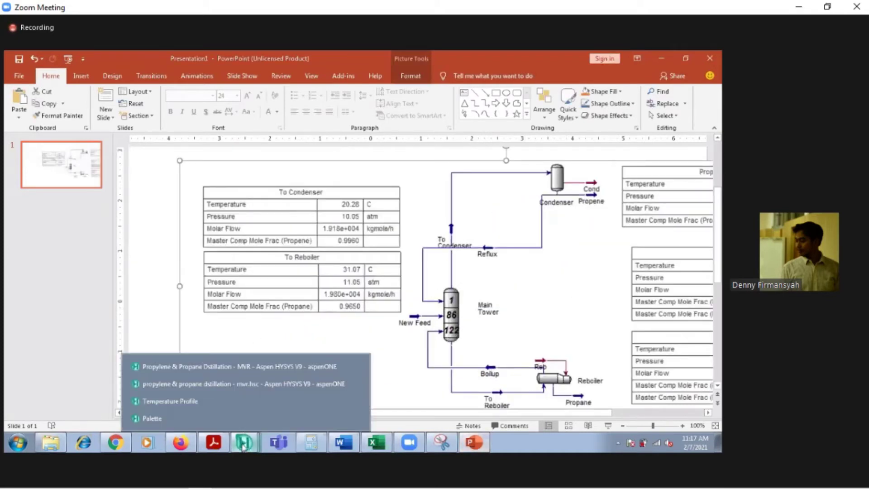
# Switch to the MVR case in Aspen HYSYS and add a material stream named Reflux above stream 1, beside T-100
pyautogui.click(173, 366)
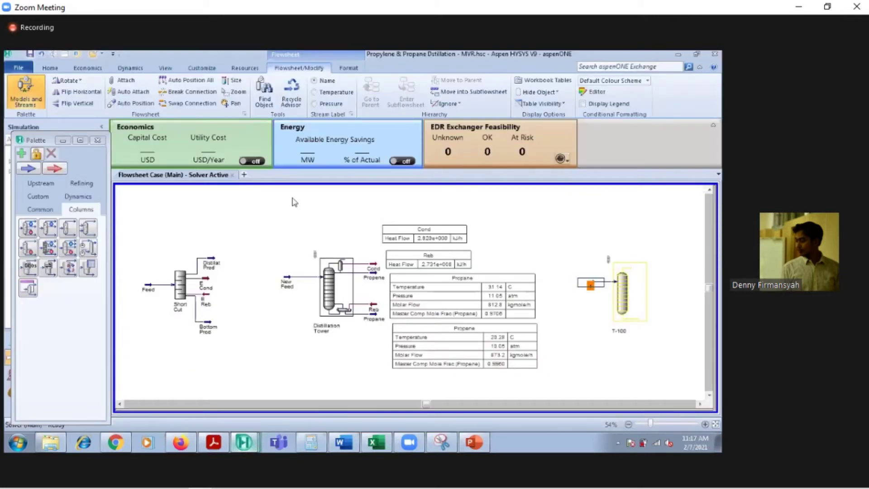
pyautogui.click(28, 169)
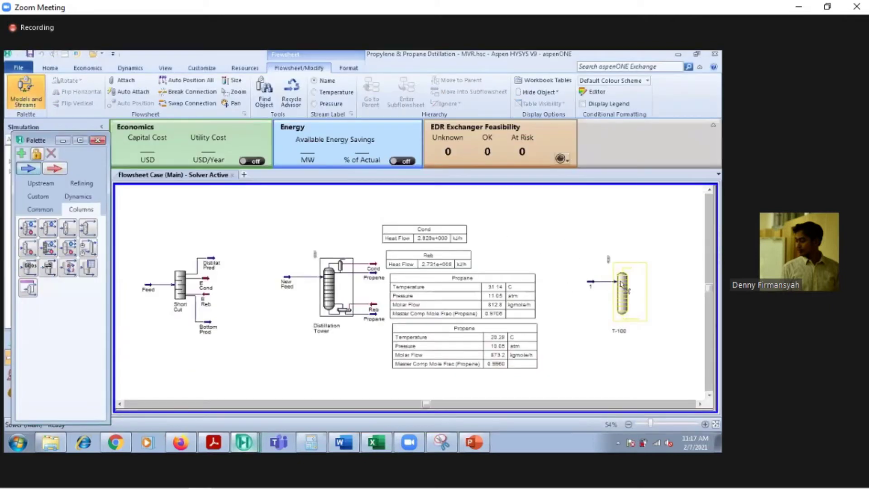
pyautogui.click(584, 258)
pyautogui.doubleClick(585, 259)
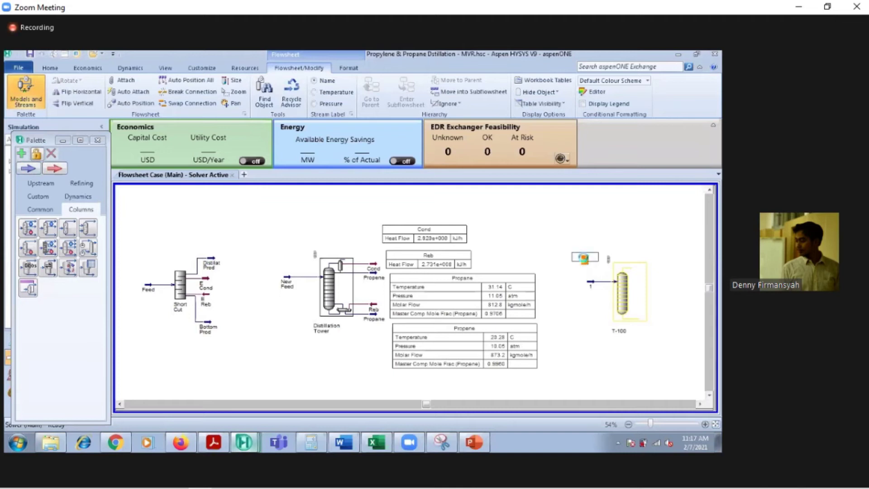
pyautogui.write('rEFLUX')
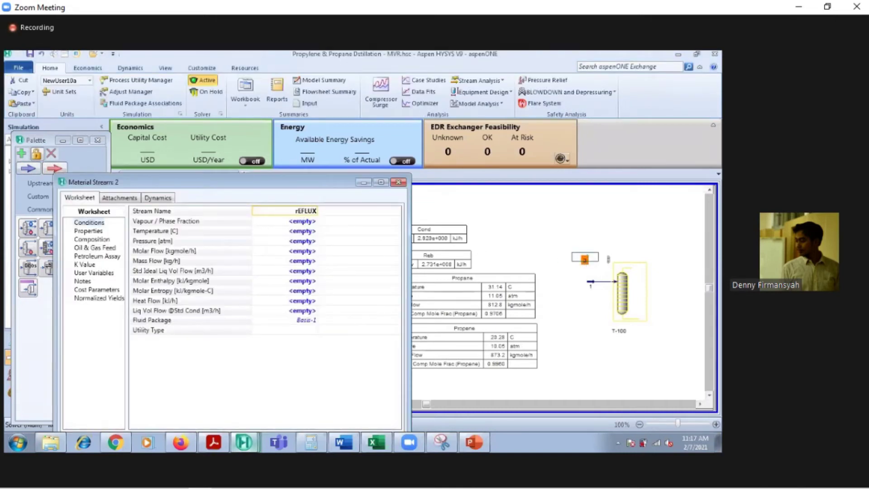
pyautogui.press('BackSpace')
pyautogui.press('BackSpace')
pyautogui.write('Reflux')
pyautogui.press('Return')
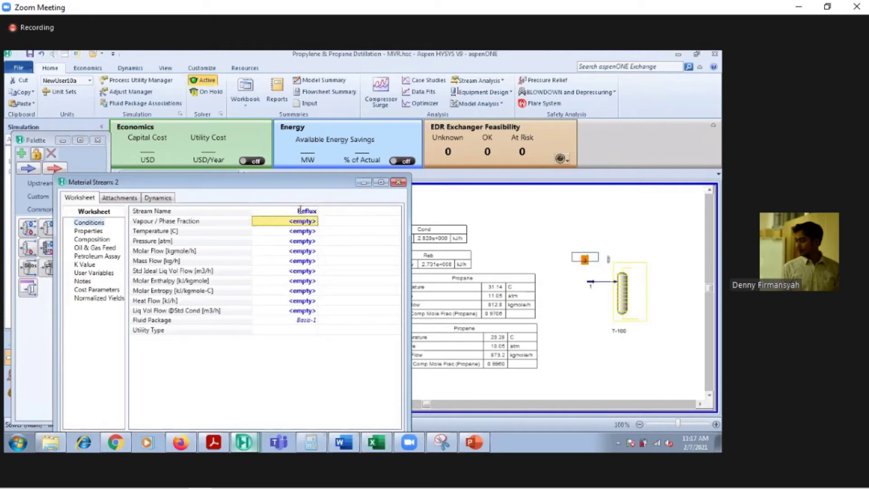
pyautogui.click(400, 183)
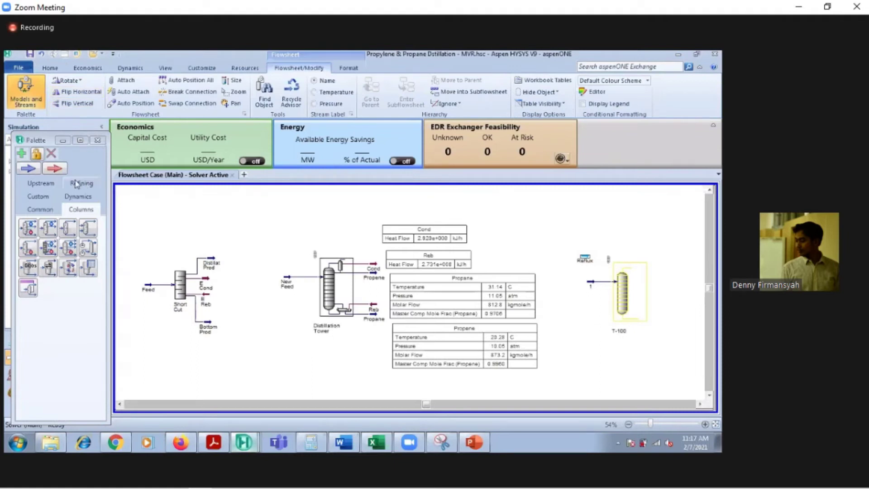
# Add a material stream named Boil Up below stream 1, beside the base of T-100
pyautogui.click(584, 323)
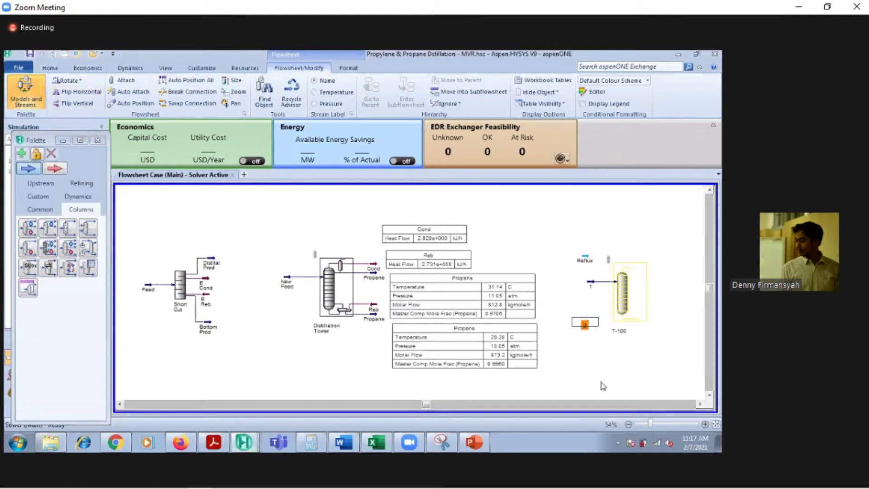
pyautogui.doubleClick(584, 324)
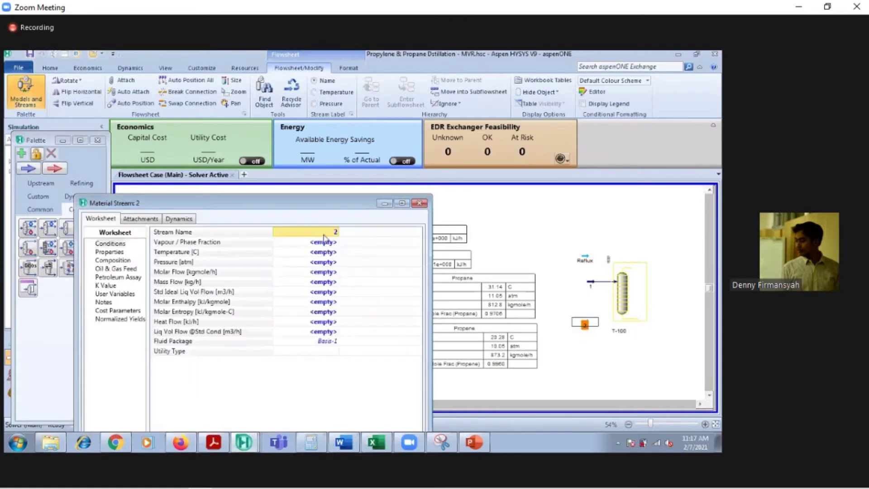
pyautogui.write('B')
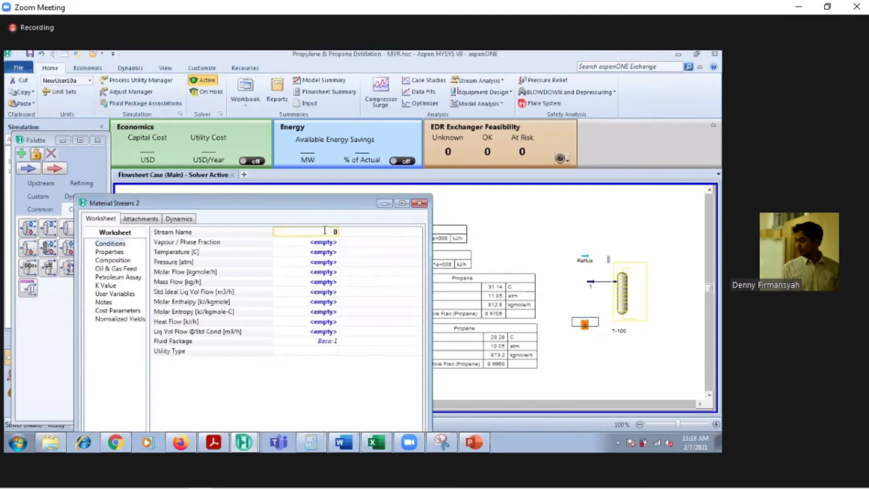
pyautogui.write('oil Up')
pyautogui.press('Return')
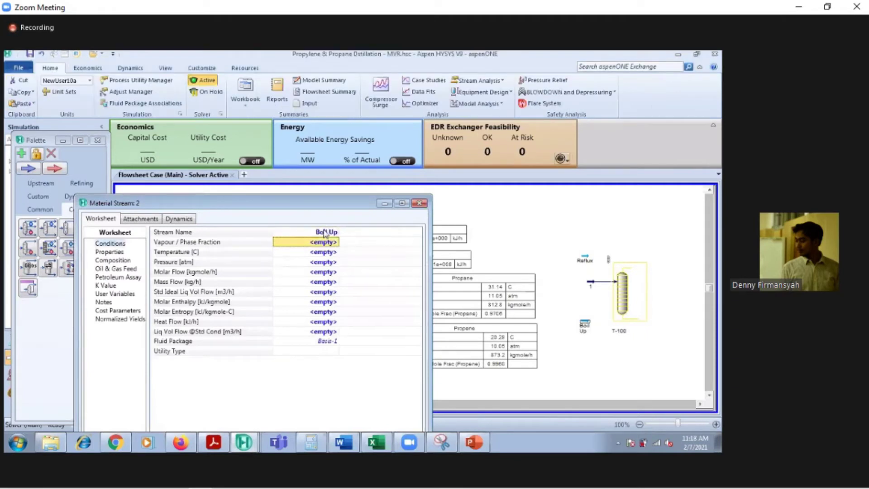
pyautogui.click(669, 234)
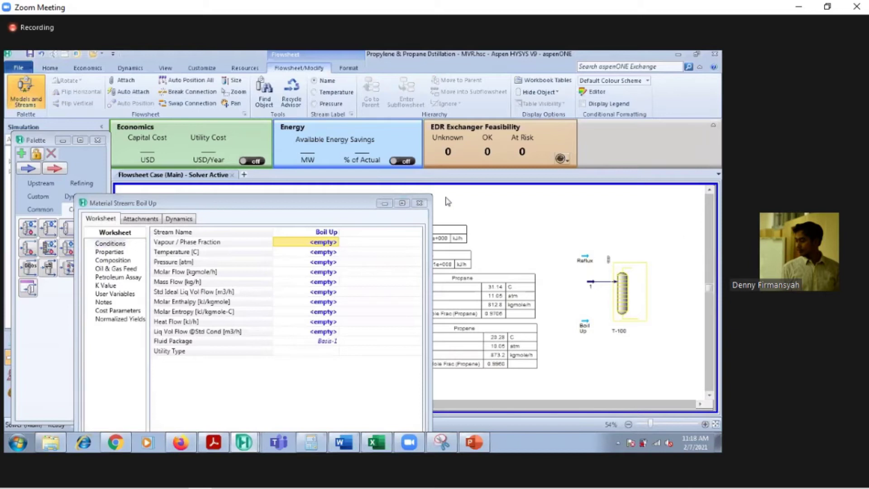
pyautogui.click(419, 203)
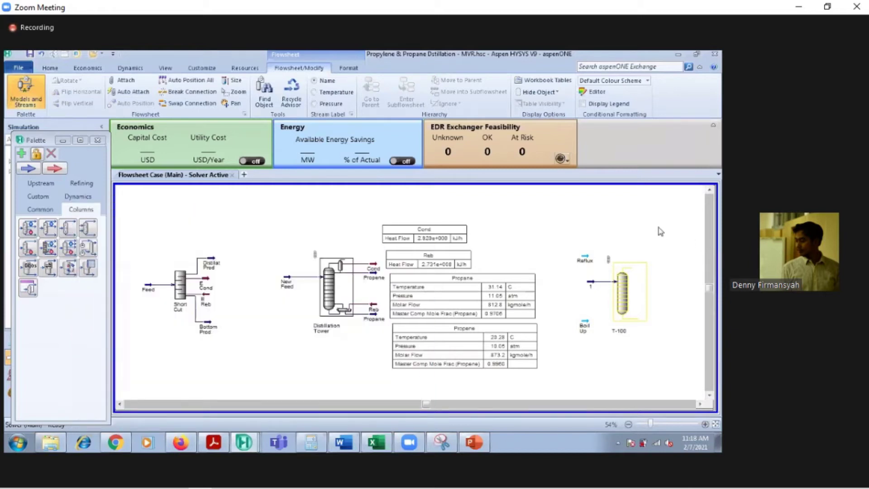
# Tile HYSYS and PowerPoint side by side, with the object palette closed and T-100 and its streams enlarged in view
pyautogui.press('super+Left')
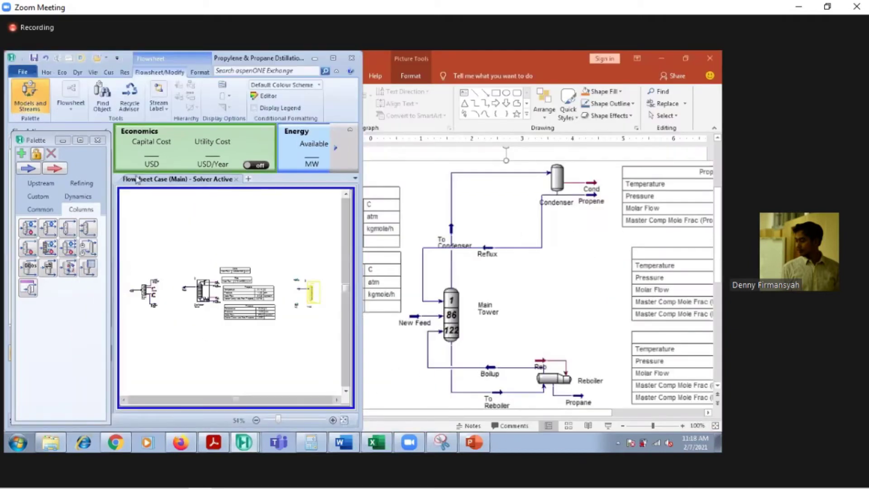
pyautogui.click(98, 139)
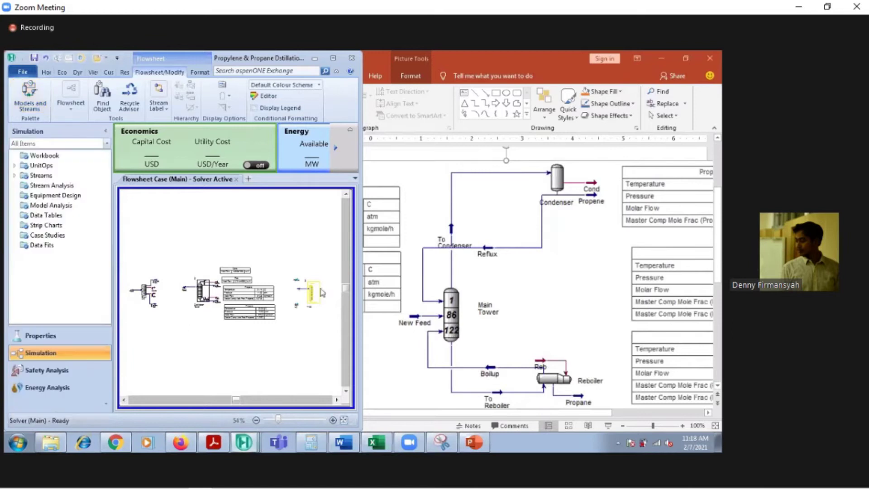
pyautogui.click(332, 420)
pyautogui.click(336, 400)
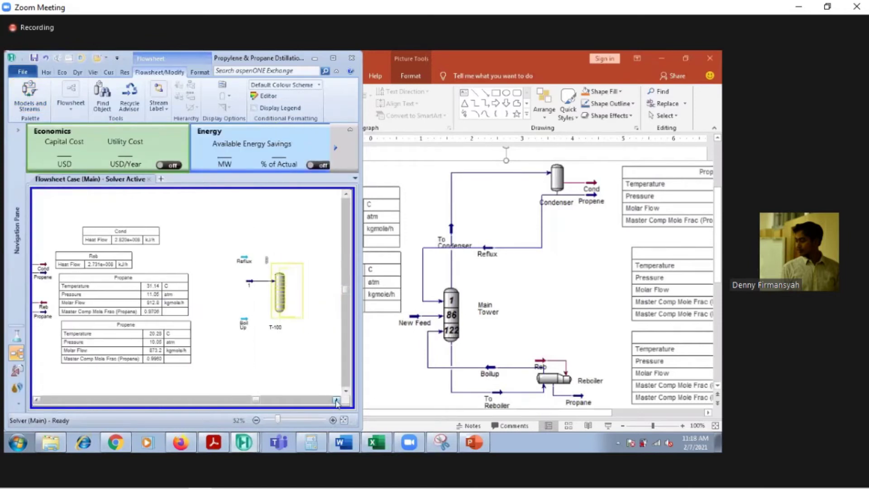
pyautogui.click(332, 419)
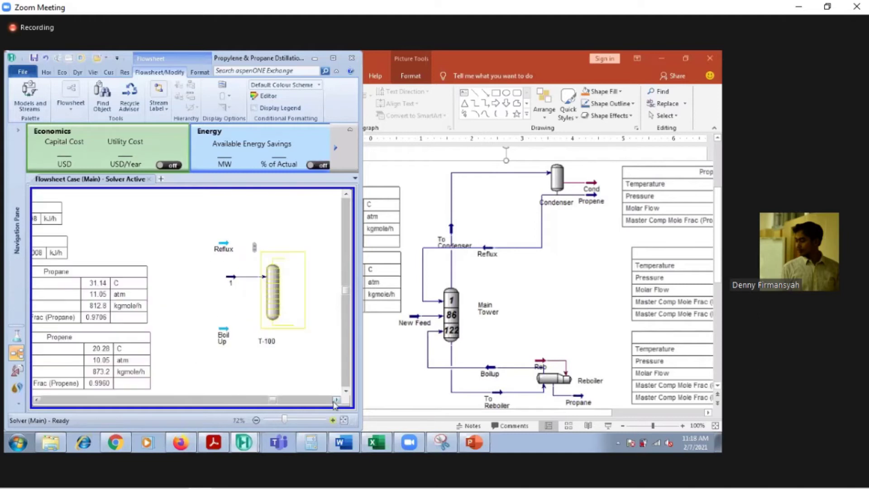
pyautogui.click(336, 400)
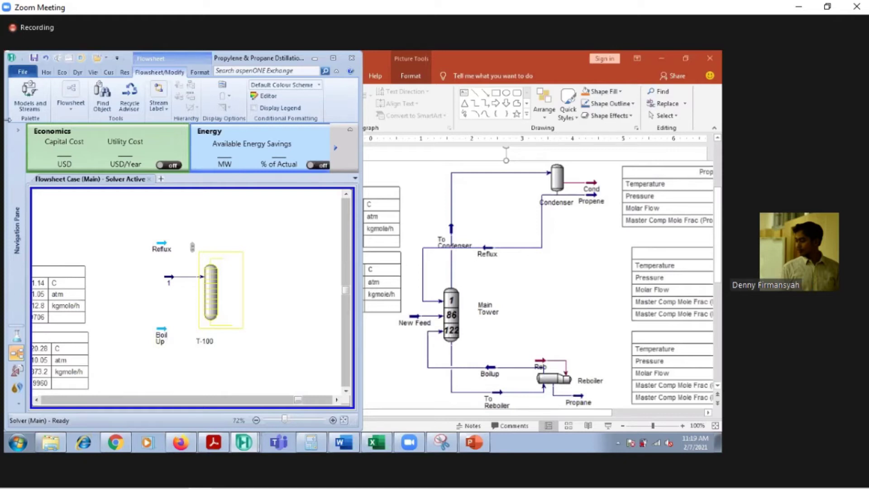
pyautogui.moveTo(441, 442)
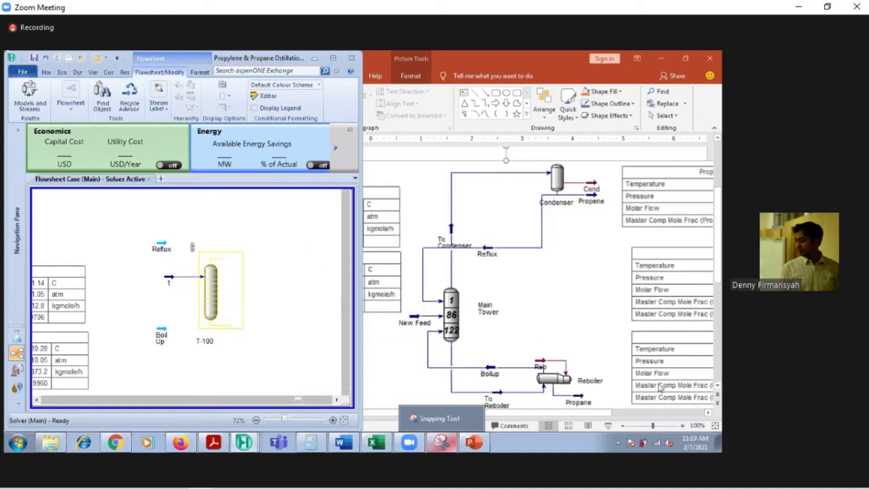
pyautogui.click(710, 414)
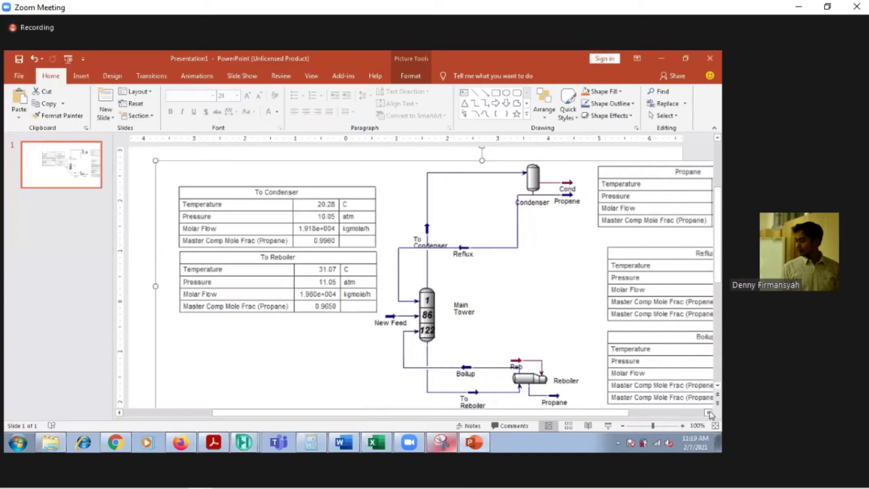
pyautogui.press('super+Right')
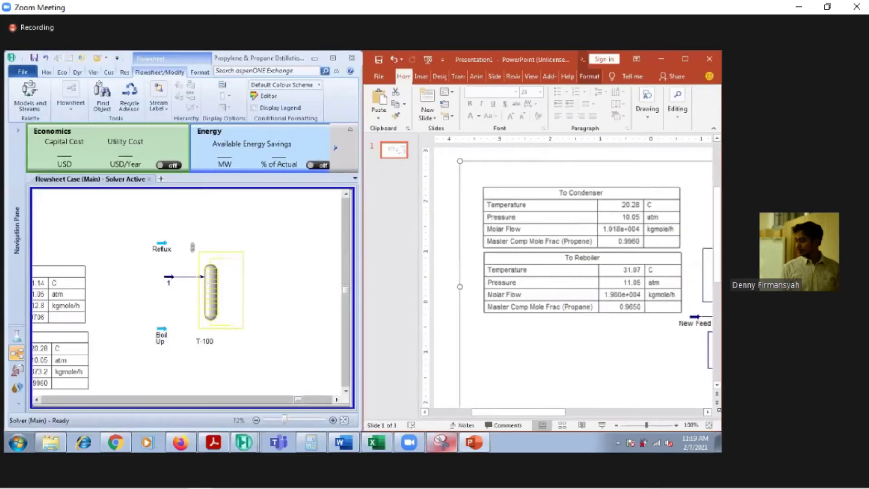
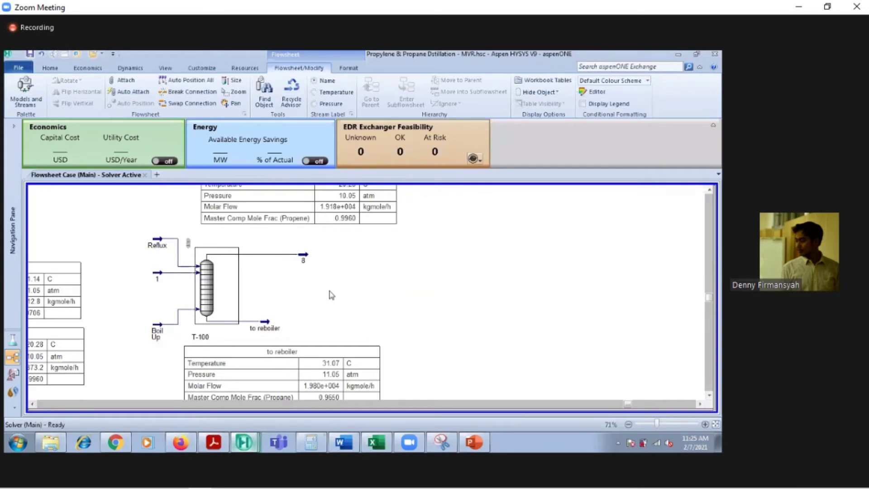
# Add a compressor named Comp-1 beside T-100's overhead stream, with stream 8 as inlet and a new stream 9 as outlet
pyautogui.press('F4')
pyautogui.click(88, 268)
pyautogui.click(309, 290)
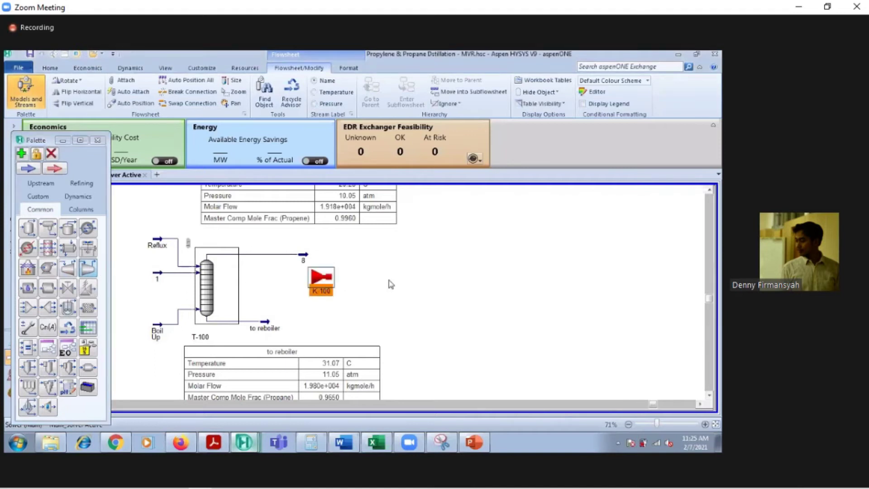
pyautogui.doubleClick(323, 284)
pyautogui.click(260, 233)
pyautogui.write('Comp')
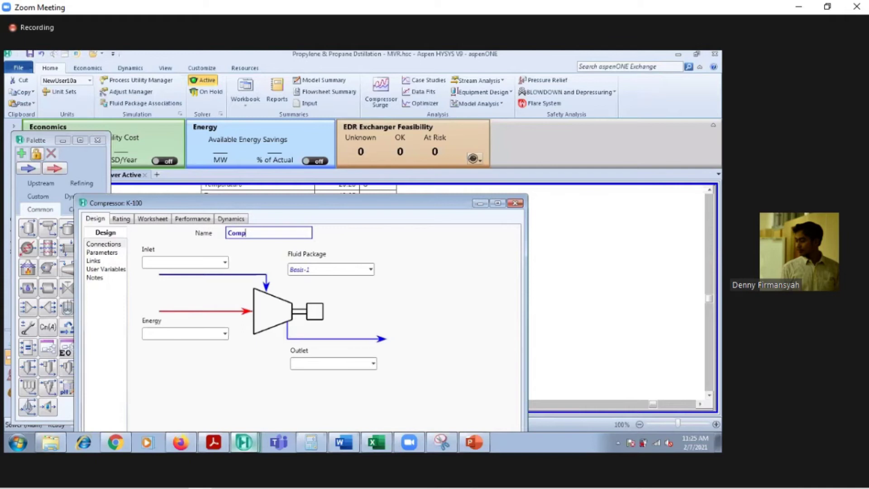
pyautogui.write('-1')
pyautogui.click(224, 262)
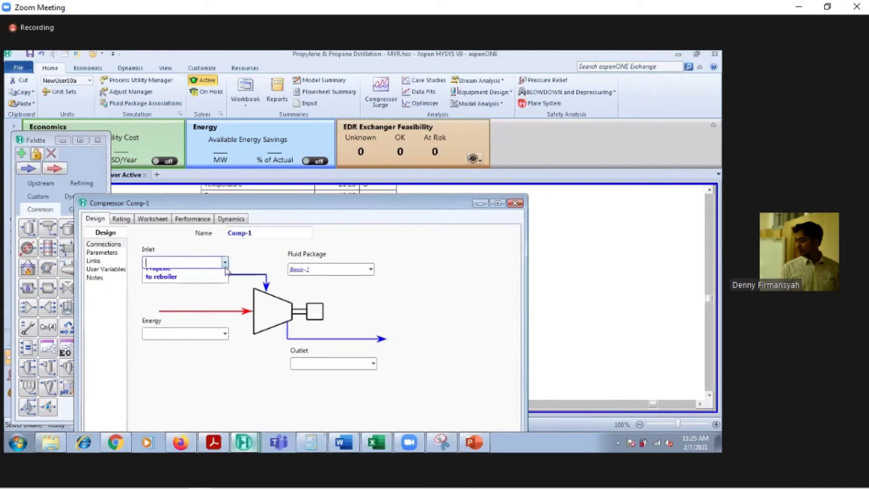
pyautogui.click(222, 276)
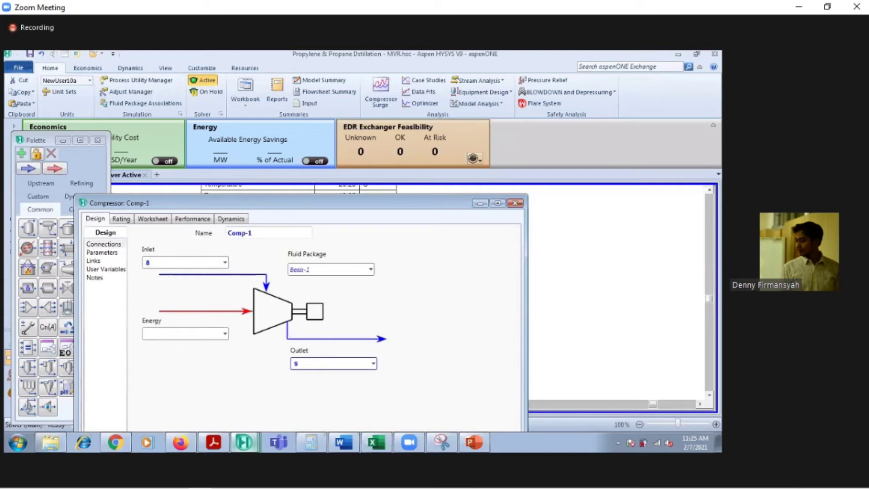
pyautogui.click(515, 203)
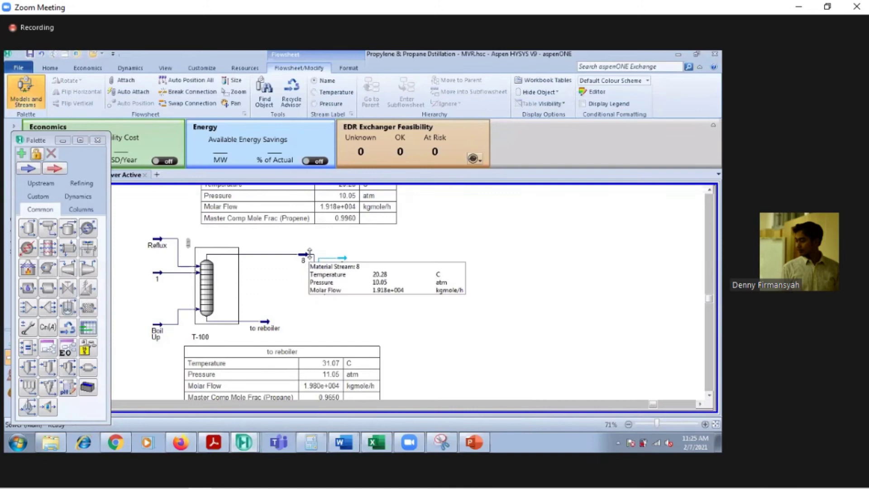
# Shift overhead stream 8 closer to T-100 and rename it Top
pyautogui.moveTo(310, 261); pyautogui.dragTo(286, 260)
pyautogui.doubleClick(286, 260)
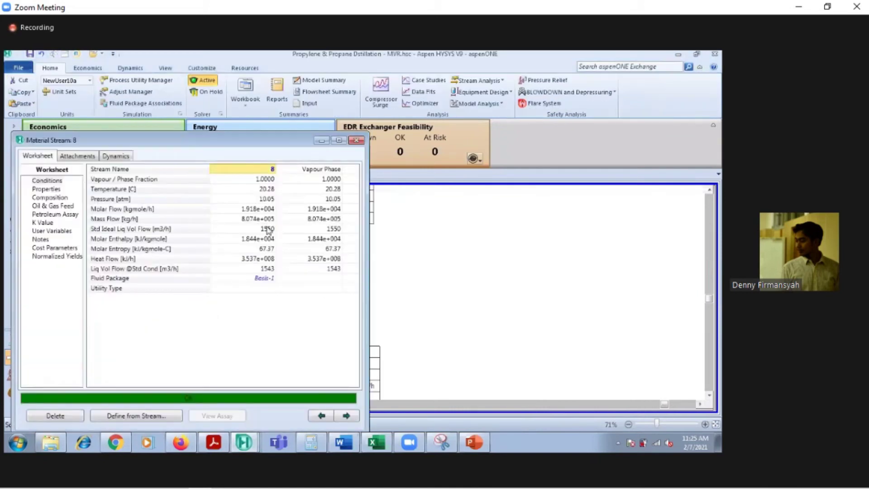
pyautogui.write('Top')
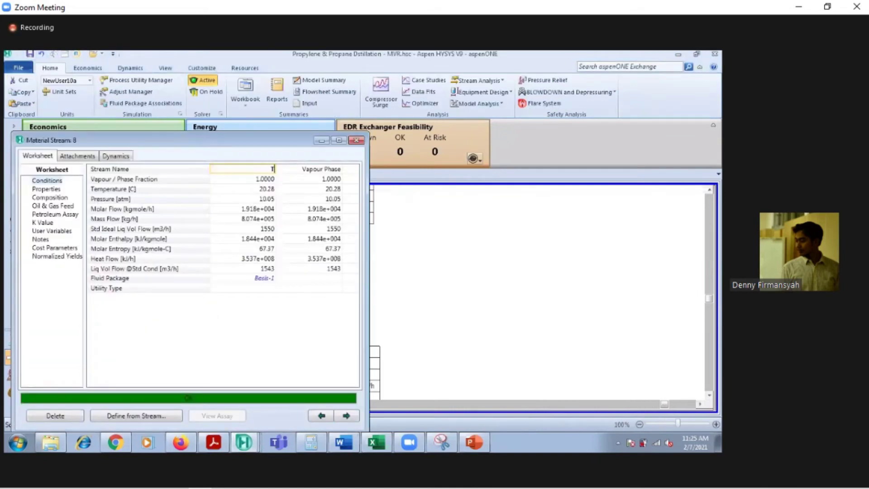
pyautogui.press('Return')
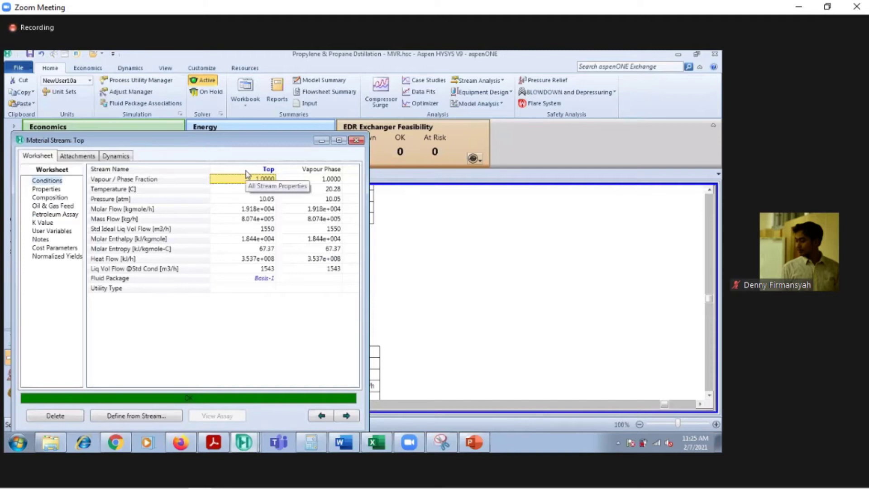
pyautogui.click(356, 140)
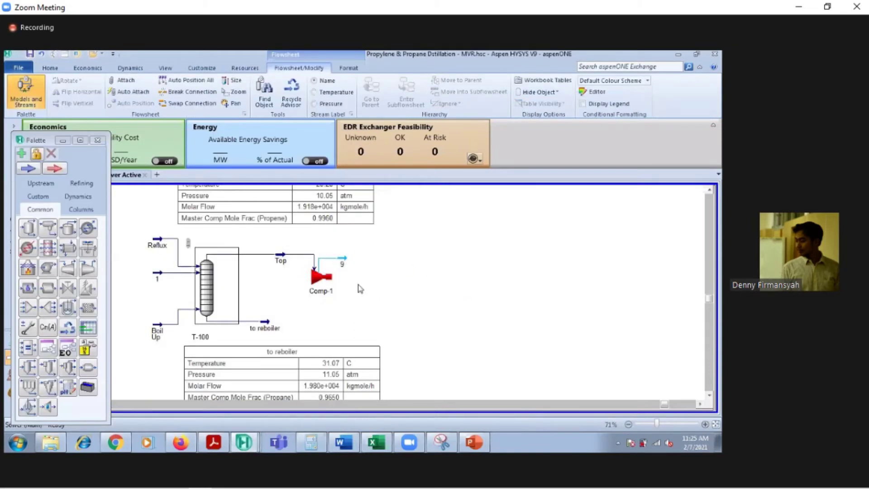
# Move the Top stream, Comp-1 and stream 9 closer to T-100 to compact the overhead layout
pyautogui.moveTo(277, 260); pyautogui.dragTo(256, 259)
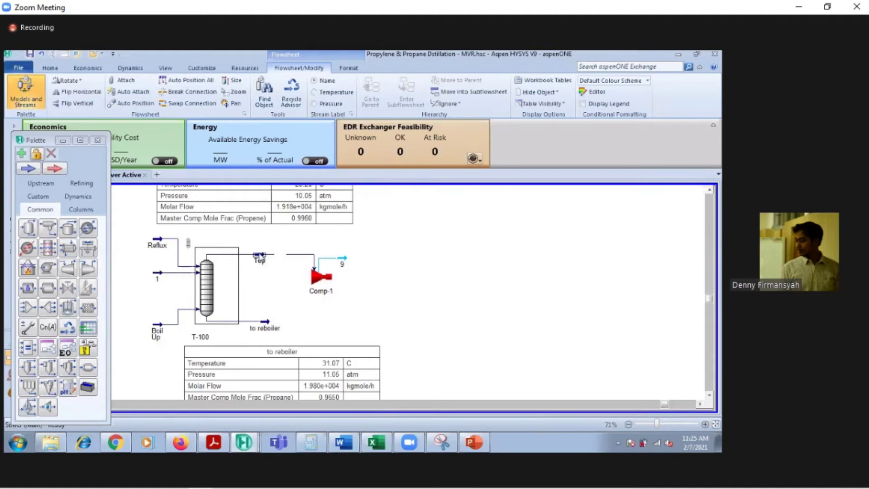
pyautogui.click(302, 283)
pyautogui.moveTo(302, 283); pyautogui.dragTo(275, 282)
pyautogui.moveTo(322, 263); pyautogui.dragTo(312, 257)
pyautogui.click(362, 265)
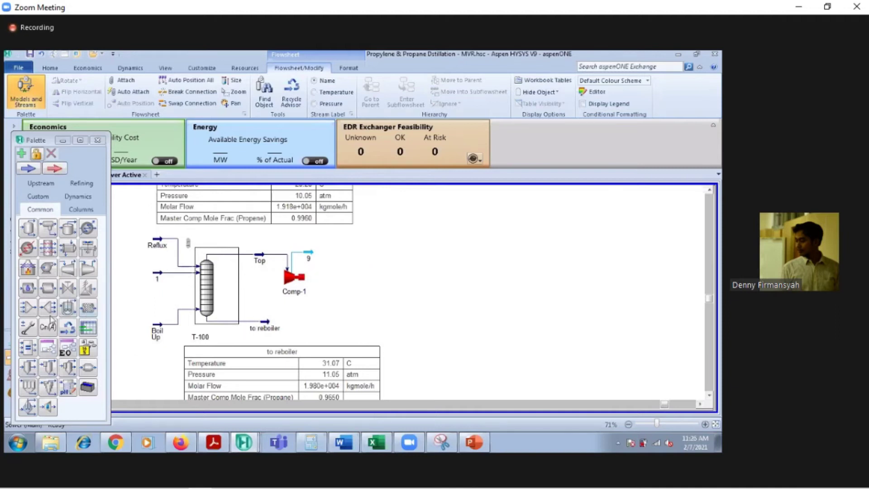
# Add a tee below Comp-1, beside T-100's bottoms stream, with the to reboiler stream as its inlet
pyautogui.moveTo(46, 312); pyautogui.dragTo(298, 344)
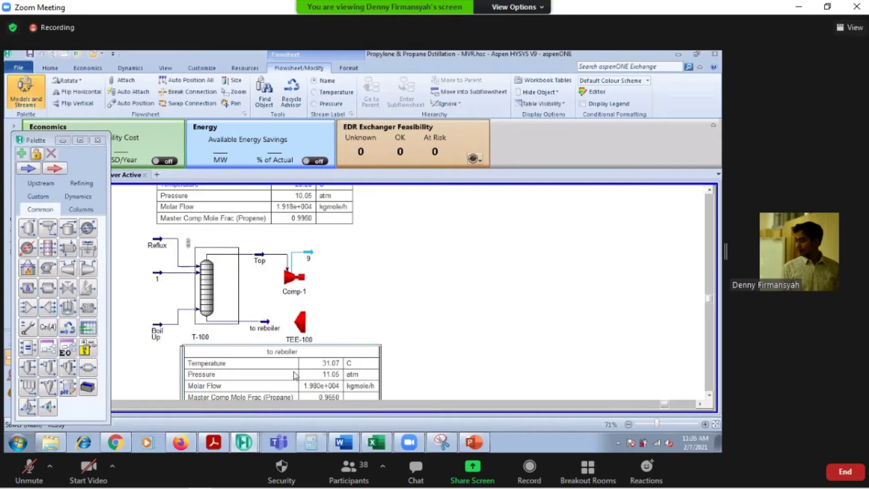
pyautogui.doubleClick(302, 334)
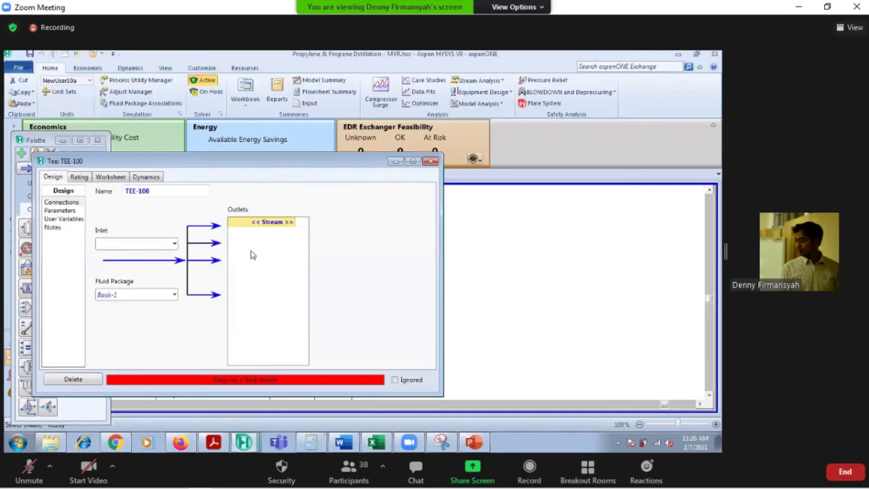
pyautogui.click(175, 244)
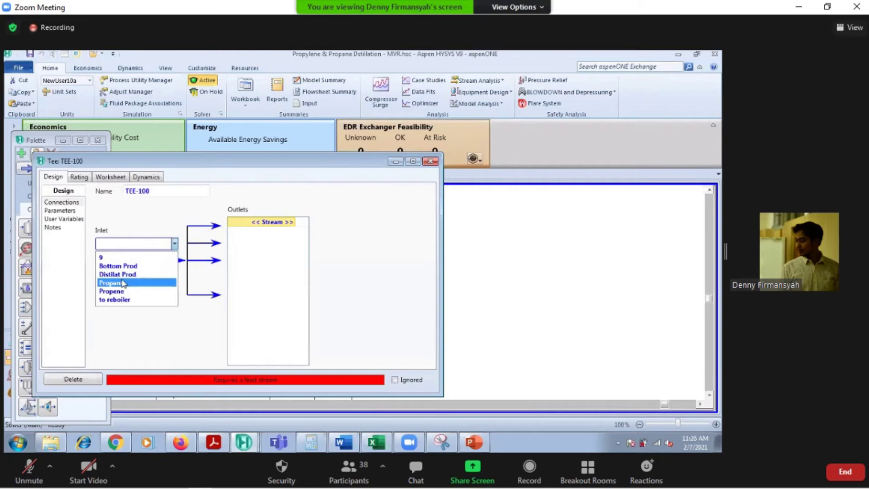
pyautogui.click(438, 171)
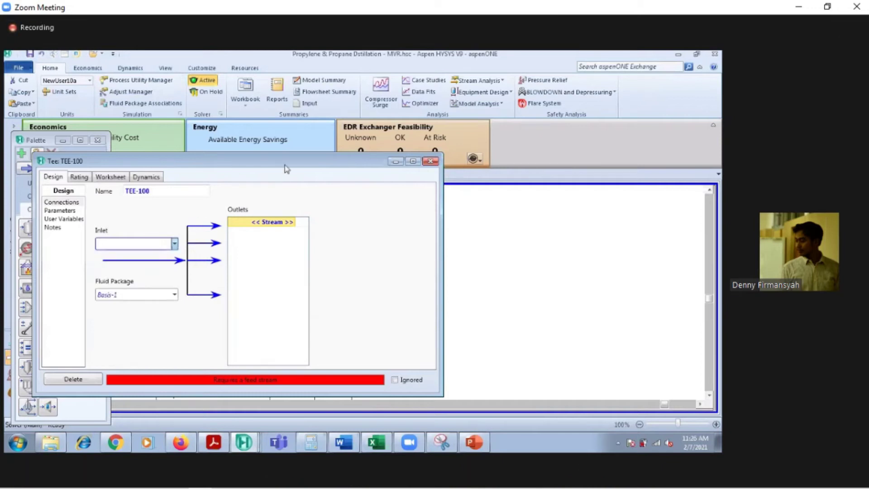
pyautogui.moveTo(284, 166); pyautogui.dragTo(351, 170)
pyautogui.click(242, 247)
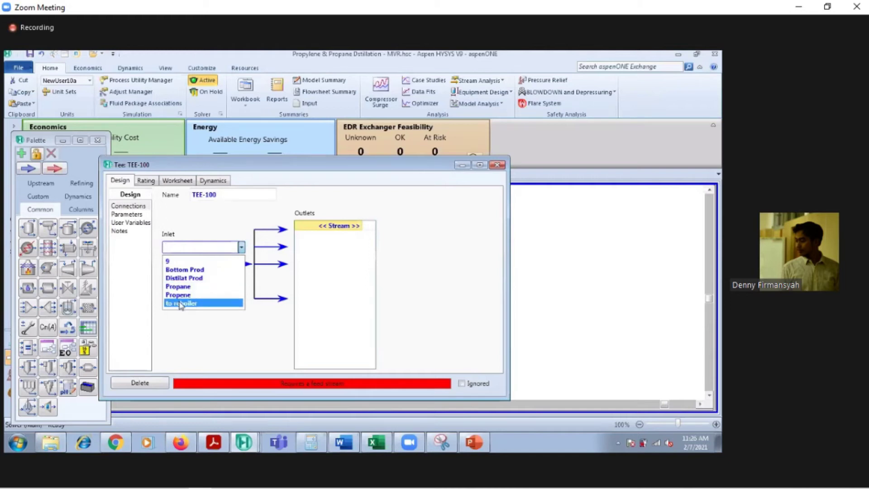
pyautogui.click(181, 303)
# Define two outlet streams for the tee, named Prod Propane and to HE
pyautogui.click(333, 226)
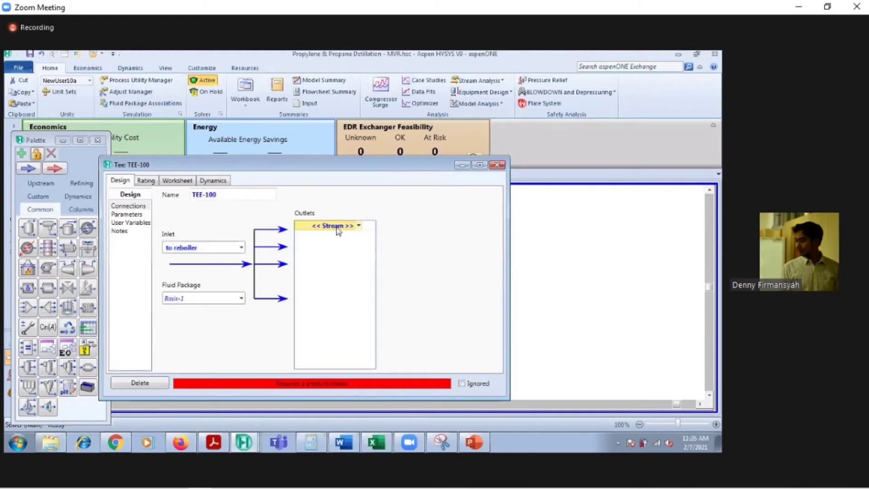
pyautogui.click(337, 231)
pyautogui.write('Prod P')
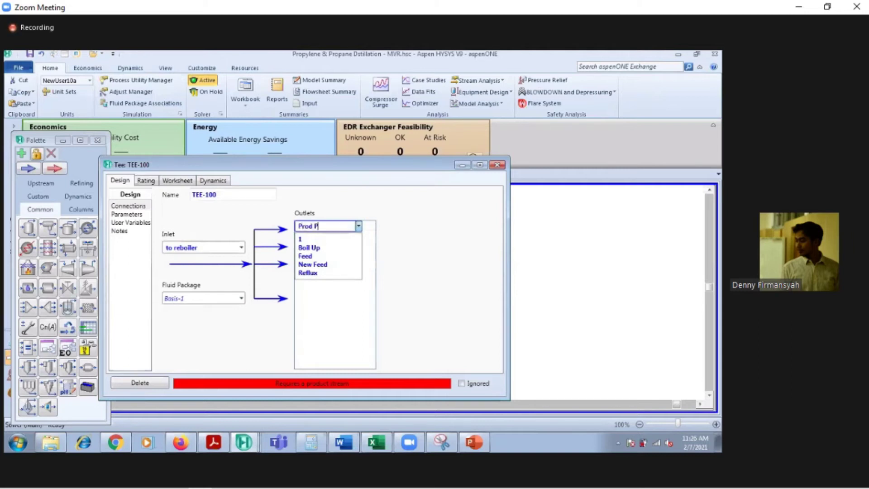
pyautogui.write('ropane')
pyautogui.press('Return')
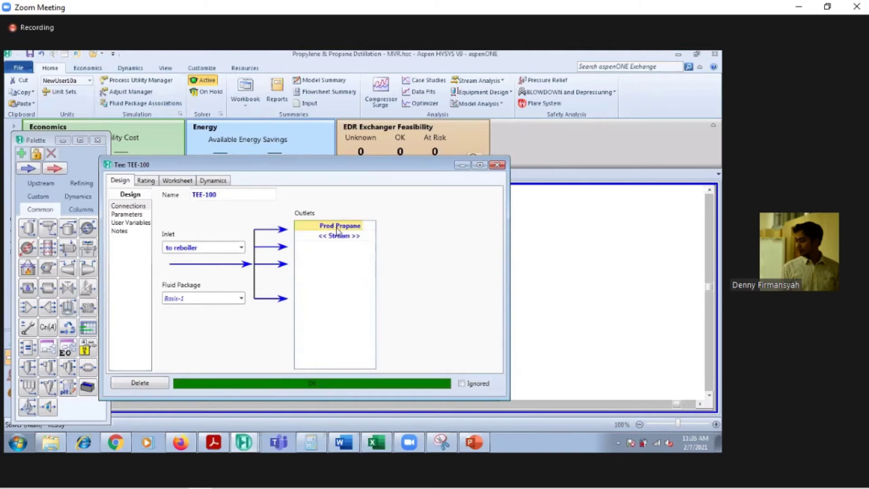
pyautogui.click(311, 236)
pyautogui.write('to HE')
pyautogui.press('Return')
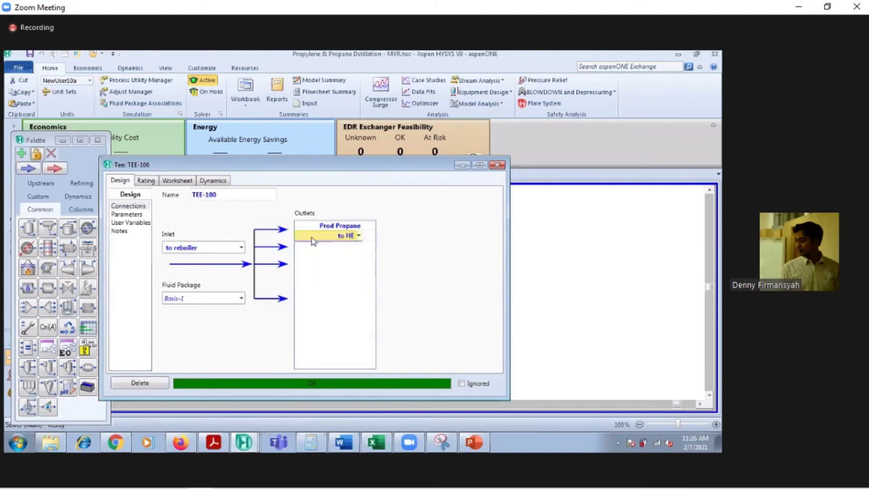
pyautogui.click(497, 165)
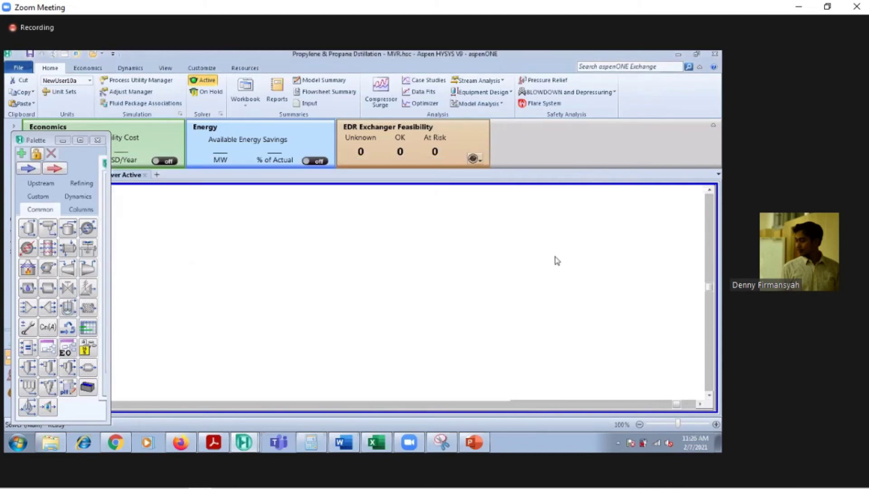
# Move the Prod Propane stream farther away from the tee and hide the object palette
pyautogui.moveTo(328, 318); pyautogui.dragTo(430, 316)
pyautogui.click(333, 335)
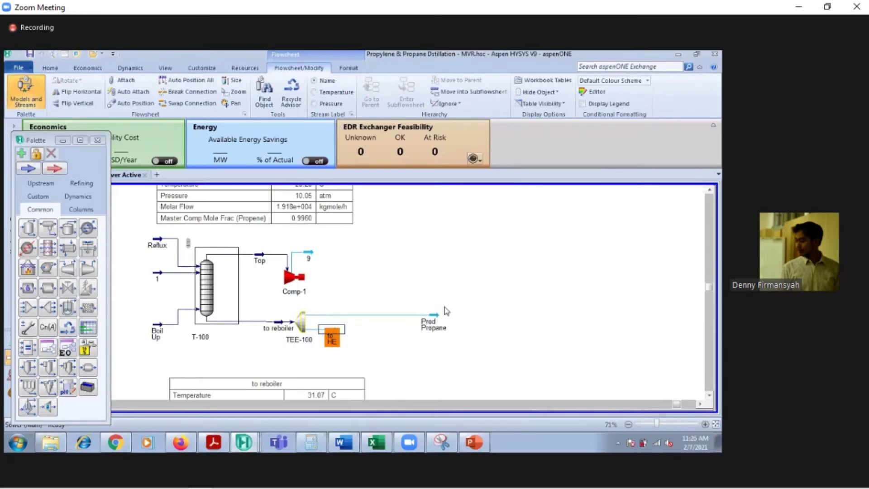
pyautogui.press('F4')
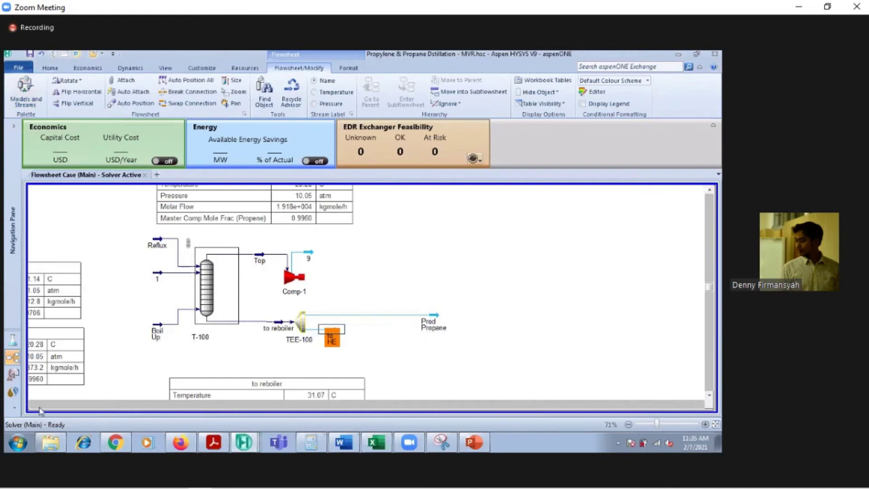
# Set Prod Propane's molar flow to 817.6 kgmole/h, taken from the Propane table in the Word document
pyautogui.click(31, 405)
pyautogui.click(31, 405)
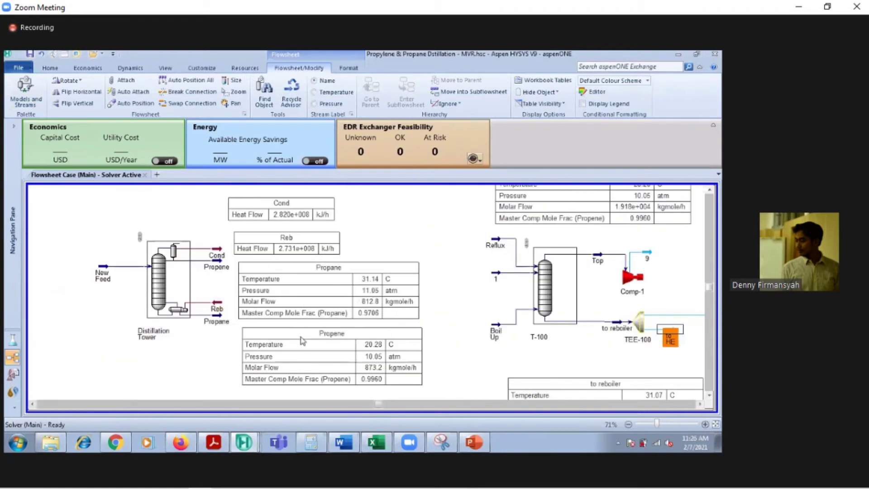
pyautogui.moveTo(344, 442)
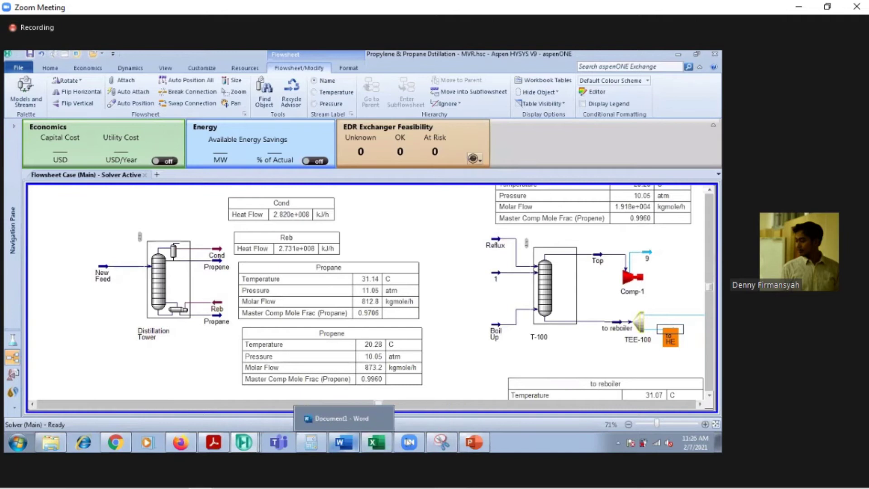
pyautogui.click(354, 447)
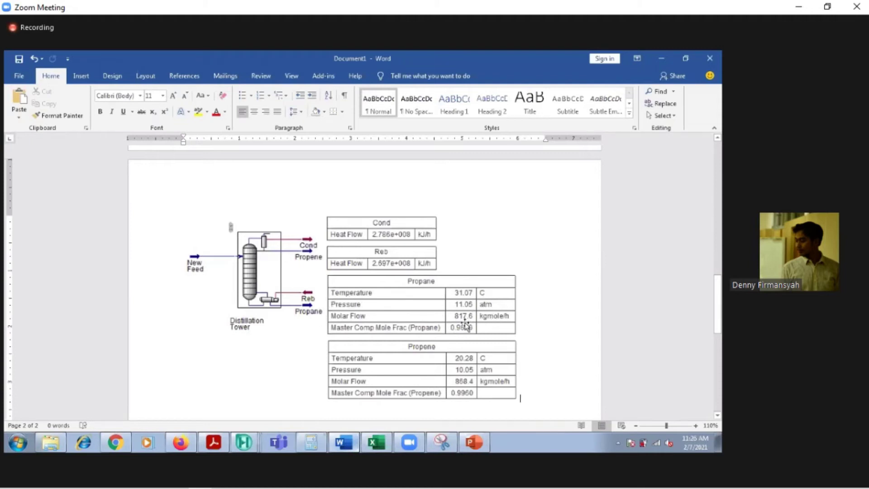
pyautogui.click(667, 58)
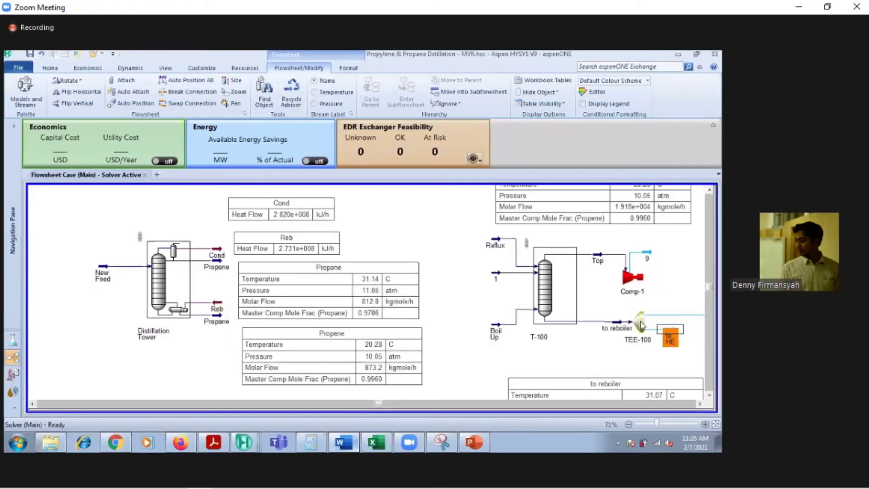
pyautogui.click(700, 404)
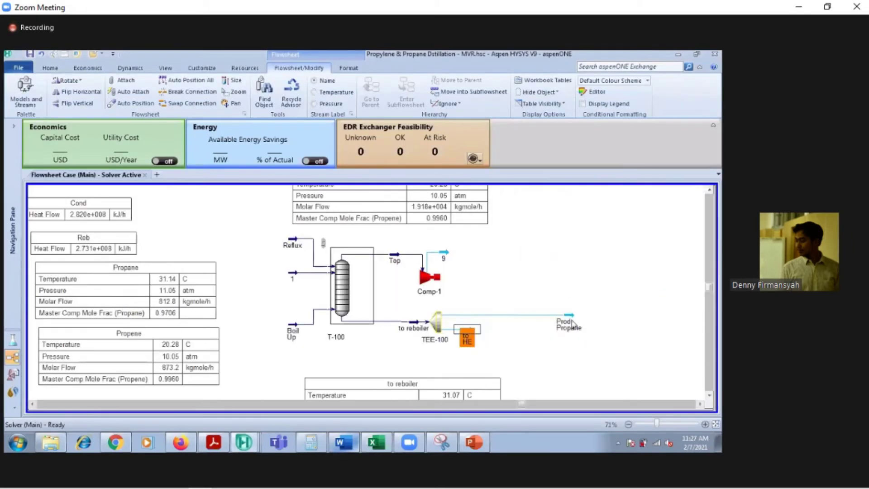
pyautogui.doubleClick(573, 324)
pyautogui.click(305, 253)
pyautogui.write('817')
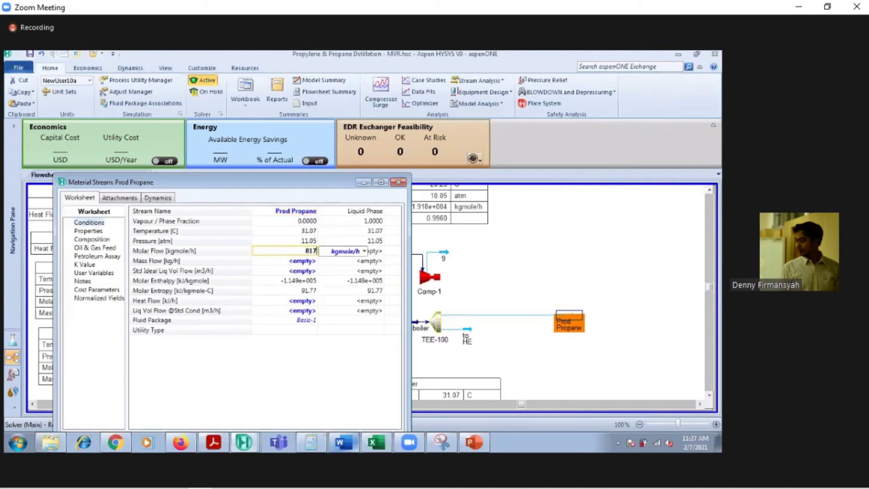
pyautogui.write('.6')
pyautogui.press('Return')
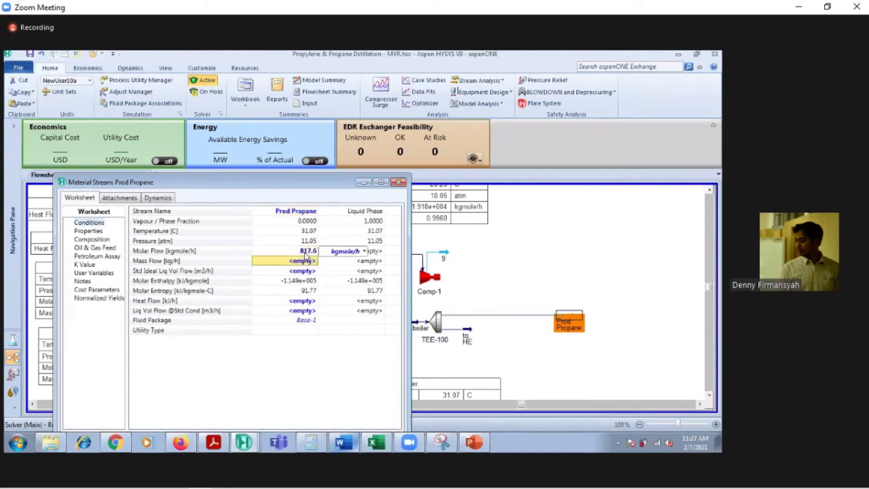
pyautogui.click(380, 182)
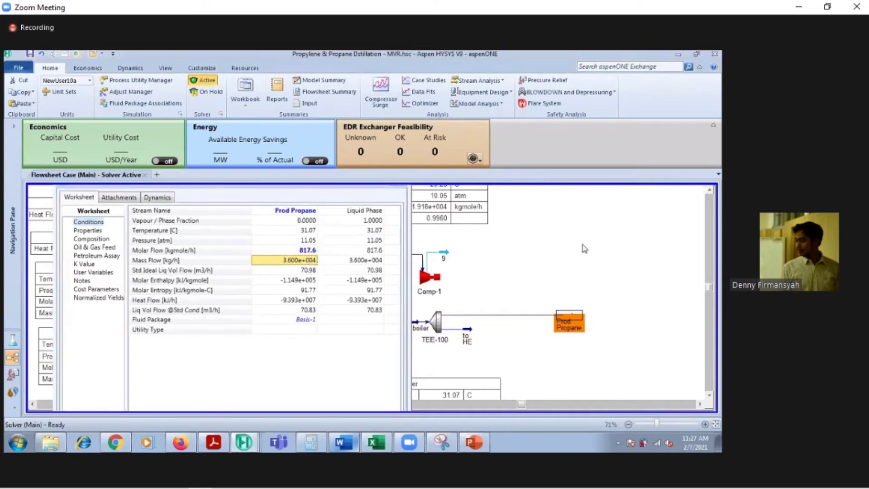
pyautogui.click(584, 248)
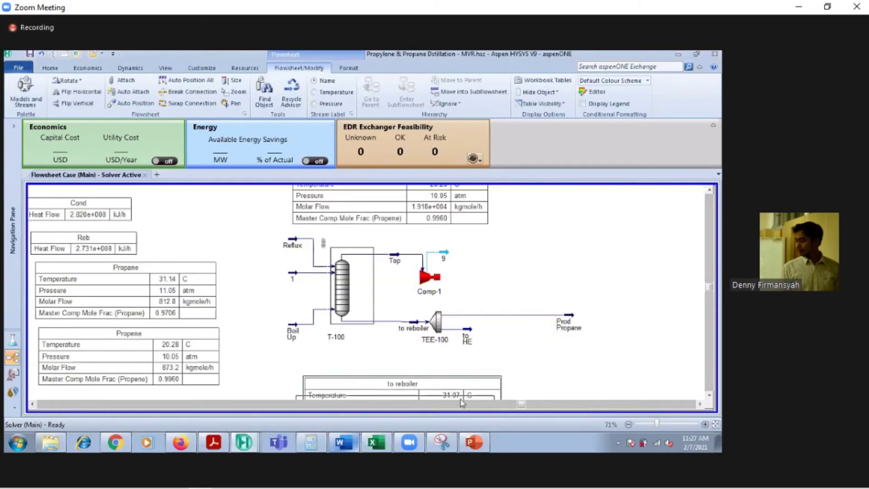
# Shift the to reboiler table lower and align the Boil Up stream with its inlet on T-100
pyautogui.scroll(-1, 461, 402)
pyautogui.scroll(-5, 466, 385)
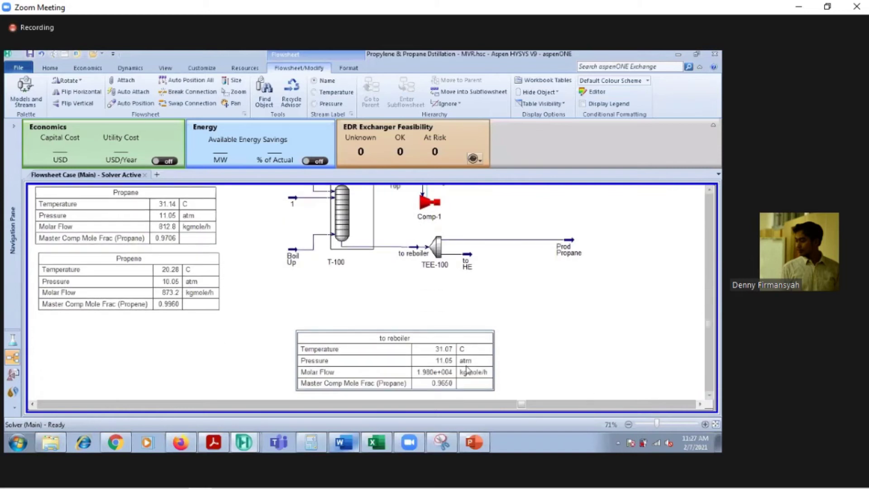
pyautogui.moveTo(467, 370); pyautogui.dragTo(458, 388)
pyautogui.moveTo(289, 253); pyautogui.dragTo(290, 239)
pyautogui.click(624, 270)
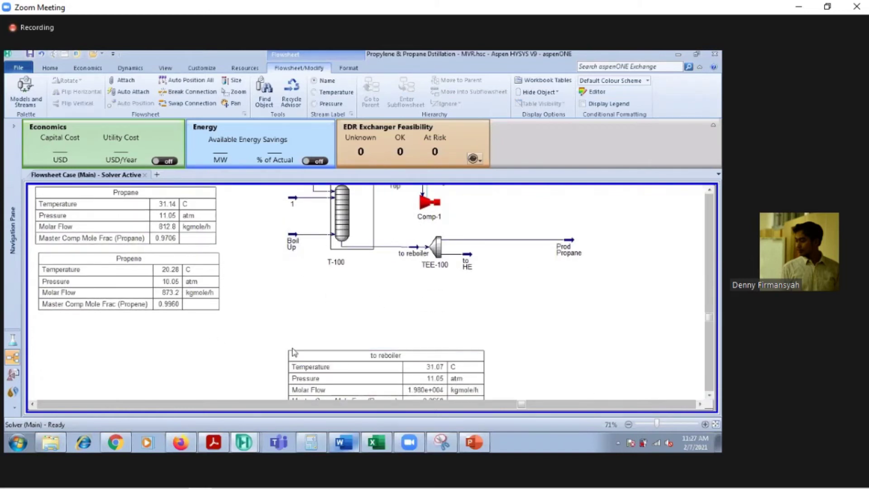
# Place a heat exchanger below the to HE stream and shift the to reboiler table lower to make room
pyautogui.press('F4')
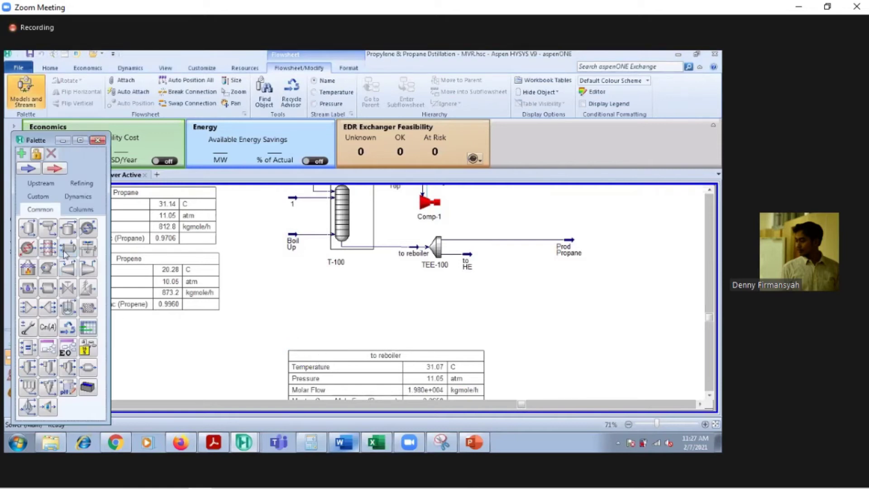
pyautogui.click(67, 249)
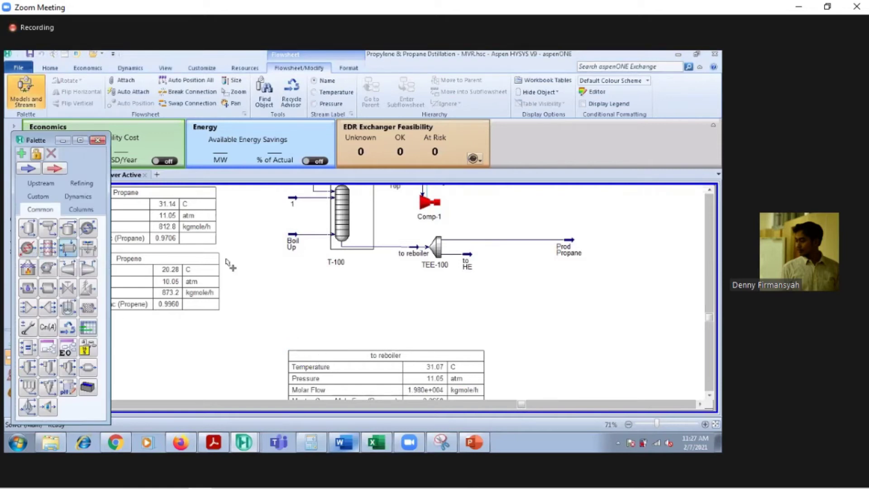
pyautogui.click(488, 332)
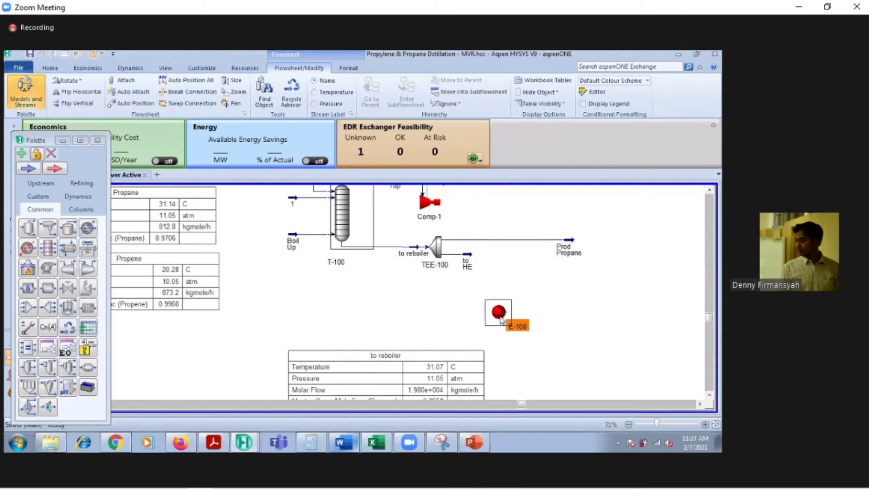
pyautogui.moveTo(421, 360); pyautogui.dragTo(410, 392)
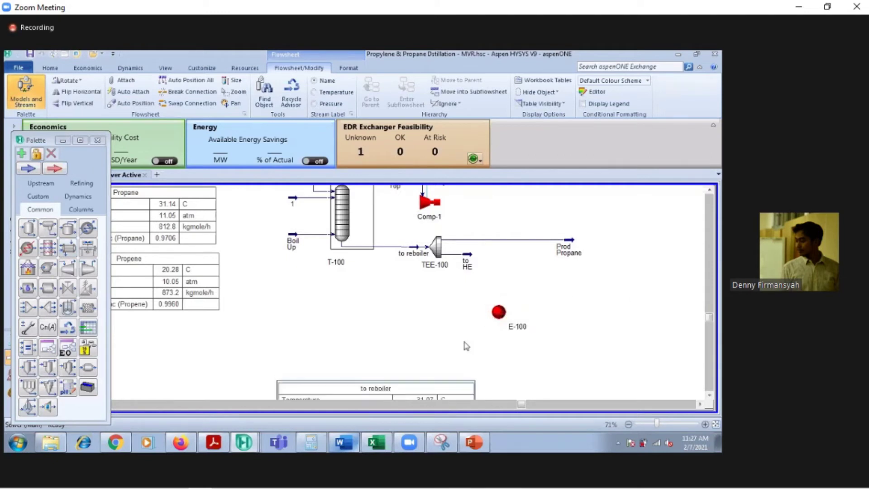
# Set both the shell-side and tube-side pressure drops of heat exchanger E-100 to 0 kPa
pyautogui.doubleClick(498, 312)
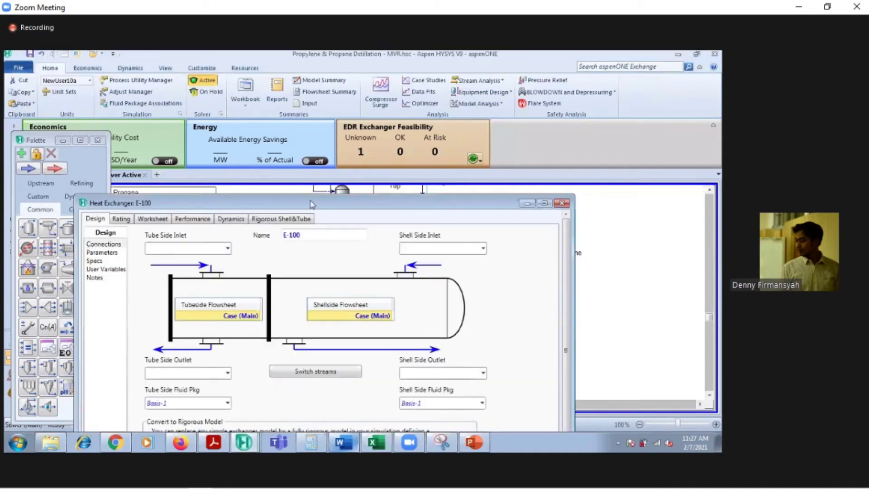
pyautogui.moveTo(312, 204); pyautogui.dragTo(388, 134)
pyautogui.click(178, 183)
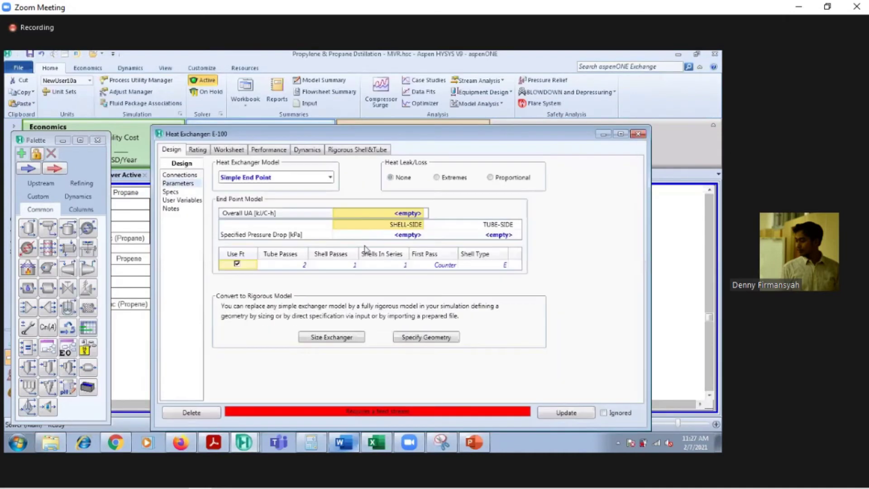
pyautogui.click(402, 235)
pyautogui.write('0')
pyautogui.press('Return')
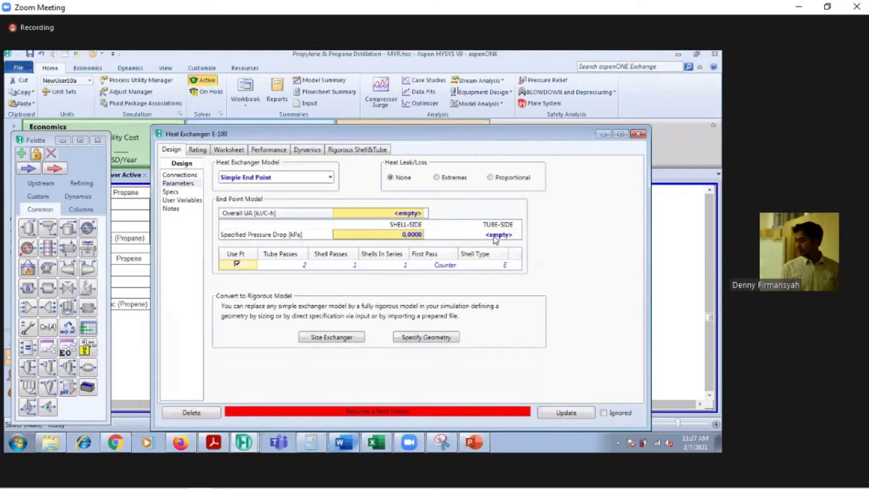
pyautogui.click(496, 235)
pyautogui.write('0')
pyautogui.press('Return')
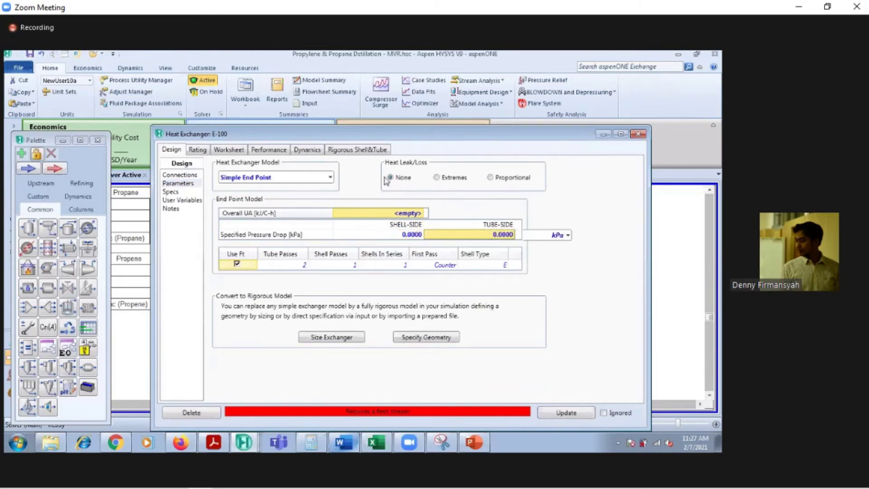
# Connect to HE as E-100's shell-side inlet and create a shell-side outlet stream named From HE
pyautogui.click(181, 176)
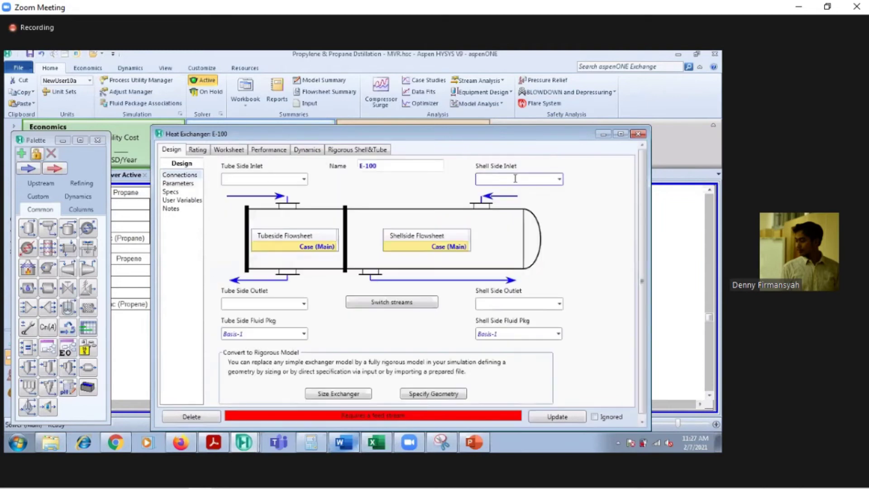
pyautogui.moveTo(538, 136); pyautogui.dragTo(249, 164)
pyautogui.click(268, 208)
pyautogui.click(228, 272)
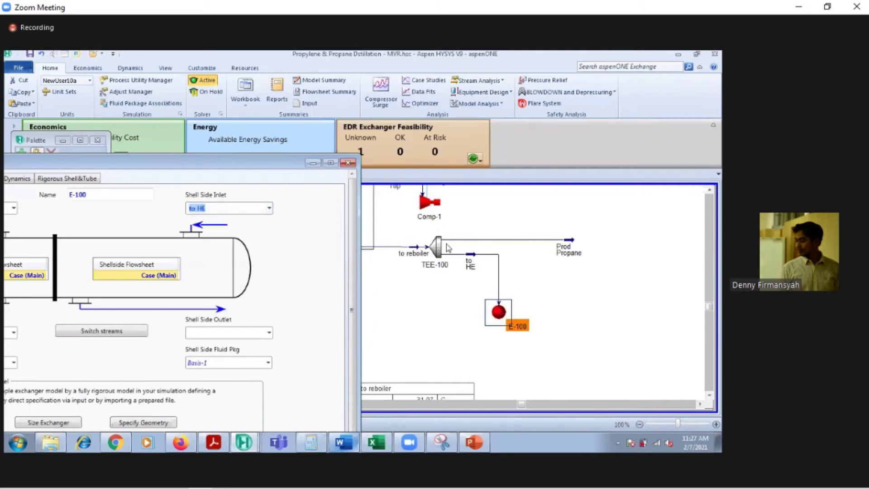
pyautogui.moveTo(278, 166); pyautogui.dragTo(568, 122)
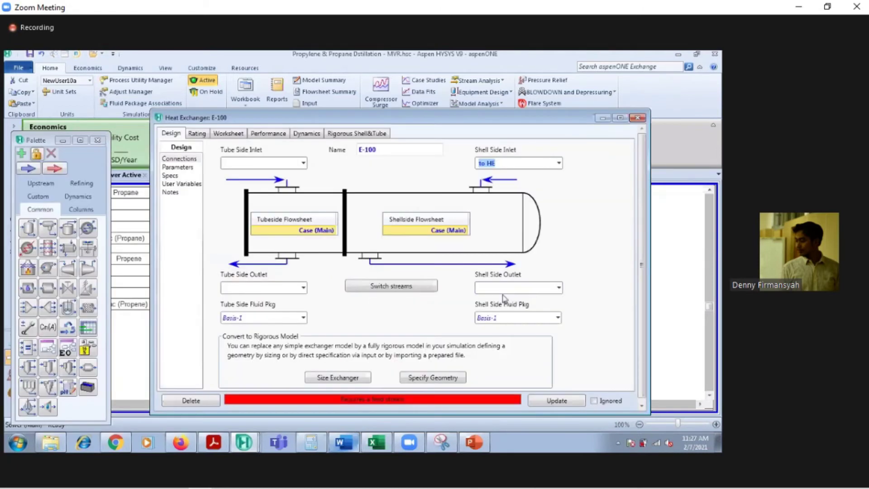
pyautogui.click(497, 289)
pyautogui.write('F')
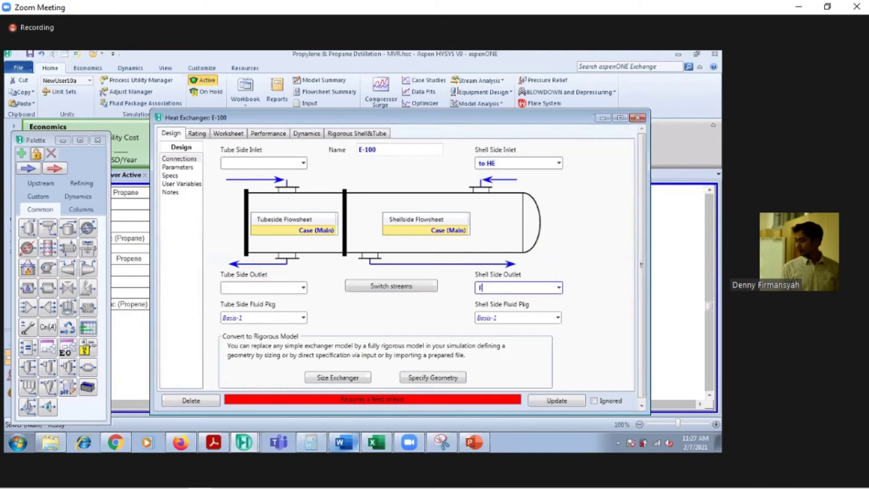
pyautogui.write('rom HE')
pyautogui.click(637, 118)
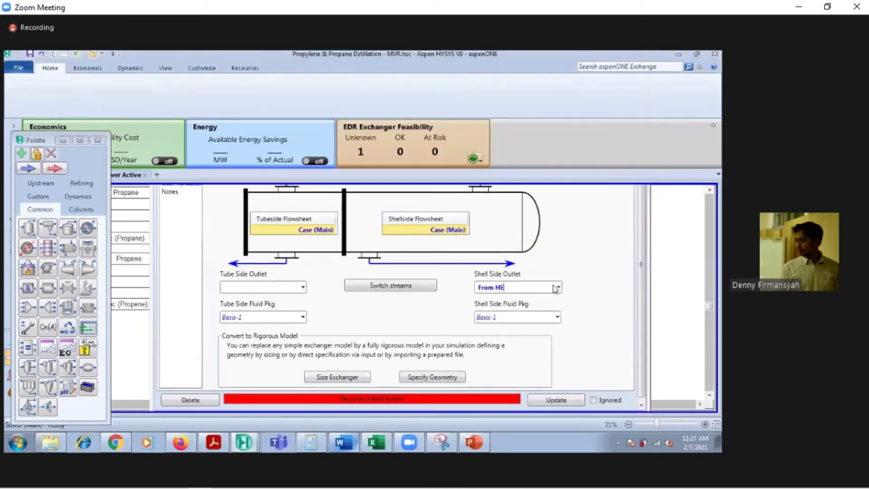
# Reorient E-100 and place it below and beyond the to HE stream, with From HE extended horizontally to align under Prod Propane
pyautogui.moveTo(502, 315); pyautogui.dragTo(497, 295)
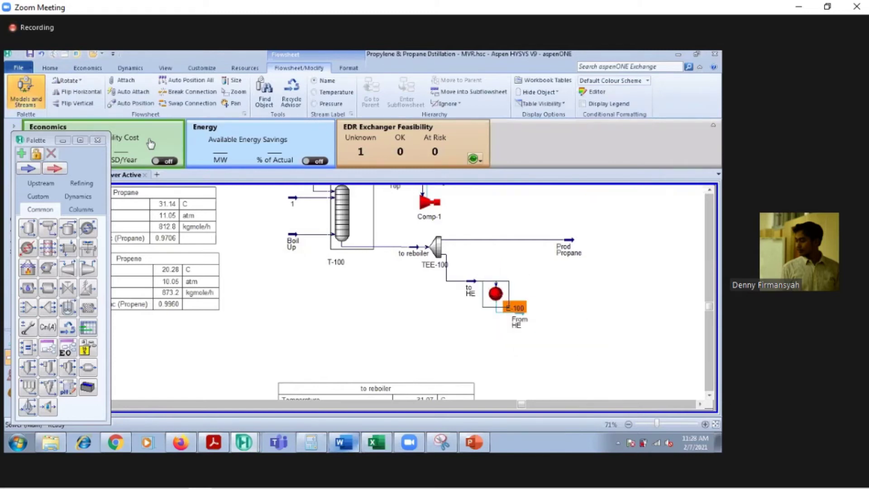
pyautogui.click(68, 84)
pyautogui.click(513, 294)
pyautogui.moveTo(497, 293); pyautogui.dragTo(501, 263)
pyautogui.moveTo(505, 272); pyautogui.dragTo(496, 315)
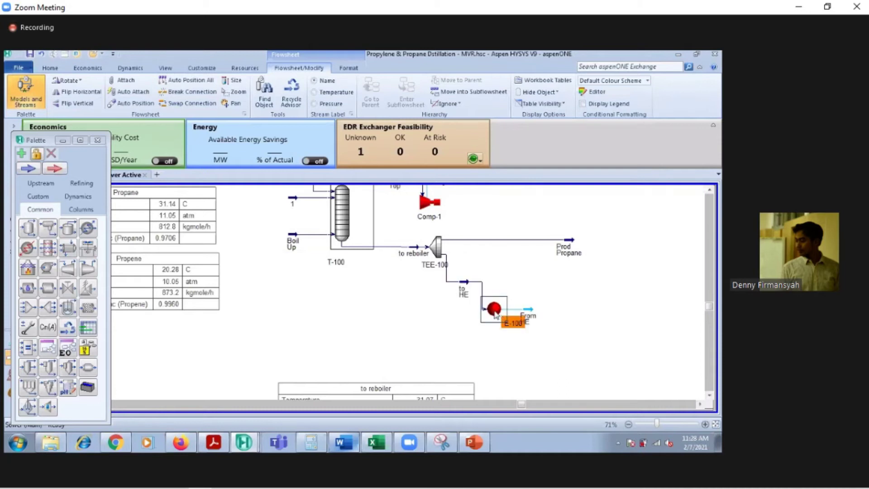
pyautogui.moveTo(447, 274); pyautogui.dragTo(467, 290)
pyautogui.moveTo(528, 308); pyautogui.dragTo(571, 309)
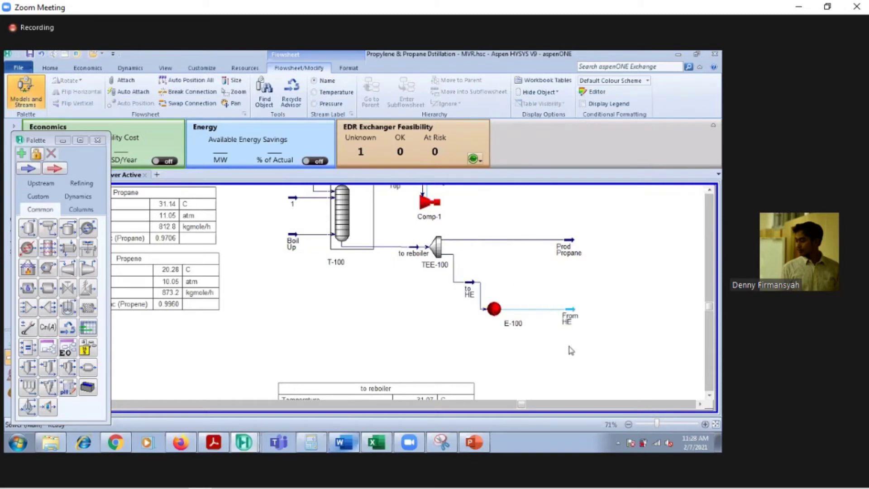
# Rename heat exchanger E-100 as HE Reboiler
pyautogui.doubleClick(494, 309)
pyautogui.click(262, 174)
pyautogui.write('he')
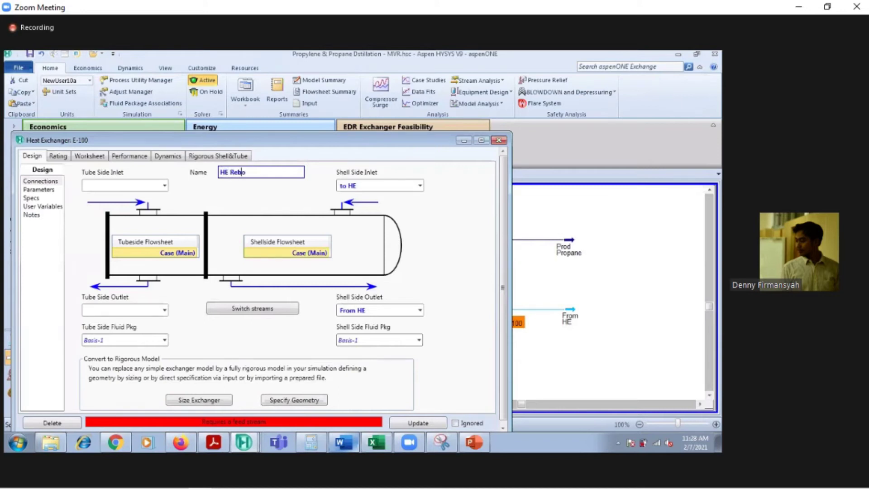
pyautogui.press('Return')
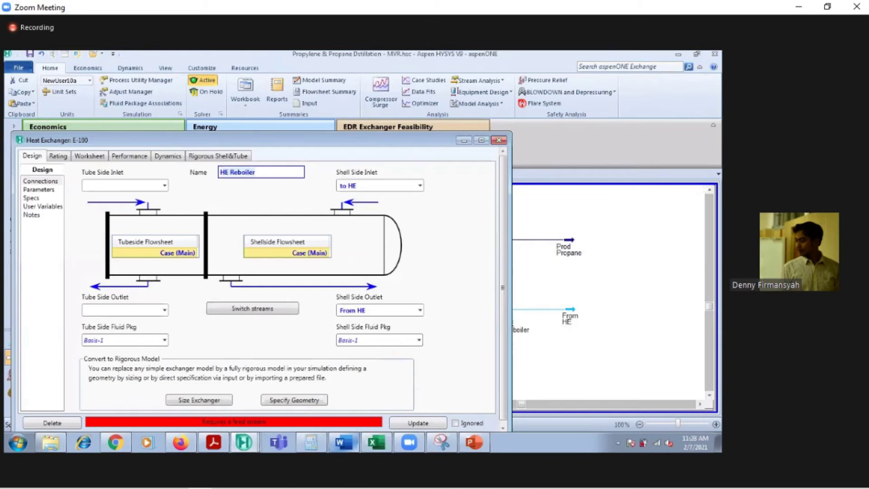
pyautogui.click(498, 140)
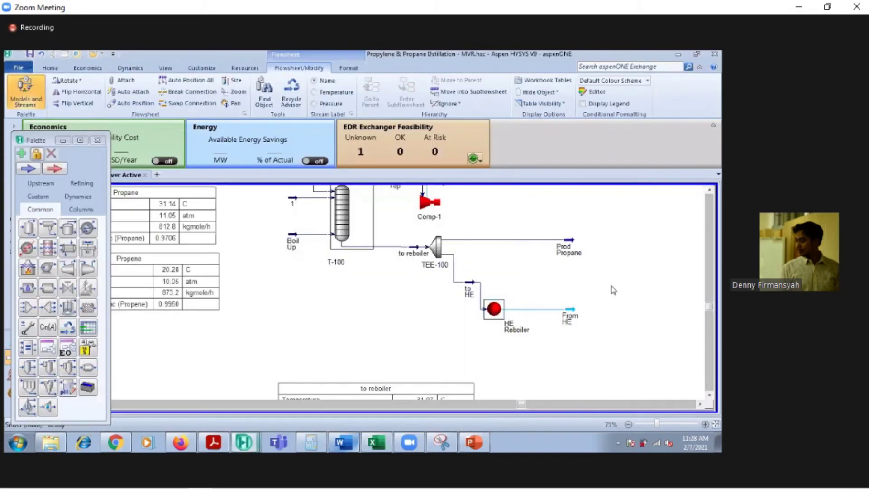
# Set the From HE stream's vapour fraction to 1
pyautogui.scroll(2, 709, 194)
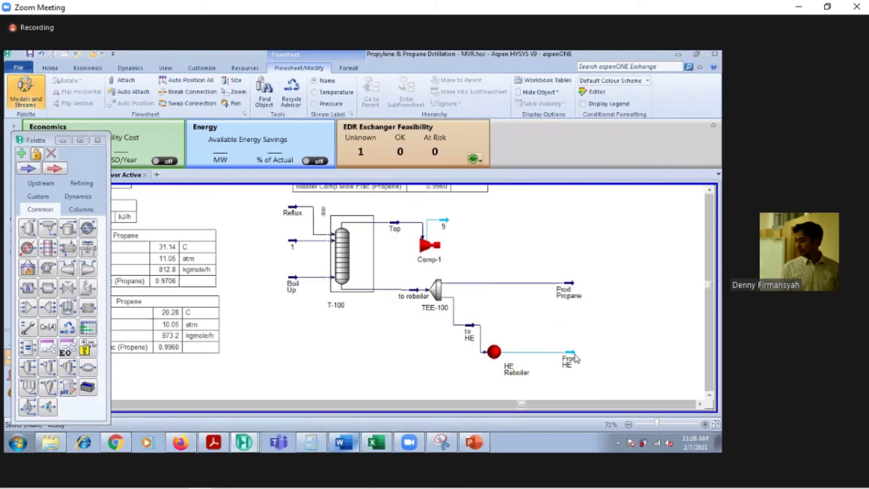
pyautogui.doubleClick(571, 360)
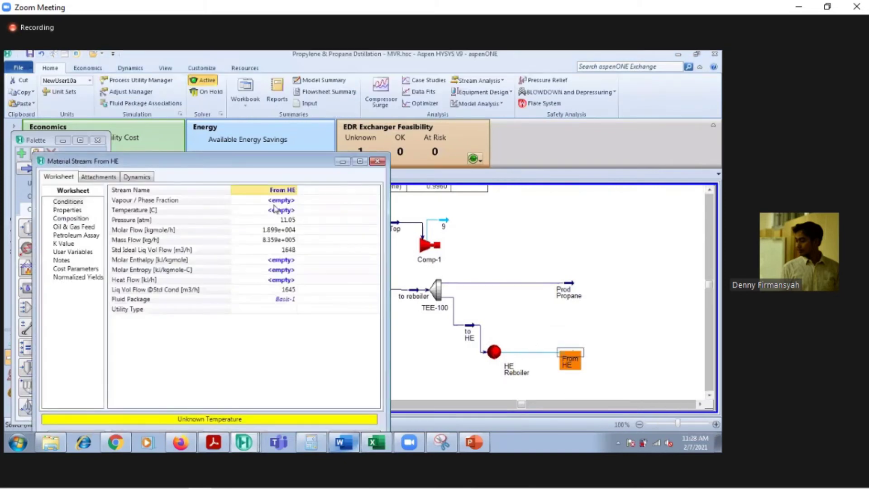
pyautogui.click(274, 204)
pyautogui.write('1')
pyautogui.press('Return')
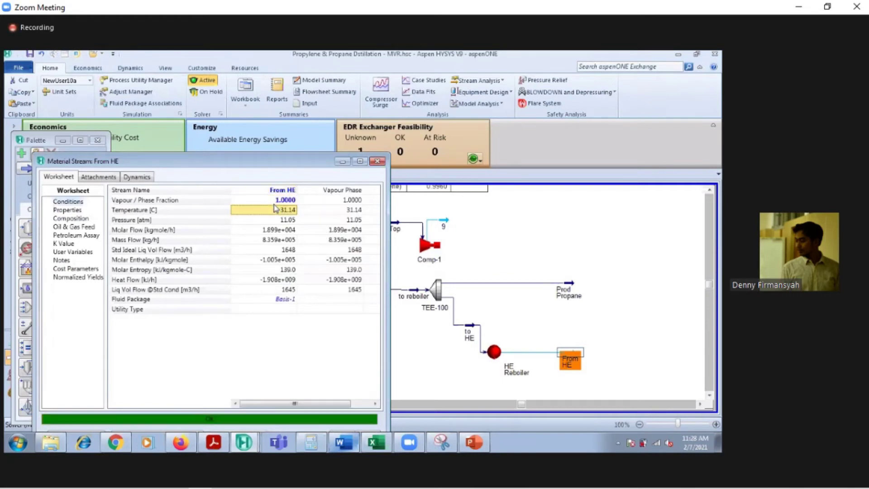
pyautogui.click(377, 161)
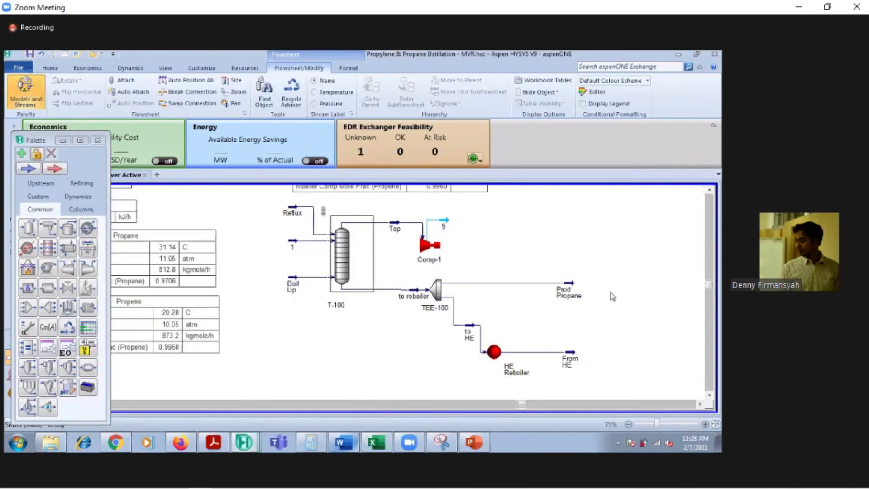
# Add an energy stream named E Comp to compressor Comp-1
pyautogui.click(431, 231)
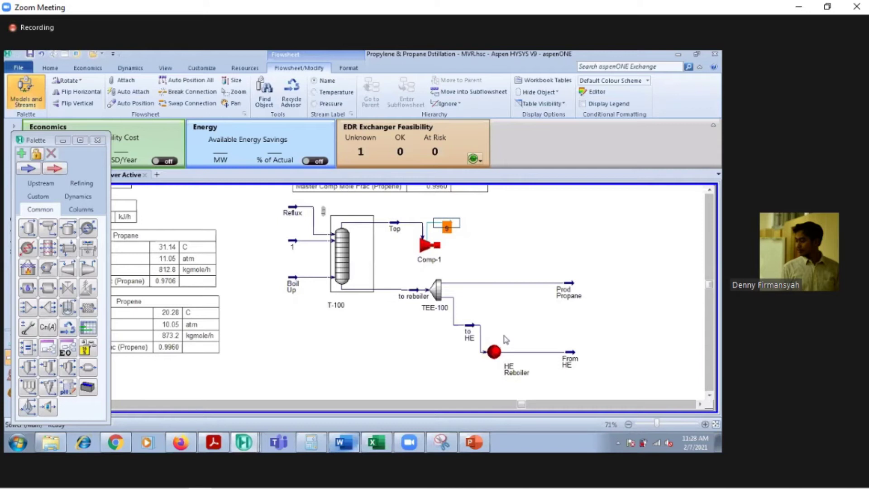
pyautogui.moveTo(498, 355)
pyautogui.doubleClick(434, 247)
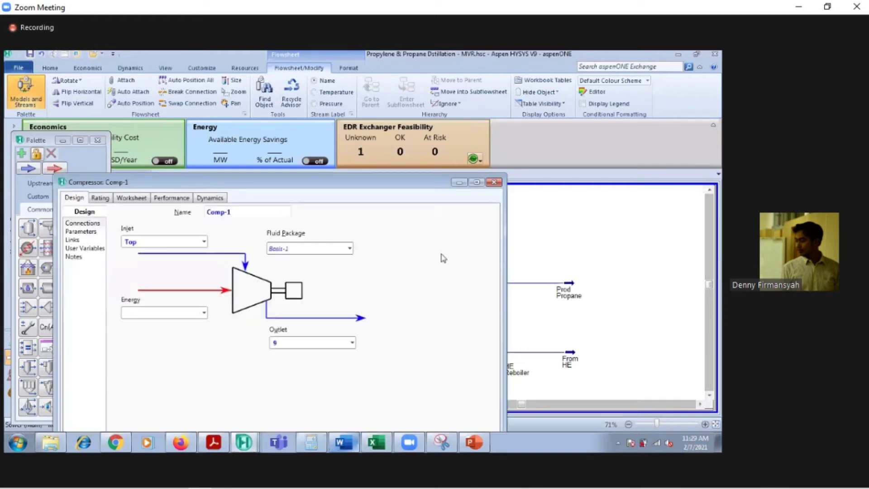
pyautogui.click(177, 314)
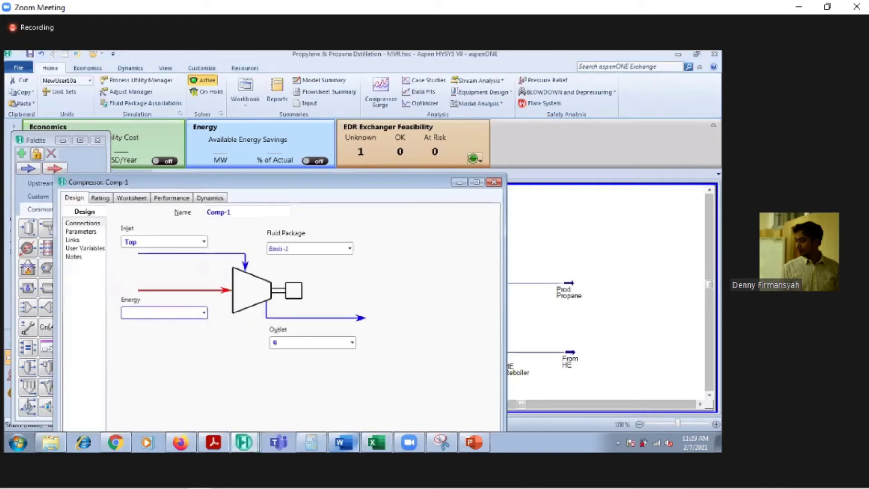
pyautogui.write('E Comp')
pyautogui.press('Return')
pyautogui.moveTo(330, 186); pyautogui.dragTo(315, 160)
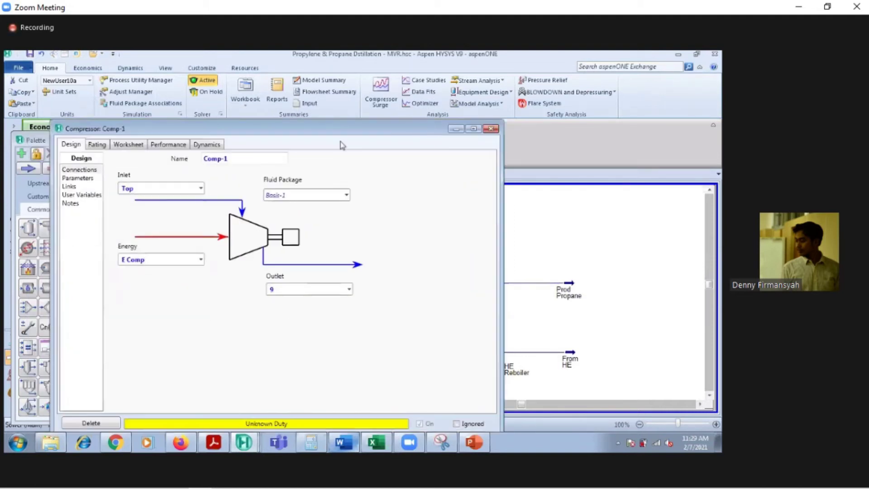
# Check the MVR settings notes in the Acrobat Reader PDF and set compressor Comp-1's pressure ratio to 1.4 in HYSYS
pyautogui.click(213, 442)
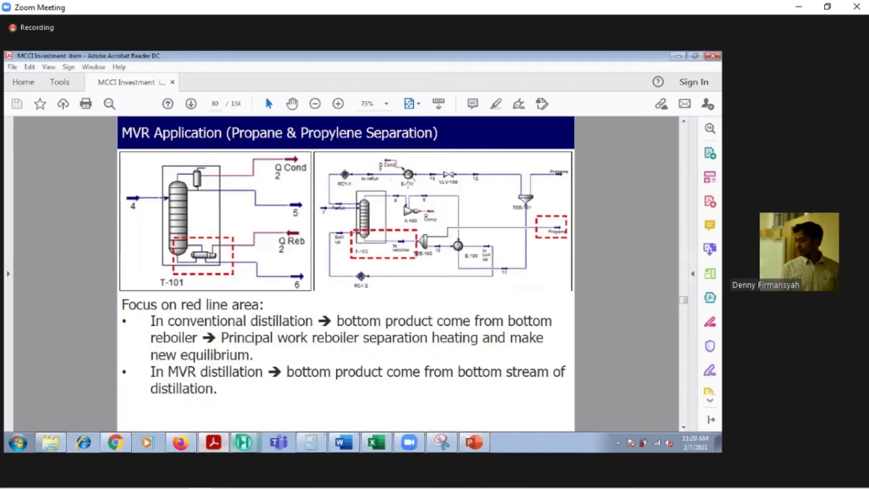
pyautogui.scroll(-3, 408, 184)
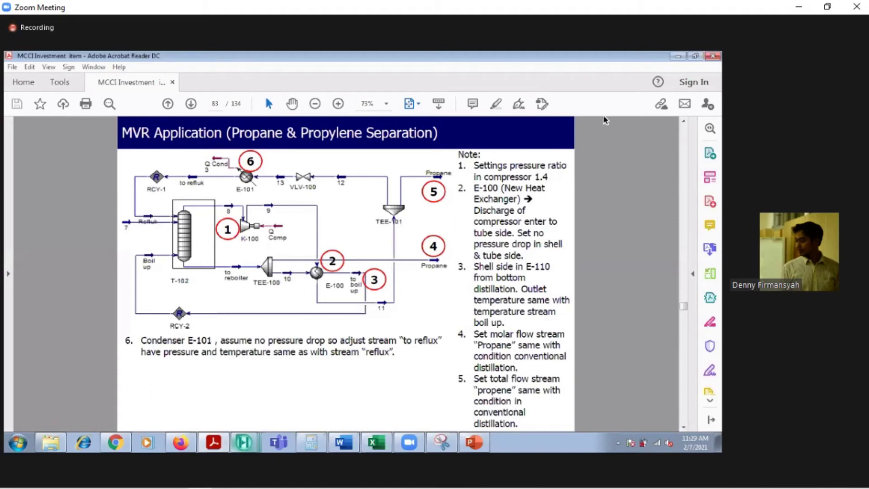
pyautogui.hotkey('alt', 'Tab')
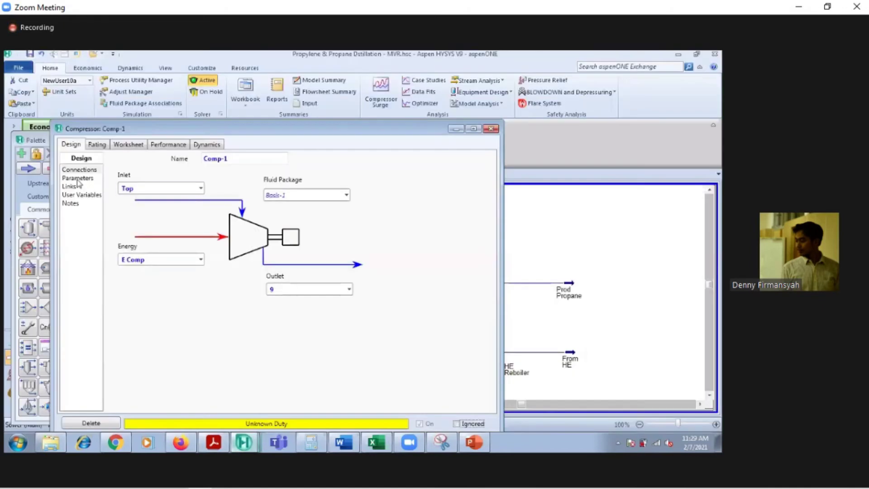
pyautogui.click(77, 178)
pyautogui.click(318, 165)
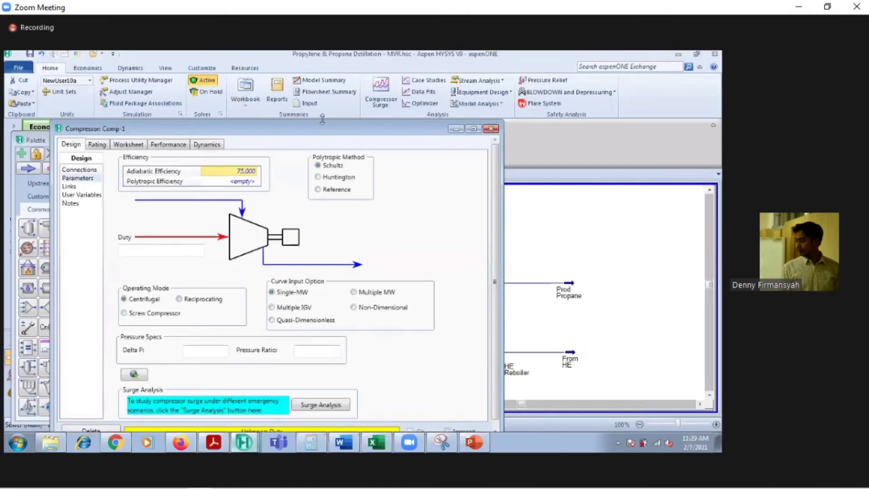
pyautogui.moveTo(326, 130); pyautogui.dragTo(375, 81)
pyautogui.click(352, 302)
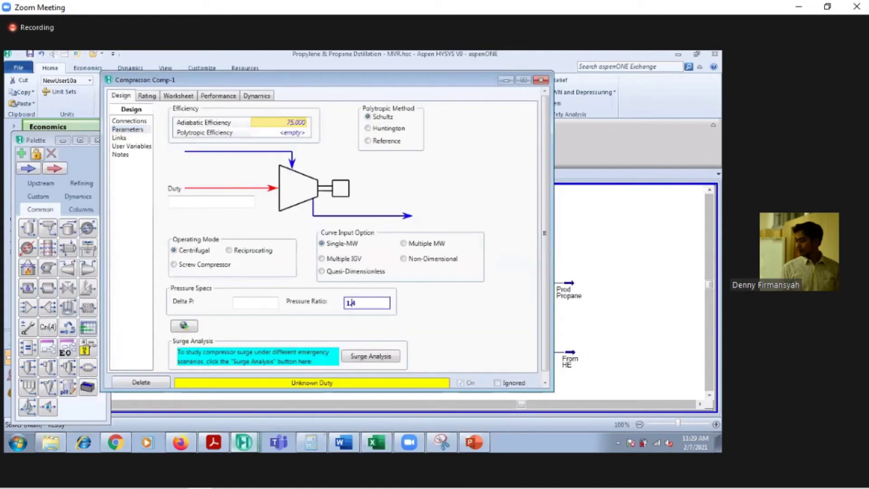
pyautogui.press('Return')
pyautogui.moveTo(465, 86); pyautogui.dragTo(393, 86)
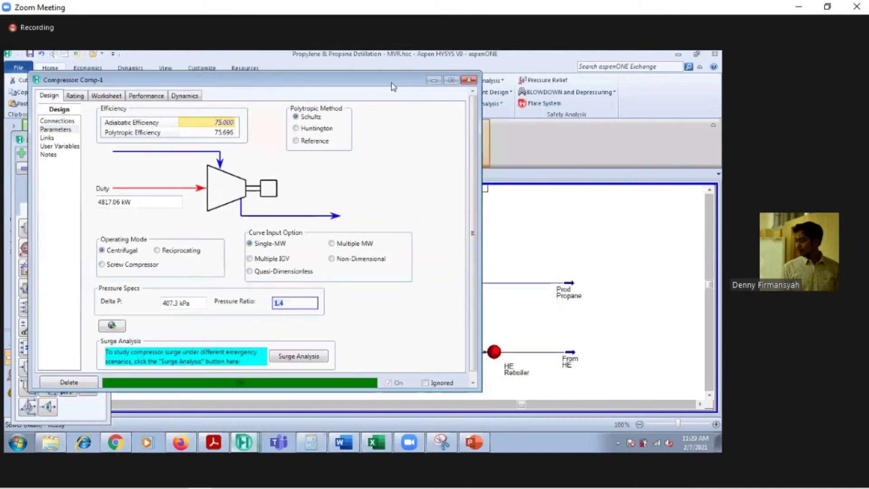
pyautogui.click(468, 82)
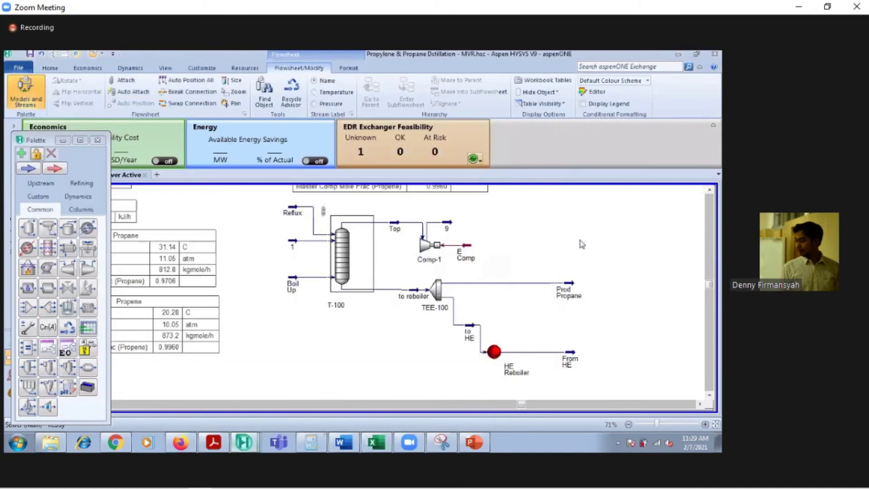
# Connect compressor discharge stream 9 to HE Reboiler's tube-side inlet and create tube-side outlet stream 10
pyautogui.doubleClick(493, 356)
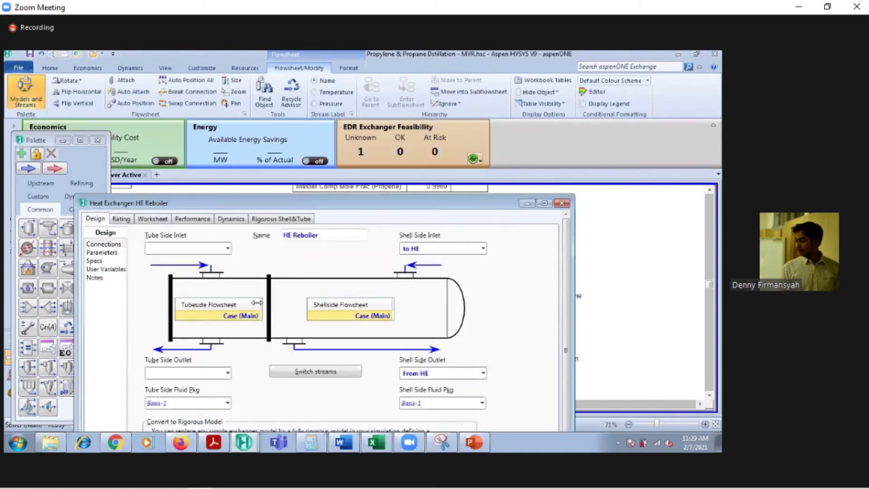
pyautogui.click(229, 248)
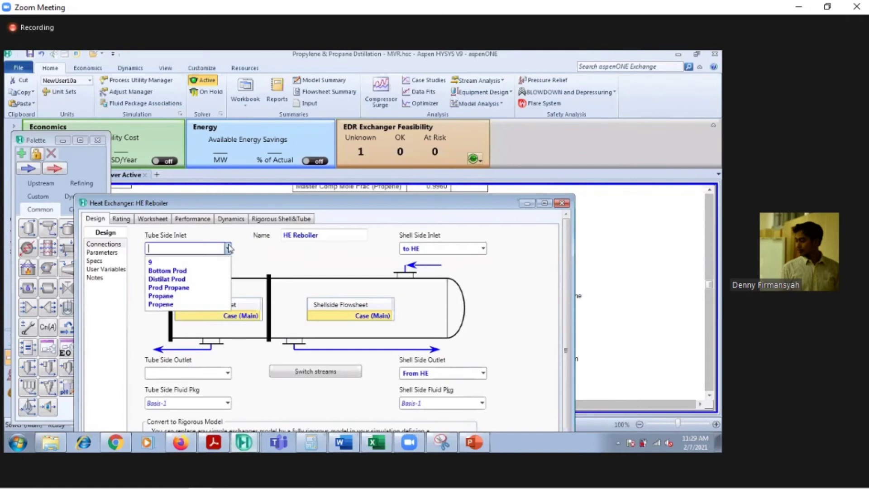
pyautogui.click(229, 248)
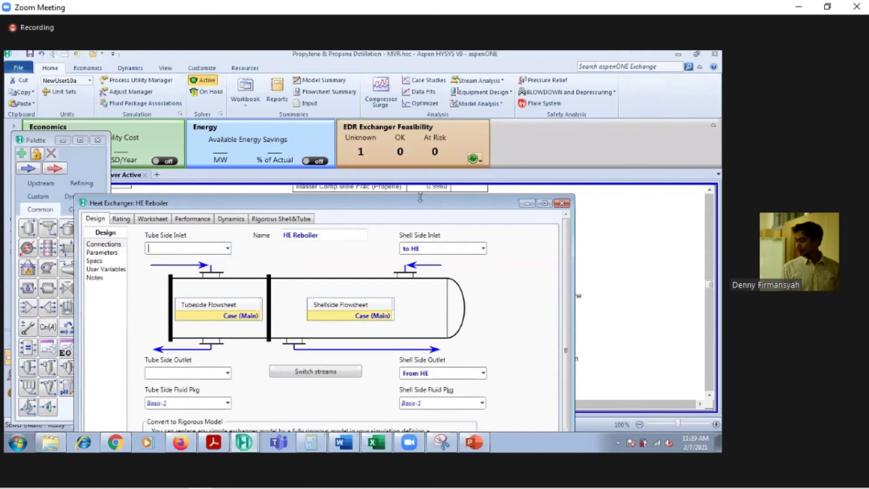
pyautogui.moveTo(421, 204); pyautogui.dragTo(433, 200)
pyautogui.click(240, 243)
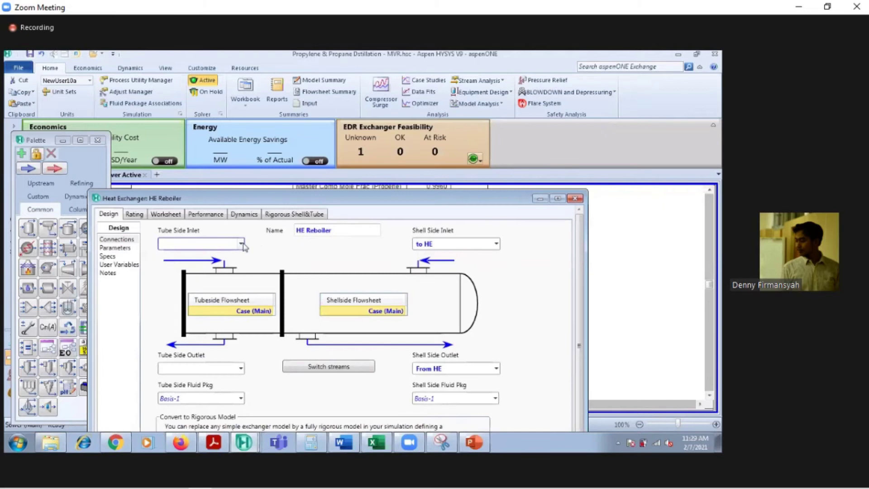
pyautogui.click(226, 257)
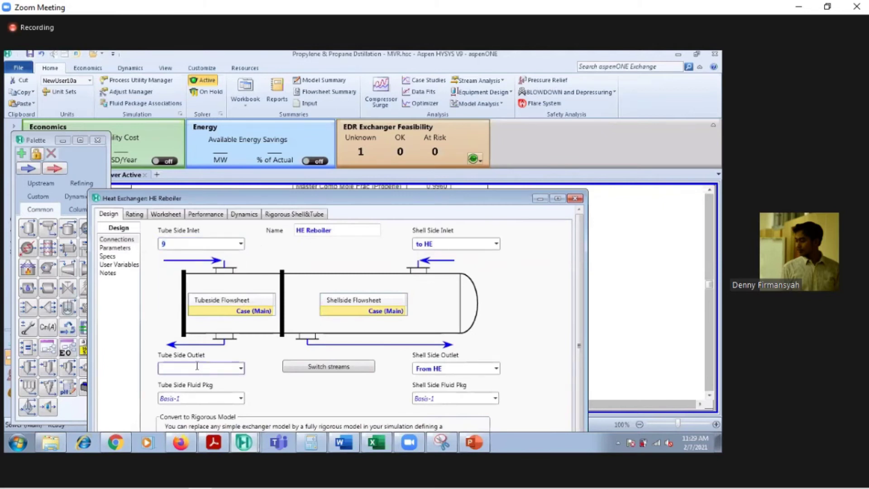
pyautogui.write('10')
pyautogui.press('Return')
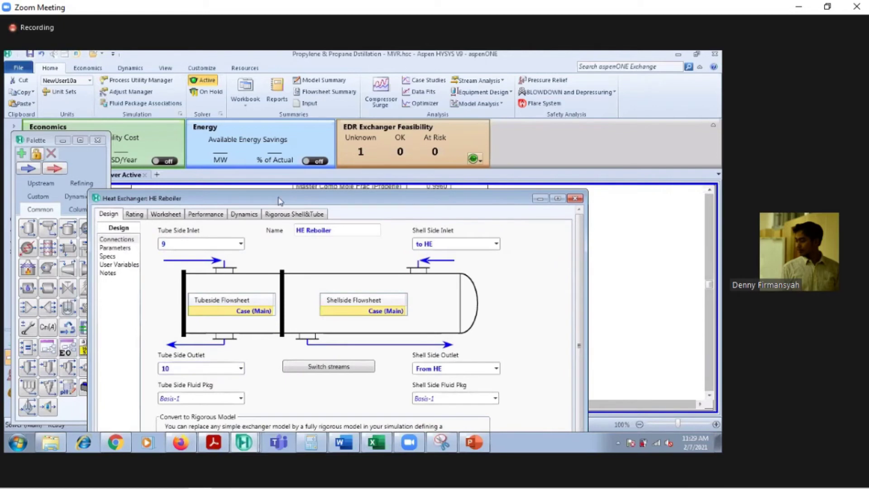
pyautogui.moveTo(280, 197); pyautogui.dragTo(343, 93)
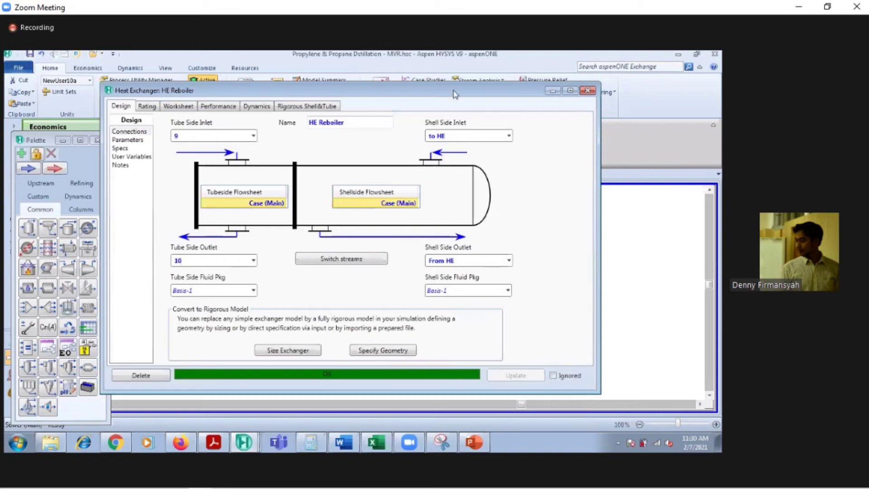
pyautogui.moveTo(456, 95); pyautogui.dragTo(403, 103)
pyautogui.click(536, 98)
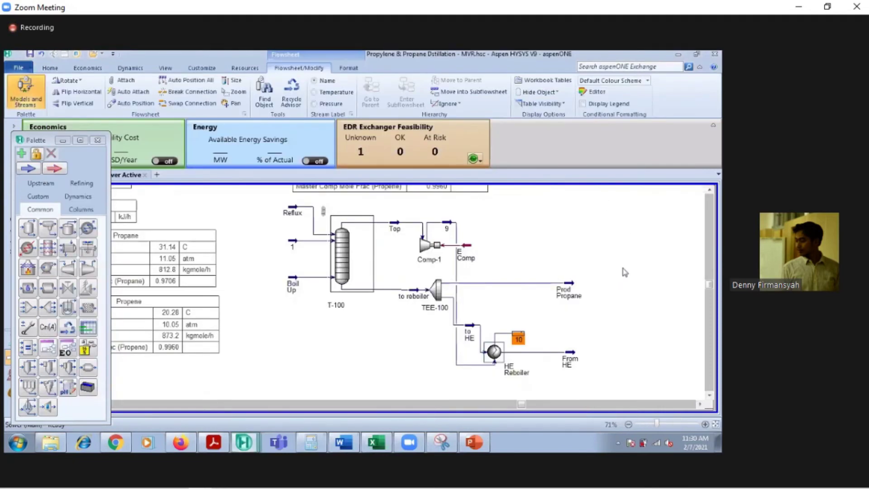
pyautogui.click(501, 352)
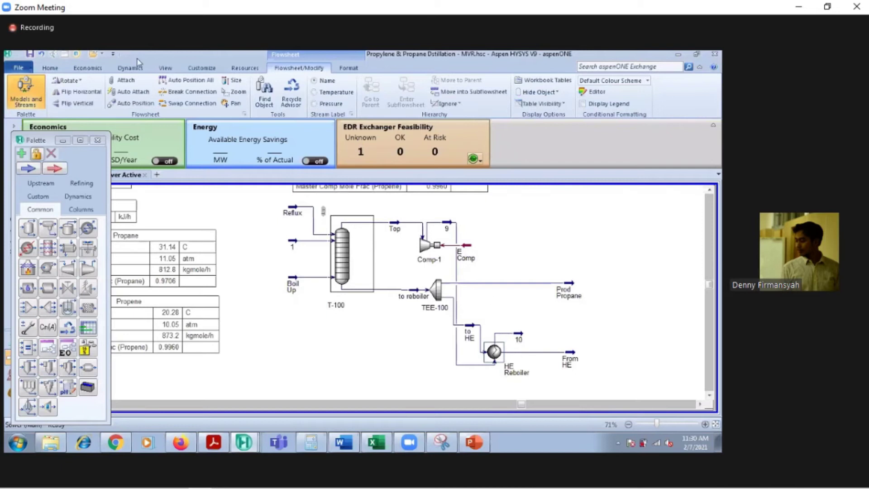
# Rotate and flip the HE Reboiler icon so stream 9 enters from above, to HE enters from the left and stream 10 leaves below
pyautogui.click(68, 82)
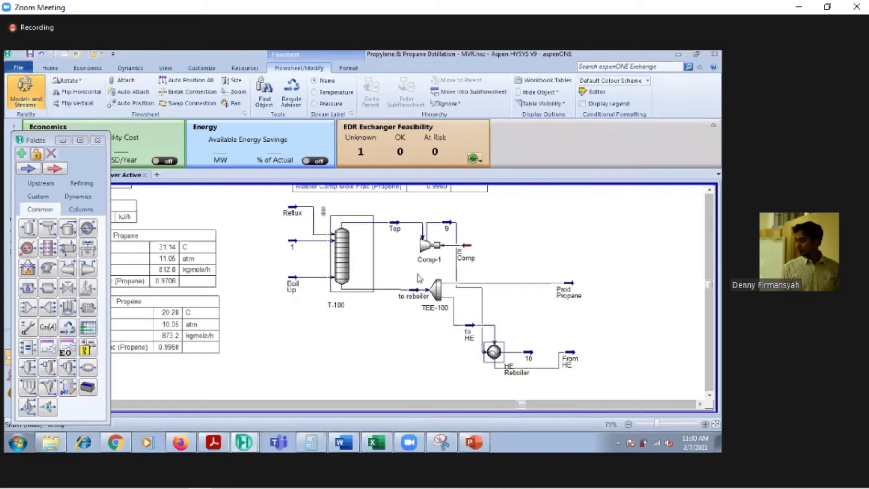
pyautogui.moveTo(453, 267); pyautogui.dragTo(505, 268)
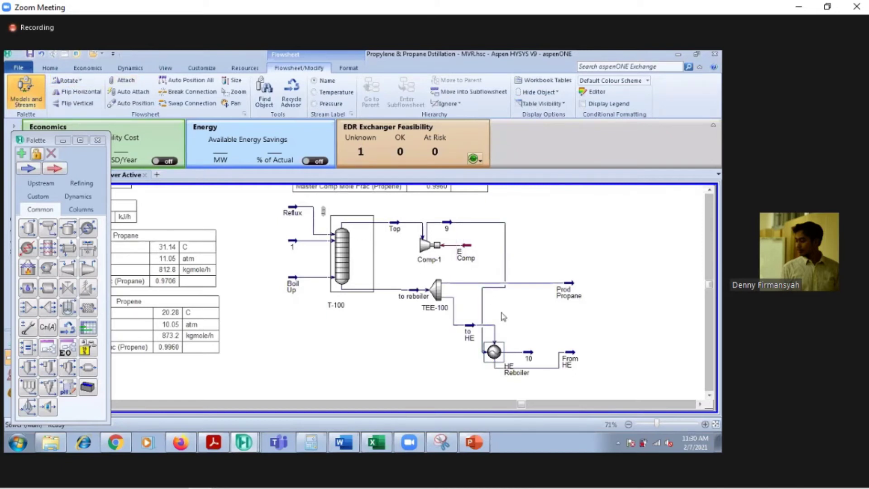
pyautogui.click(69, 81)
pyautogui.click(606, 328)
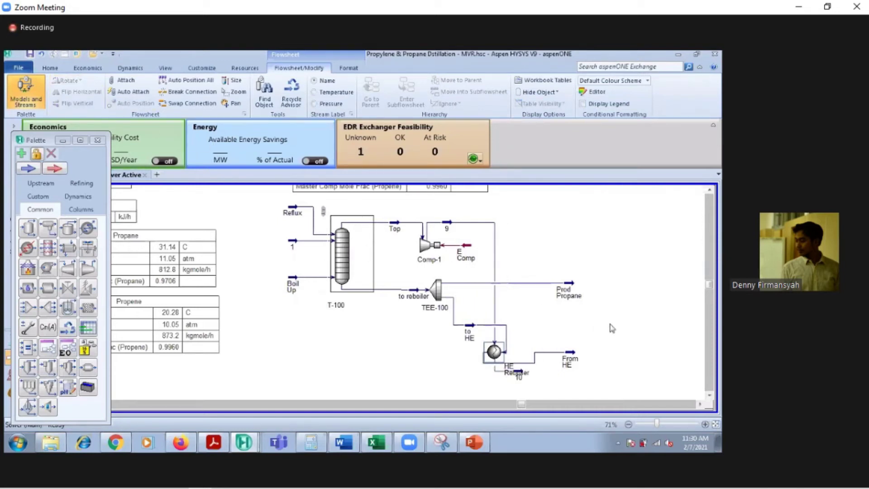
pyautogui.click(505, 348)
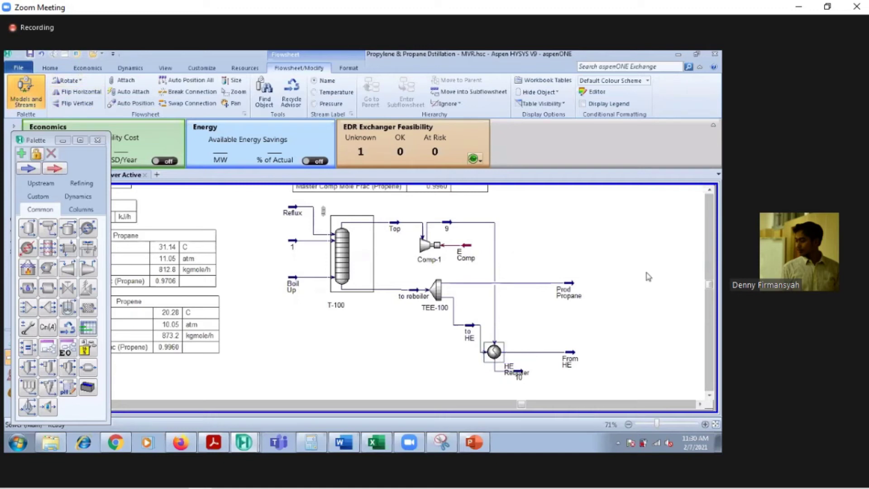
# Move HE Reboiler and the From HE stream level with the to HE stream, and place stream 10 below the exchanger
pyautogui.moveTo(496, 349); pyautogui.dragTo(504, 325)
pyautogui.moveTo(571, 356); pyautogui.dragTo(585, 330)
pyautogui.moveTo(533, 351); pyautogui.dragTo(535, 383)
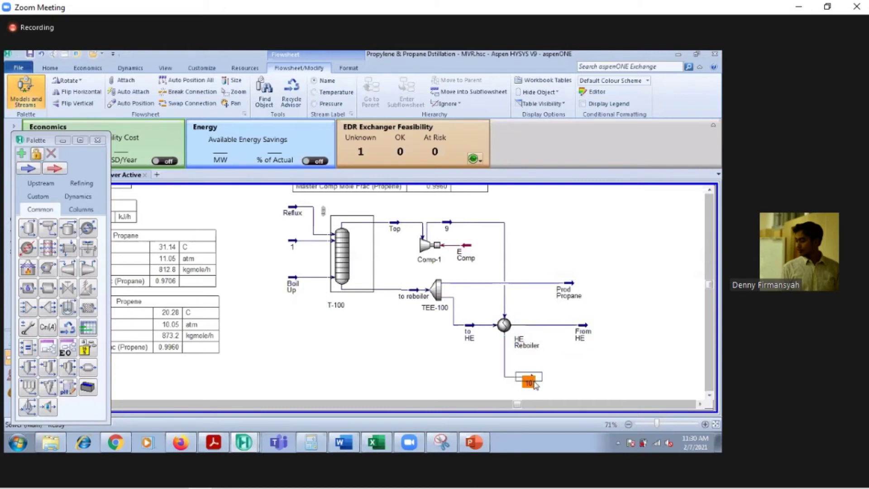
pyautogui.click(634, 295)
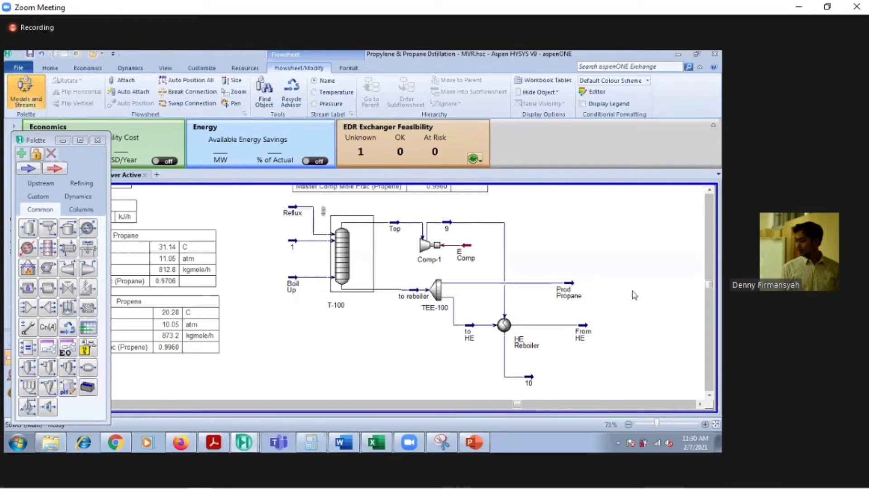
# Add a Recycle block below column T-100 and connect the From HE stream as its inlet
pyautogui.press('F4')
pyautogui.press('F4')
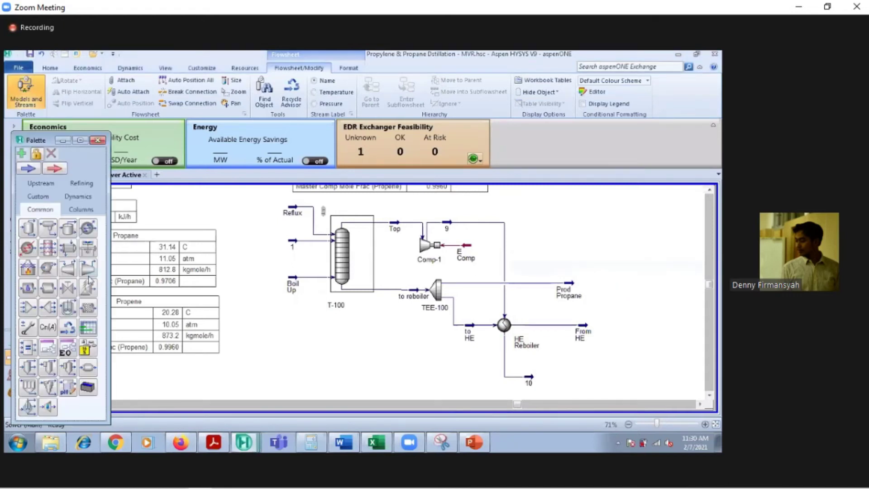
pyautogui.click(68, 327)
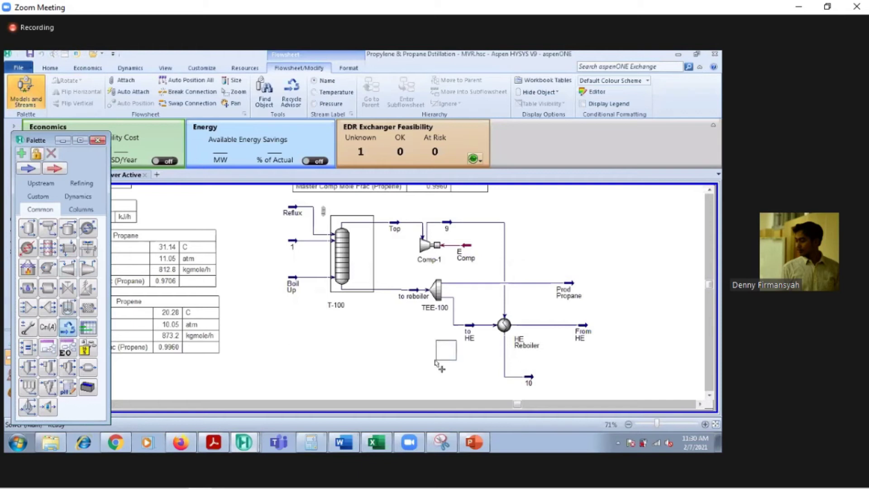
pyautogui.click(336, 382)
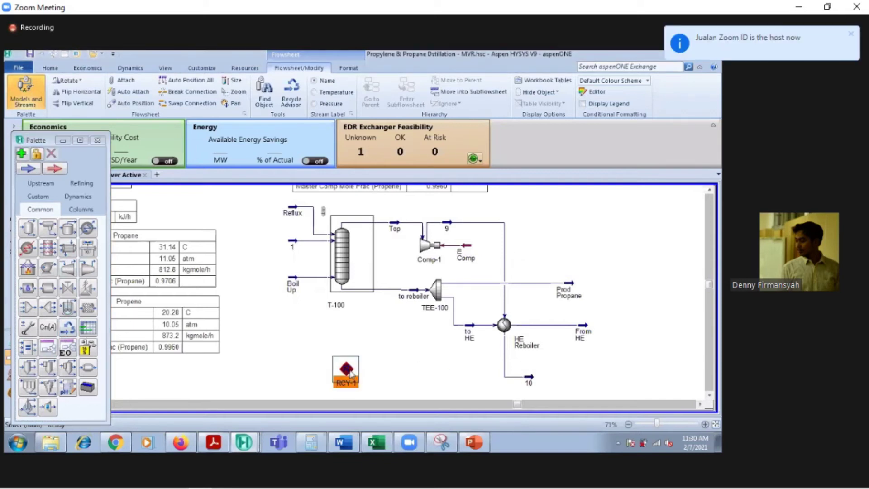
pyautogui.doubleClick(351, 374)
pyautogui.click(174, 229)
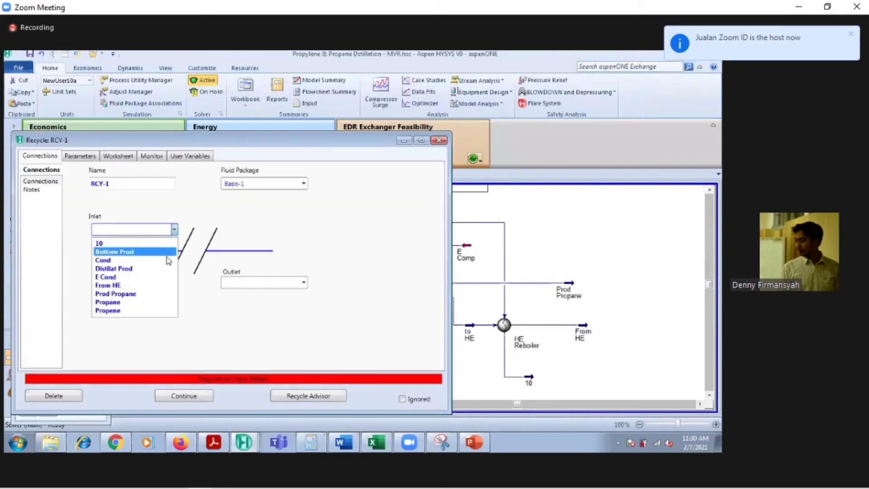
pyautogui.click(154, 285)
pyautogui.click(439, 140)
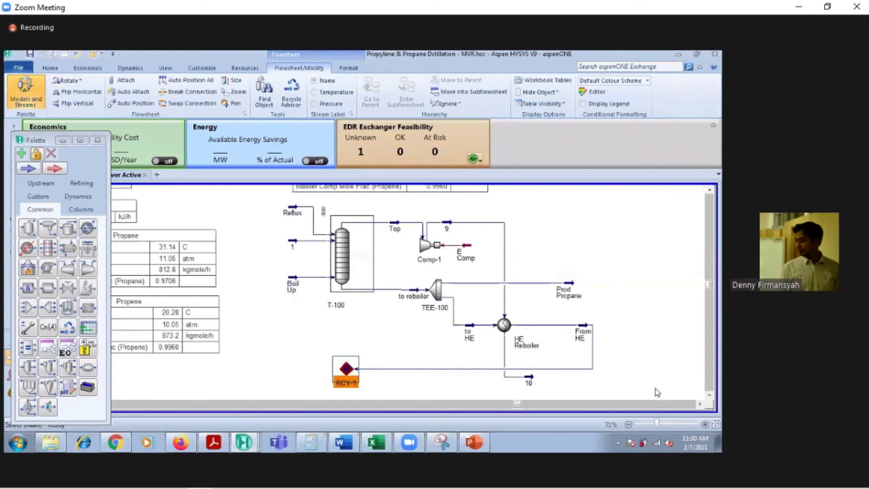
# Reposition stream 10 above the recycle line and move the Prod Propane stream farther to the right on the flowsheet
pyautogui.moveTo(530, 383); pyautogui.dragTo(549, 364)
pyautogui.moveTo(570, 285); pyautogui.dragTo(660, 291)
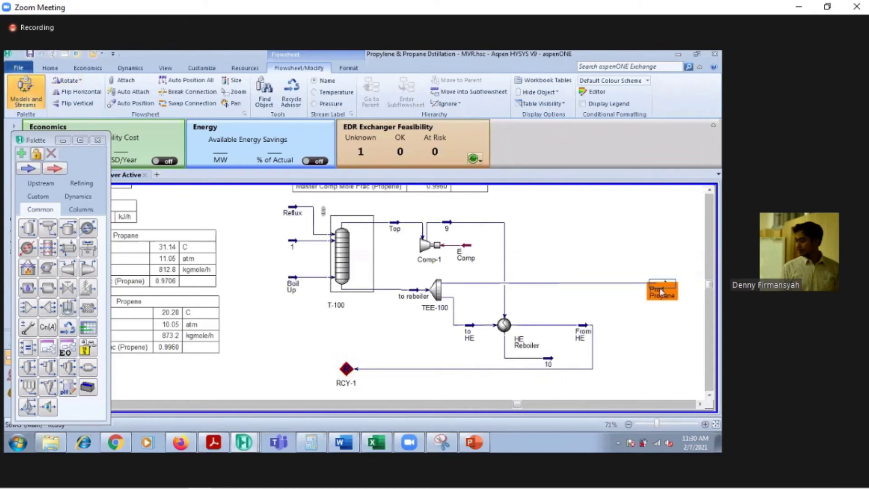
pyautogui.click(549, 362)
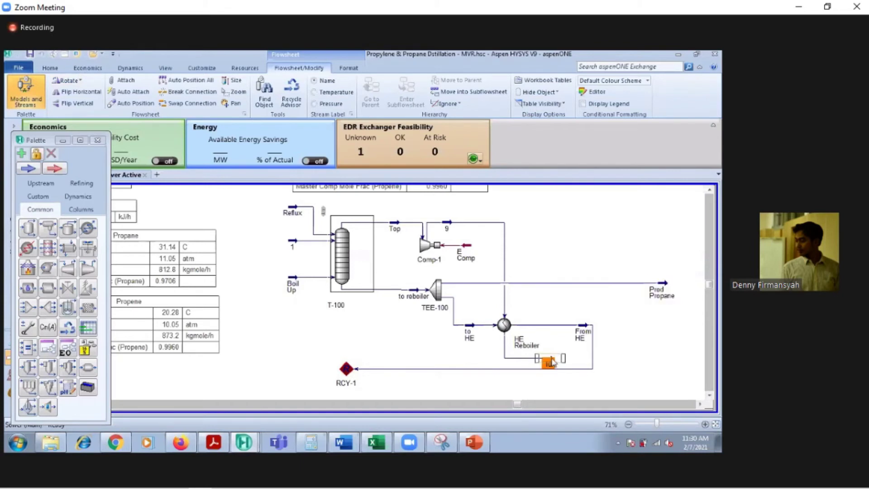
pyautogui.click(709, 191)
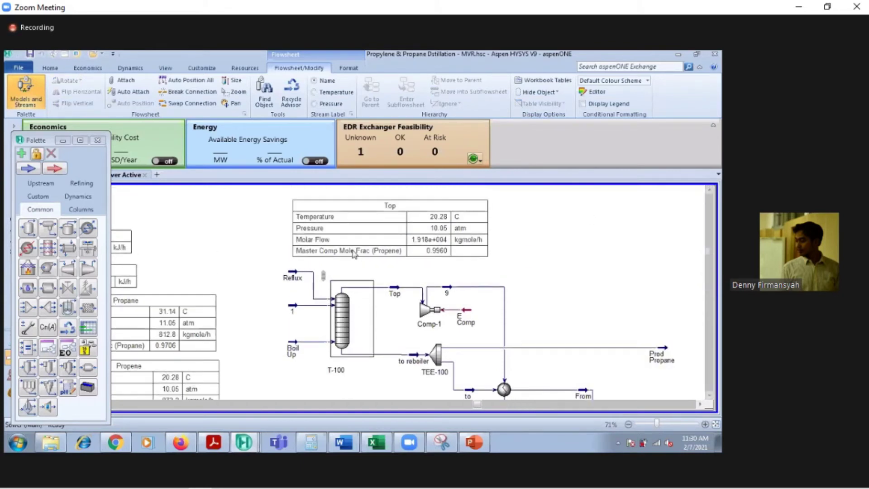
pyautogui.click(709, 394)
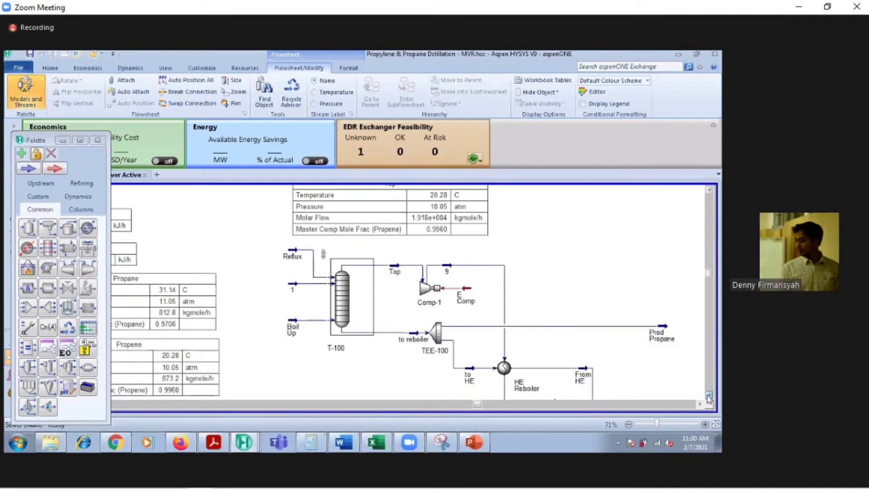
pyautogui.click(710, 395)
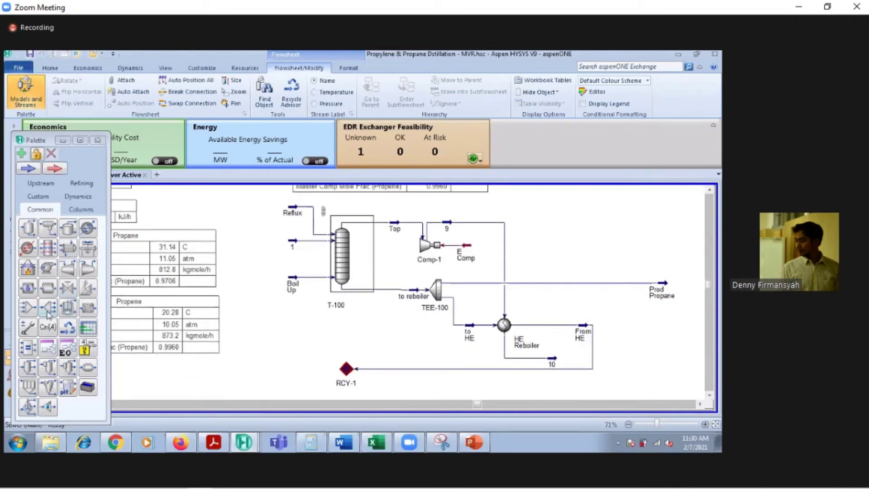
# Add a second tee in the empty area above the HE Reboiler outlet stream and rotate it so its outlets face upward
pyautogui.click(28, 309)
pyautogui.hotkey('alt', 'Tab')
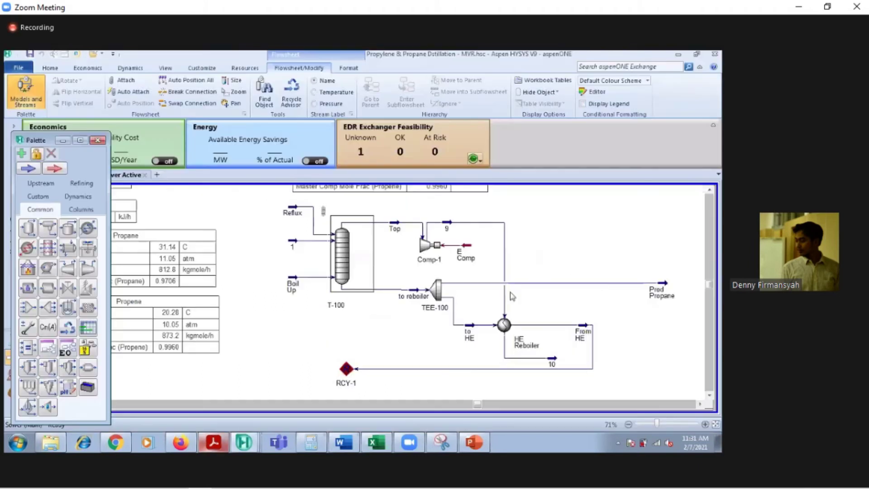
pyautogui.click(677, 56)
pyautogui.click(48, 308)
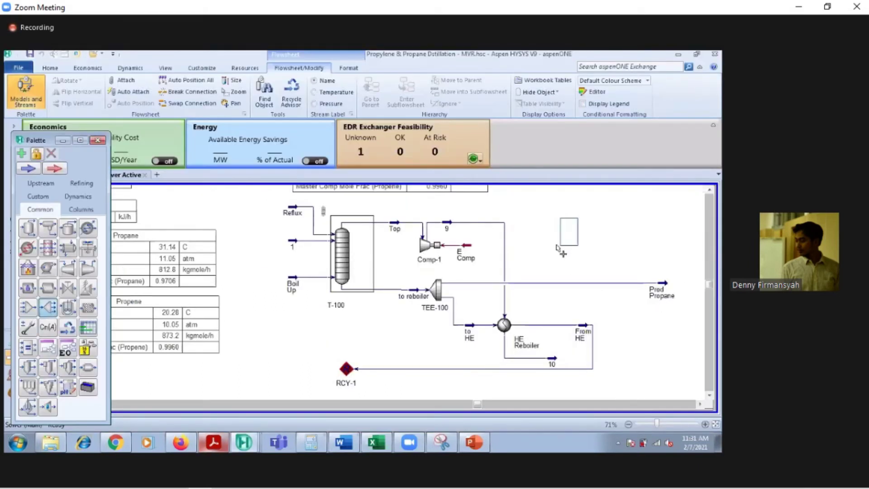
pyautogui.click(563, 226)
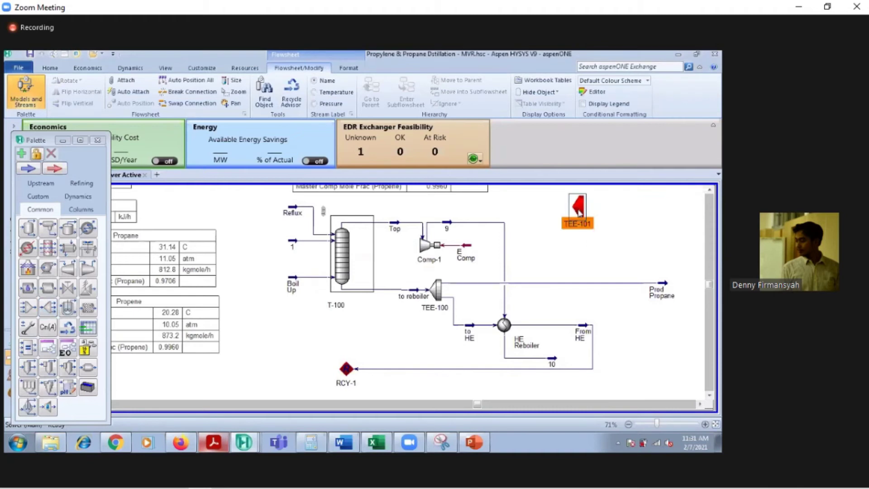
pyautogui.click(67, 80)
pyautogui.click(73, 91)
pyautogui.click(613, 261)
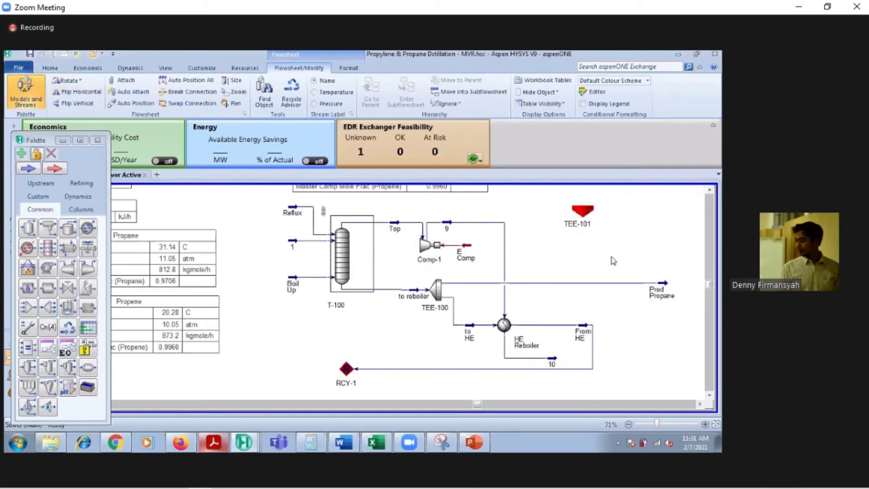
# Set TEE-101's inlet to stream 10 and name its first outlet stream Prod Propene
pyautogui.doubleClick(584, 225)
pyautogui.click(174, 244)
pyautogui.click(156, 256)
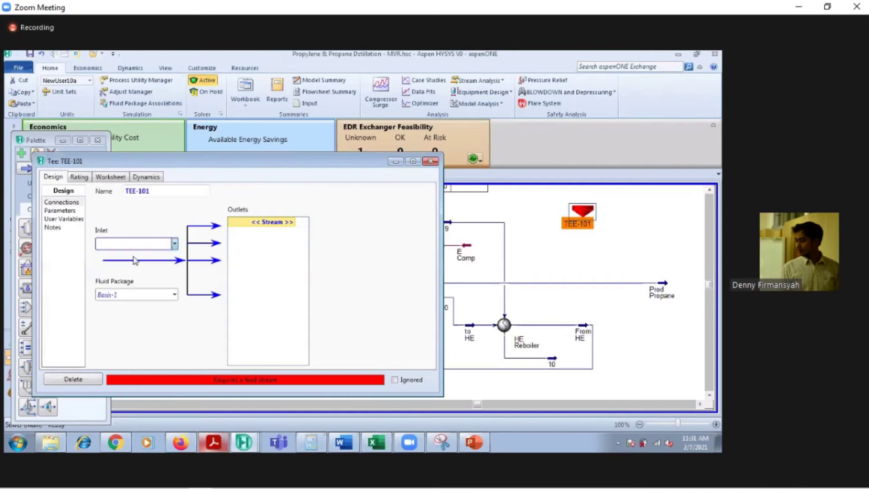
pyautogui.click(269, 224)
pyautogui.write('Propene')
pyautogui.press('Return')
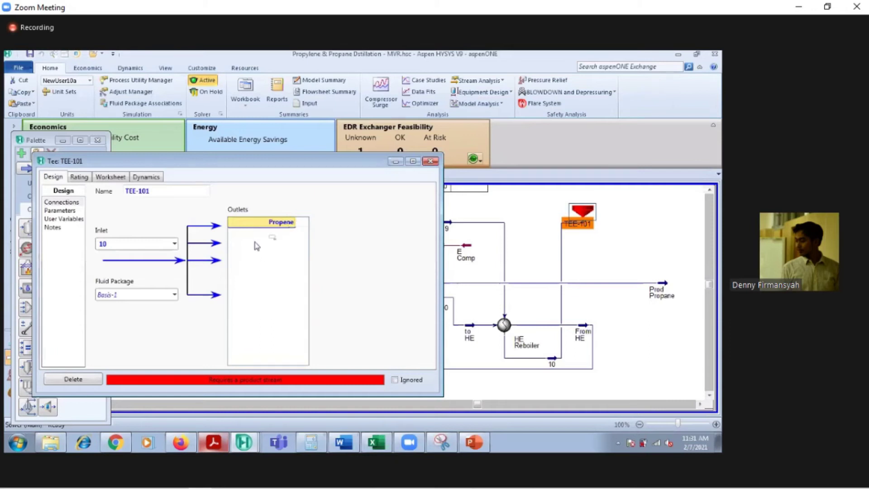
pyautogui.click(256, 224)
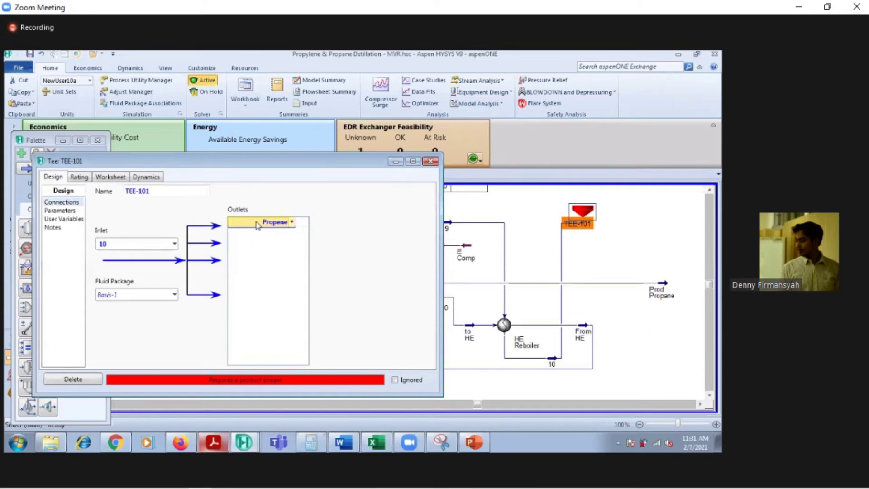
pyautogui.write('P')
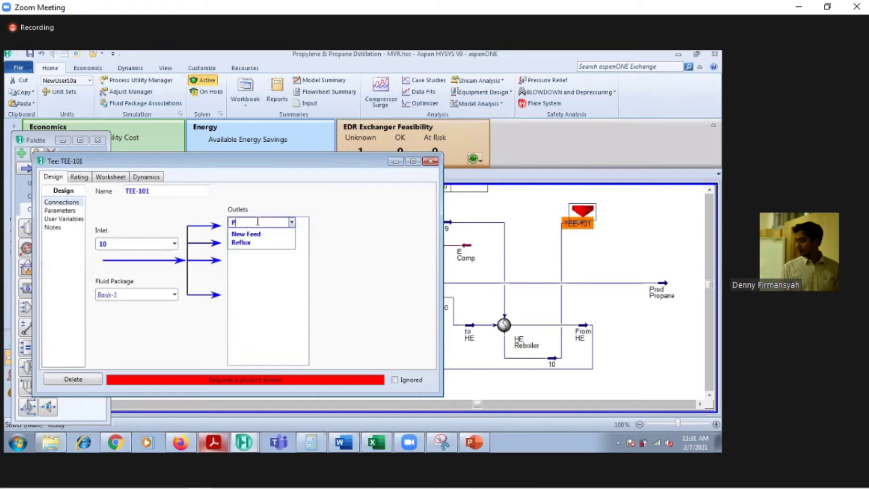
pyautogui.write('rod Propene')
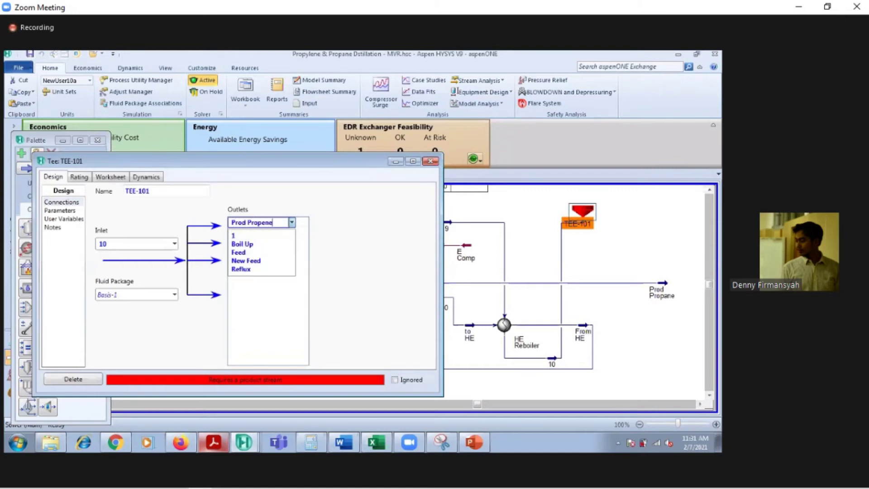
pyautogui.press('Return')
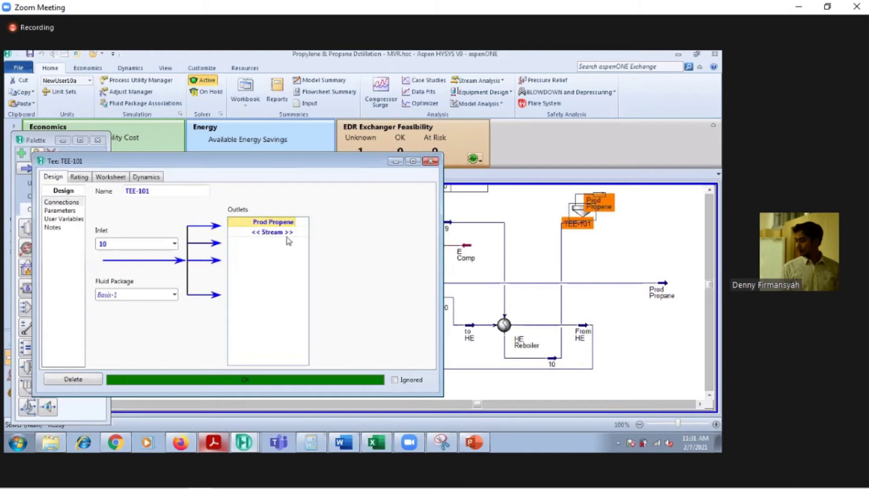
# Add a second outlet stream named "to valve" to TEE-101 and close its properties
pyautogui.write('to ')
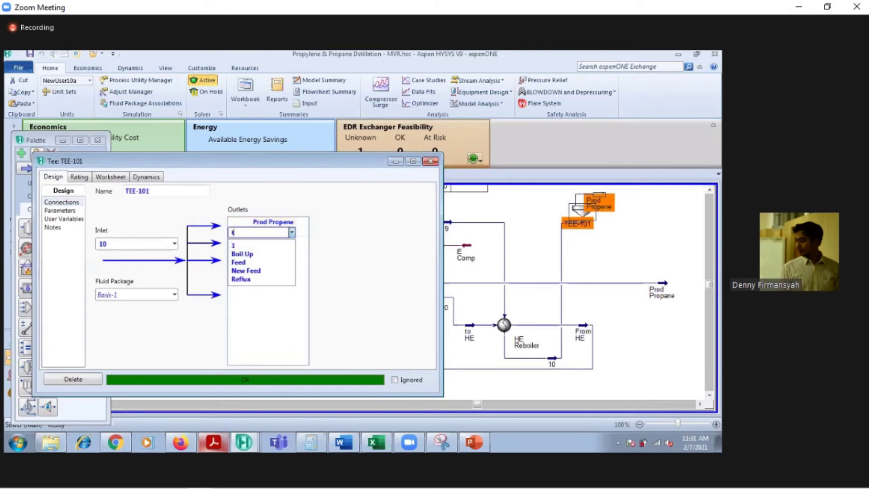
pyautogui.write('valve')
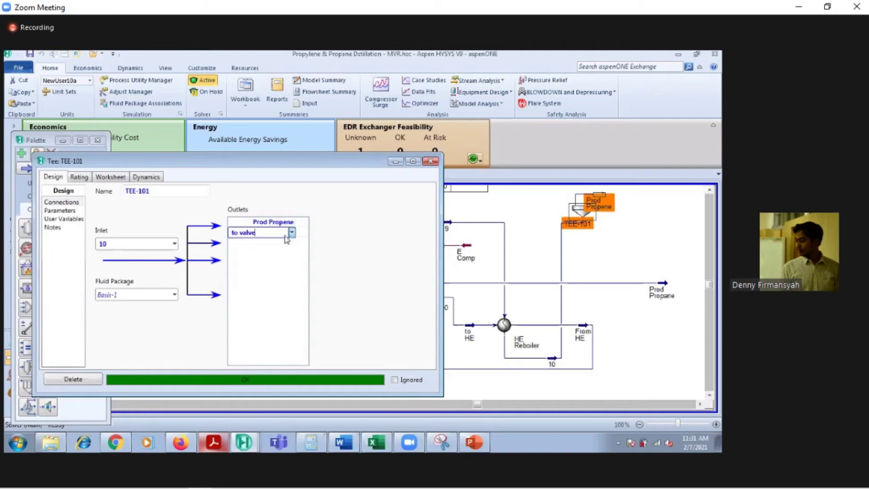
pyautogui.press('Return')
pyautogui.click(430, 161)
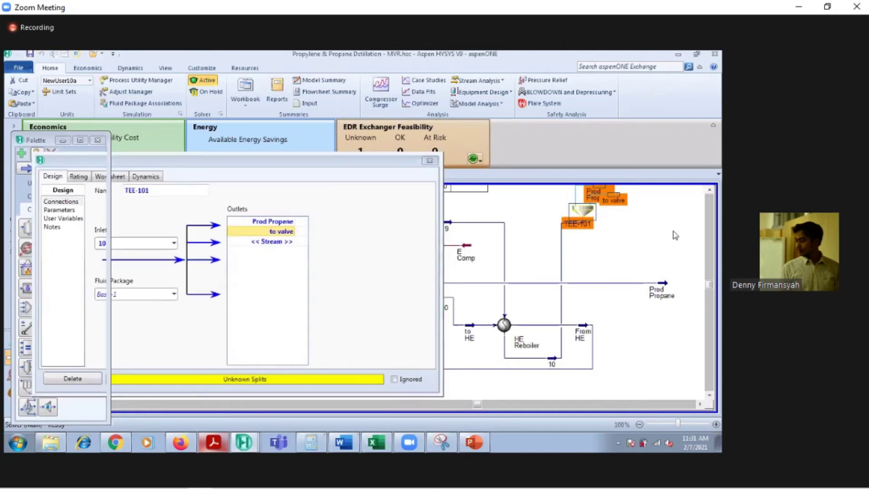
# Rearrange the flowsheet: align TEE-101 above stream 10, move the Top table clear, and spread Prod Propene and to valve to opposite sides of the tee
pyautogui.moveTo(589, 216); pyautogui.dragTo(566, 203)
pyautogui.scroll(3, 532, 246)
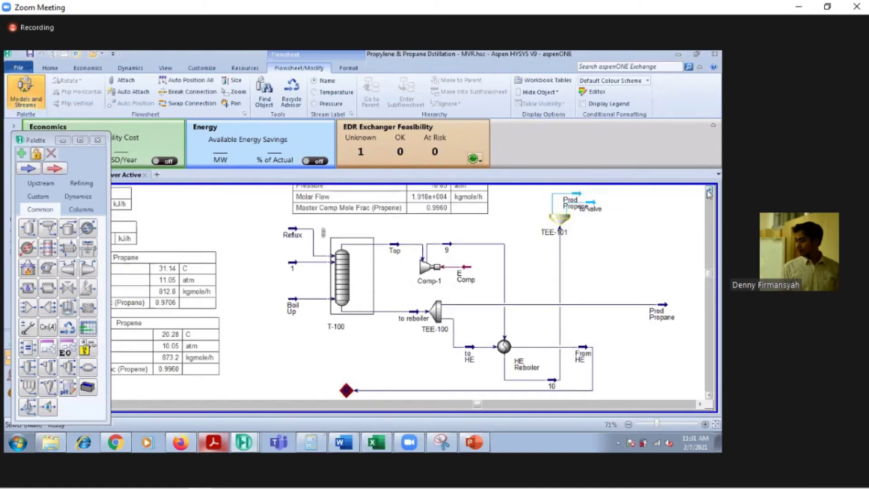
pyautogui.moveTo(458, 250); pyautogui.dragTo(317, 227)
pyautogui.moveTo(317, 228); pyautogui.dragTo(317, 227)
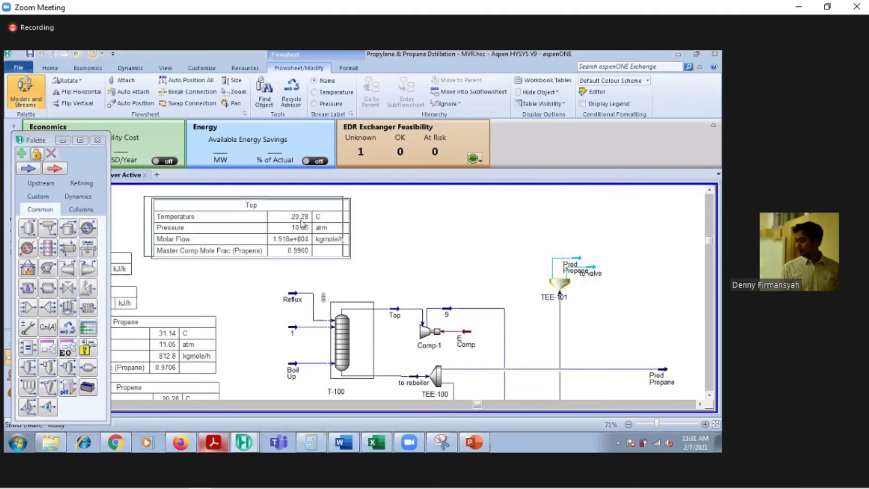
pyautogui.moveTo(709, 214); pyautogui.dragTo(650, 198)
pyautogui.moveTo(578, 278); pyautogui.dragTo(466, 278)
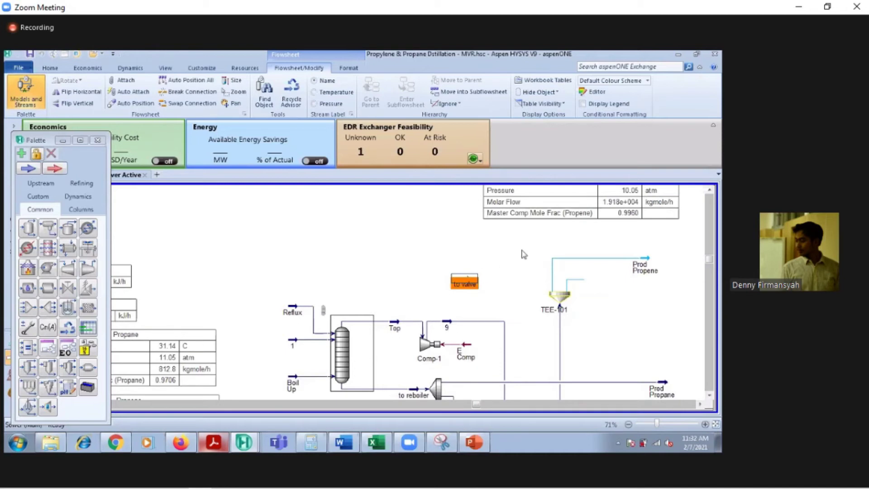
# Look up the Propene molar flow in the Word document and set Prod Propene's molar flow to 868.4 kgmole/h in HYSYS
pyautogui.click(650, 265)
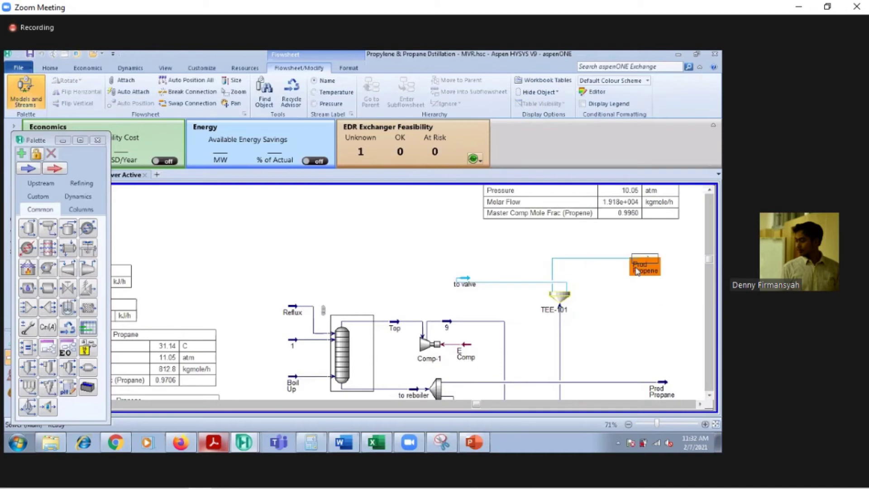
pyautogui.click(473, 447)
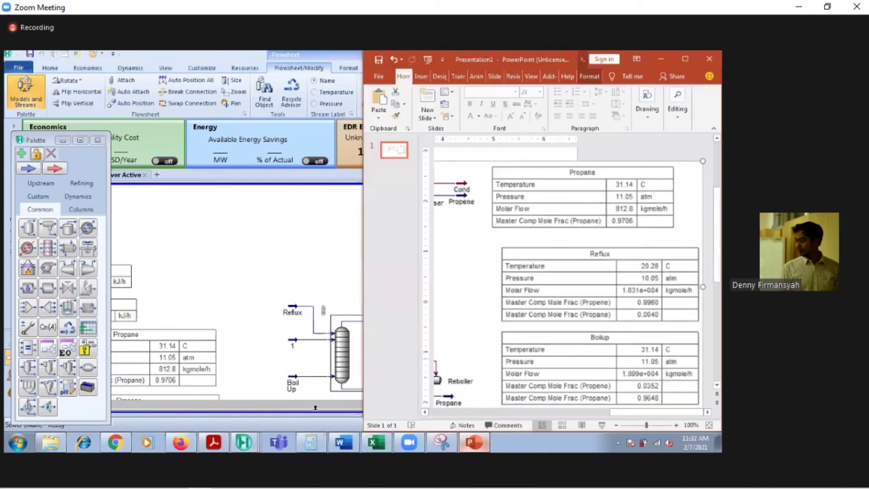
pyautogui.hotkey('alt', 'Tab')
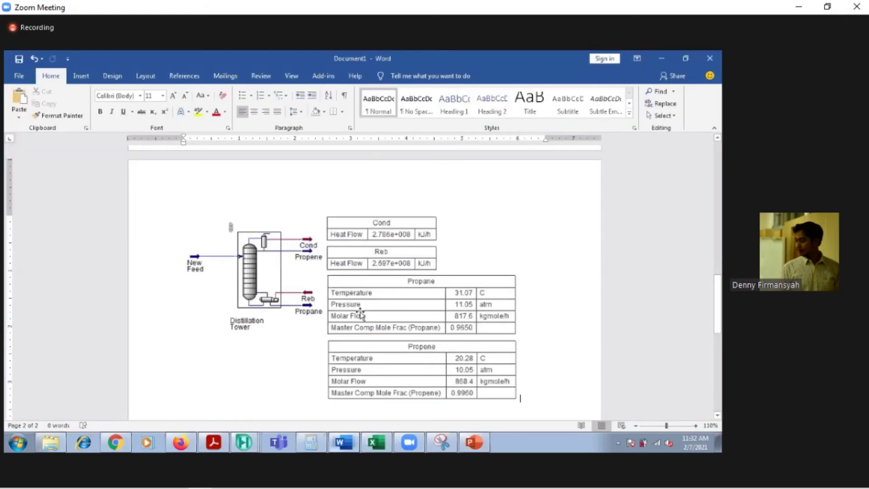
pyautogui.scroll(-1, 361, 313)
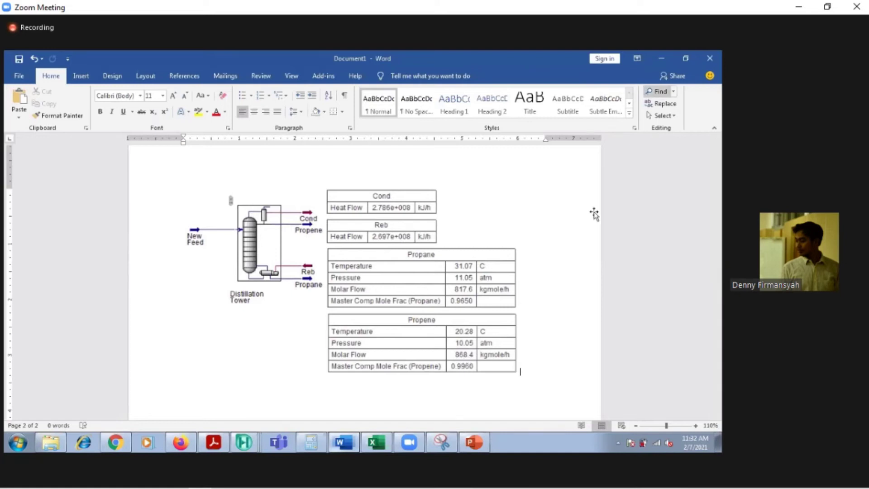
pyautogui.hotkey('alt', 'Tab')
pyautogui.doubleClick(646, 266)
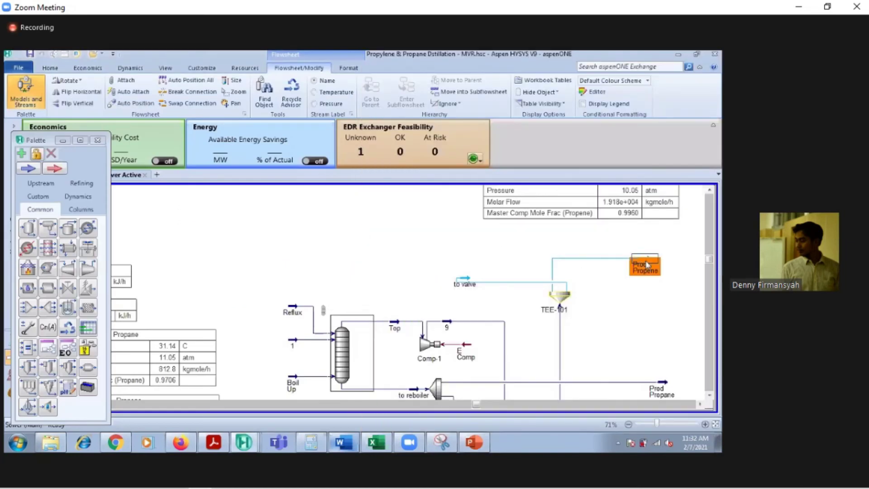
pyautogui.click(309, 254)
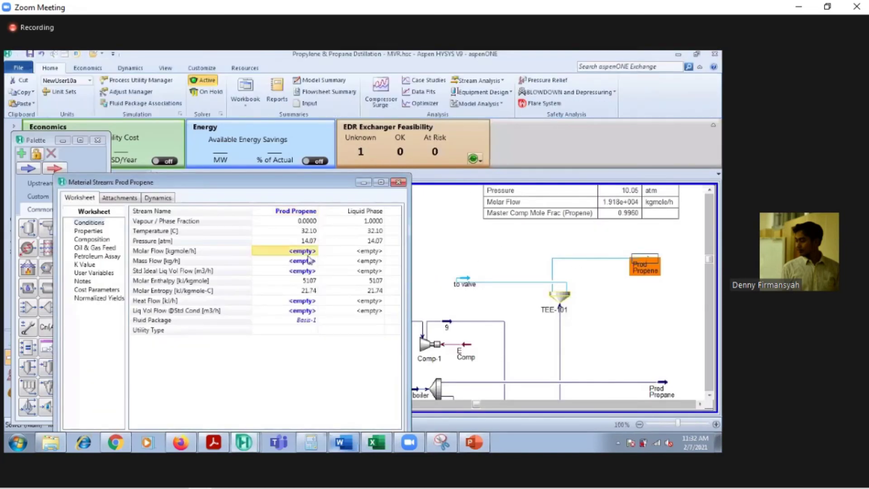
pyautogui.write('868.4')
pyautogui.press('Return')
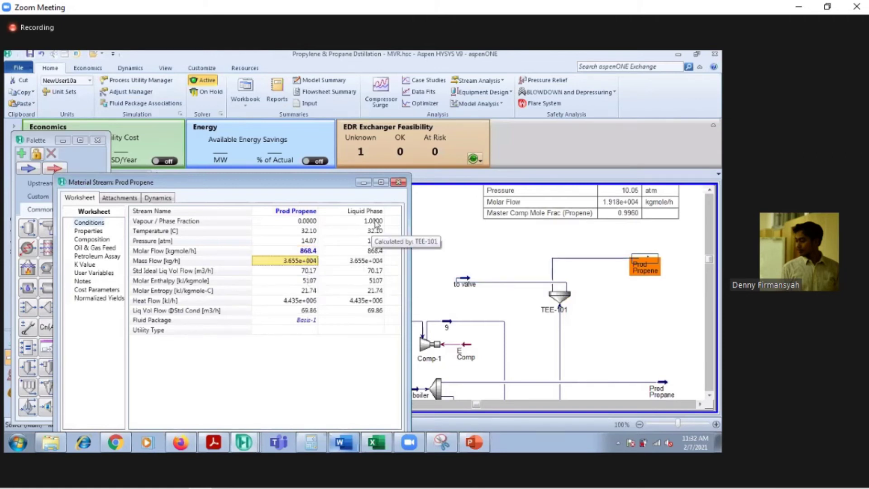
pyautogui.click(398, 182)
# Move the to valve stream closer to TEE-101 and place a valve beside its outer end
pyautogui.moveTo(464, 280); pyautogui.dragTo(491, 267)
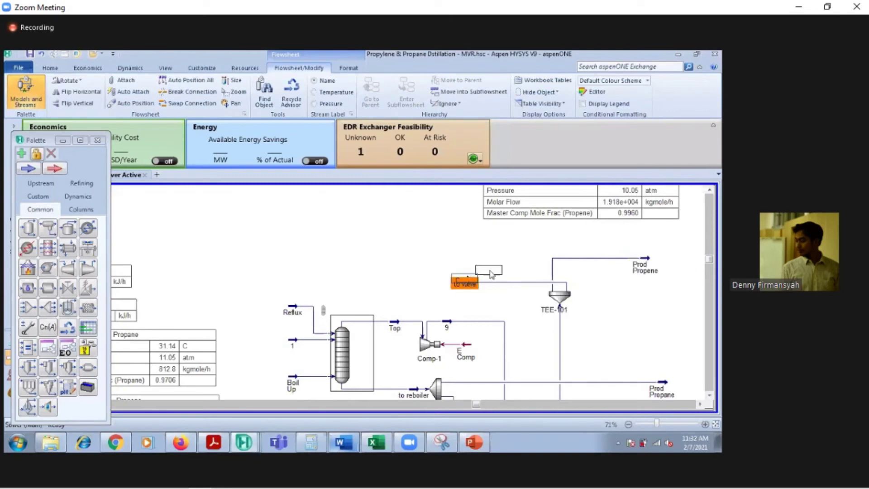
pyautogui.click(622, 322)
pyautogui.moveTo(71, 299); pyautogui.dragTo(448, 253)
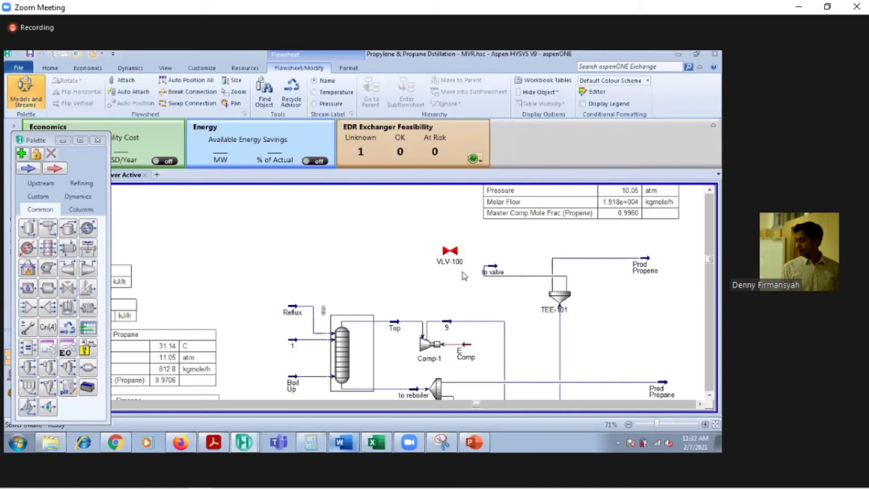
pyautogui.moveTo(492, 270); pyautogui.dragTo(493, 261)
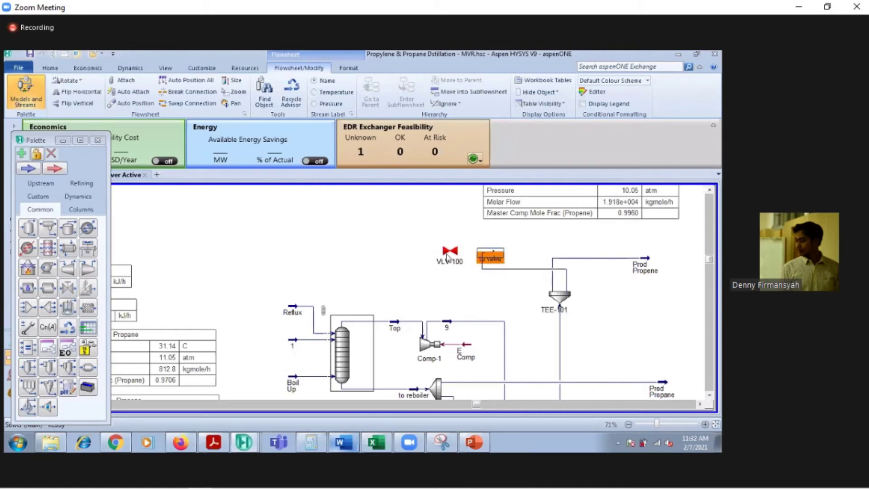
pyautogui.click(447, 255)
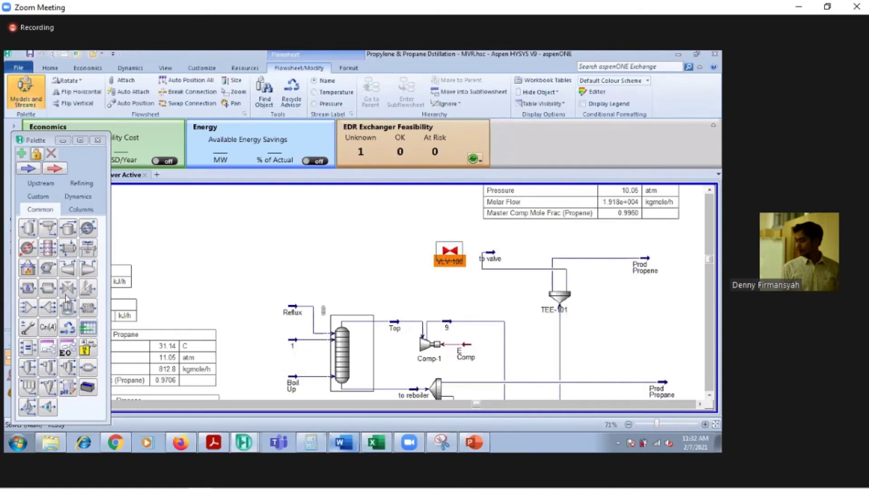
# Place a cooler beside VLV-100 and a recycle block between the cooler and the Reflux stream
pyautogui.click(88, 228)
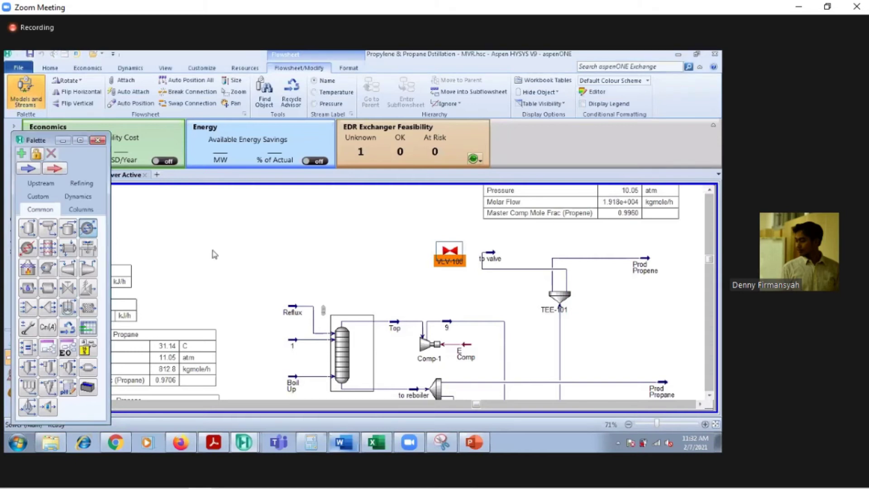
pyautogui.click(381, 263)
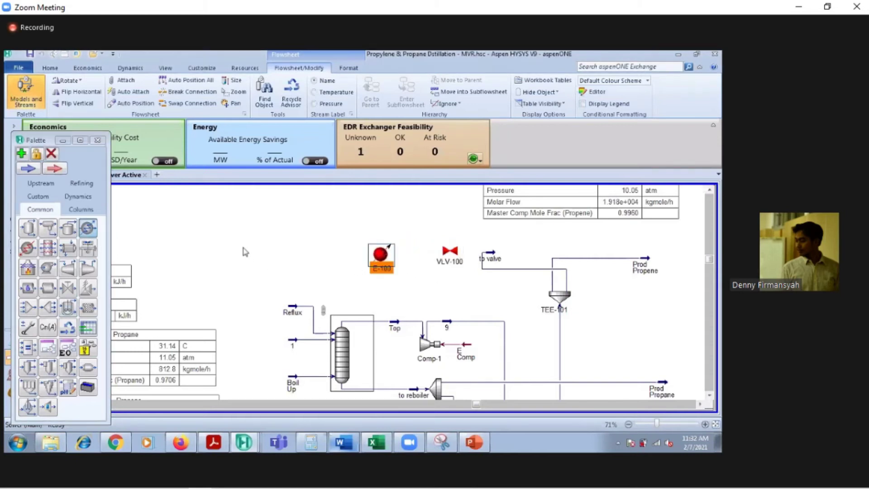
pyautogui.click(69, 327)
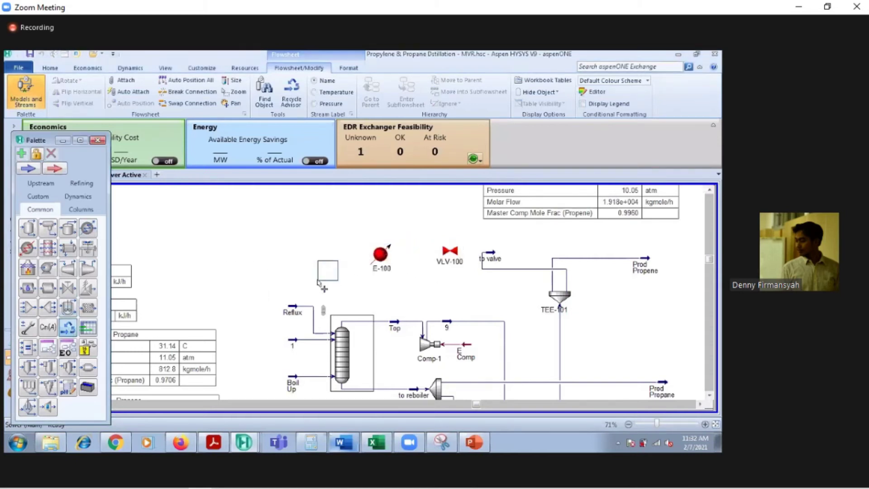
pyautogui.click(300, 278)
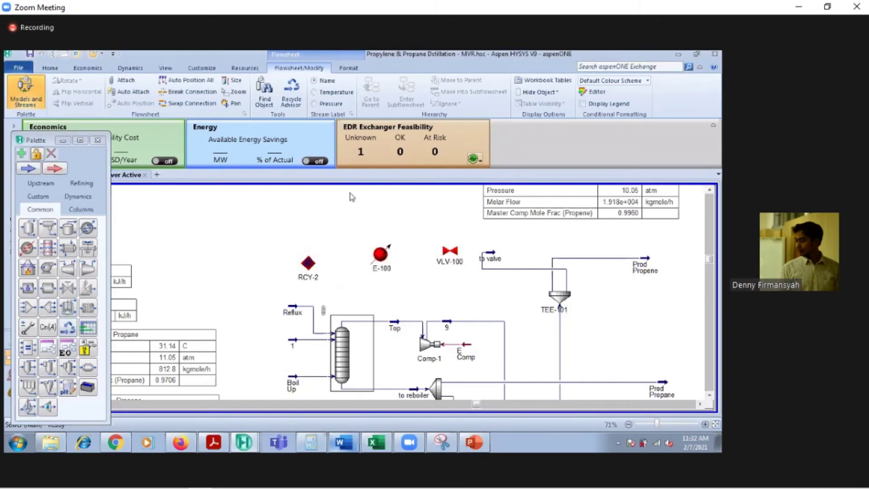
# Connect VLV-100 with inlet "to valve" and a new outlet stream "to cooler", and flip the valve horizontally
pyautogui.doubleClick(454, 252)
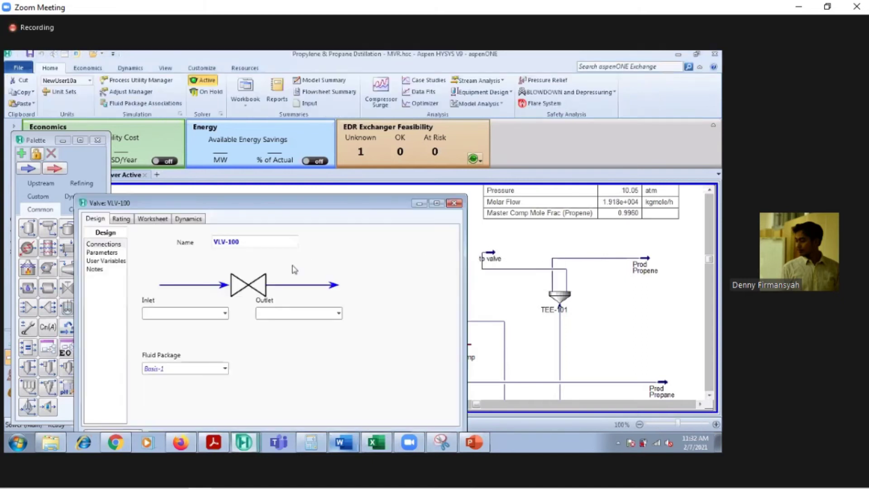
pyautogui.click(225, 313)
pyautogui.click(194, 382)
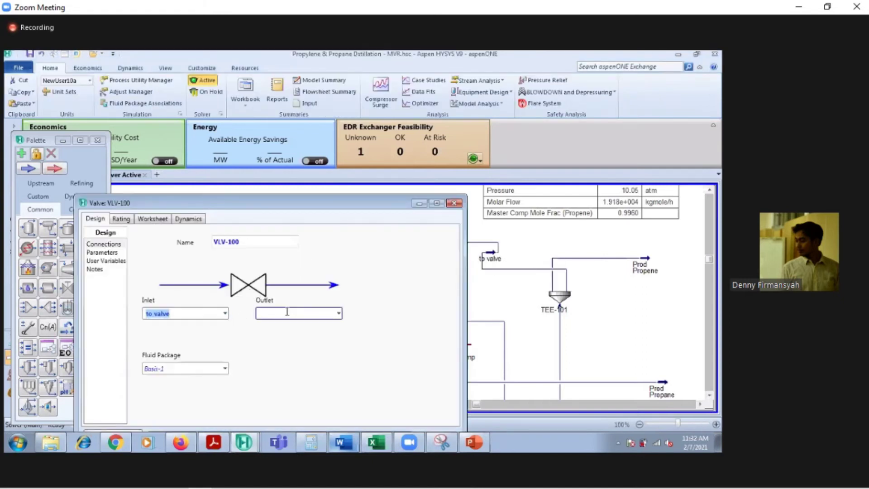
pyautogui.click(288, 312)
pyautogui.write('to cooler')
pyautogui.press('Return')
pyautogui.click(453, 203)
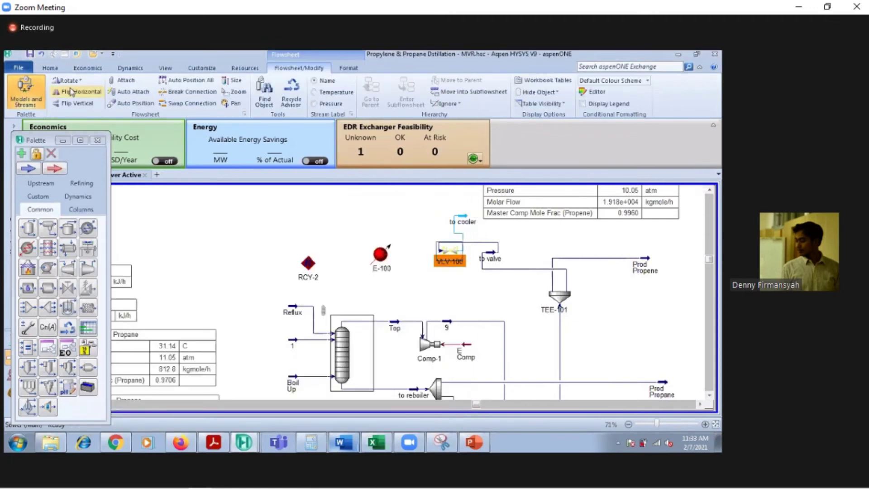
pyautogui.click(73, 92)
pyautogui.click(496, 256)
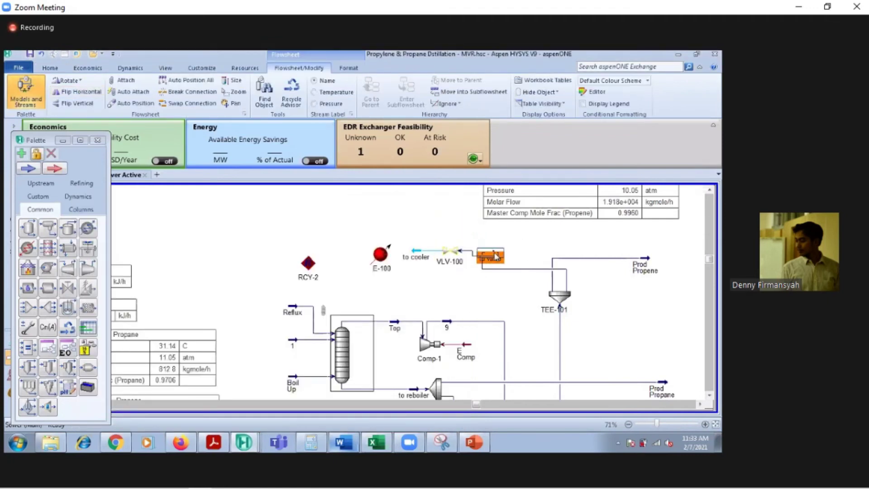
# Flip the to valve stream horizontally and move the Prod Propene stream down, clear of the to valve line
pyautogui.click(81, 92)
pyautogui.click(626, 271)
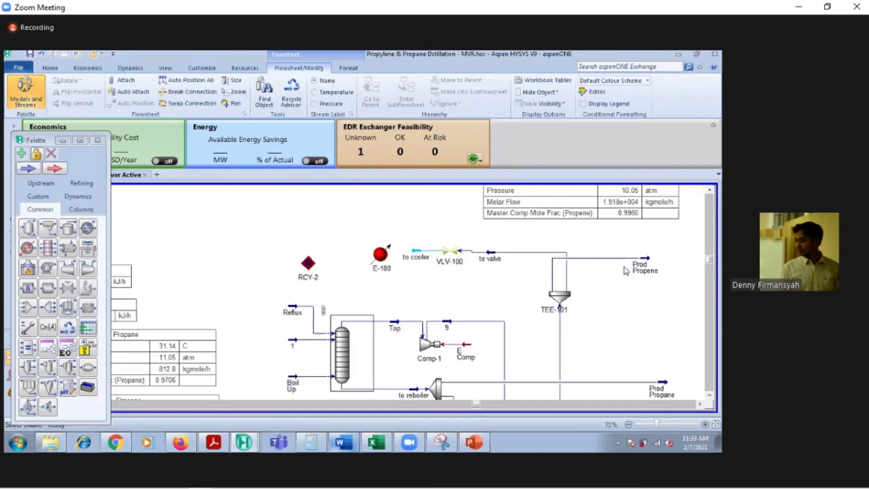
pyautogui.click(640, 267)
pyautogui.moveTo(640, 267); pyautogui.dragTo(652, 287)
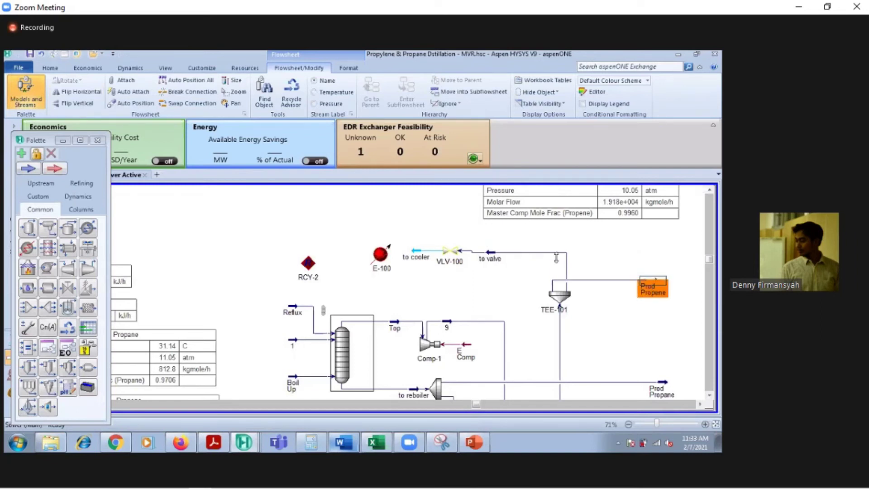
# Line up cooler E-100 and recycle RCY-2 with VLV-100 in the flowsheet
pyautogui.click(439, 257)
pyautogui.click(382, 255)
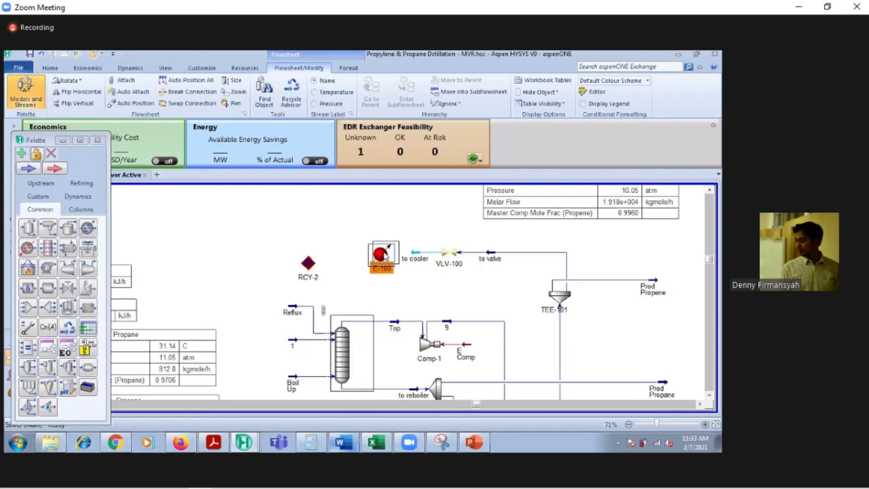
pyautogui.click(307, 263)
pyautogui.moveTo(308, 263); pyautogui.dragTo(312, 251)
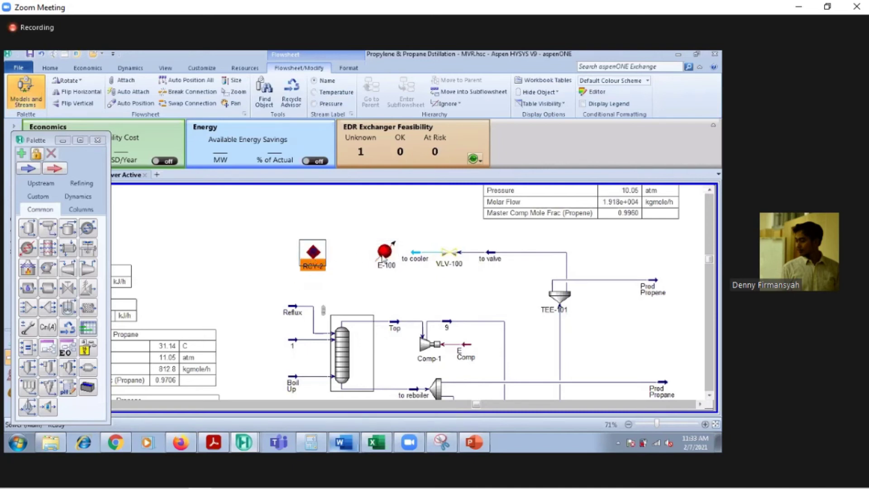
# Connect cooler E-100 with inlet "to cooler", a new outlet stream "out cooler" and a new energy stream "E- Cooler"
pyautogui.doubleClick(385, 252)
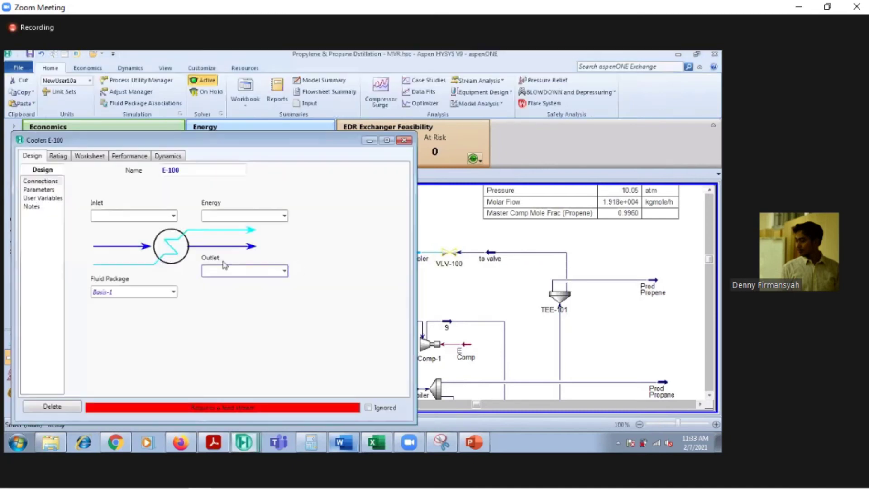
pyautogui.click(174, 217)
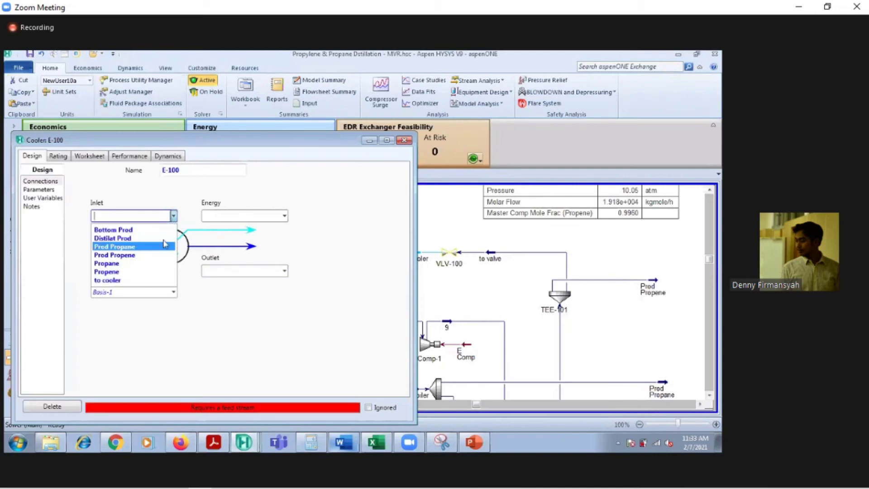
pyautogui.click(145, 277)
pyautogui.click(221, 272)
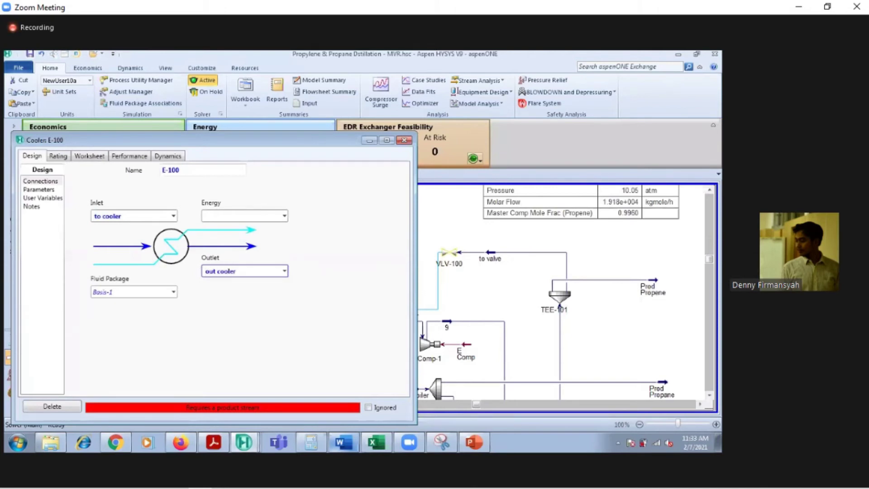
pyautogui.press('Return')
pyautogui.click(217, 216)
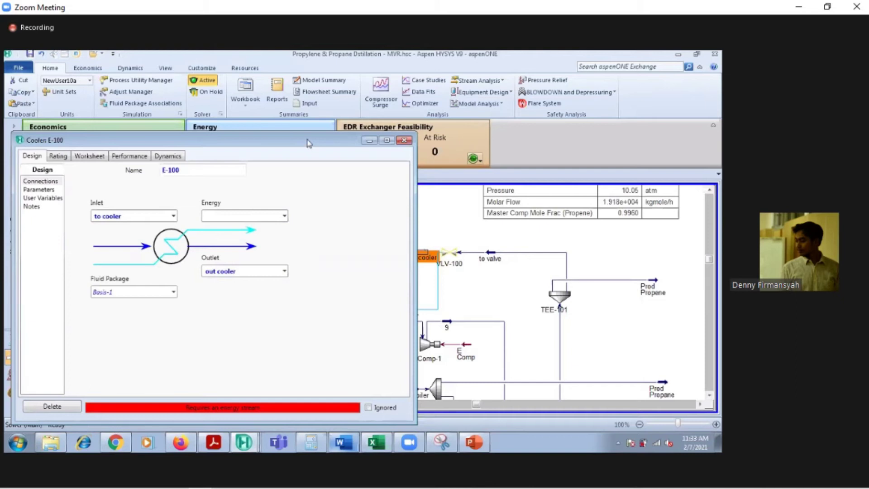
pyautogui.click(270, 220)
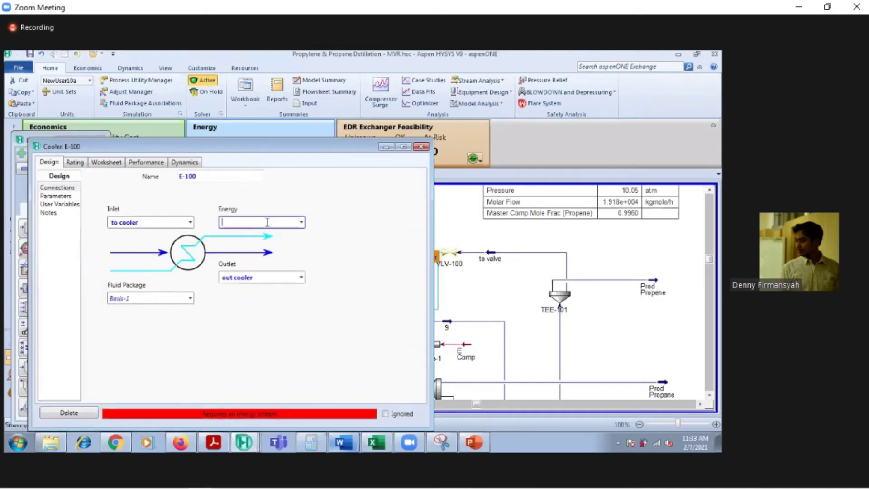
pyautogui.write('E- Cooler')
pyautogui.press('Return')
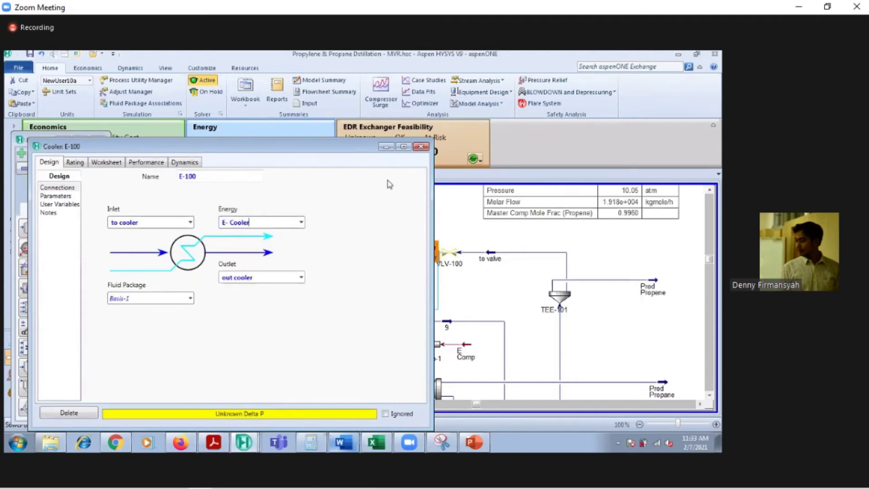
pyautogui.click(443, 235)
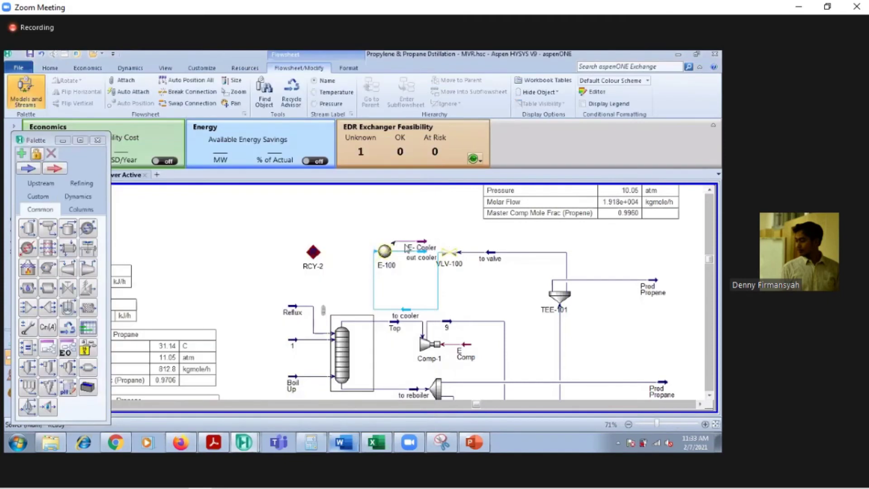
# Set the Delta P of cooler E-100 to 0 kPa
pyautogui.doubleClick(406, 248)
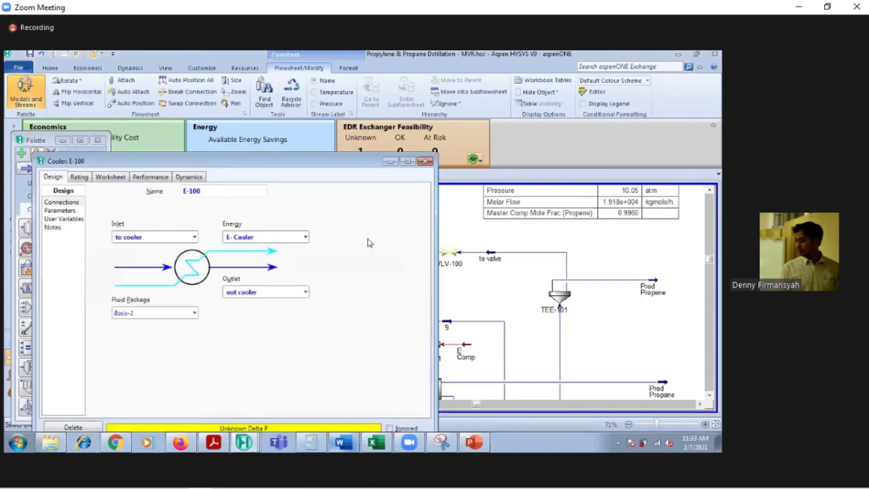
pyautogui.click(59, 211)
pyautogui.click(170, 207)
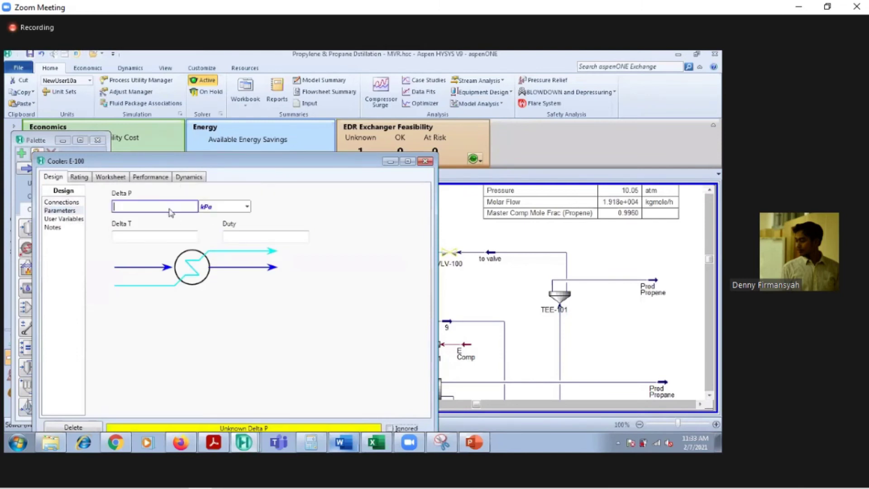
pyautogui.write('0')
pyautogui.press('Return')
pyautogui.click(425, 161)
# Flip cooler E-100 horizontally in line with VLV-100 and move the E- Cooler energy stream above it
pyautogui.moveTo(385, 251); pyautogui.dragTo(386, 233)
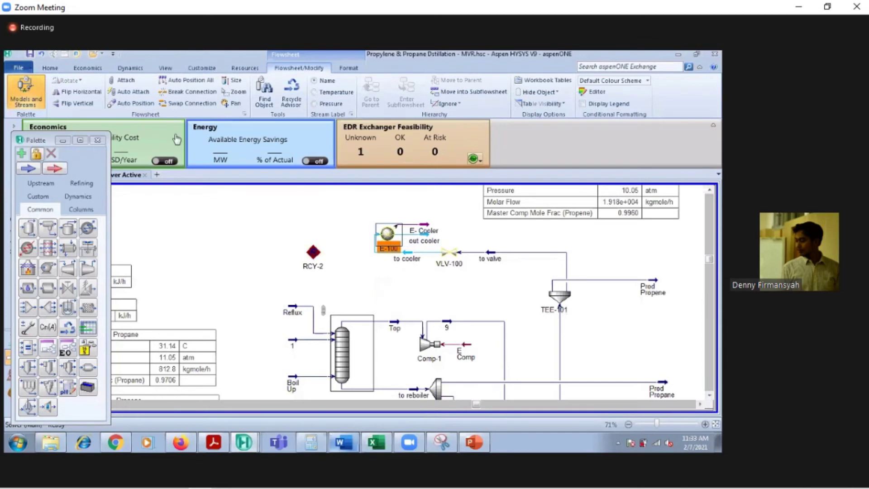
pyautogui.click(75, 91)
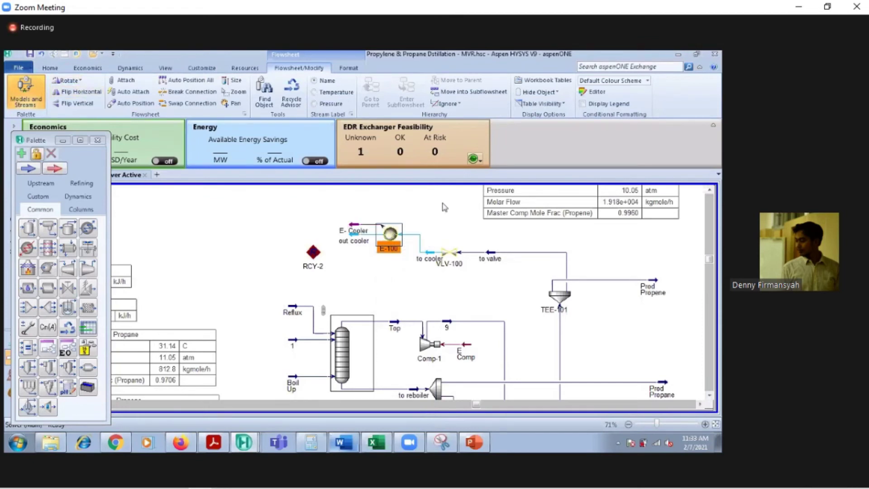
pyautogui.click(428, 221)
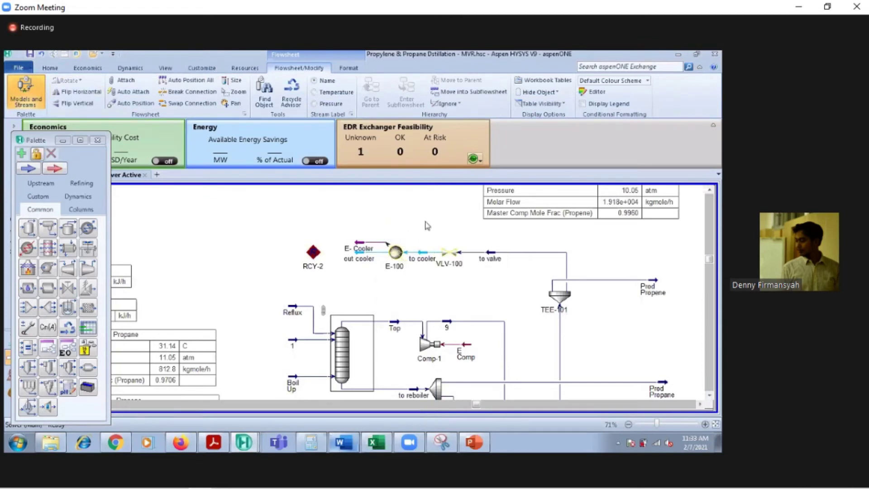
pyautogui.moveTo(314, 252); pyautogui.dragTo(357, 226)
pyautogui.click(424, 241)
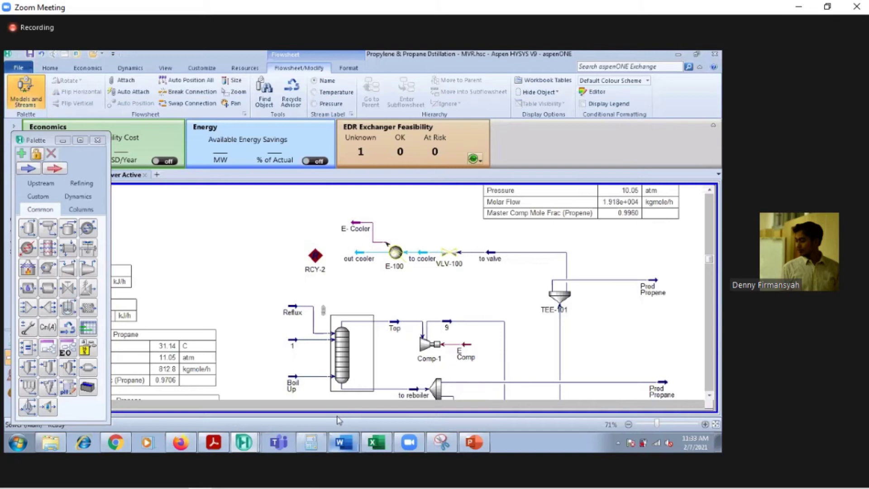
# Look up the Reflux stream's conditions and set the out cooler stream to 20.28 C and 10.05 atm
pyautogui.doubleClick(291, 312)
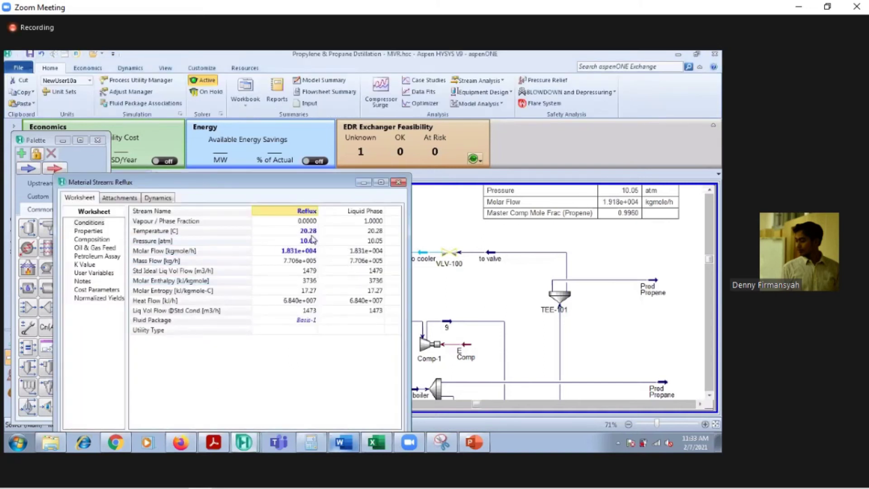
pyautogui.click(398, 183)
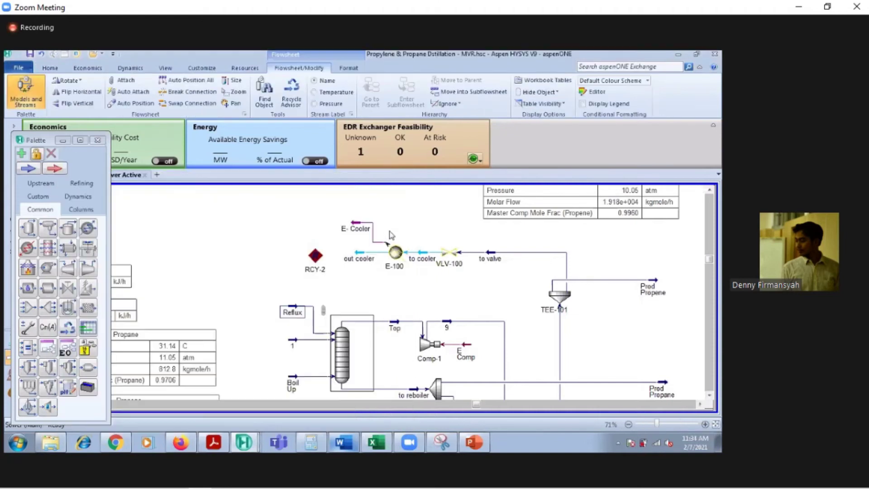
pyautogui.doubleClick(362, 252)
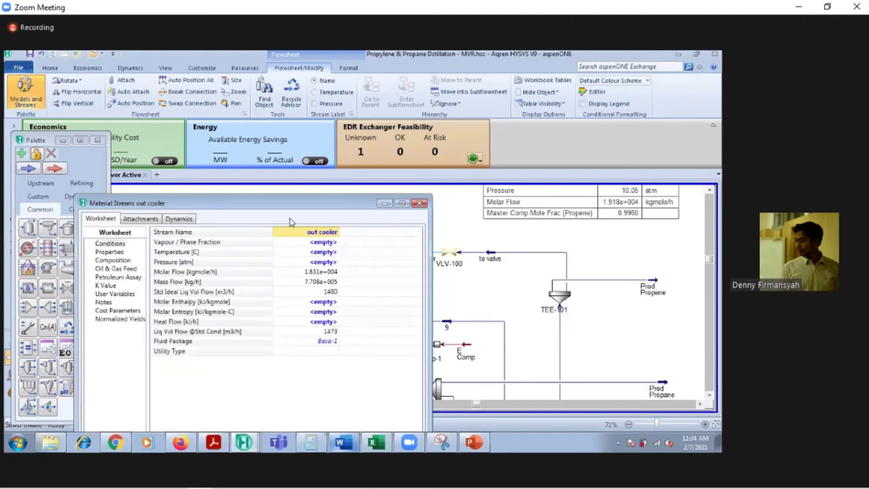
pyautogui.click(322, 252)
pyautogui.write('20.28')
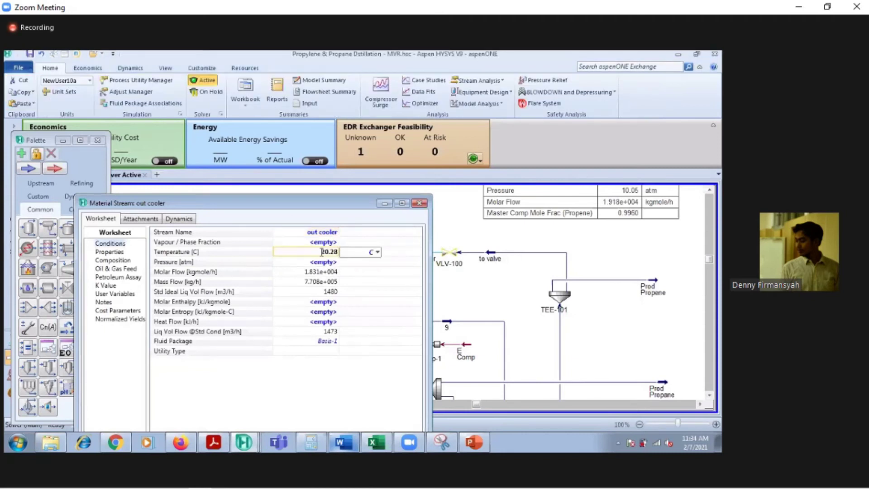
pyautogui.press('Return')
pyautogui.write('20')
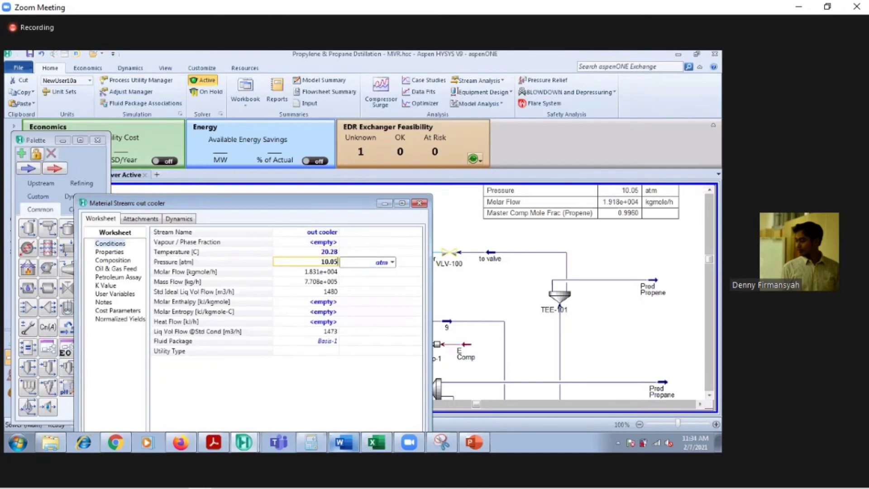
pyautogui.press('Return')
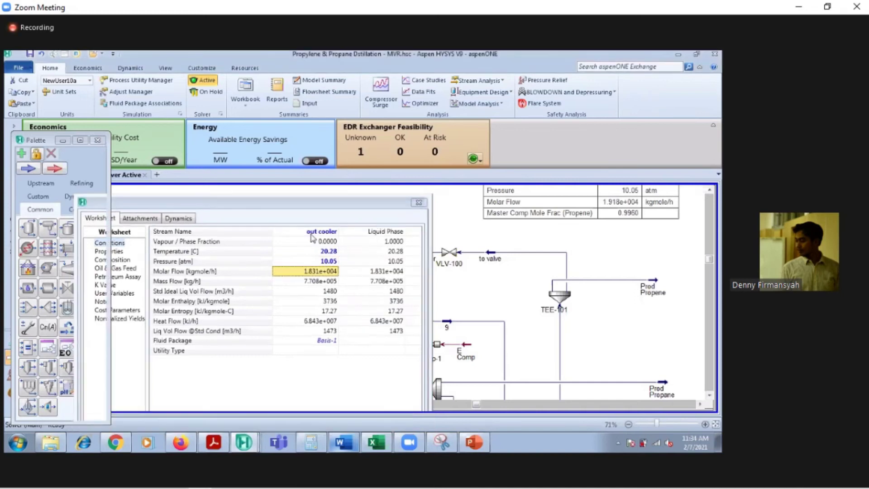
pyautogui.press('Escape')
# Collapse the economics, energy and exchanger dashboard and fit the whole T-100 recompression loop in the flowsheet view
pyautogui.click(319, 256)
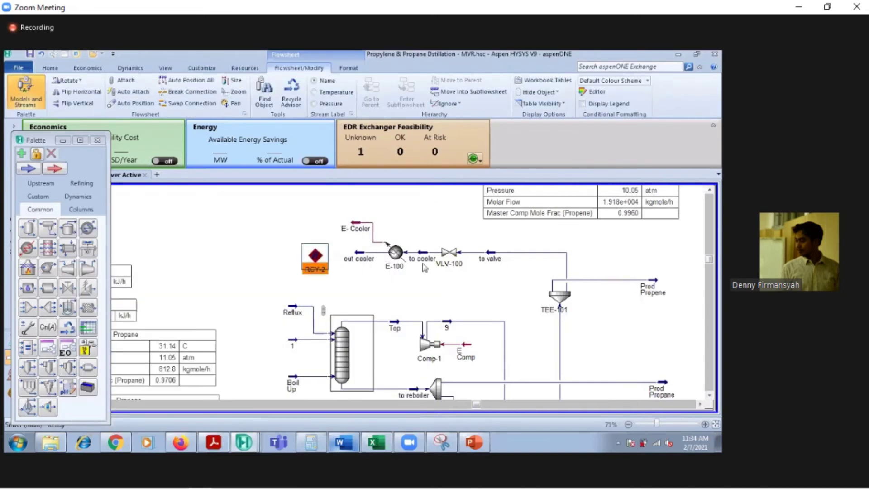
pyautogui.press('Escape')
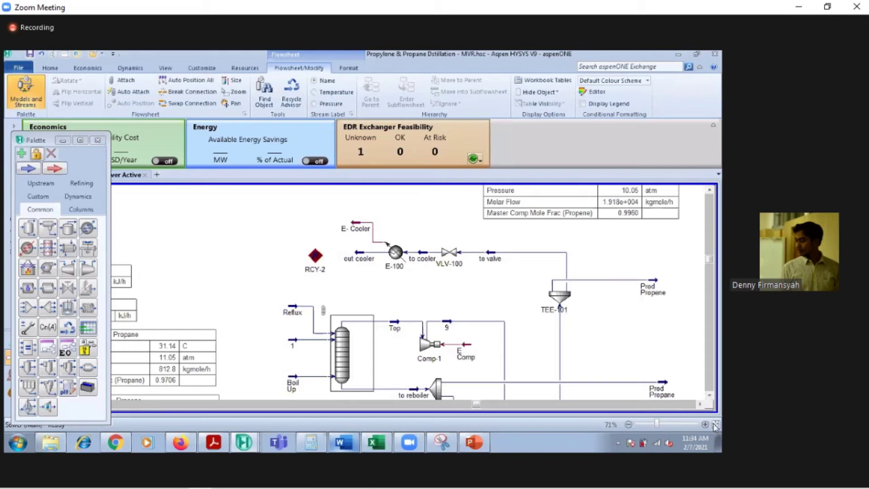
pyautogui.click(715, 424)
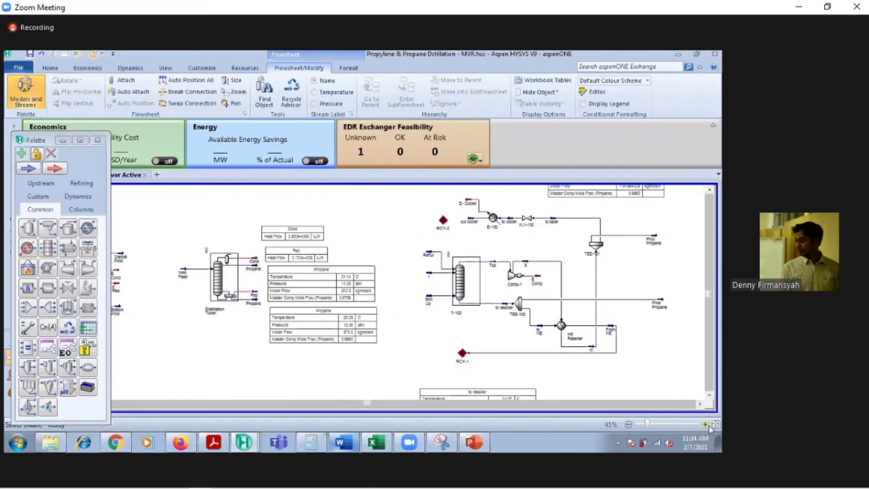
pyautogui.click(705, 424)
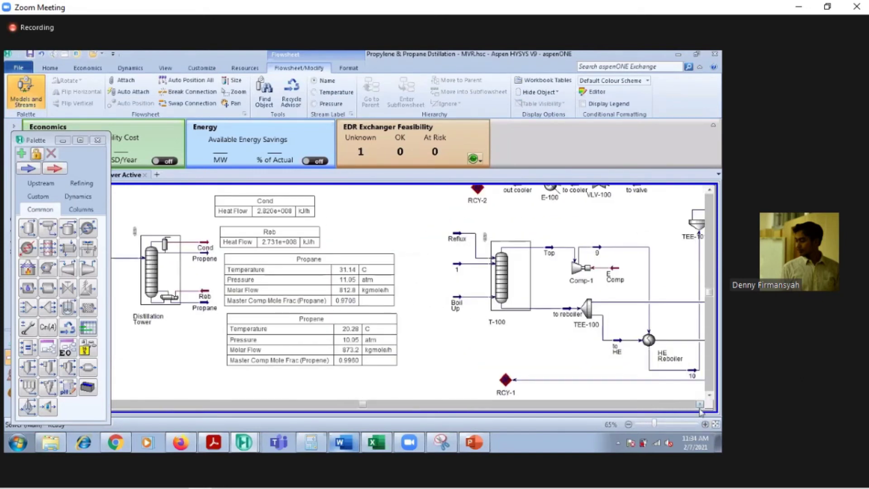
pyautogui.click(700, 404)
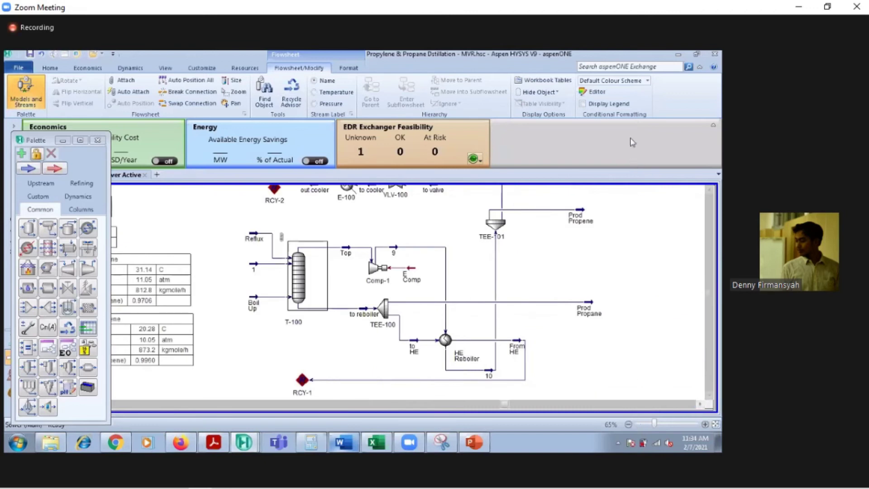
pyautogui.click(713, 128)
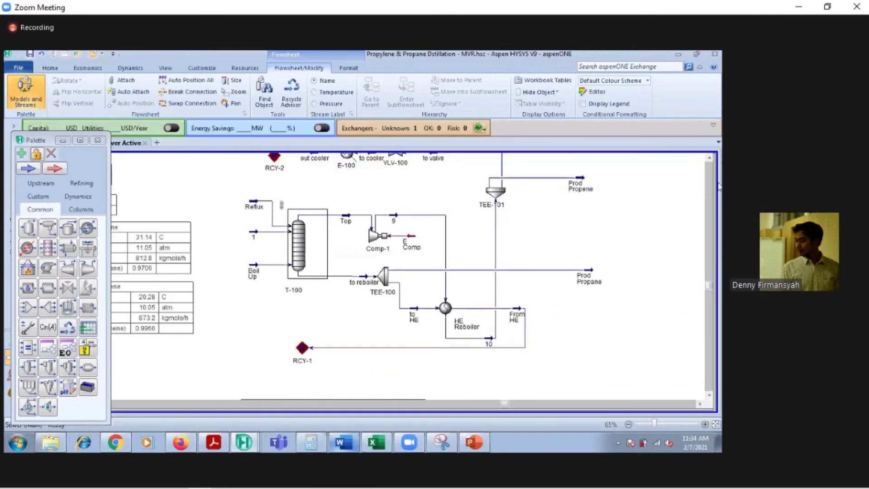
pyautogui.click(709, 160)
pyautogui.scroll(-1, 707, 226)
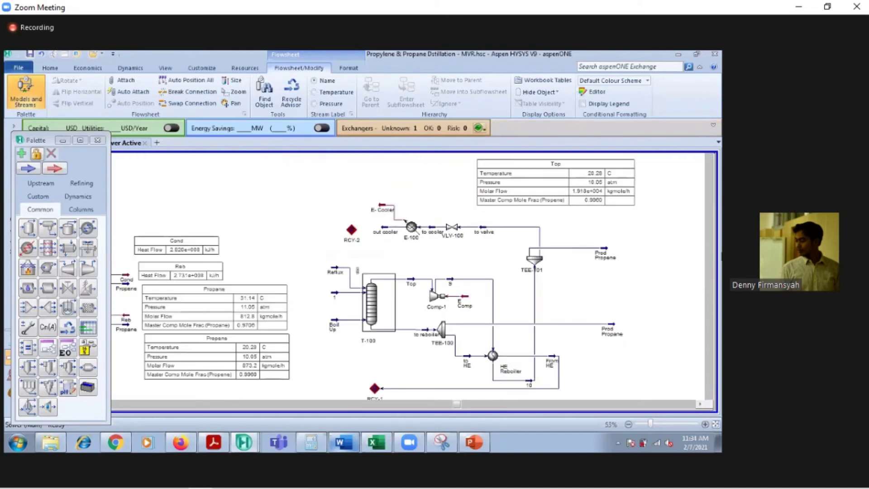
pyautogui.click(700, 403)
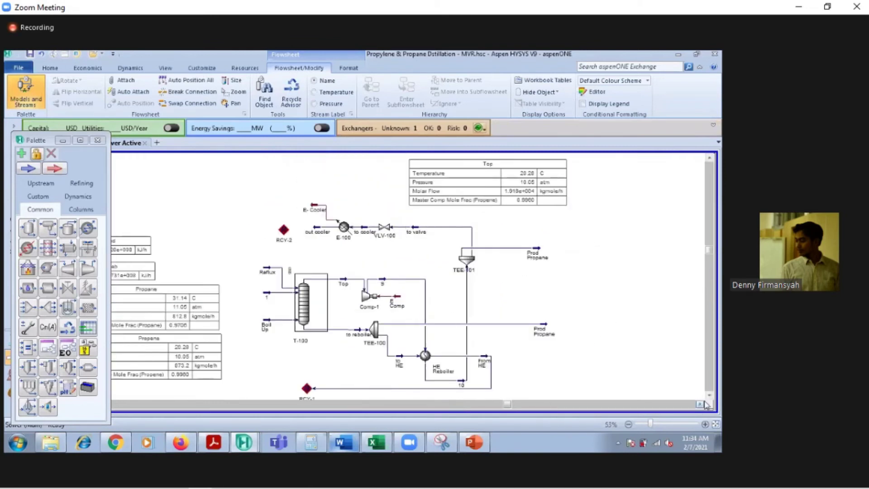
pyautogui.click(709, 395)
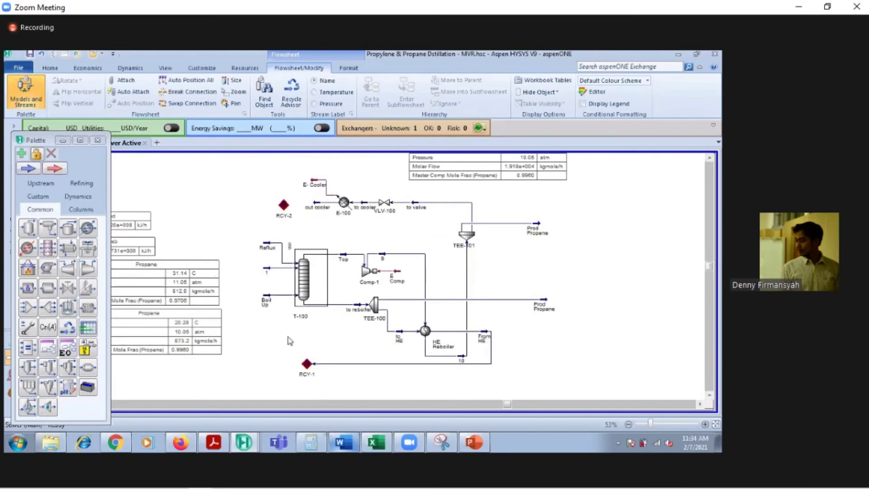
# Connect the out cooler stream as the inlet of recycle RCY-2
pyautogui.doubleClick(283, 204)
pyautogui.click(174, 229)
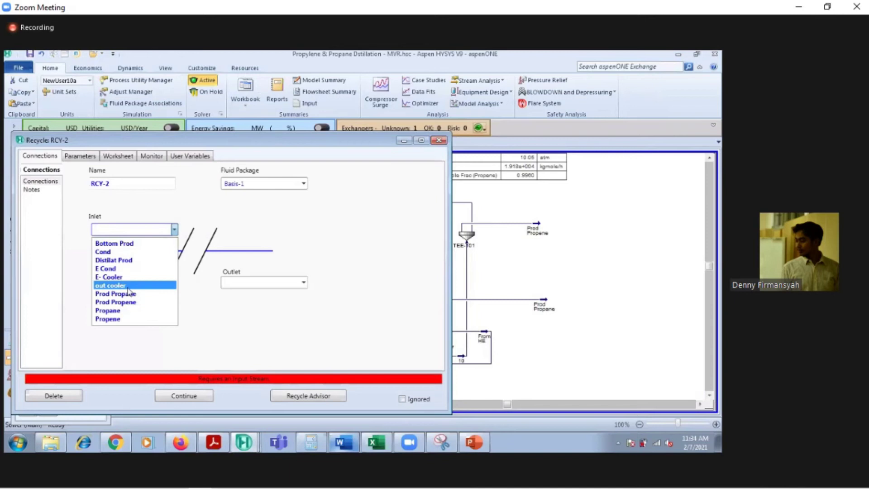
pyautogui.click(127, 286)
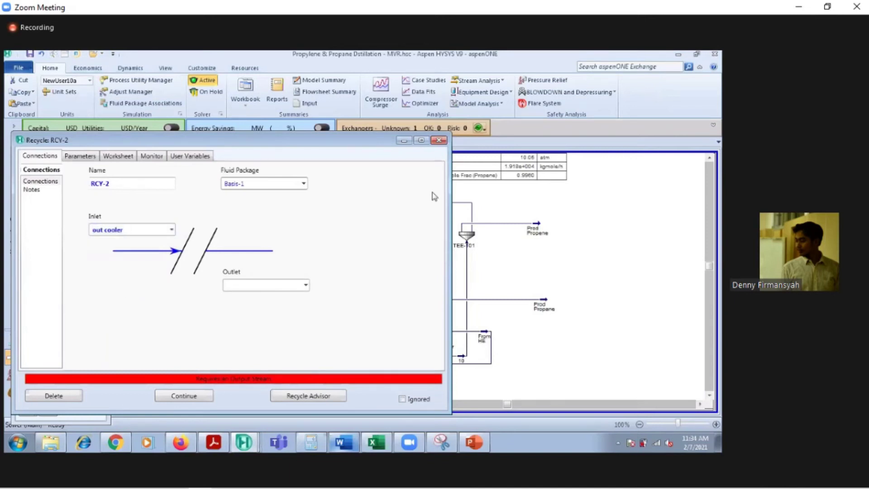
pyautogui.click(438, 141)
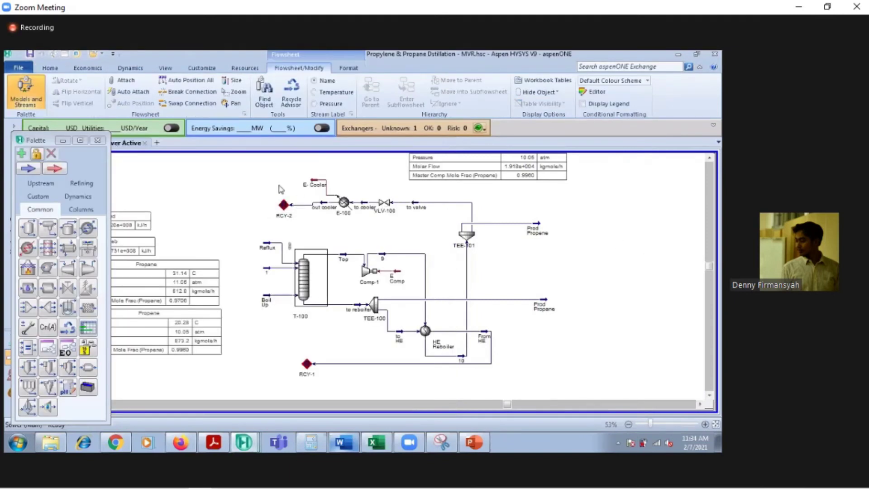
# Align recycle RCY-2 with cooler E-100 and set all seven of its variable sensitivities to 12
pyautogui.moveTo(284, 206); pyautogui.dragTo(290, 203)
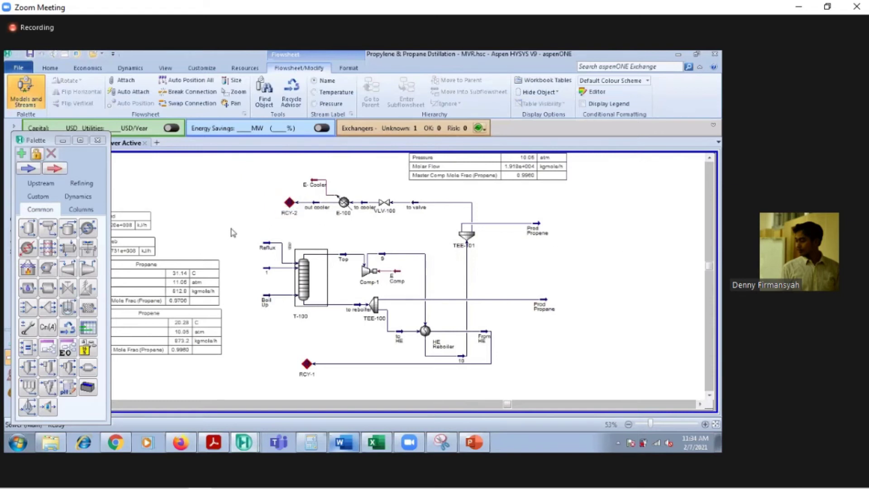
pyautogui.doubleClick(288, 202)
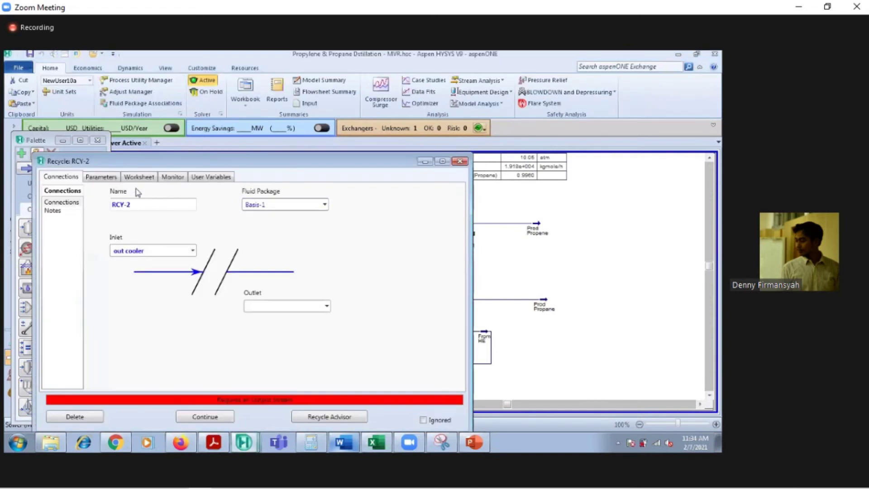
pyautogui.click(111, 176)
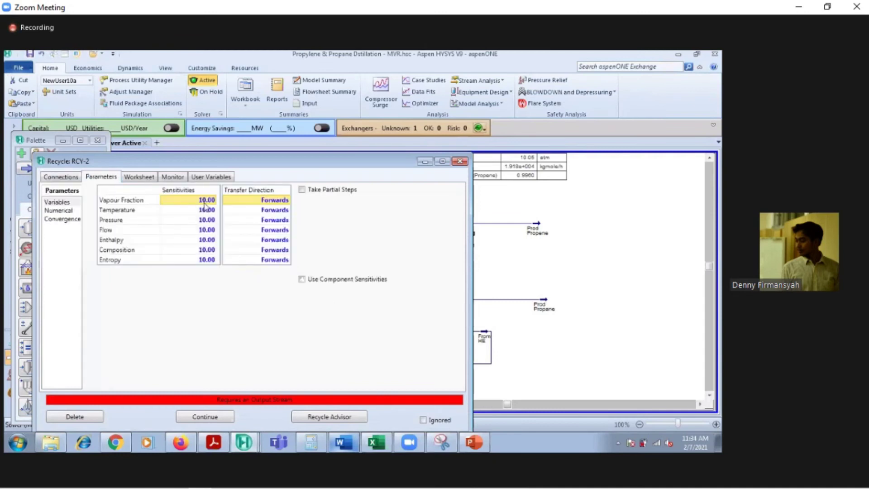
pyautogui.write('12')
pyautogui.press('Return')
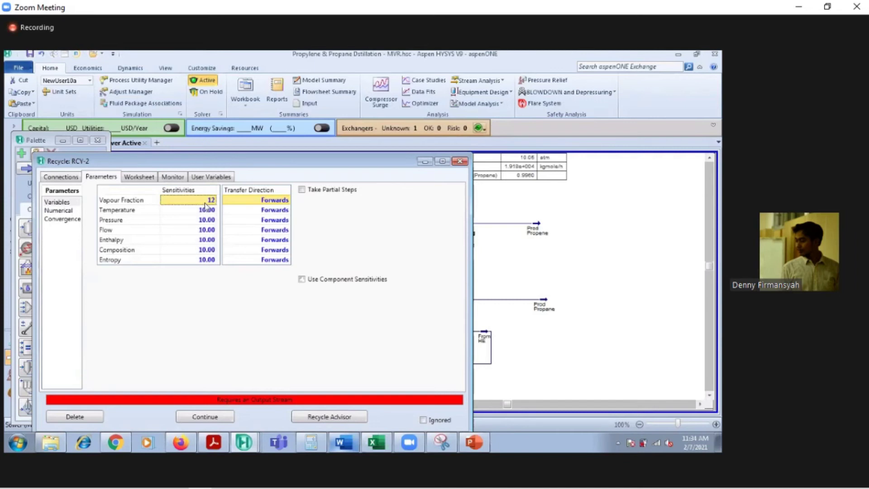
pyautogui.write('12')
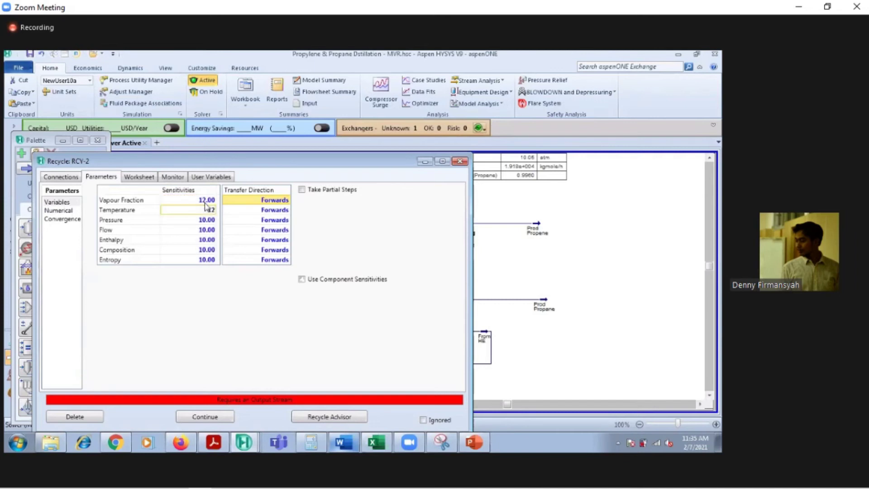
pyautogui.press('Return')
pyautogui.write('12')
pyautogui.press('Return')
pyautogui.write('12')
pyautogui.press('Return')
pyautogui.write('12')
pyautogui.press('Return')
pyautogui.write('12')
pyautogui.press('Return')
pyautogui.write('12')
pyautogui.press('Return')
pyautogui.click(460, 161)
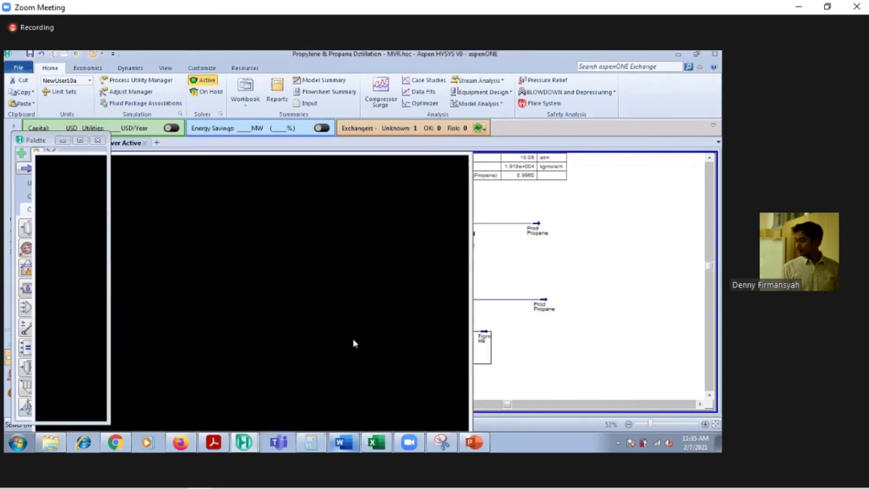
# Set the sensitivities of recycle RCY-1 to 12 for all variables, from vapour fraction through entropy
pyautogui.doubleClick(307, 363)
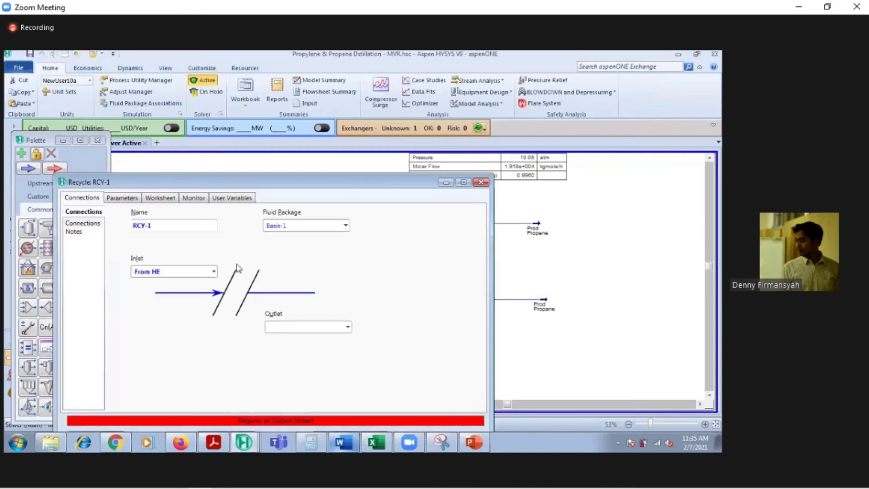
pyautogui.click(134, 198)
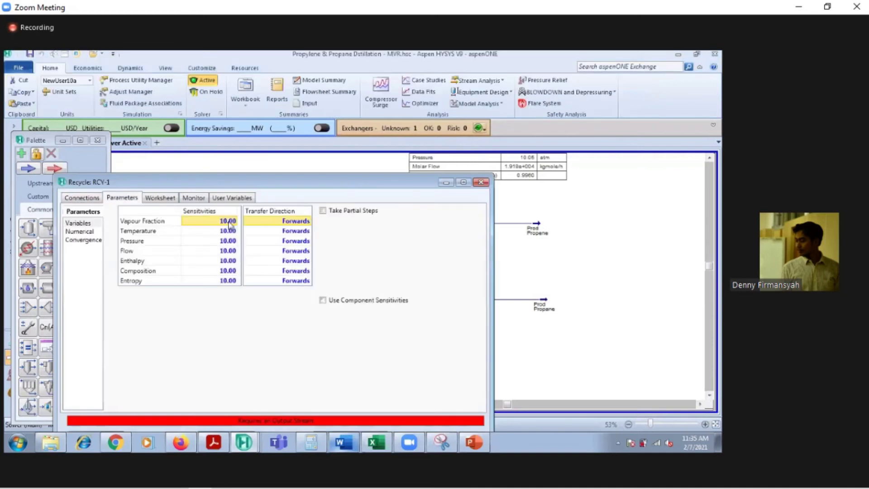
pyautogui.write('12')
pyautogui.press('Return')
pyautogui.press('Return')
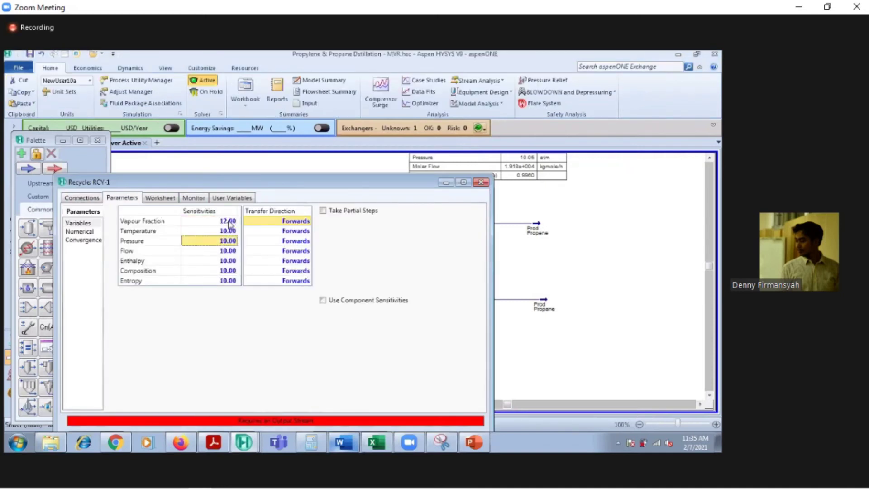
pyautogui.press('Return')
pyautogui.write('12')
pyautogui.press('Return')
pyautogui.write('12')
pyautogui.press('Return')
pyautogui.write('1')
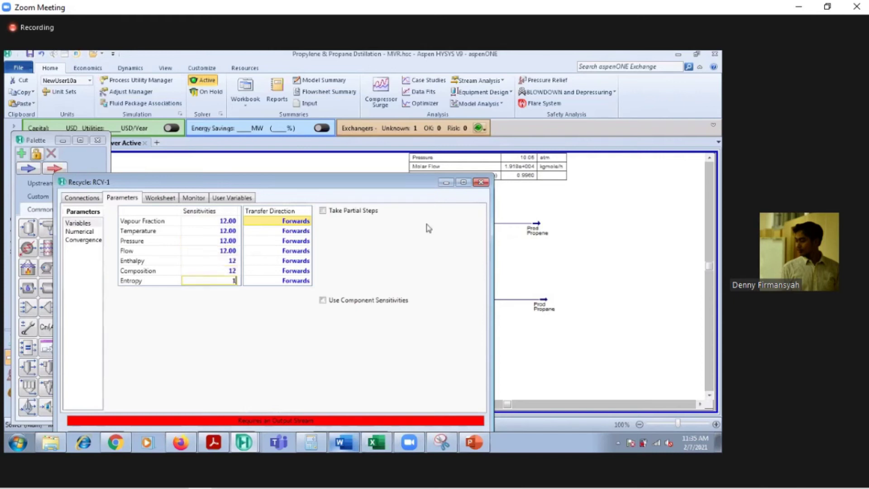
pyautogui.write('2')
pyautogui.press('Return')
pyautogui.click(661, 253)
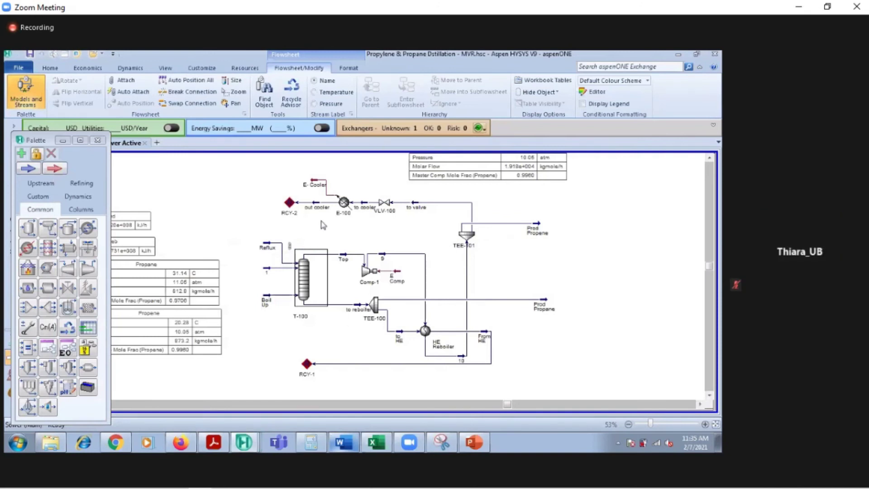
# Connect the Reflux stream as the outlet of recycle RCY-2
pyautogui.doubleClick(290, 204)
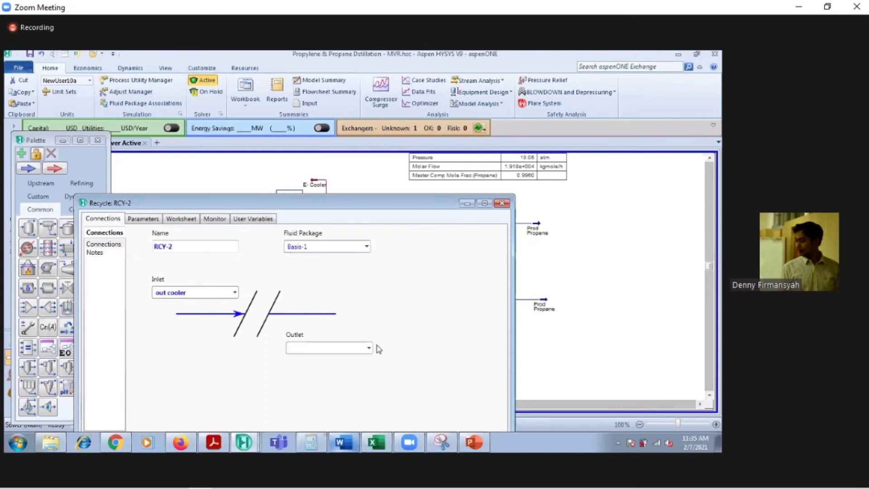
pyautogui.click(370, 348)
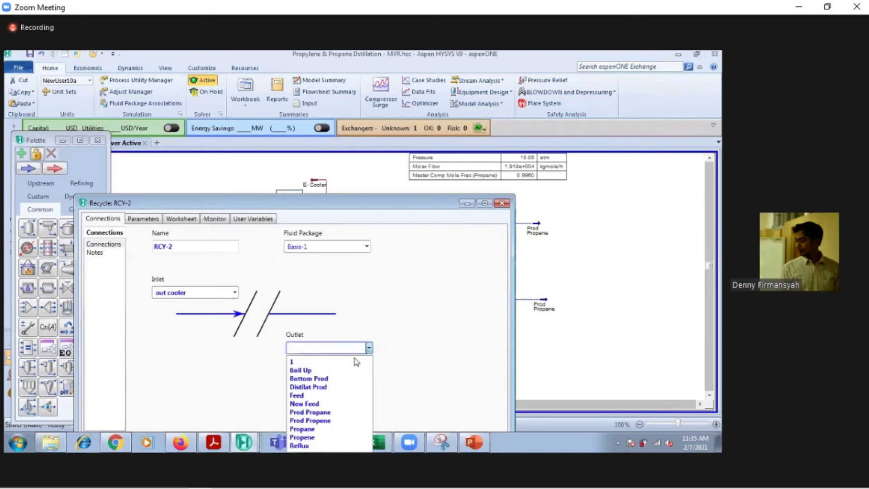
pyautogui.click(308, 445)
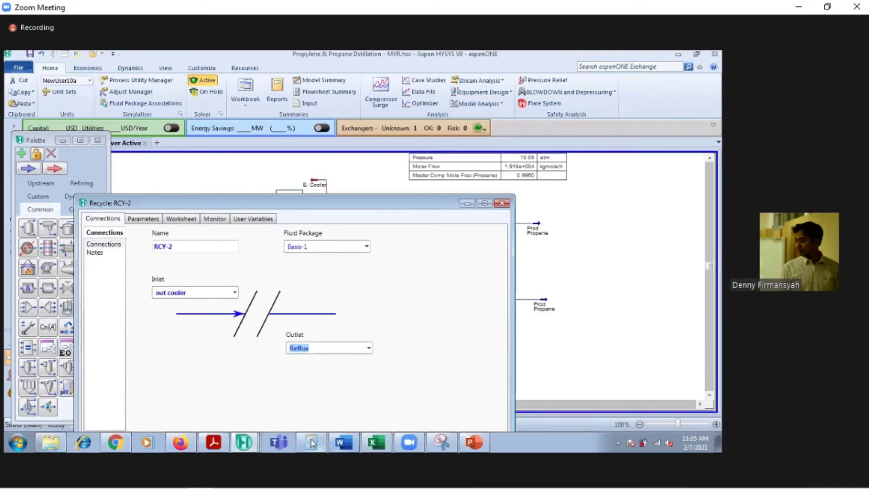
pyautogui.click(614, 276)
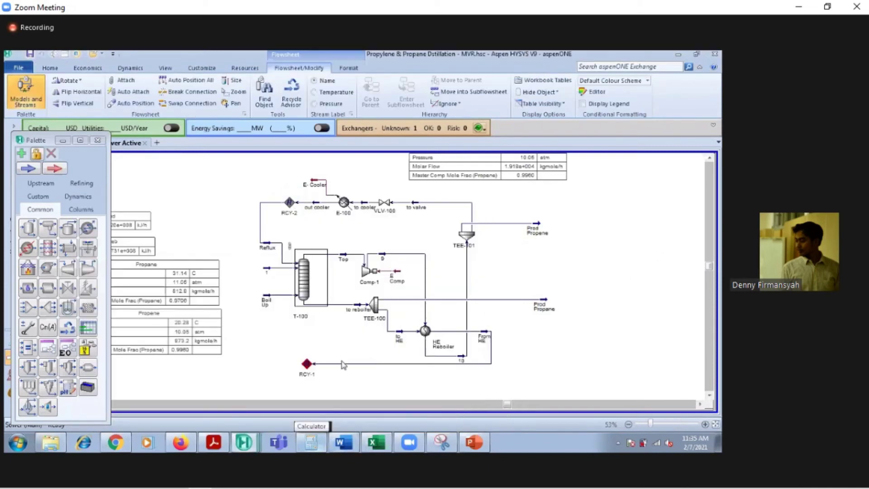
# Connect the Boil Up stream as the outlet of recycle RCY-1
pyautogui.doubleClick(308, 365)
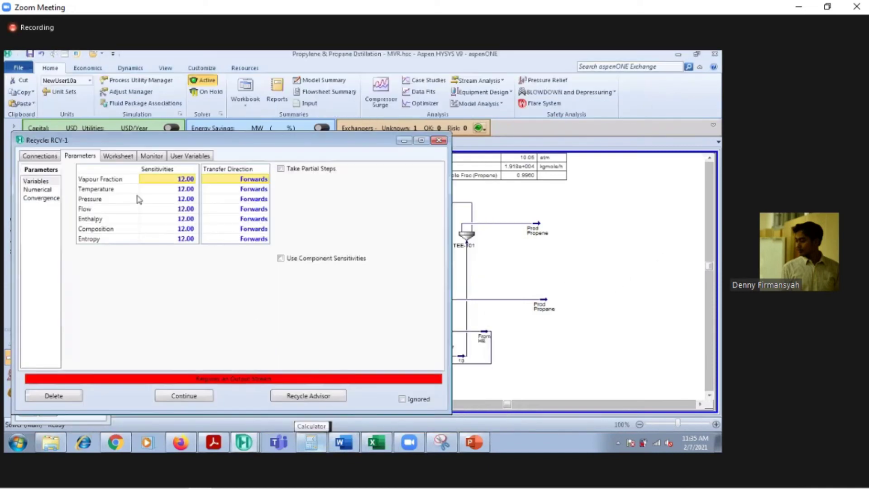
pyautogui.click(40, 156)
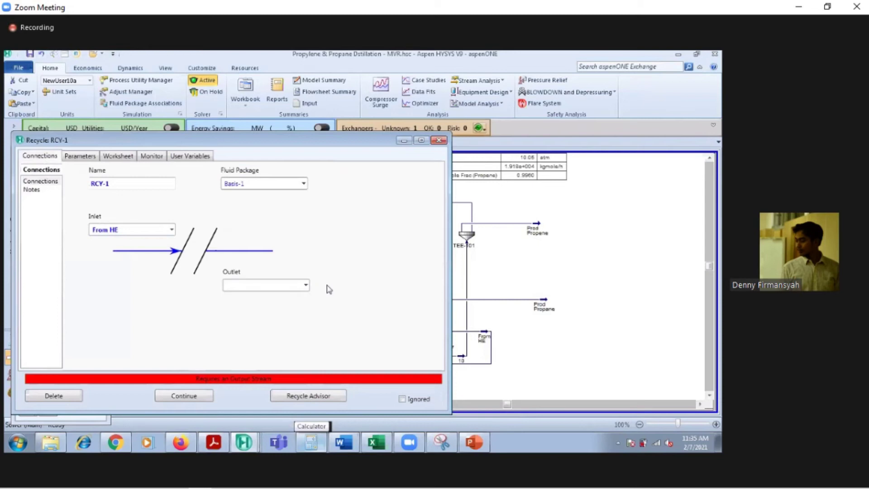
pyautogui.click(305, 285)
pyautogui.click(284, 306)
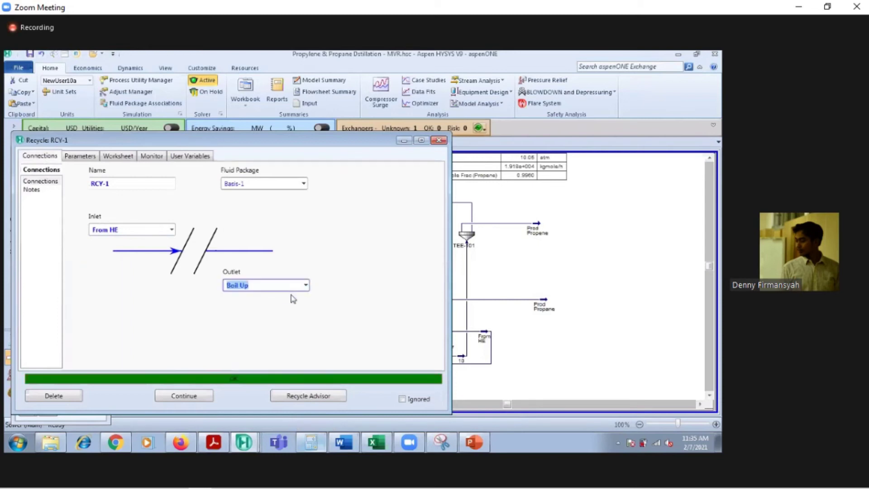
pyautogui.click(438, 140)
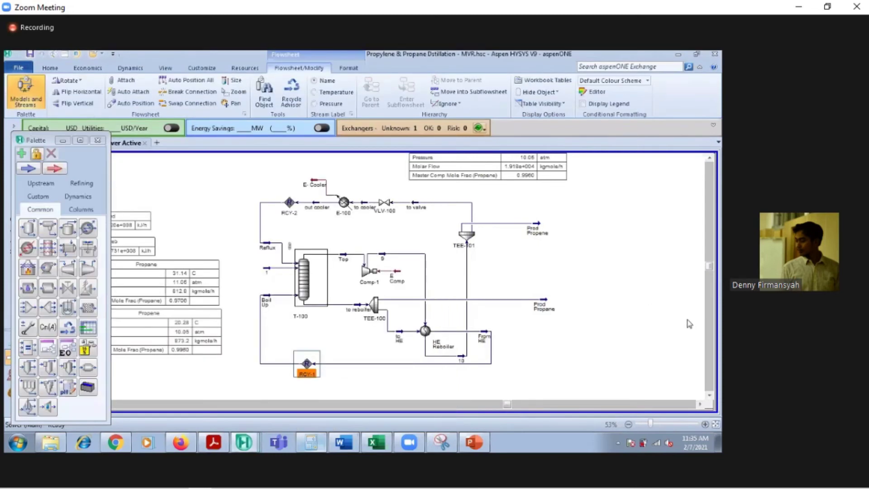
# Move the Reflux stream down and closer to the T-100 column inlet
pyautogui.click(270, 248)
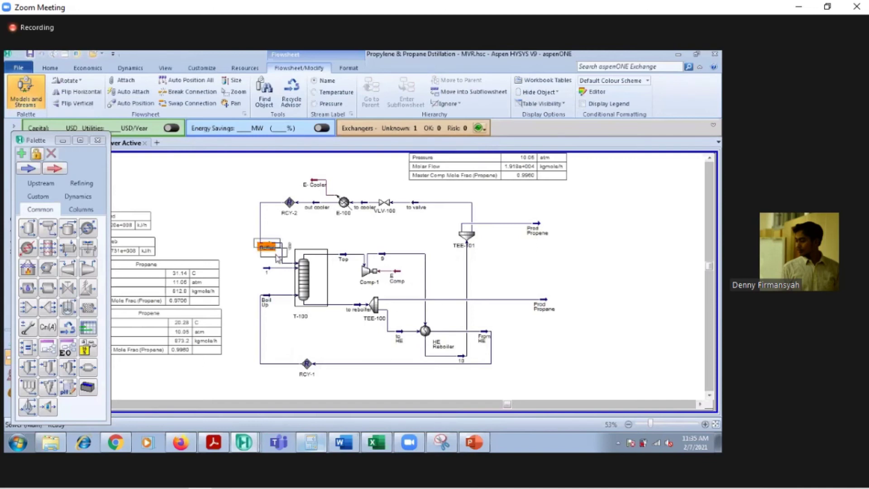
pyautogui.moveTo(278, 258); pyautogui.dragTo(285, 270)
pyautogui.click(598, 254)
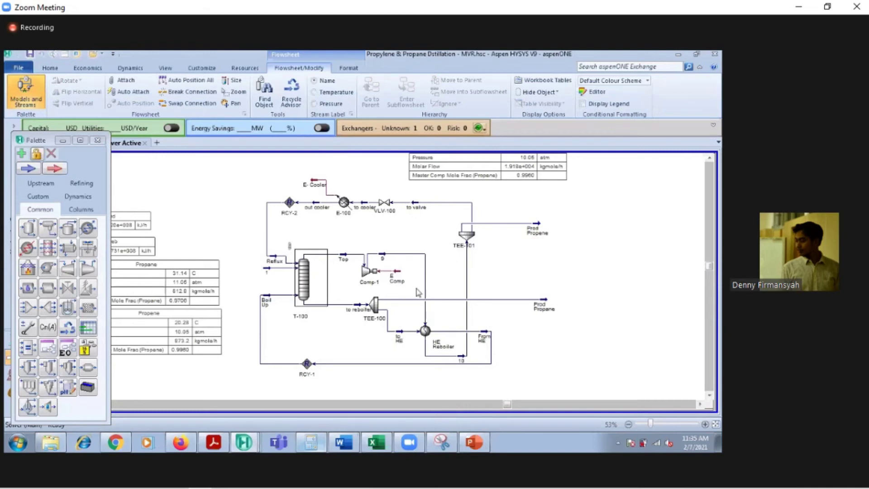
# Show the property table of the E Comp energy stream and place it in the empty area beside the product streams
pyautogui.click(400, 275)
pyautogui.rightClick(400, 275)
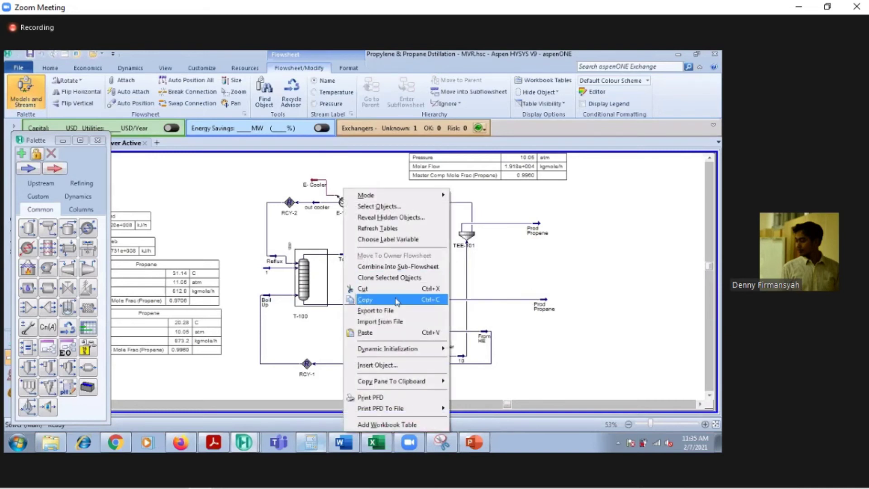
pyautogui.click(502, 277)
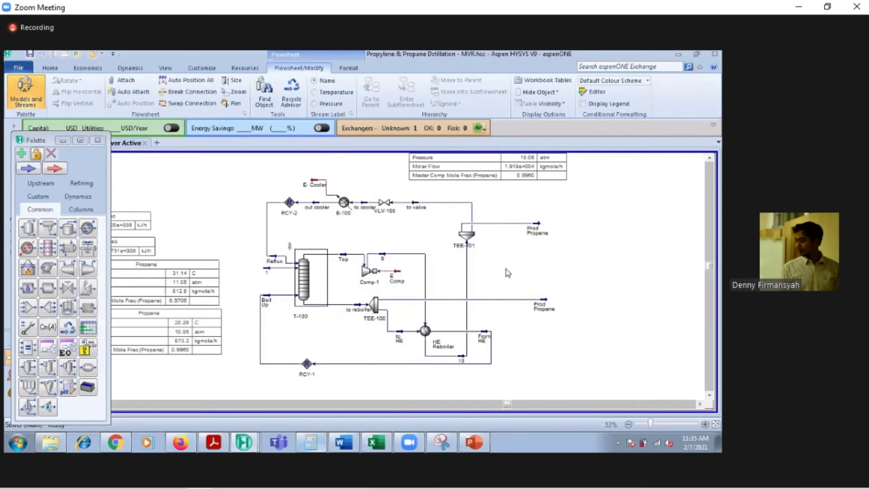
pyautogui.rightClick(398, 275)
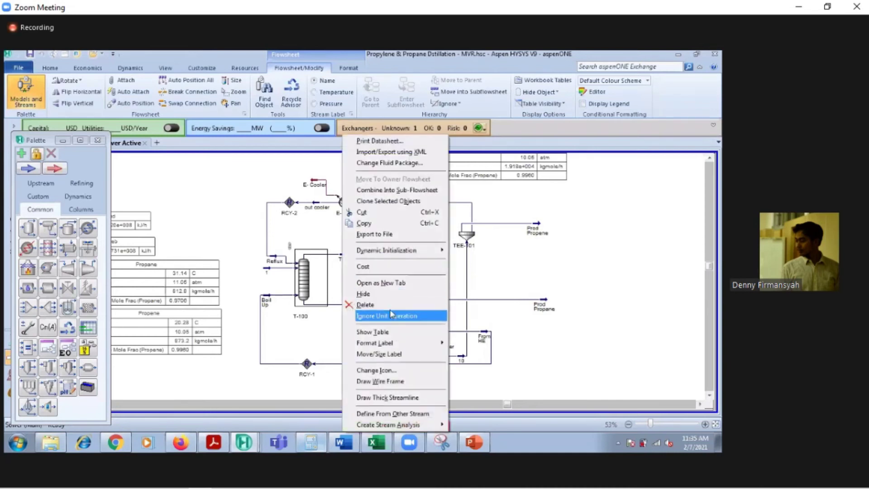
pyautogui.click(376, 332)
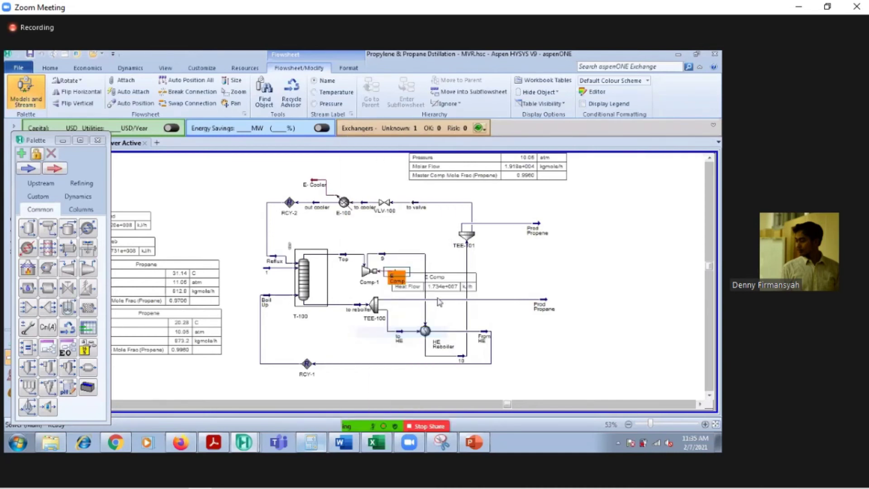
pyautogui.moveTo(433, 277); pyautogui.dragTo(614, 253)
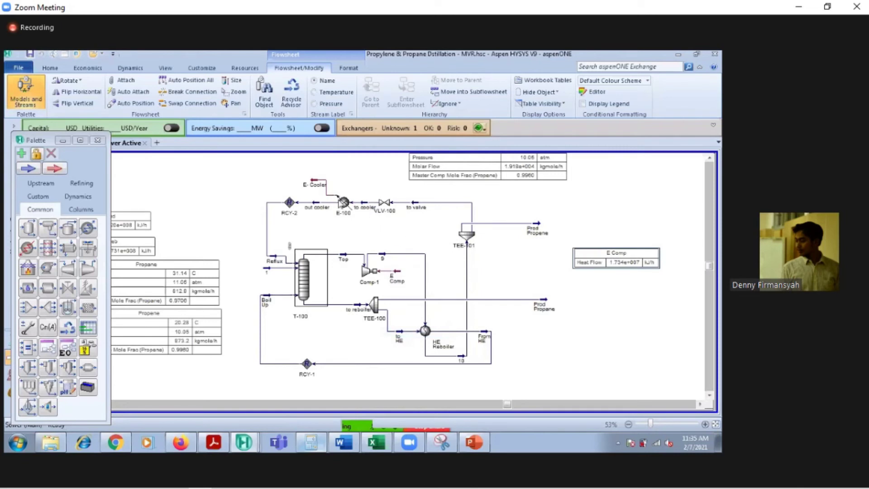
# Show the property table of the E- Cooler energy stream and place it just below the E Comp table
pyautogui.rightClick(315, 184)
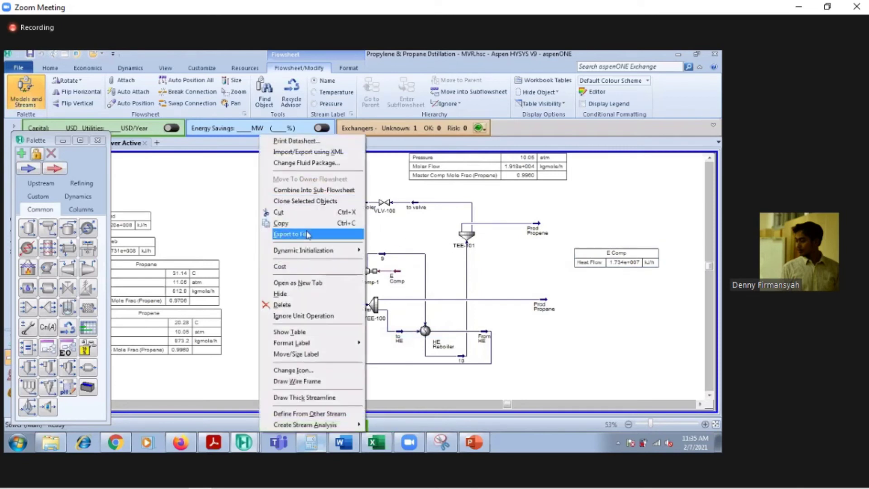
pyautogui.click(299, 331)
pyautogui.moveTo(353, 204); pyautogui.dragTo(614, 260)
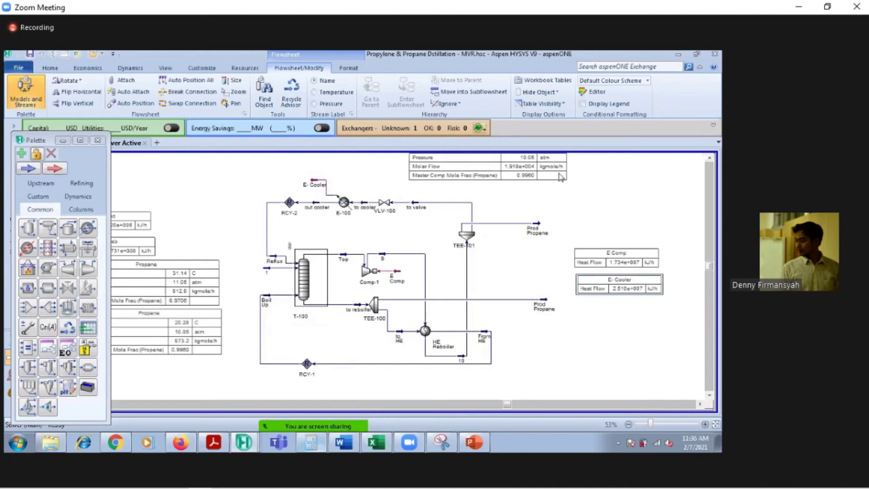
# Delete the old stream table above the recompression loop and show the Prod Propene stream's table above the E Comp table
pyautogui.click(550, 174)
pyautogui.press('Delete')
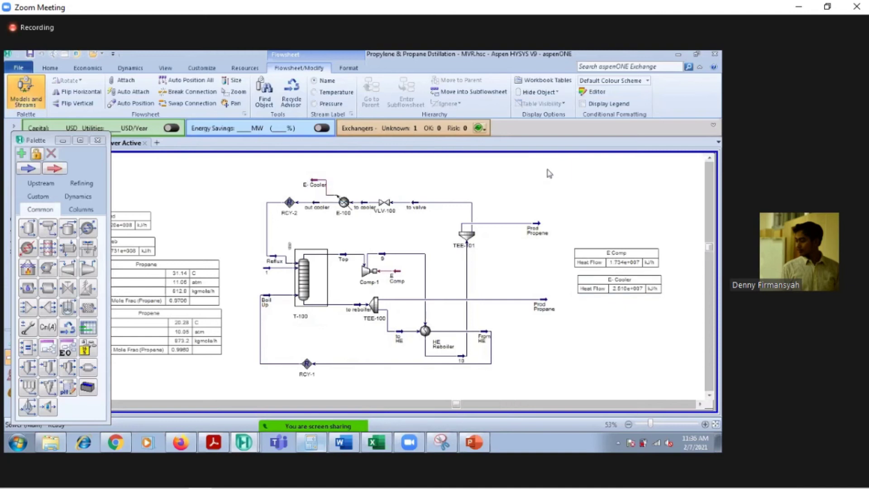
pyautogui.click(537, 229)
pyautogui.rightClick(537, 229)
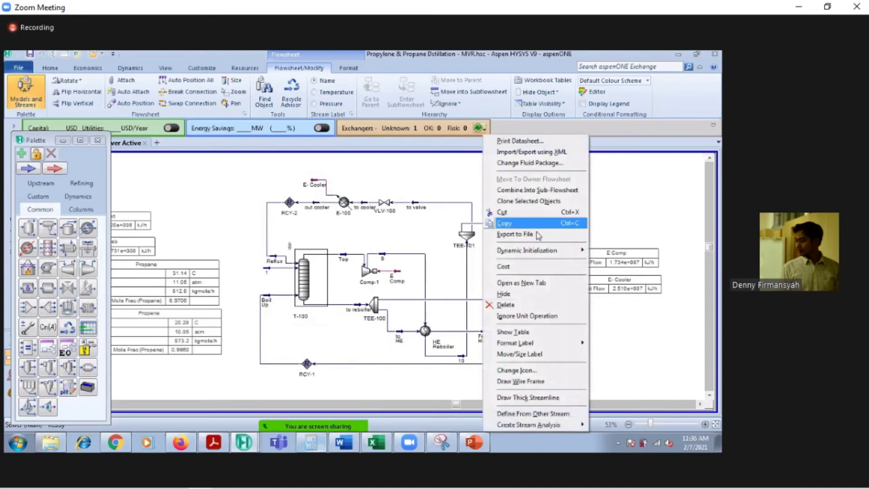
pyautogui.click(538, 331)
pyautogui.moveTo(568, 262); pyautogui.dragTo(604, 198)
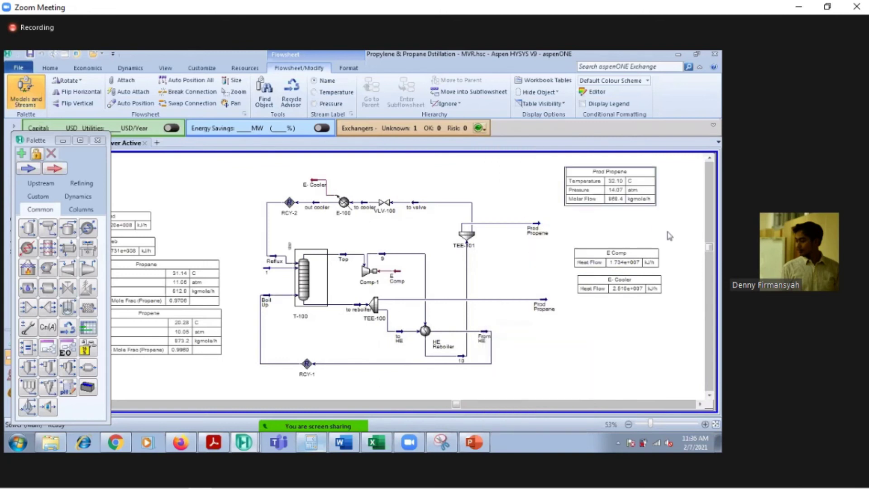
# Add Master Comp Mole Frac (Propene) to the Prod Propene table and move the table slightly down toward the E Comp table
pyautogui.doubleClick(618, 185)
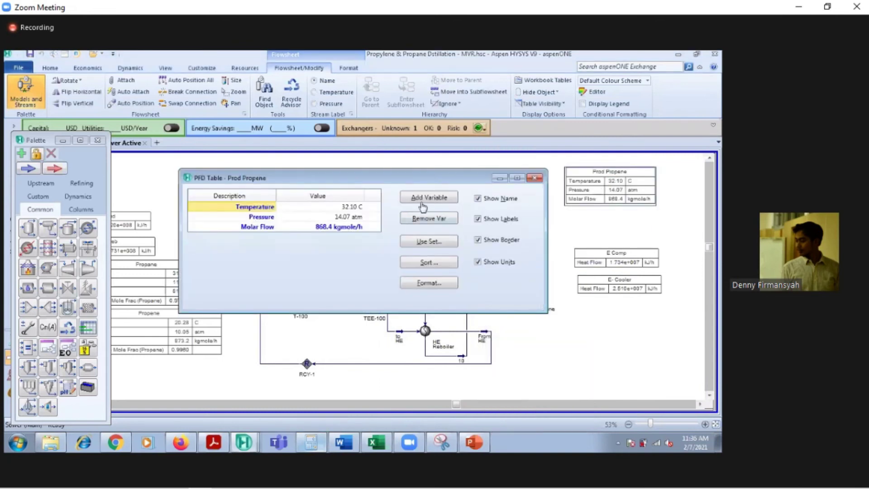
pyautogui.click(422, 199)
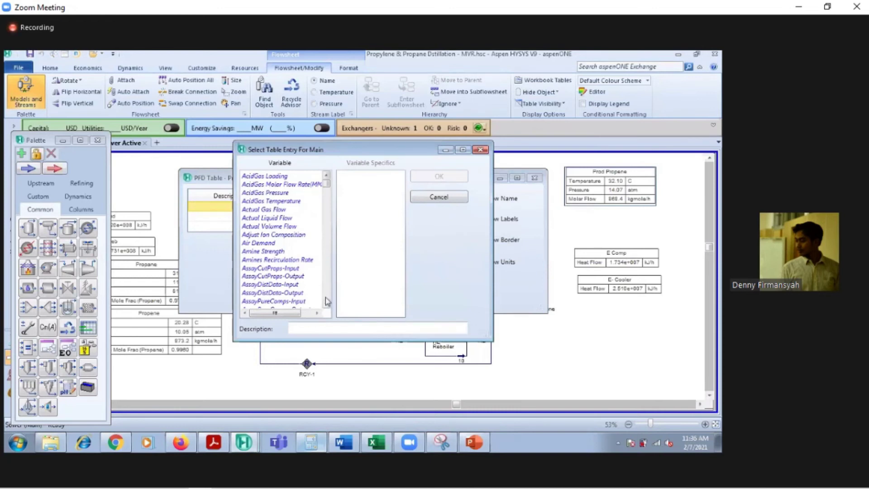
pyautogui.scroll(-20, 324, 297)
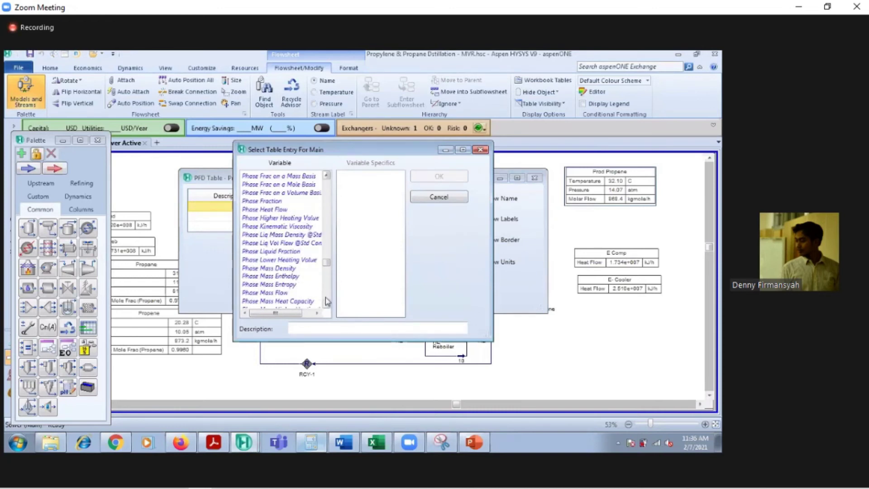
pyautogui.scroll(-10, 325, 297)
pyautogui.moveTo(326, 298); pyautogui.dragTo(316, 228)
pyautogui.click(301, 219)
pyautogui.click(358, 178)
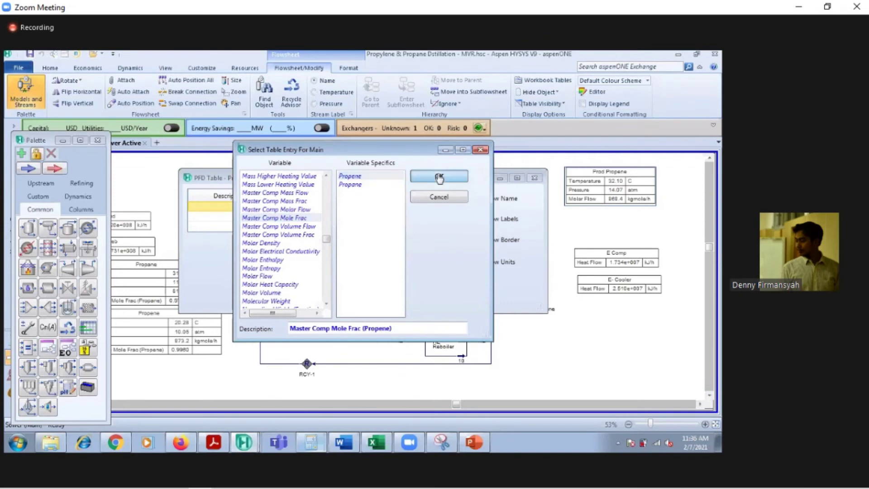
pyautogui.click(438, 176)
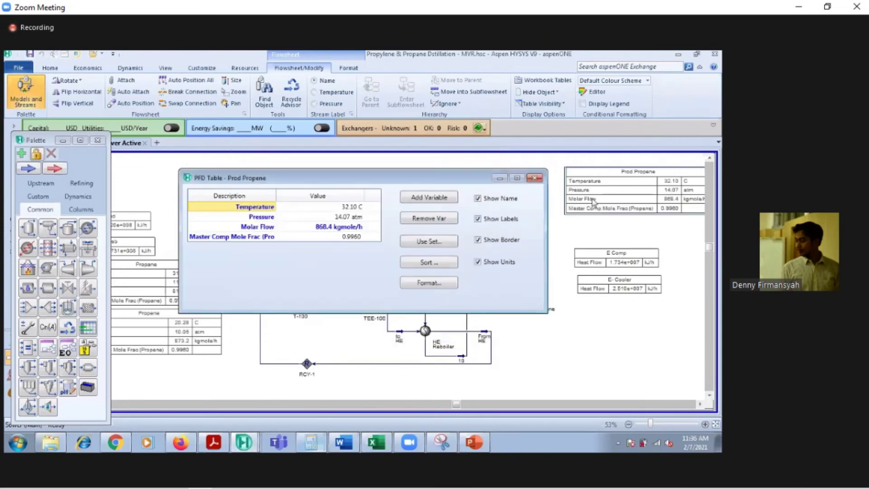
pyautogui.click(534, 177)
pyautogui.moveTo(608, 198); pyautogui.dragTo(602, 218)
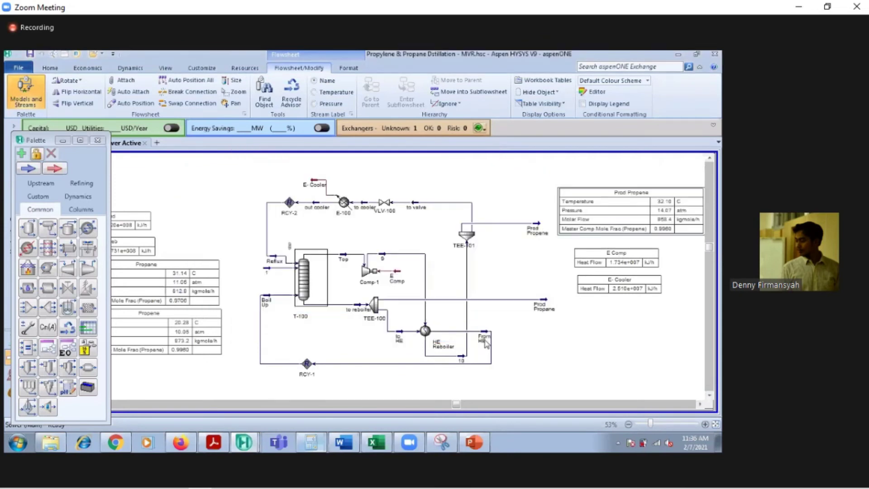
# Show the Prod Propane stream's table below the E- Cooler table and add Master Comp Mole Frac (Propane) to it
pyautogui.rightClick(538, 309)
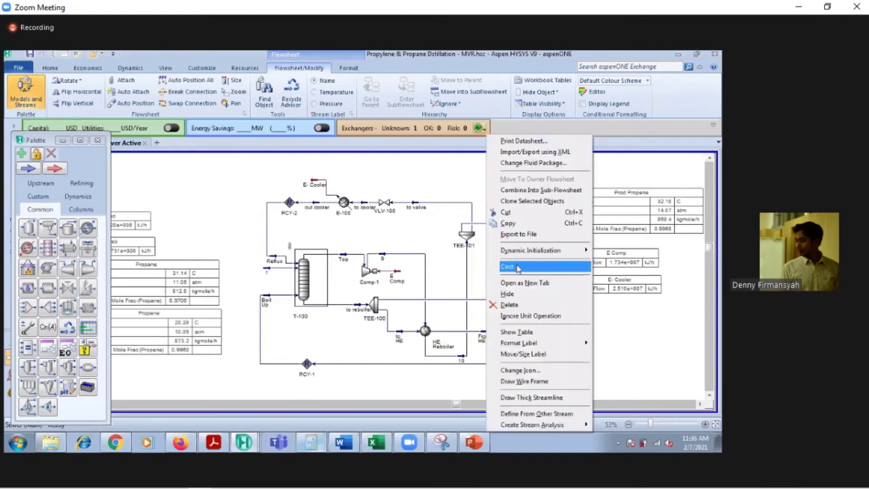
pyautogui.click(516, 331)
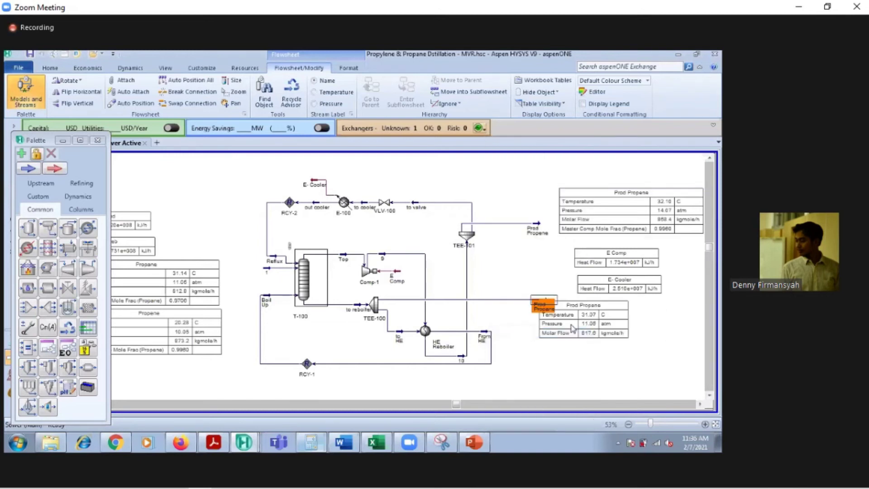
pyautogui.doubleClick(610, 332)
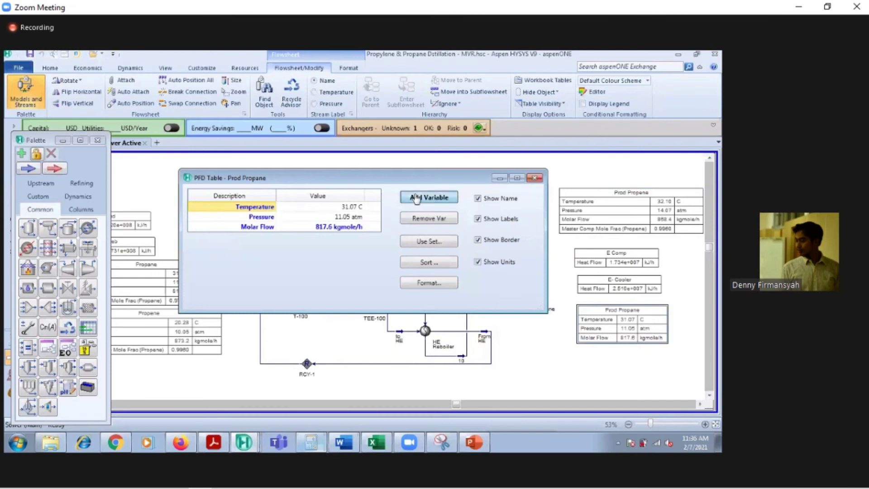
pyautogui.click(419, 198)
pyautogui.moveTo(327, 184); pyautogui.dragTo(336, 236)
pyautogui.click(301, 227)
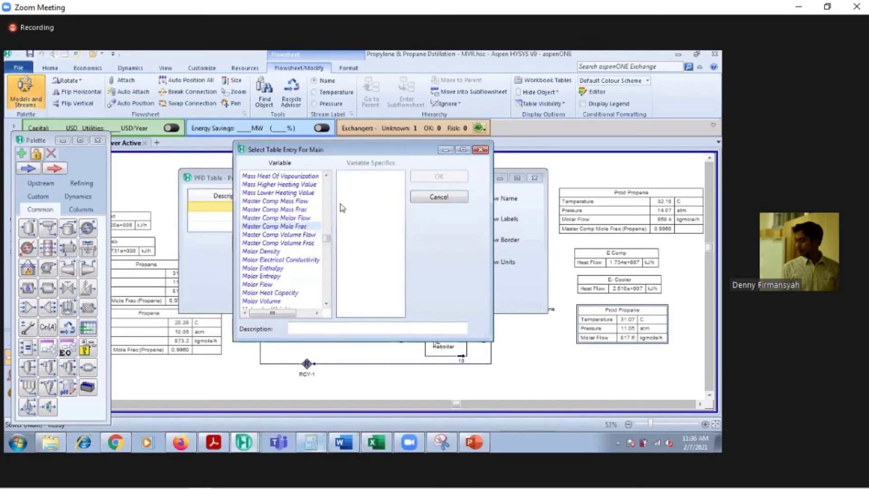
pyautogui.click(351, 185)
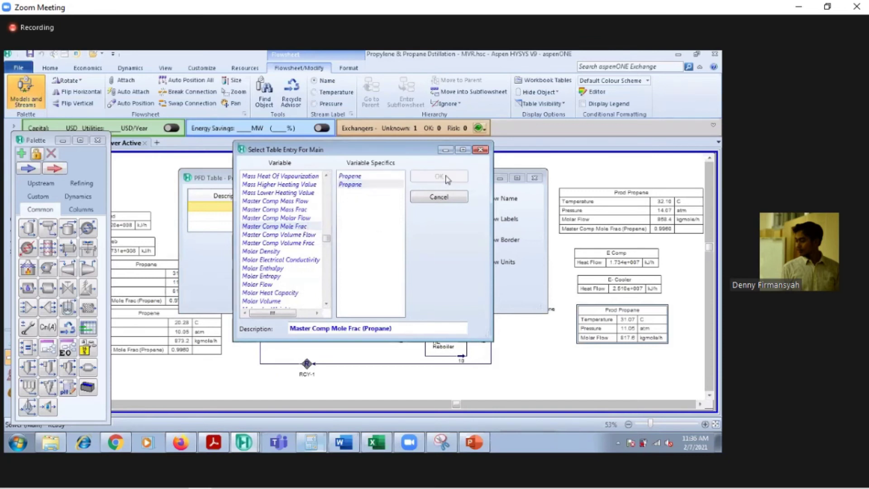
pyautogui.click(439, 176)
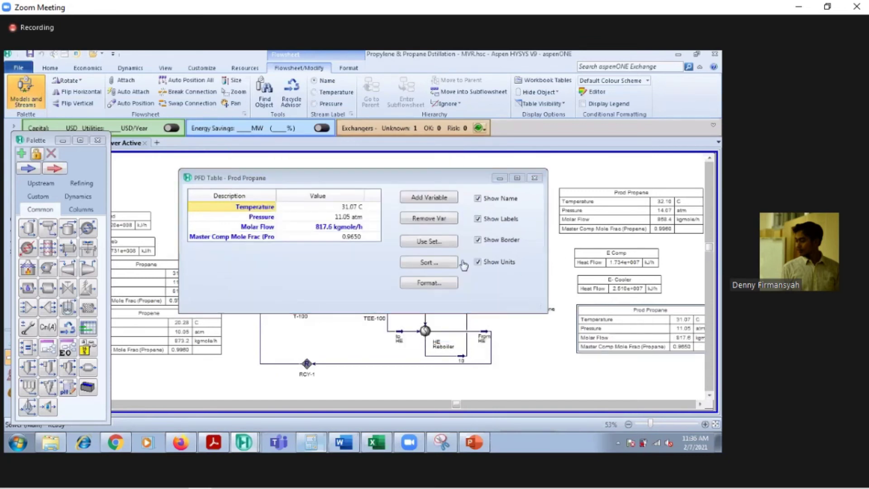
pyautogui.click(534, 178)
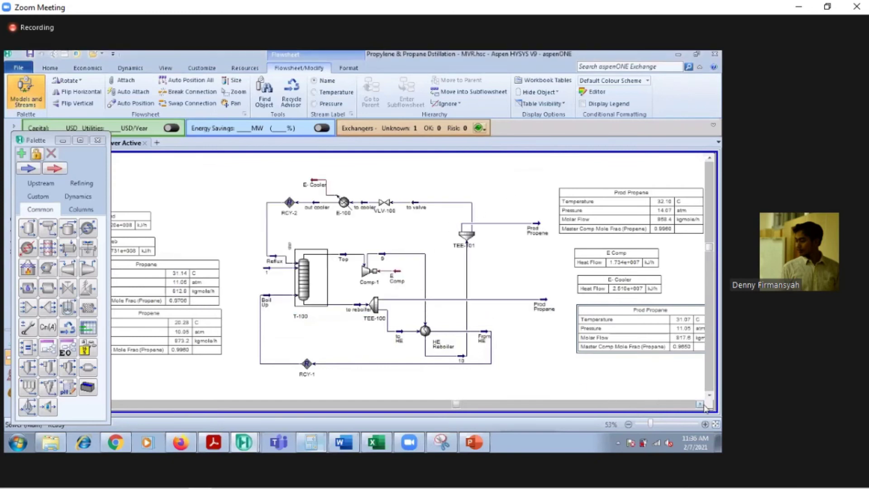
# Stack the Prod Propene, Prod Propane, E- Cooler and E Comp tables in one column beside the product streams
pyautogui.click(699, 404)
pyautogui.click(97, 140)
pyautogui.click(473, 219)
pyautogui.click(496, 273)
pyautogui.moveTo(488, 266); pyautogui.dragTo(614, 292)
pyautogui.moveTo(497, 284); pyautogui.dragTo(596, 287)
pyautogui.moveTo(513, 332); pyautogui.dragTo(499, 266)
pyautogui.moveTo(583, 297); pyautogui.dragTo(469, 311)
pyautogui.moveTo(486, 269); pyautogui.dragTo(484, 265)
pyautogui.moveTo(479, 298); pyautogui.dragTo(438, 336)
pyautogui.click(655, 298)
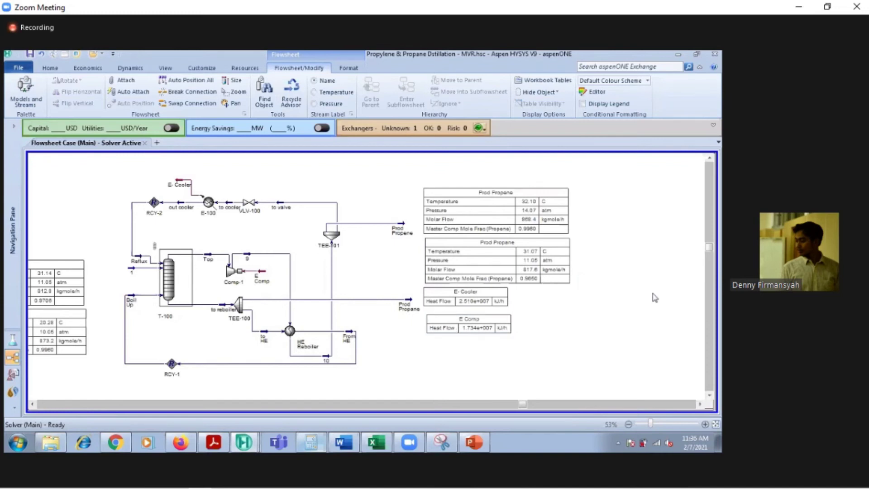
# Switch to the Snipping Tool, capture the recompression flowsheet together with its four tables and copy the snip
pyautogui.click(441, 442)
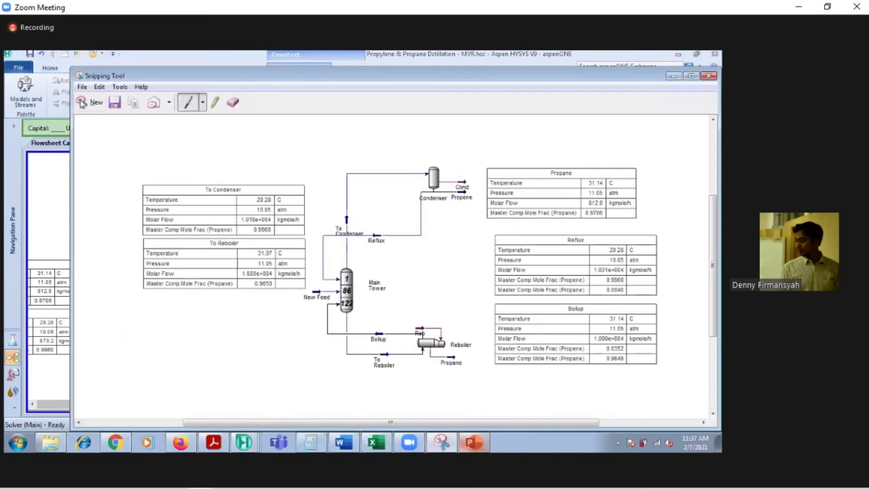
pyautogui.click(83, 102)
pyautogui.moveTo(118, 168); pyautogui.dragTo(575, 385)
pyautogui.rightClick(383, 257)
pyautogui.click(406, 276)
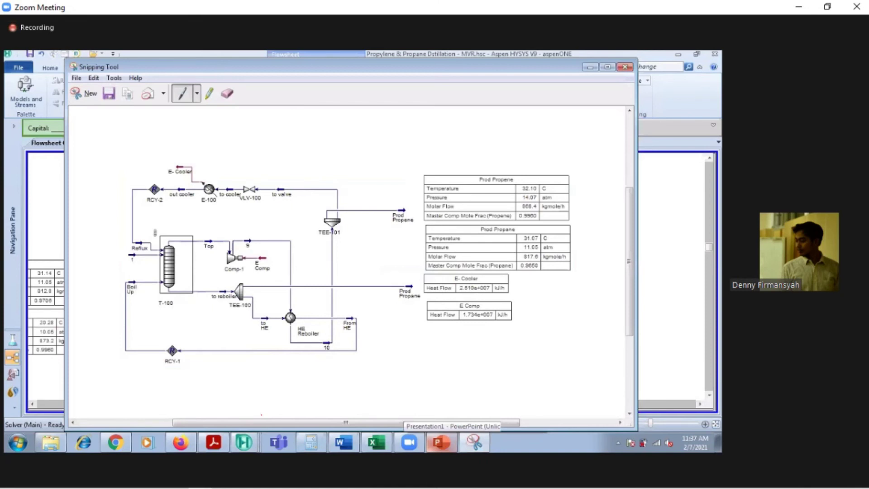
# Switch to the Word document and paste the flowsheet snip below the conventional distillation tower picture
pyautogui.hotkey('alt', 'Tab')
pyautogui.scroll(-3, 320, 345)
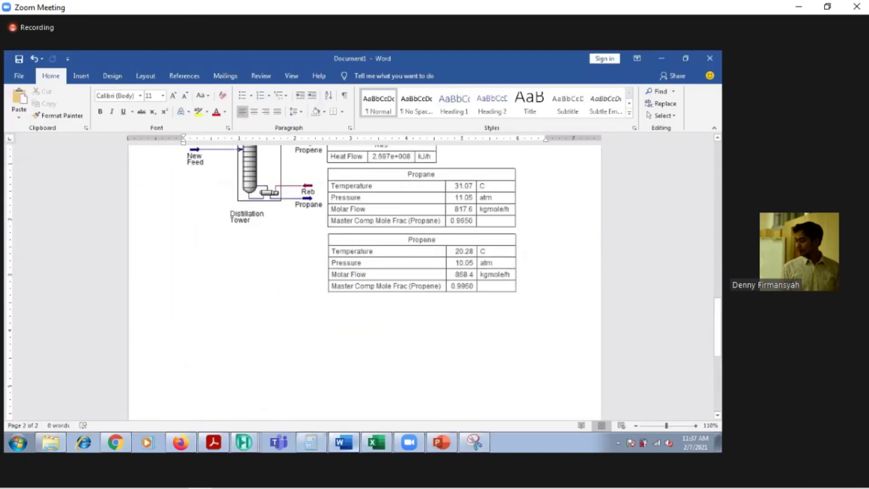
pyautogui.rightClick(185, 308)
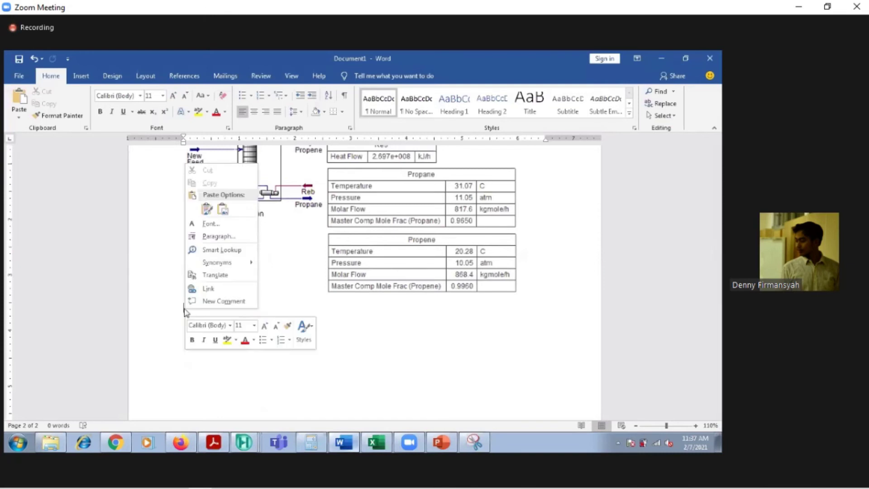
pyautogui.click(220, 211)
pyautogui.click(489, 319)
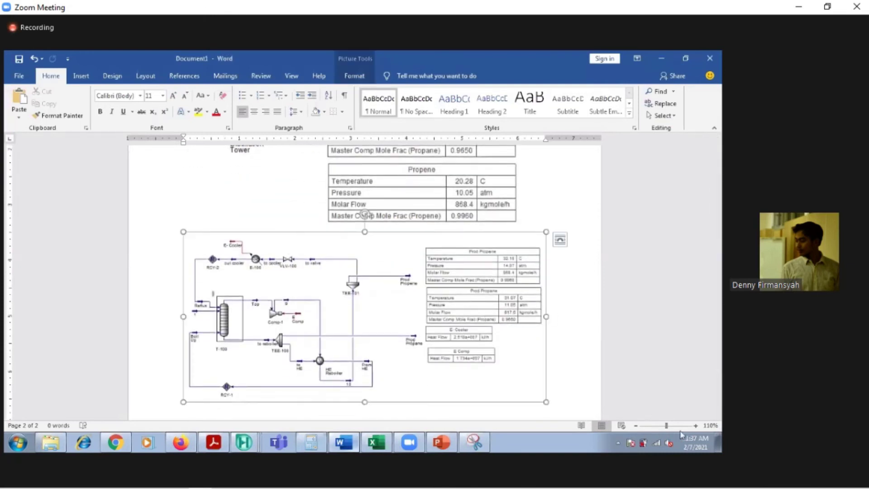
# Enlarge the page to 140% and compare product conditions and heat flows between the conventional tower and the recompression flowsheet
pyautogui.click(695, 425)
pyautogui.click(696, 426)
pyautogui.click(696, 425)
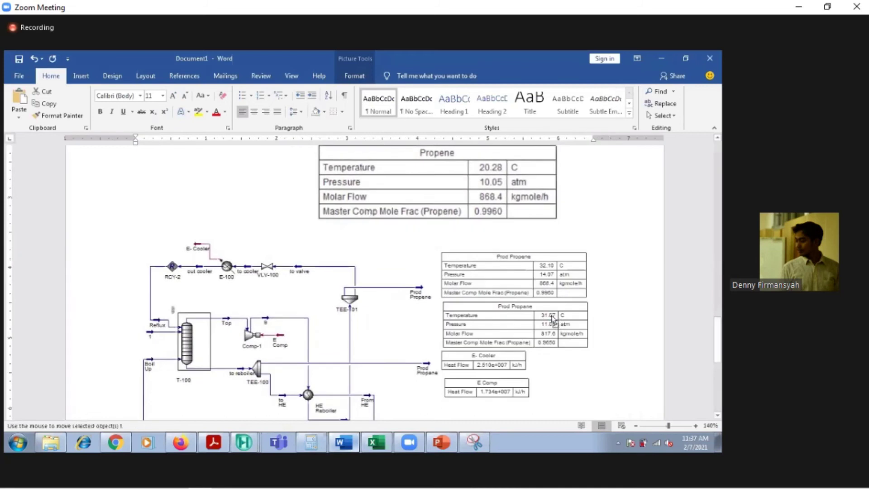
pyautogui.scroll(3, 551, 315)
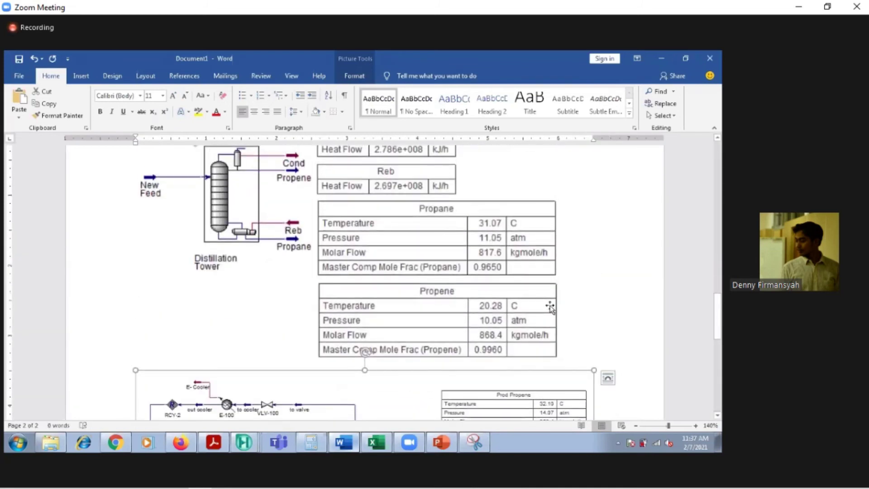
pyautogui.scroll(1, 550, 307)
pyautogui.scroll(-5, 550, 307)
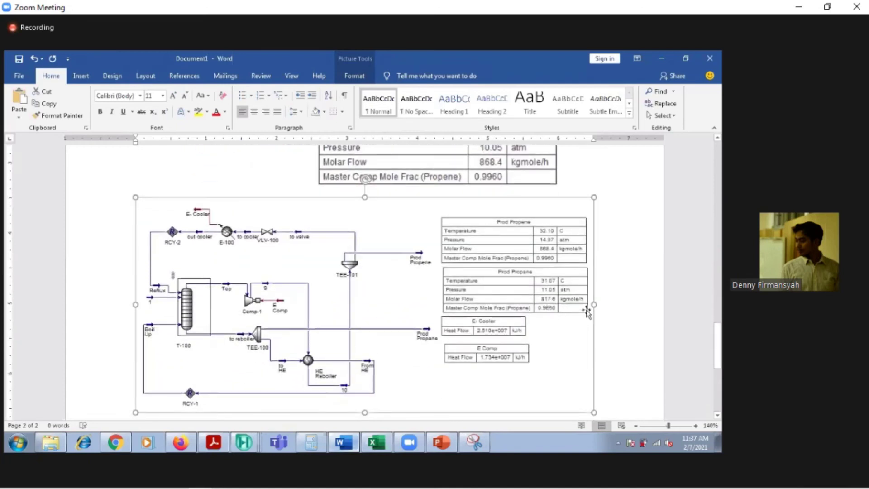
pyautogui.click(607, 274)
pyautogui.scroll(5, 613, 275)
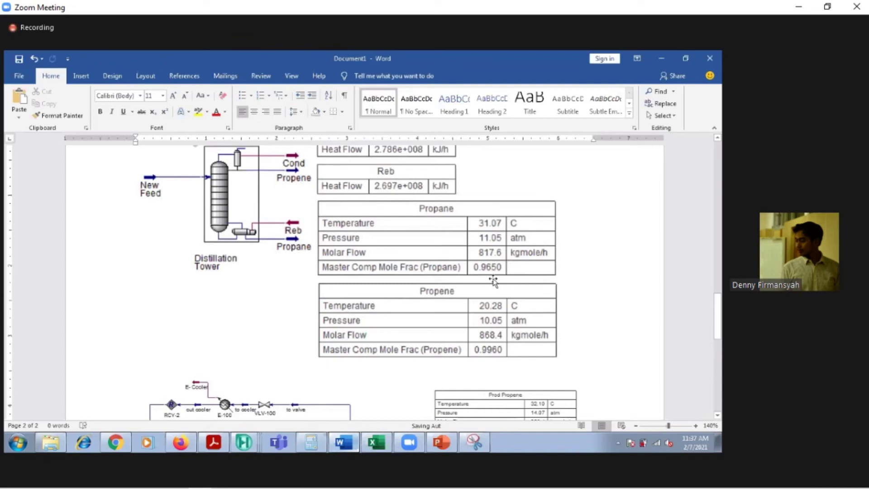
pyautogui.scroll(-6, 505, 292)
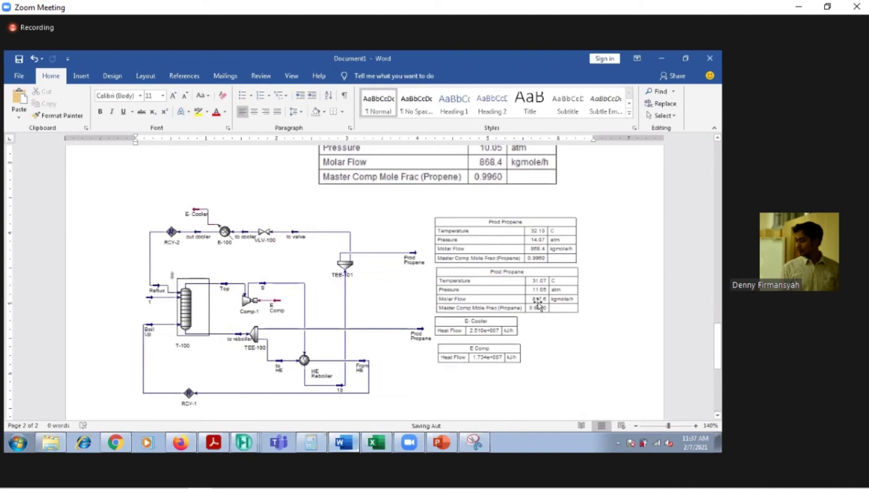
pyautogui.scroll(6, 544, 318)
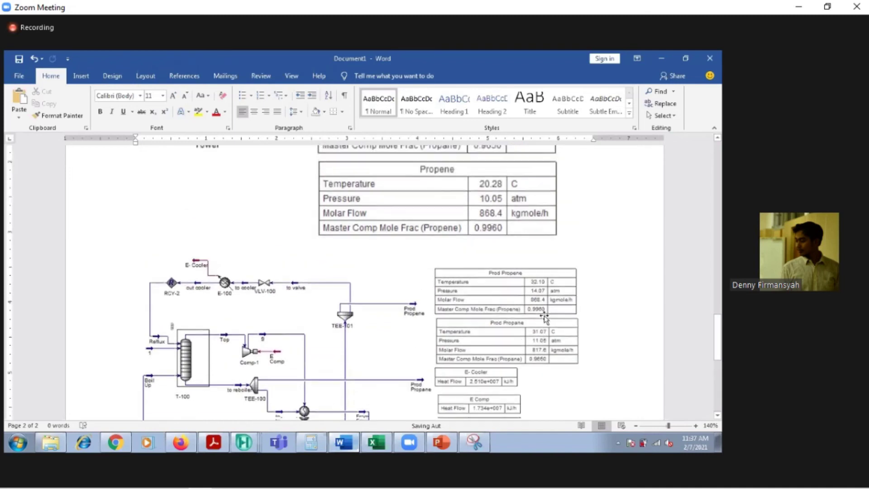
pyautogui.scroll(-2, 544, 318)
pyautogui.scroll(-2, 544, 318)
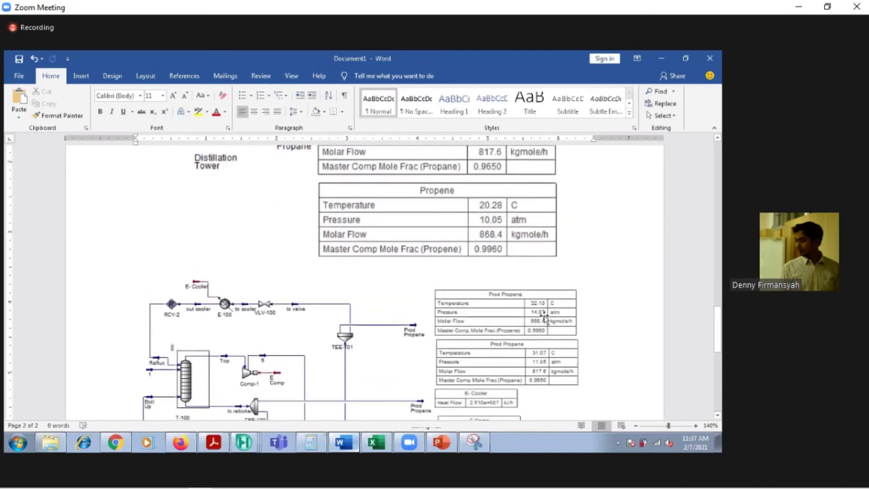
pyautogui.scroll(4, 540, 343)
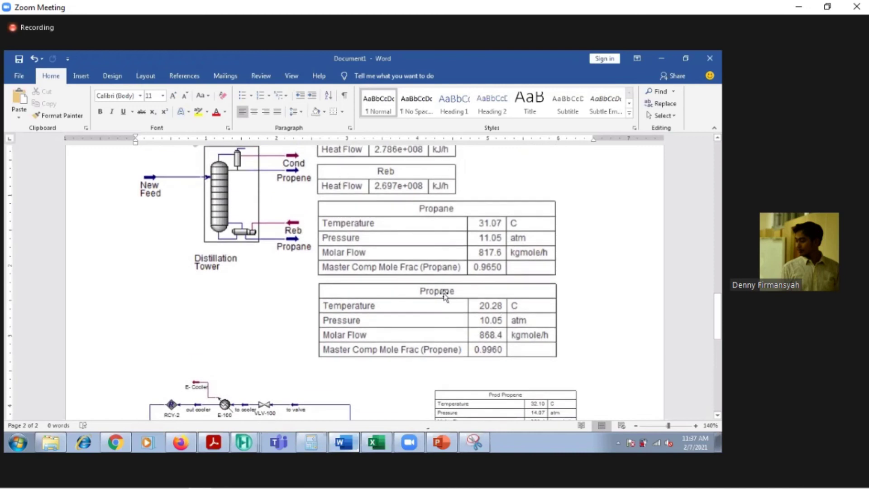
pyautogui.scroll(-1, 450, 303)
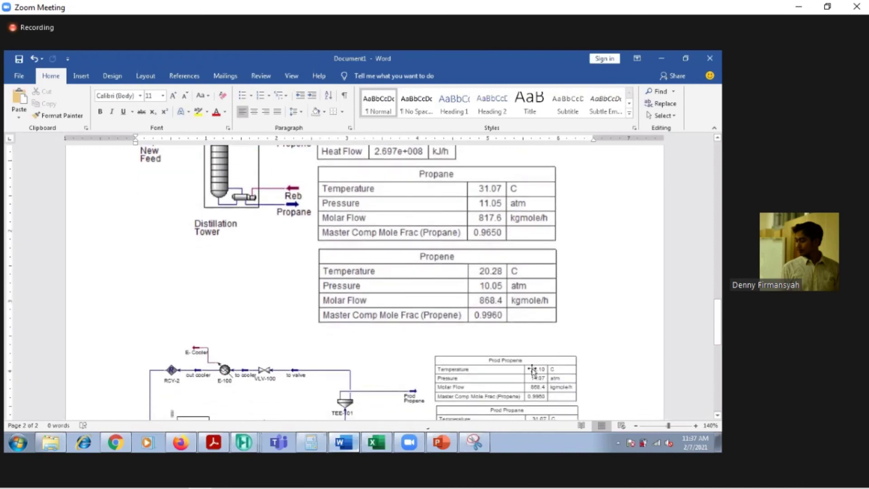
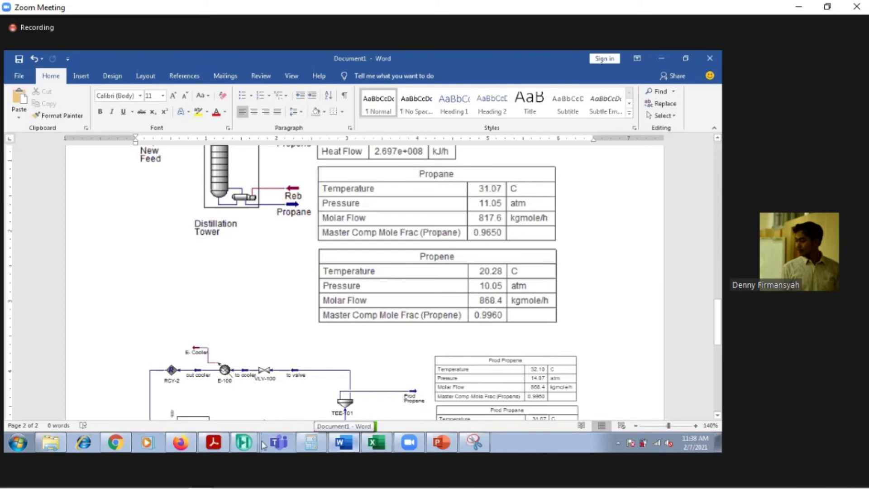
# Switch back to the Aspen HYSYS flowsheet and clear space after TEE-101 by shifting the four tables away and moving Prod Propene closer to the tee
pyautogui.moveTo(243, 442)
pyautogui.click(245, 383)
pyautogui.moveTo(462, 219); pyautogui.dragTo(516, 213)
pyautogui.moveTo(477, 267); pyautogui.dragTo(528, 261)
pyautogui.moveTo(466, 303); pyautogui.dragTo(504, 311)
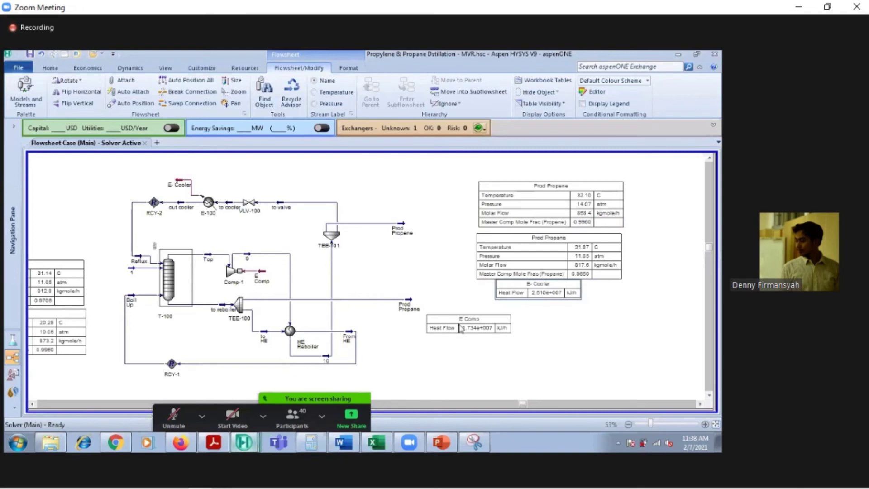
pyautogui.moveTo(460, 328); pyautogui.dragTo(575, 320)
pyautogui.moveTo(402, 230); pyautogui.dragTo(366, 230)
pyautogui.moveTo(457, 199); pyautogui.dragTo(565, 185)
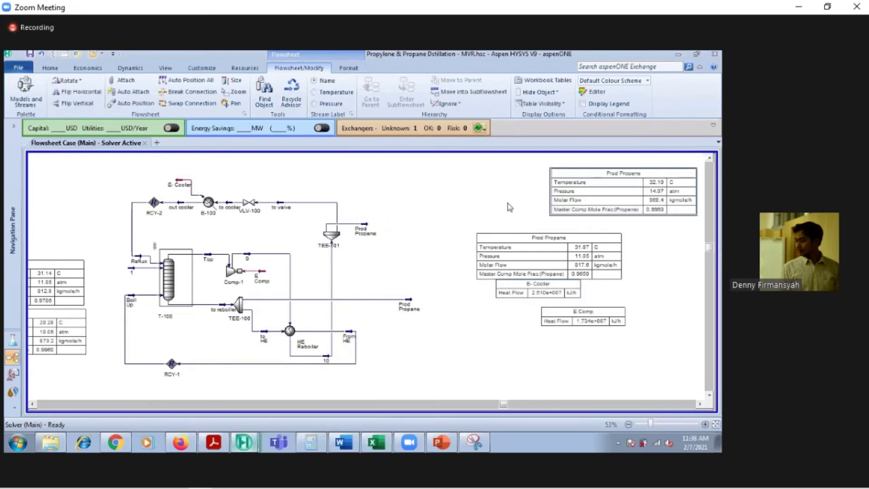
# Place a valve beside Prod Propene and connect it with Prod Propene as the inlet and a new stream 11 as the outlet
pyautogui.press('F4')
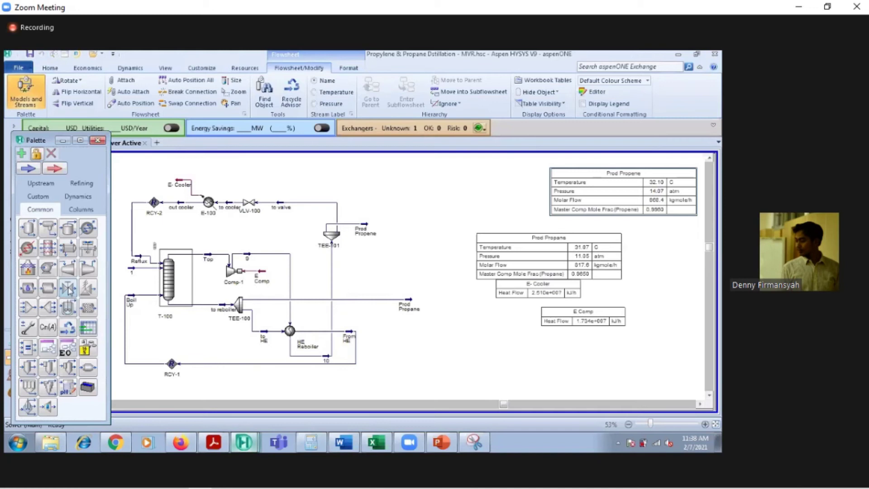
pyautogui.click(388, 222)
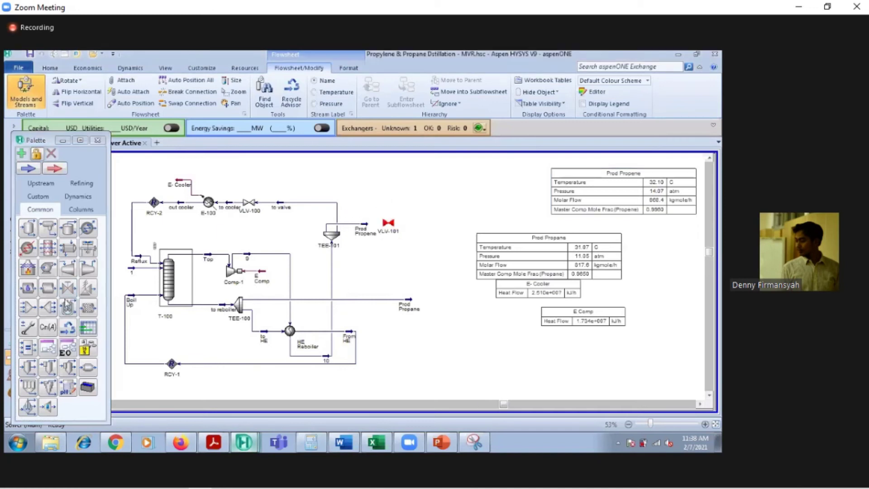
pyautogui.doubleClick(388, 226)
pyautogui.click(183, 271)
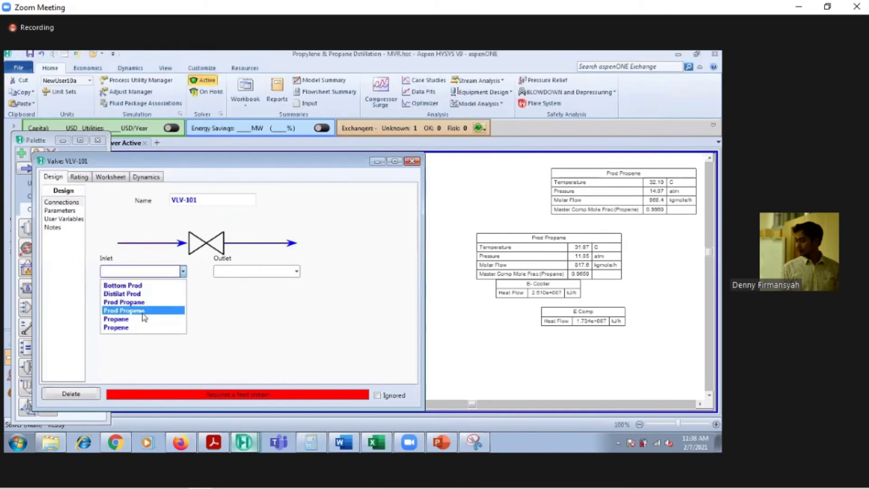
pyautogui.click(144, 316)
pyautogui.click(248, 271)
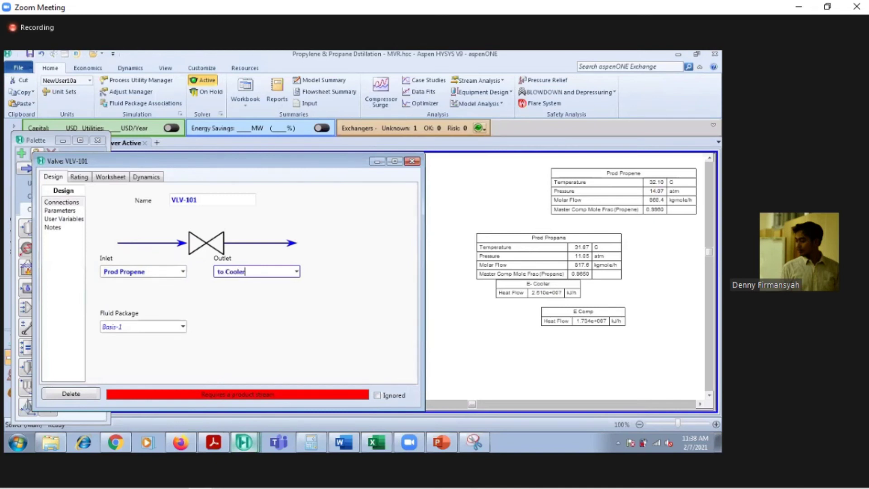
pyautogui.press('BackSpace')
pyautogui.press('BackSpace')
pyautogui.press('BackSpace')
pyautogui.press('BackSpace')
pyautogui.press('Return')
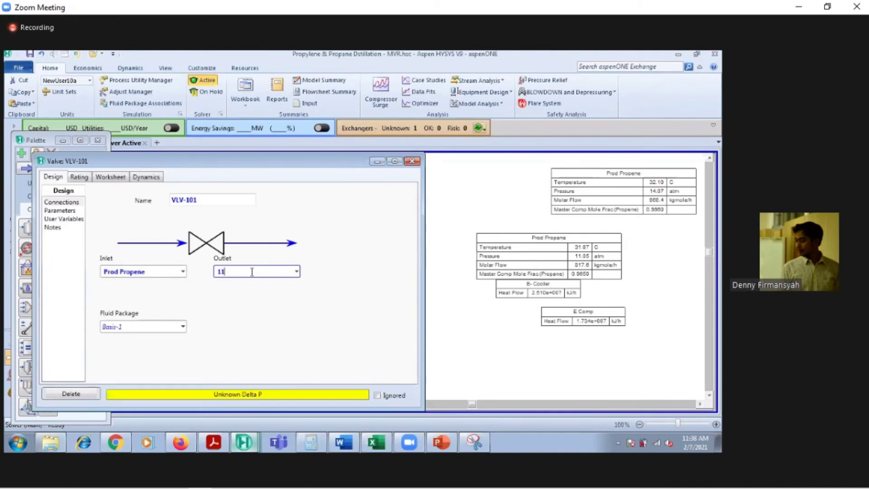
pyautogui.click(412, 161)
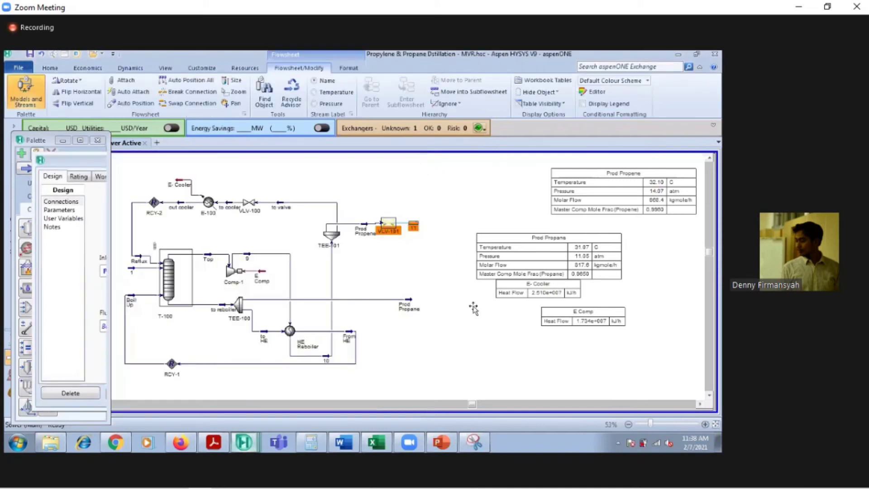
# Check the conventional tower's Propene pressure in the Word document, return to HYSYS and set stream 11's pressure to 10.05 atm
pyautogui.hotkey('alt', 'Tab')
pyautogui.scroll(4, 527, 288)
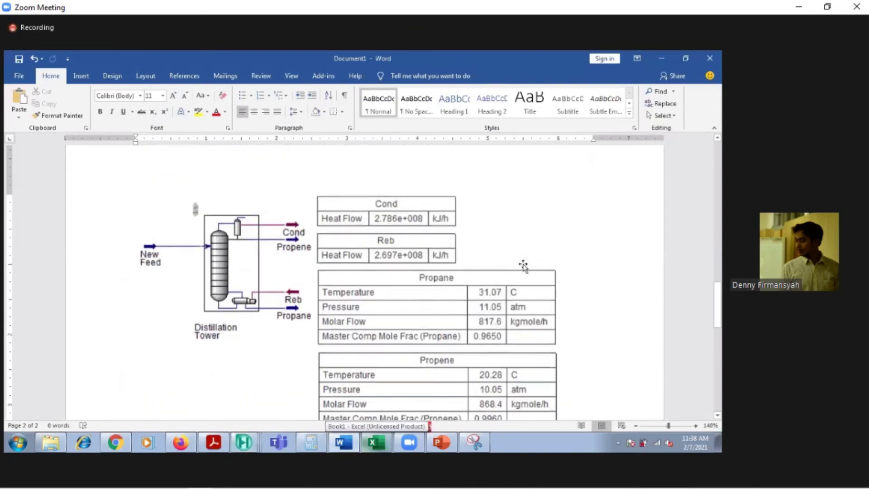
pyautogui.click(661, 58)
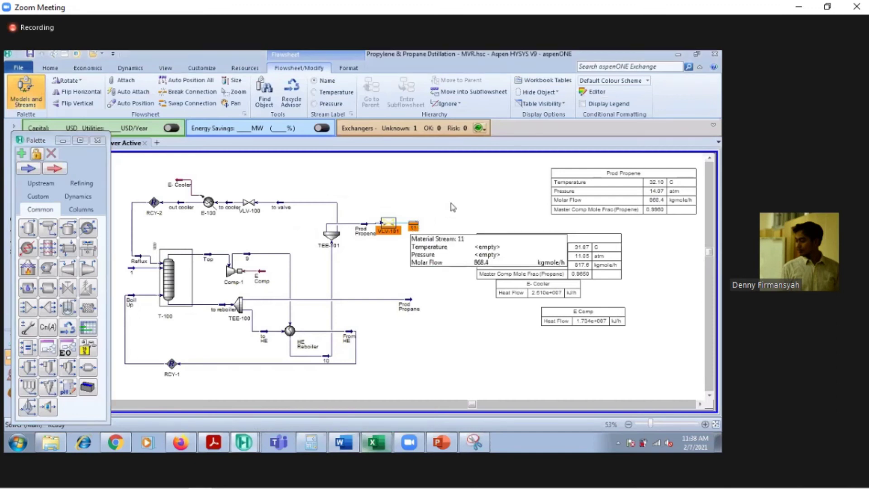
pyautogui.doubleClick(414, 226)
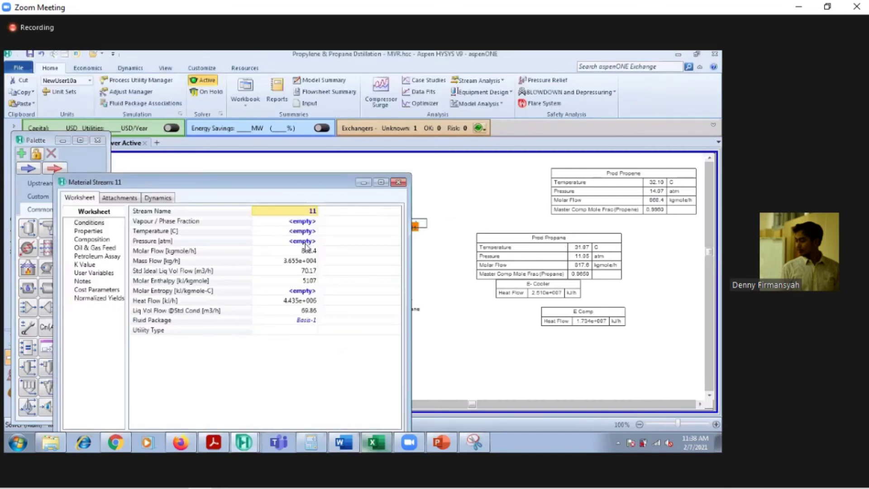
pyautogui.click(306, 241)
pyautogui.write('10.05')
pyautogui.press('Return')
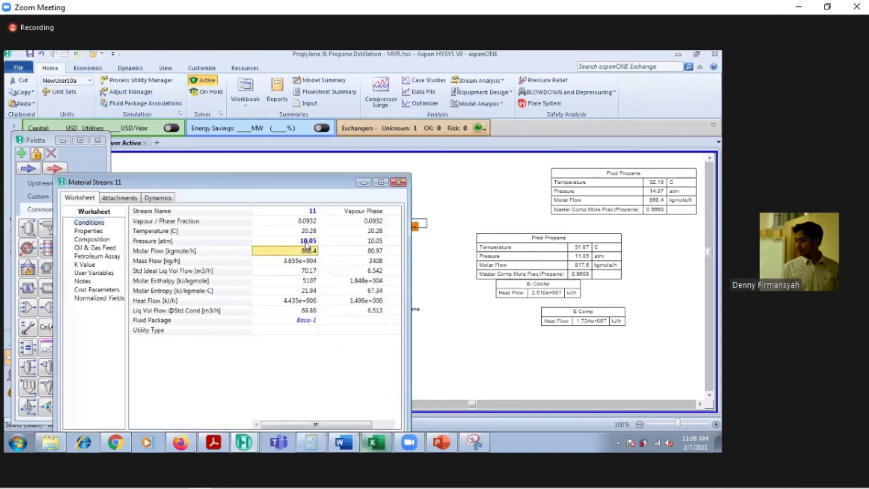
pyautogui.click(398, 182)
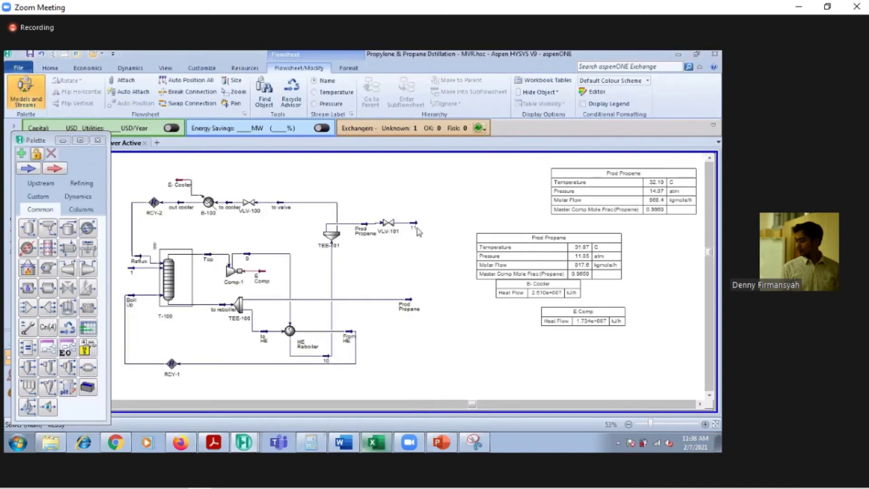
# Compare stream 11's conditions with the conventional tower's Propene table in the Word document, then return to the HYSYS flowsheet
pyautogui.click(415, 227)
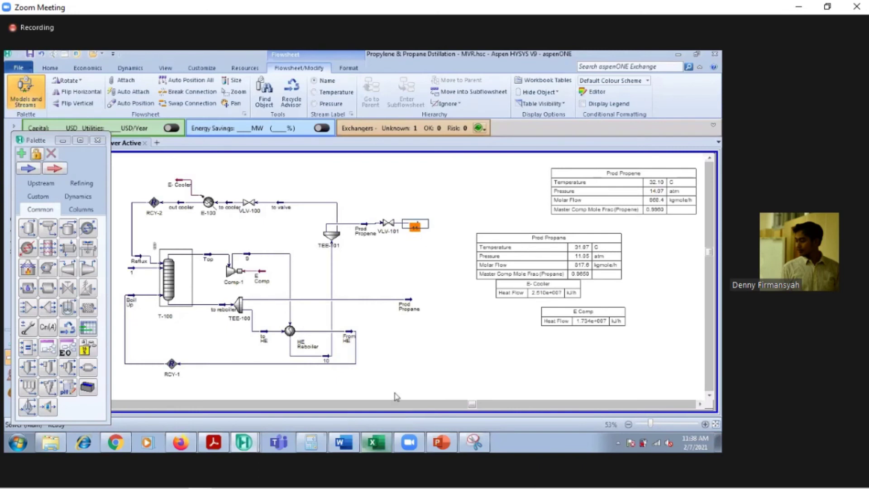
pyautogui.click(344, 442)
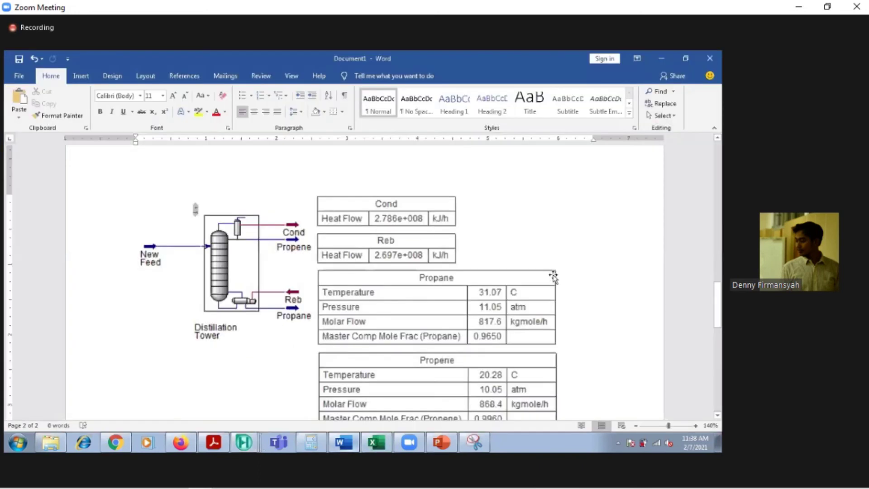
pyautogui.click(662, 59)
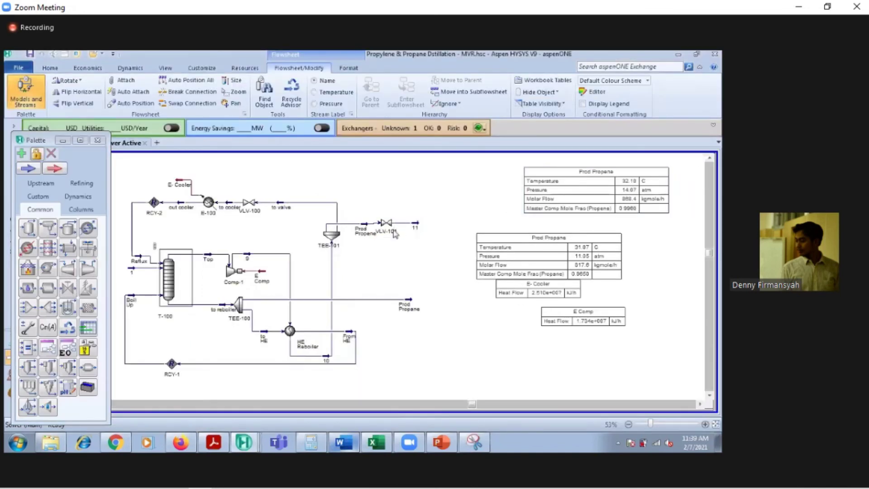
# Move Prod Propene, VLV-101 and stream 11 closer to TEE-101 and stack the four tables beside the flowsheet
pyautogui.click(368, 227)
pyautogui.click(367, 226)
pyautogui.click(382, 225)
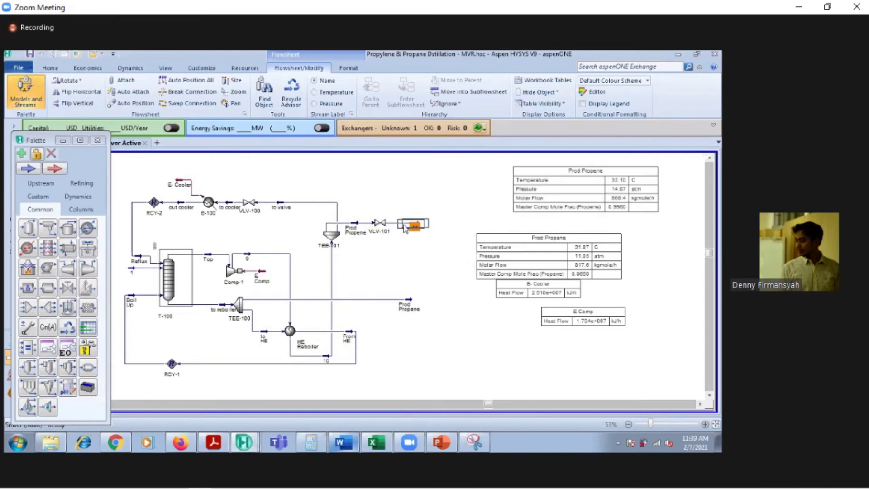
pyautogui.click(569, 209)
pyautogui.moveTo(569, 210); pyautogui.dragTo(491, 221)
pyautogui.moveTo(554, 262); pyautogui.dragTo(515, 257)
pyautogui.moveTo(560, 292); pyautogui.dragTo(503, 292)
pyautogui.moveTo(591, 322); pyautogui.dragTo(493, 321)
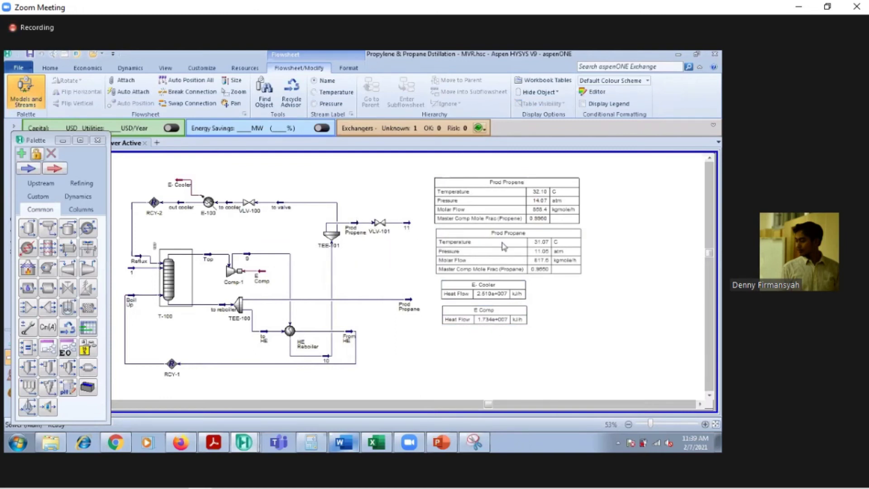
# Delete the Prod Propane table and show a table for stream 11 in its place below the Prod Propene table
pyautogui.click(503, 246)
pyautogui.press('Delete')
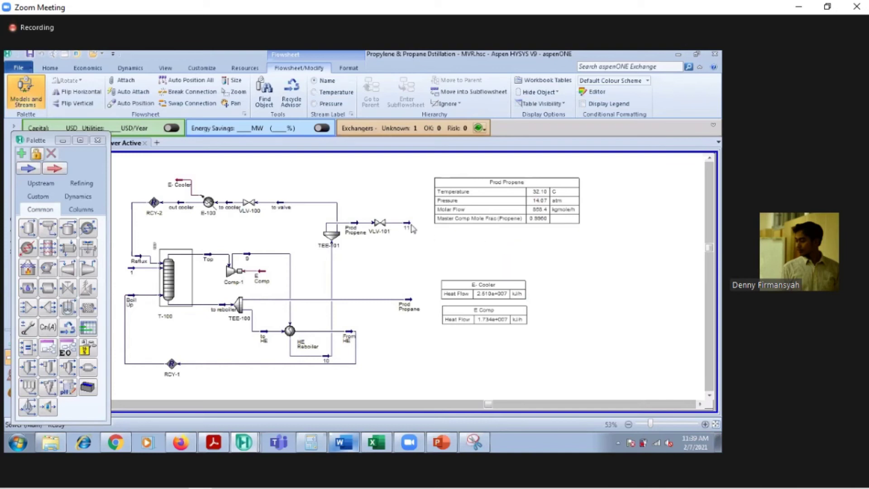
pyautogui.rightClick(408, 227)
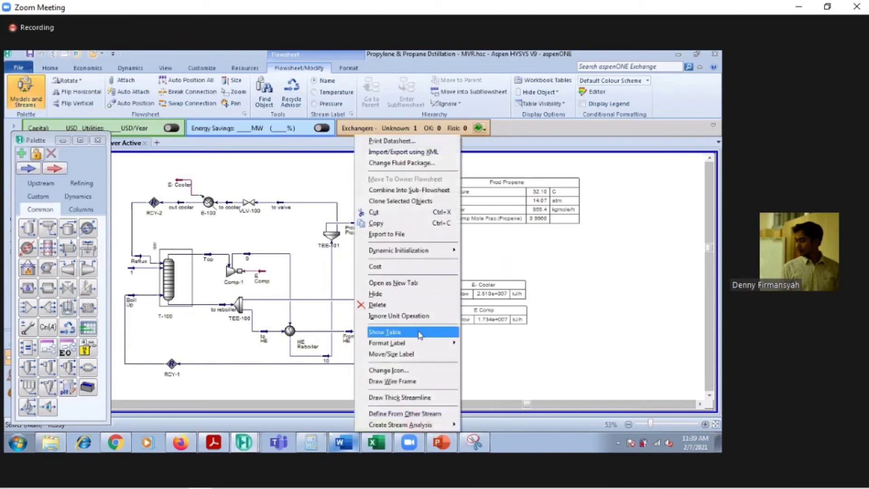
pyautogui.click(421, 335)
pyautogui.moveTo(450, 252); pyautogui.dragTo(486, 256)
# Add the Master Comp Mole Frac variable for Propene to the stream 11 table
pyautogui.doubleClick(490, 255)
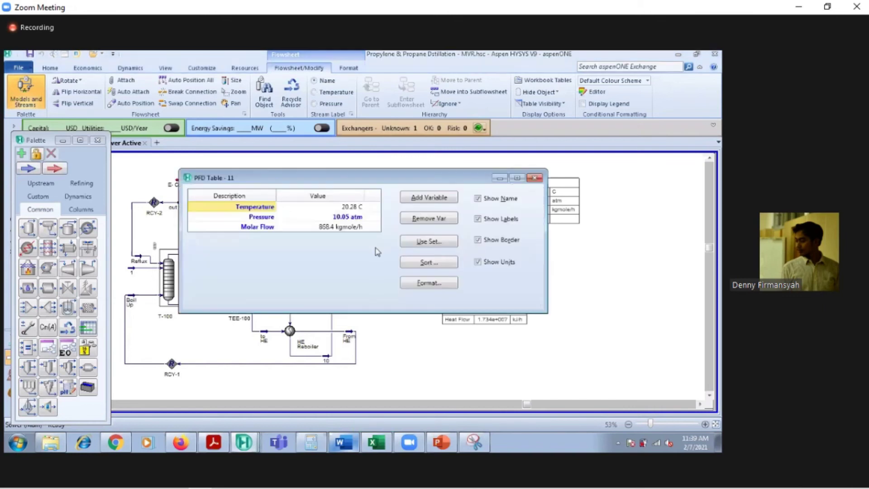
pyautogui.click(430, 198)
pyautogui.moveTo(326, 178); pyautogui.dragTo(327, 245)
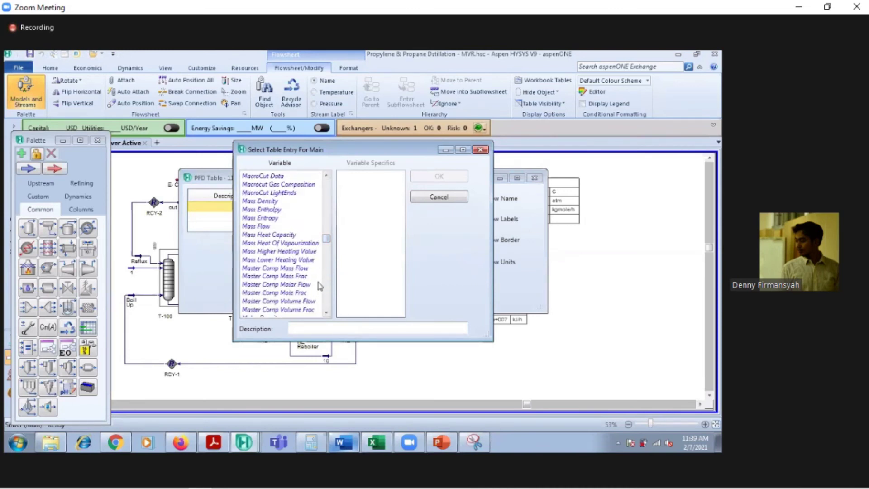
pyautogui.click(308, 292)
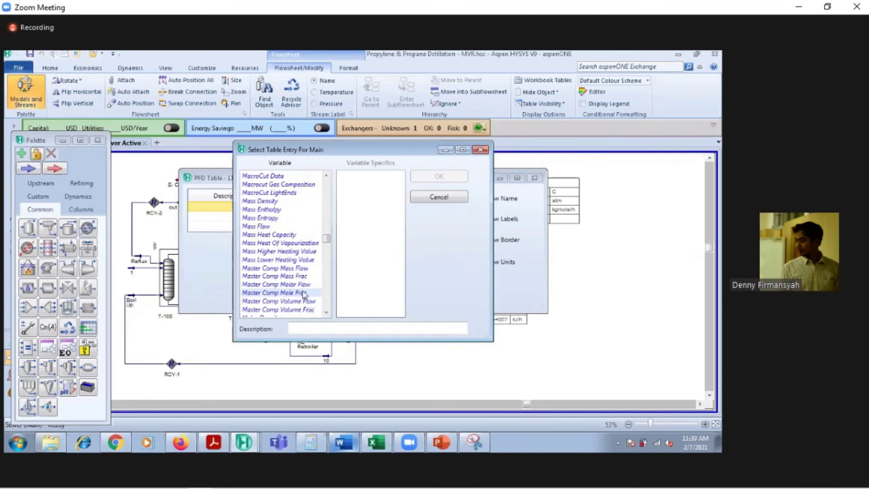
pyautogui.click(355, 178)
pyautogui.click(438, 176)
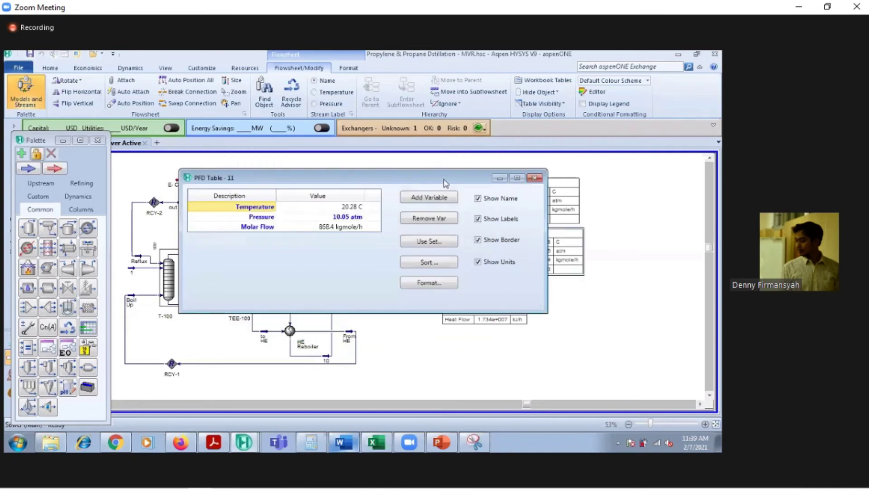
pyautogui.click(534, 178)
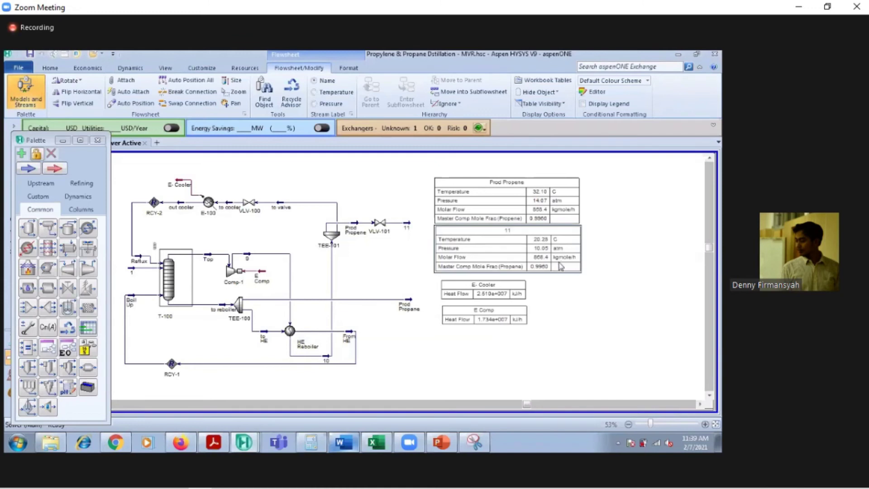
pyautogui.moveTo(536, 259); pyautogui.dragTo(534, 259)
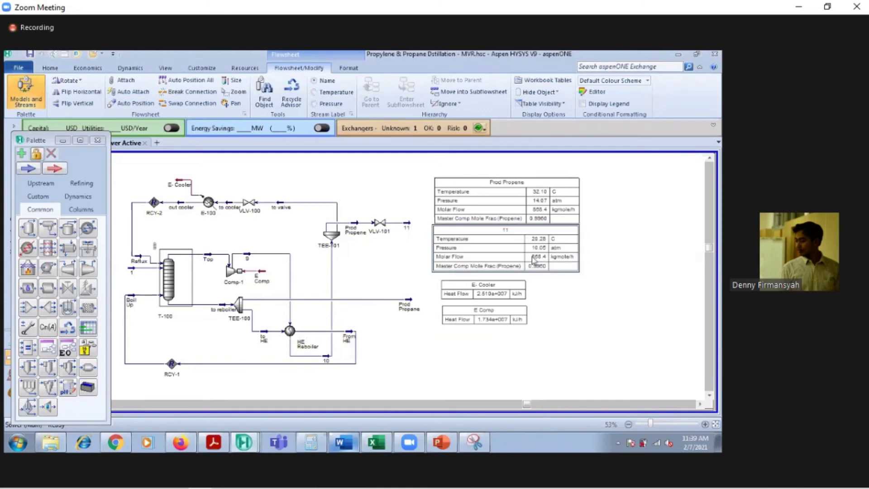
pyautogui.doubleClick(532, 258)
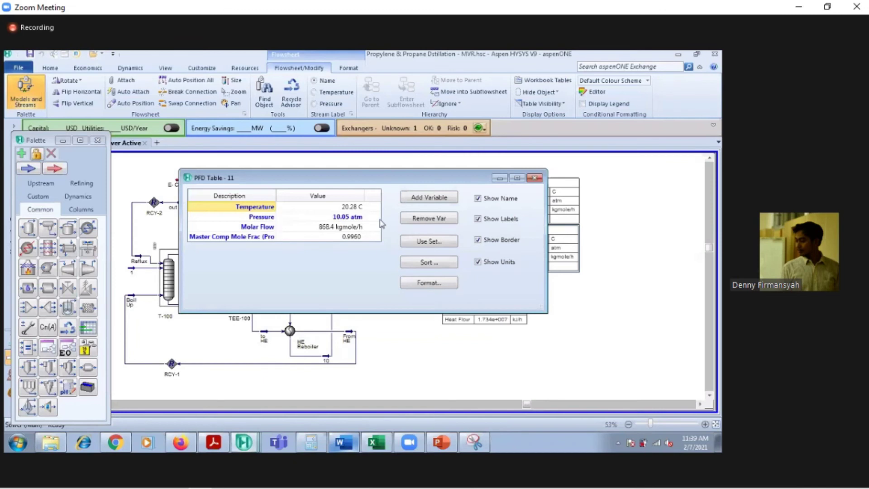
pyautogui.click(436, 199)
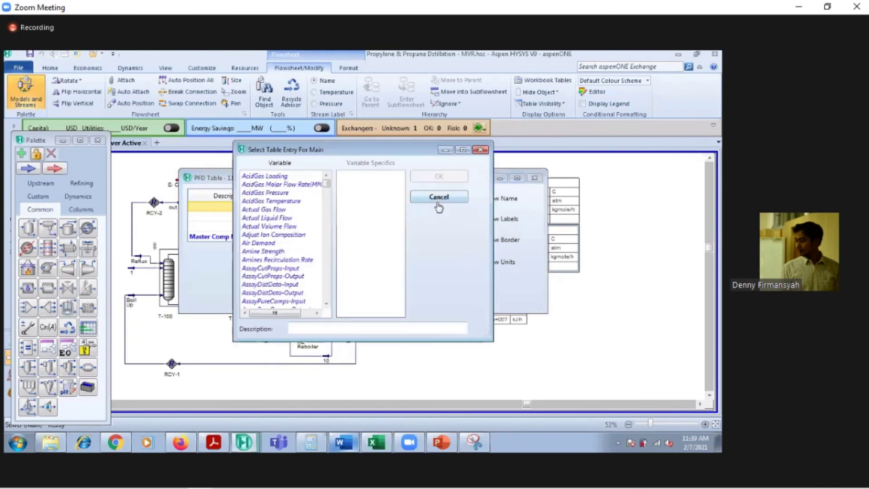
pyautogui.click(476, 152)
pyautogui.click(534, 177)
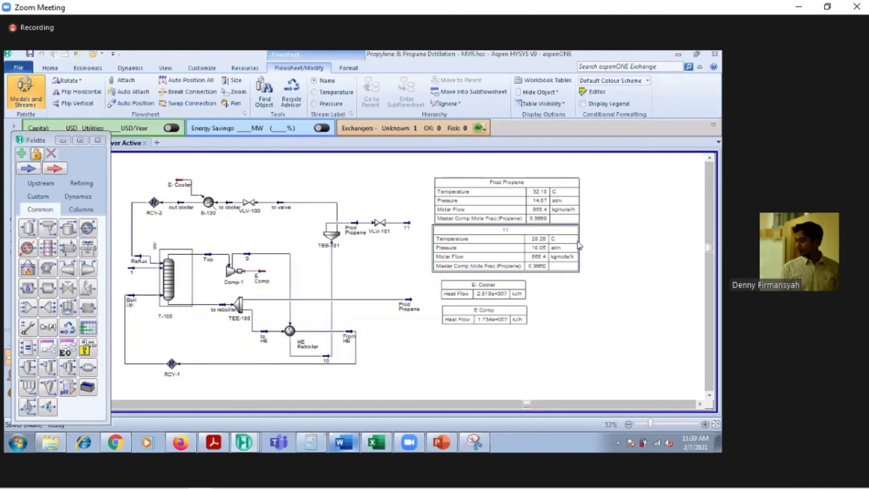
# Remove the Prod Propene table and show a Prod Propane table in its place above the stream 11 table
pyautogui.rightClick(530, 186)
pyautogui.press('t')
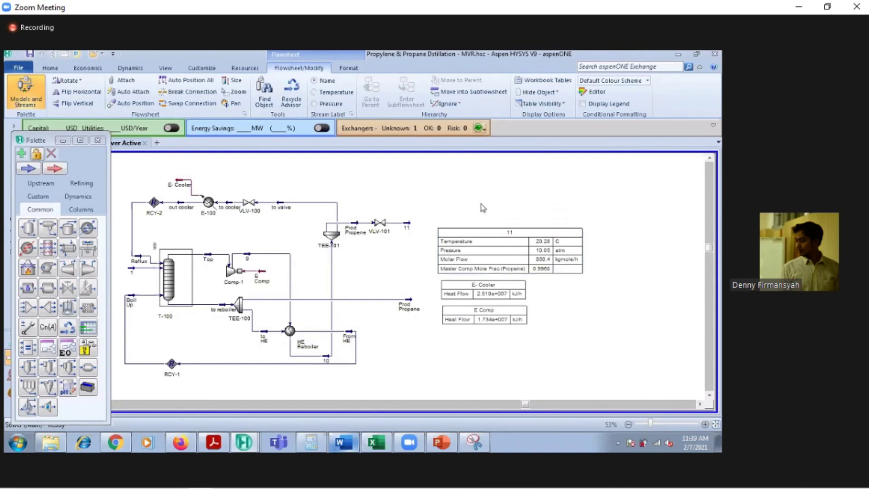
pyautogui.click(409, 305)
pyautogui.rightClick(409, 304)
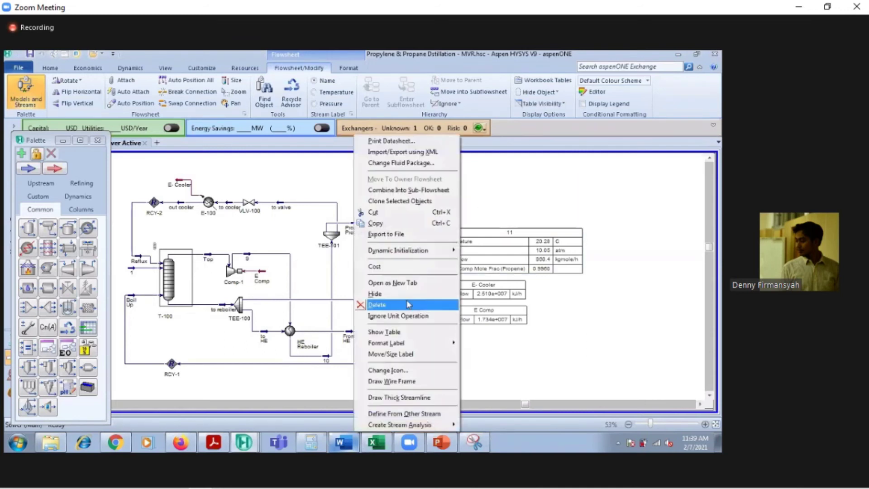
pyautogui.click(404, 334)
pyautogui.moveTo(435, 313); pyautogui.dragTo(474, 190)
# Add the Master Comp Mole Frac variable for Propane to the Prod Propane table
pyautogui.doubleClick(474, 193)
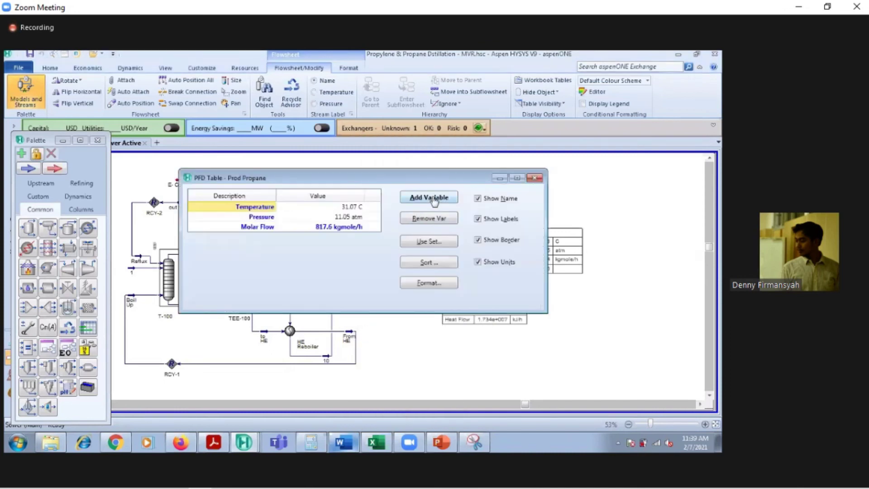
pyautogui.click(430, 199)
pyautogui.moveTo(327, 184); pyautogui.dragTo(339, 238)
pyautogui.scroll(1, 282, 268)
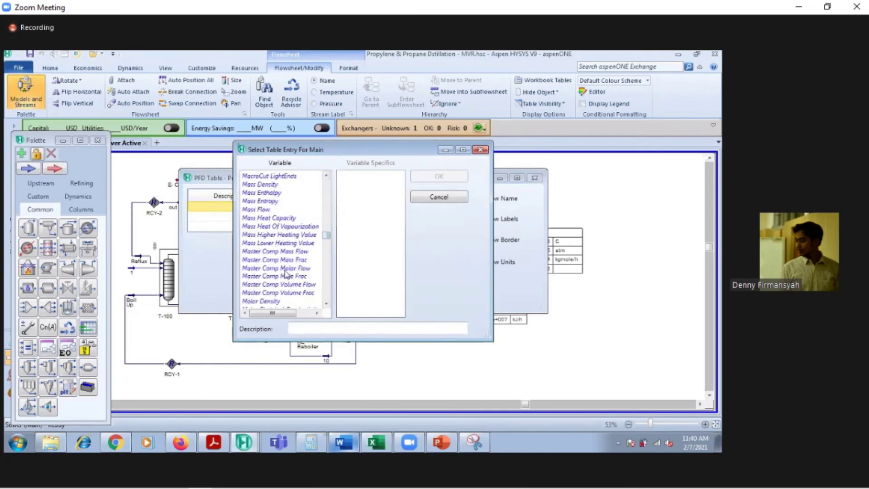
pyautogui.click(301, 276)
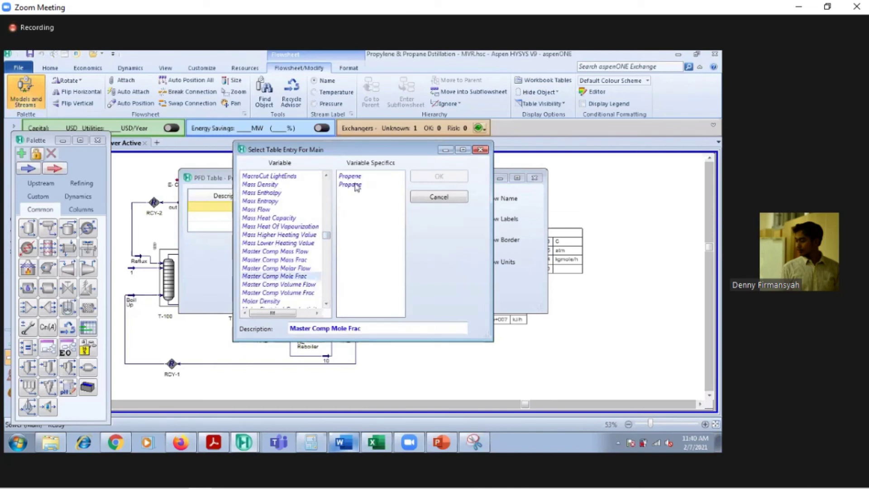
pyautogui.click(356, 188)
pyautogui.click(440, 177)
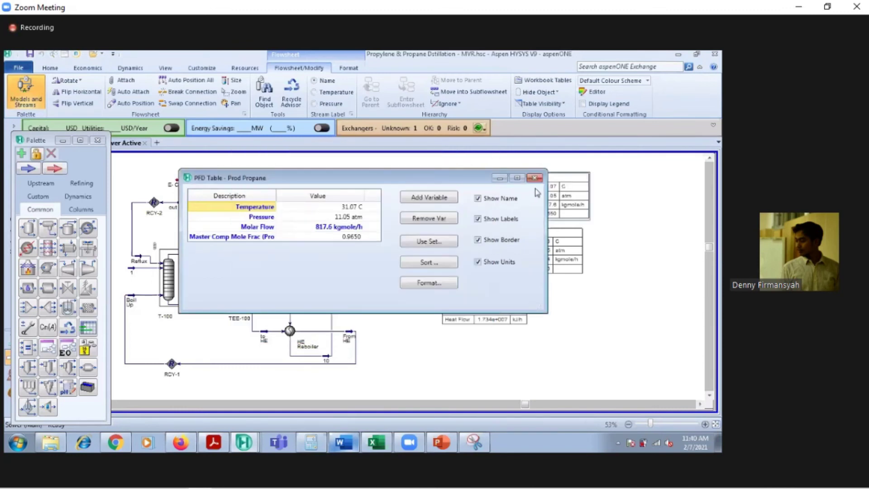
pyautogui.click(534, 178)
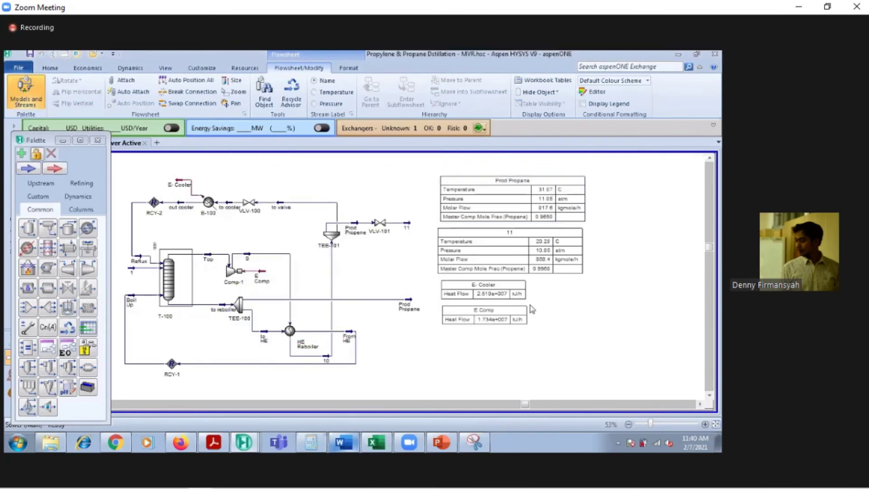
# Capture a new snip of the recompression flowsheet with its Prod Propane, stream 11, E-Cooler and E Comp tables and copy it
pyautogui.click(474, 442)
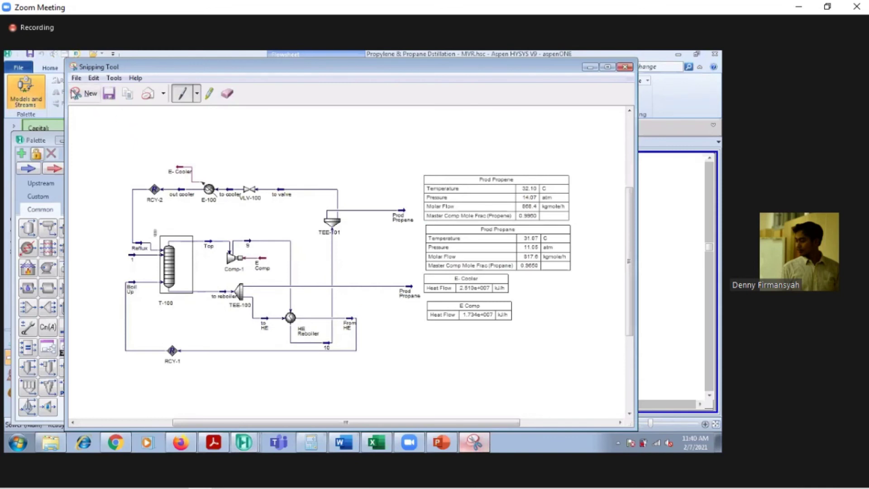
pyautogui.click(74, 91)
pyautogui.moveTo(116, 158); pyautogui.dragTo(593, 379)
pyautogui.rightClick(391, 282)
pyautogui.click(415, 300)
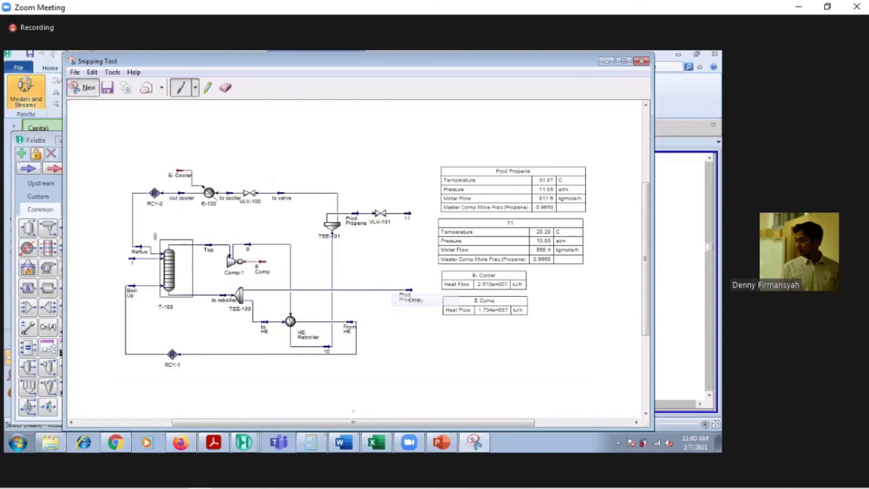
# Switch to the Word document and paste the copied recompression flowsheet picture below the conventional Distillation Tower's Propene table
pyautogui.hotkey('alt', 'Tab')
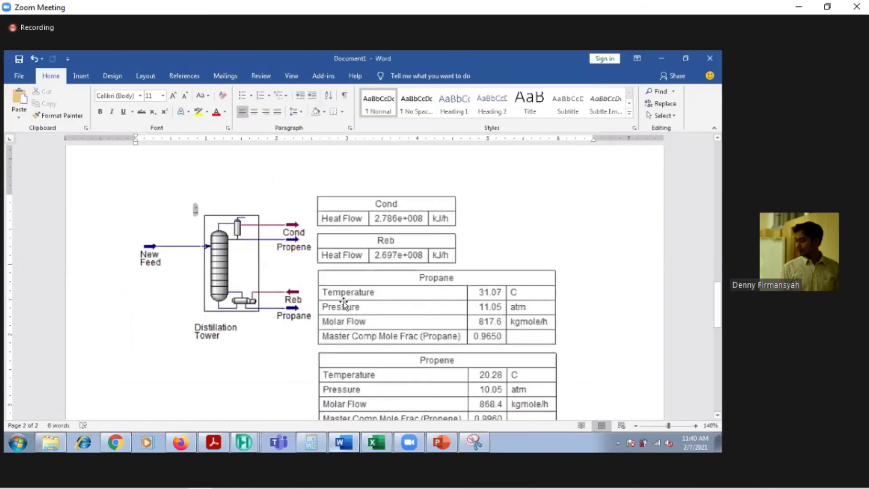
pyautogui.scroll(-5, 316, 262)
pyautogui.scroll(3, 295, 257)
pyautogui.click(149, 305)
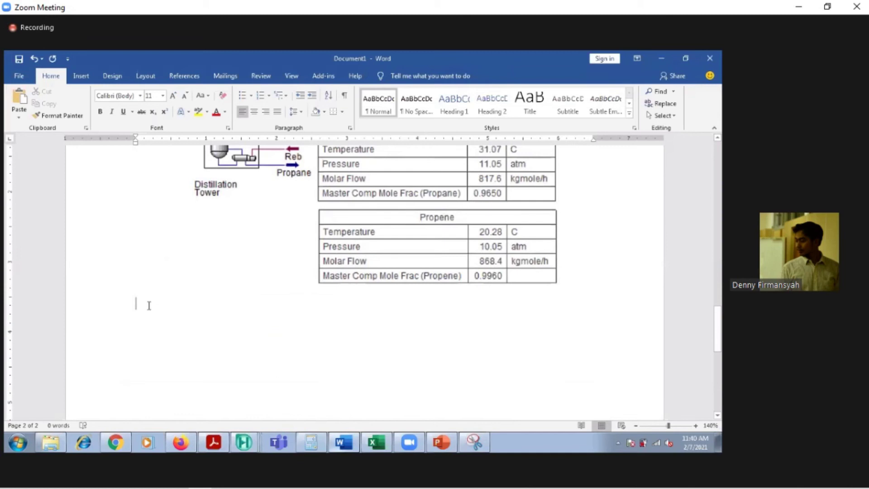
pyautogui.rightClick(134, 303)
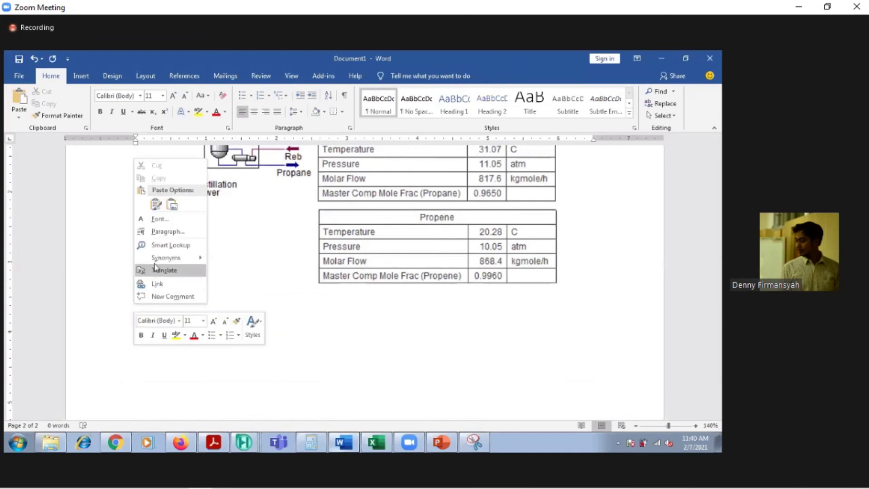
pyautogui.click(165, 203)
pyautogui.click(442, 310)
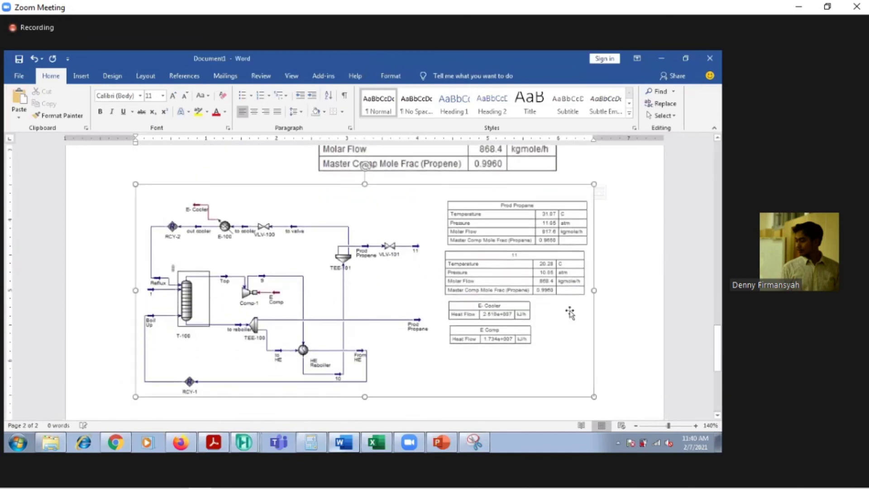
pyautogui.click(605, 269)
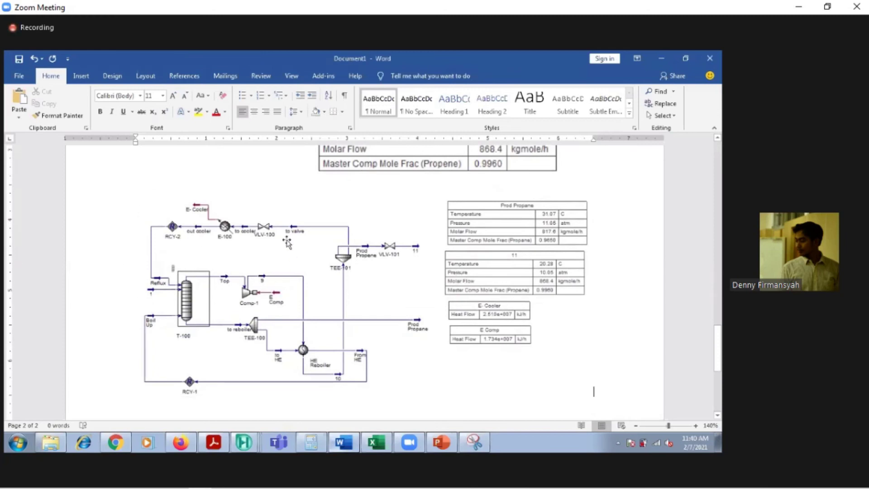
# Compare the product conditions, purities and heat flows of the conventional tower picture with those of the recompression flowsheet
pyautogui.scroll(5, 461, 250)
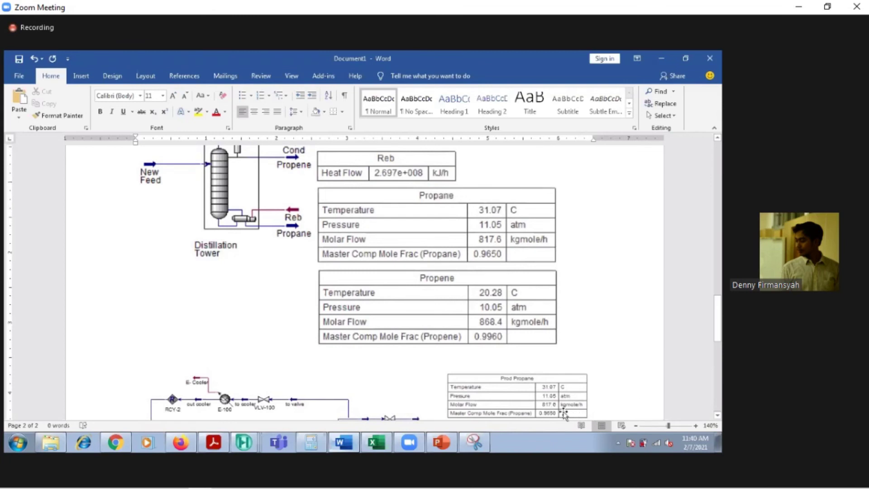
pyautogui.scroll(-5, 570, 411)
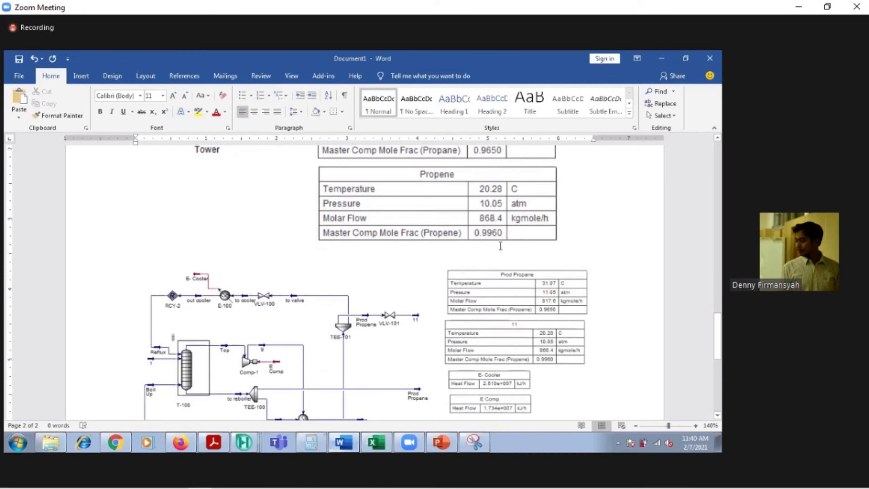
pyautogui.scroll(10, 494, 307)
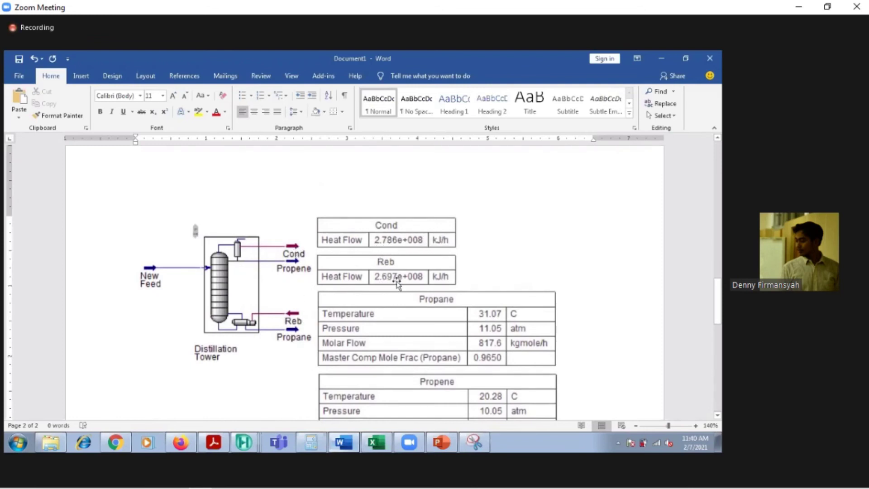
pyautogui.scroll(-10, 466, 279)
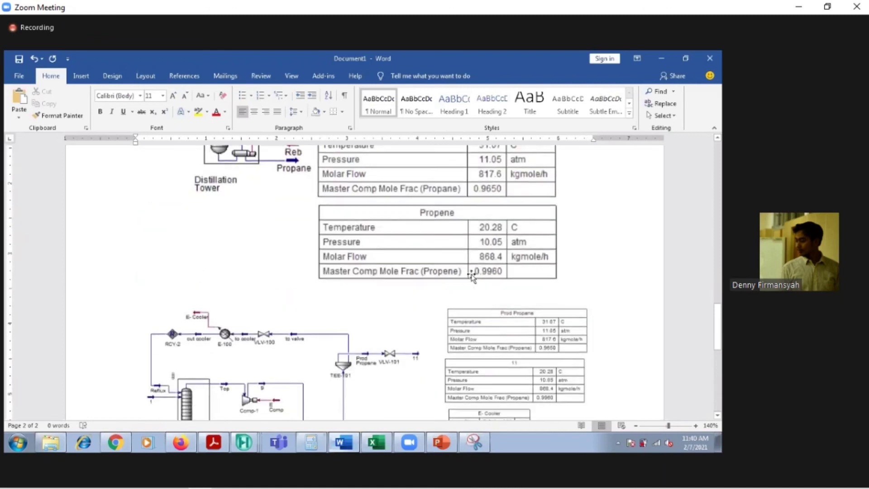
pyautogui.scroll(2, 593, 356)
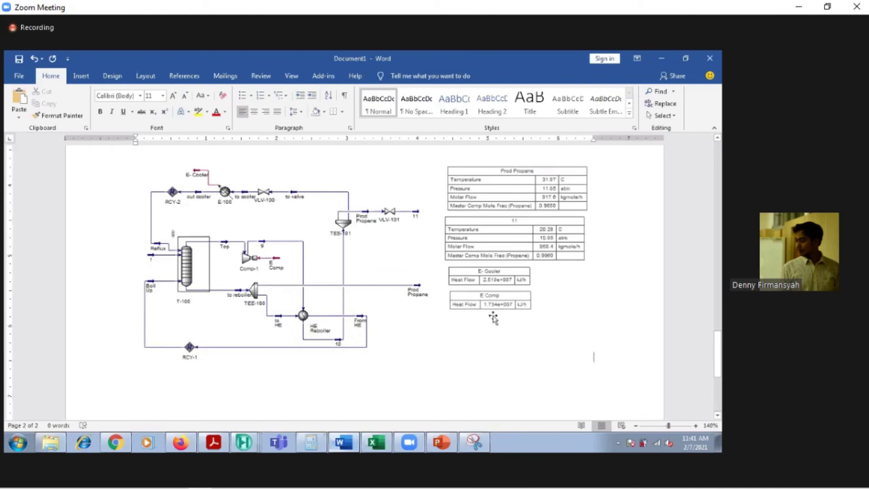
pyautogui.scroll(6, 493, 318)
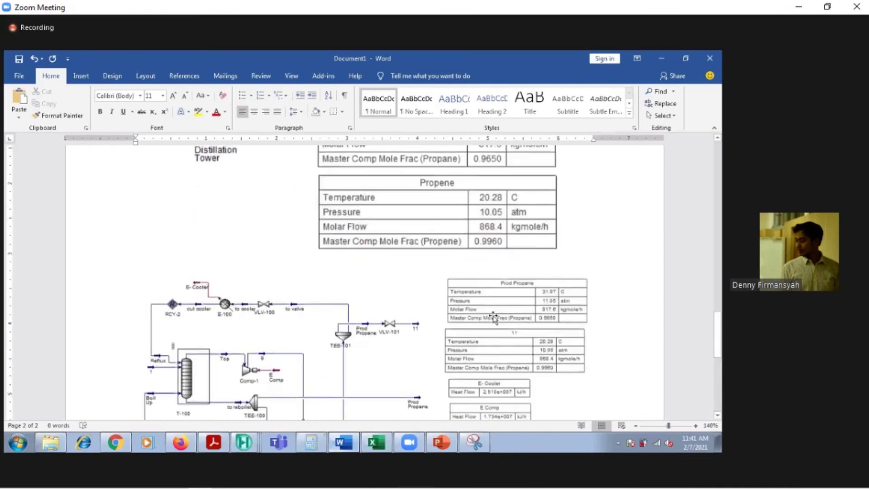
pyautogui.scroll(-5, 493, 318)
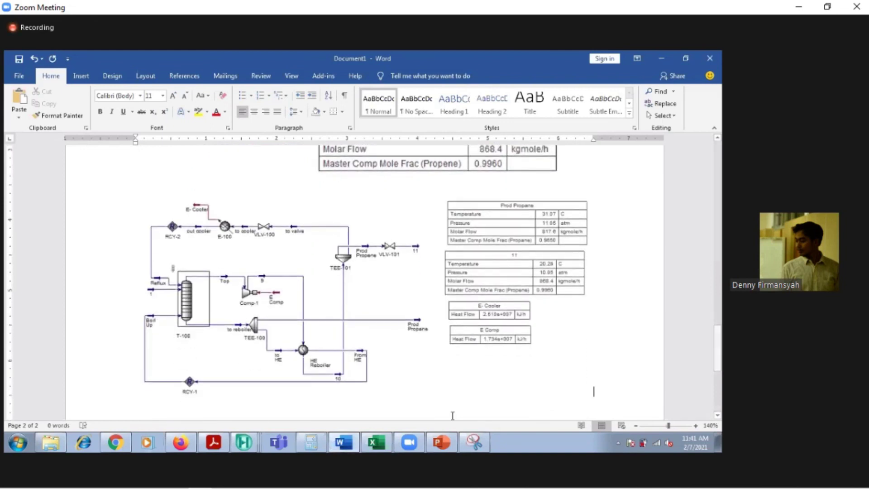
pyautogui.hotkey('alt', 'Tab')
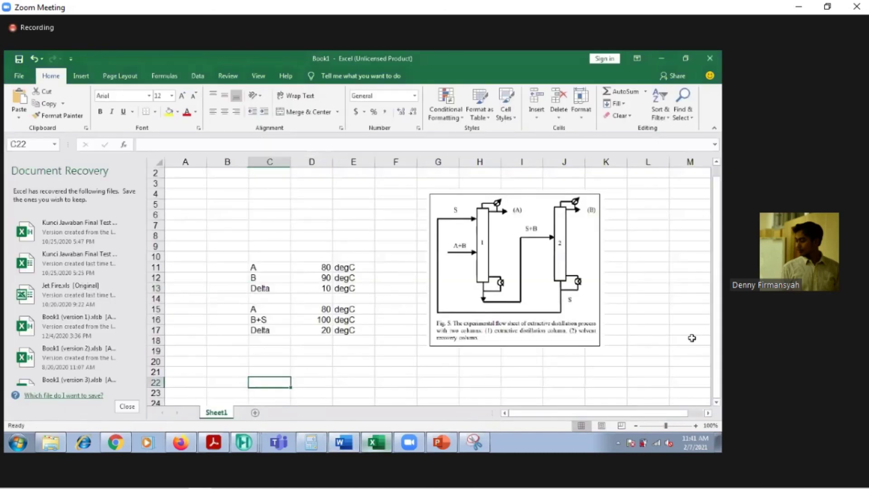
pyautogui.write('Re')
pyautogui.click(663, 58)
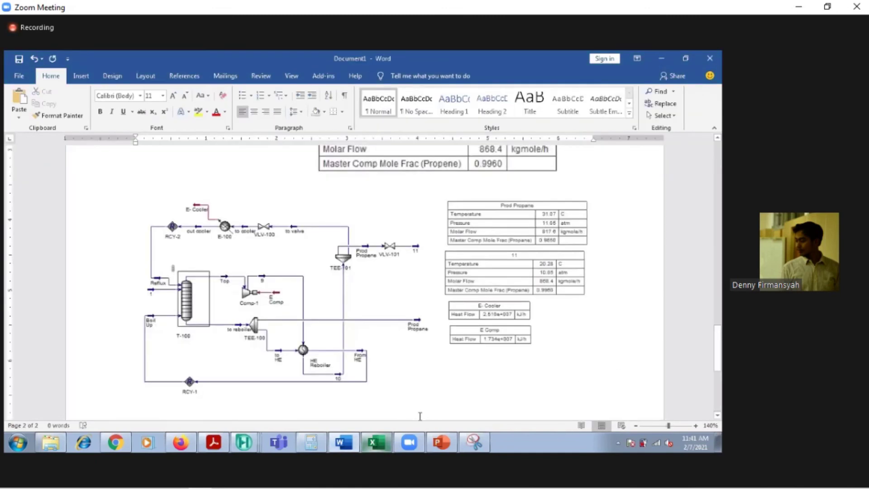
pyautogui.click(376, 442)
pyautogui.moveTo(243, 442)
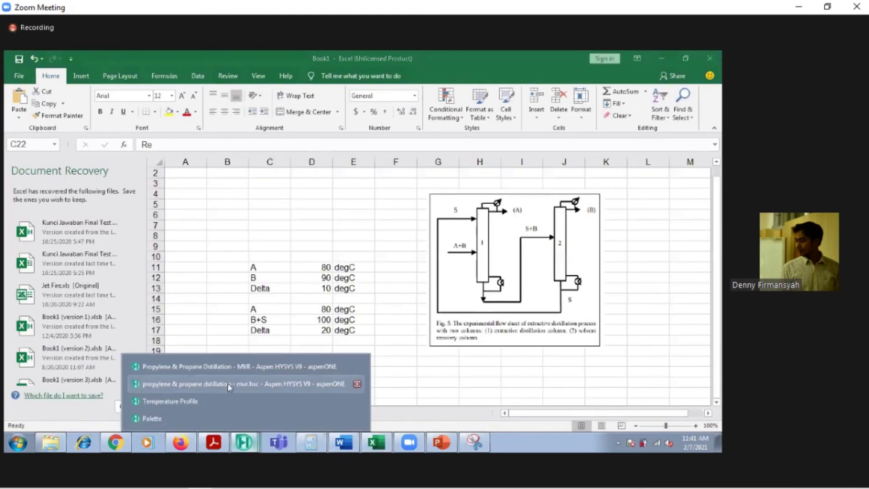
# Switch to the MVR case in Aspen HYSYS and place a spreadsheet operation on the flowsheet below the Prod Propane stream
pyautogui.click(221, 370)
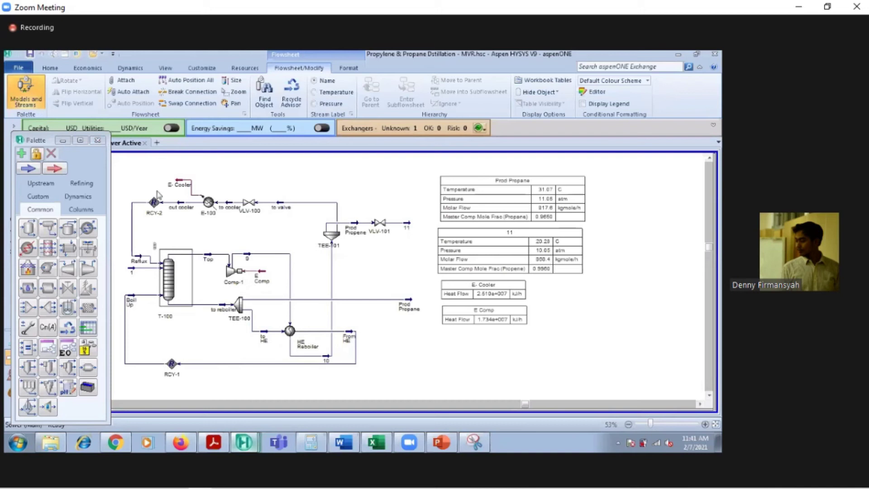
pyautogui.click(98, 140)
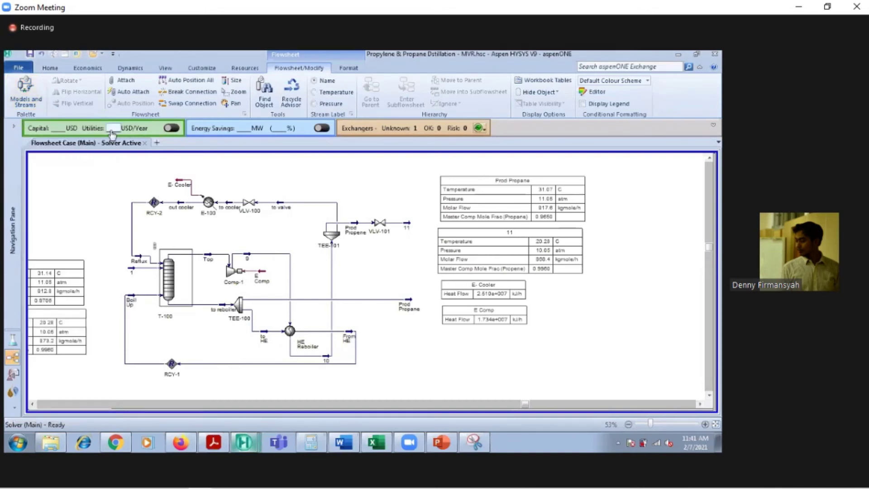
pyautogui.click(26, 93)
pyautogui.click(88, 327)
pyautogui.click(414, 353)
pyautogui.doubleClick(414, 353)
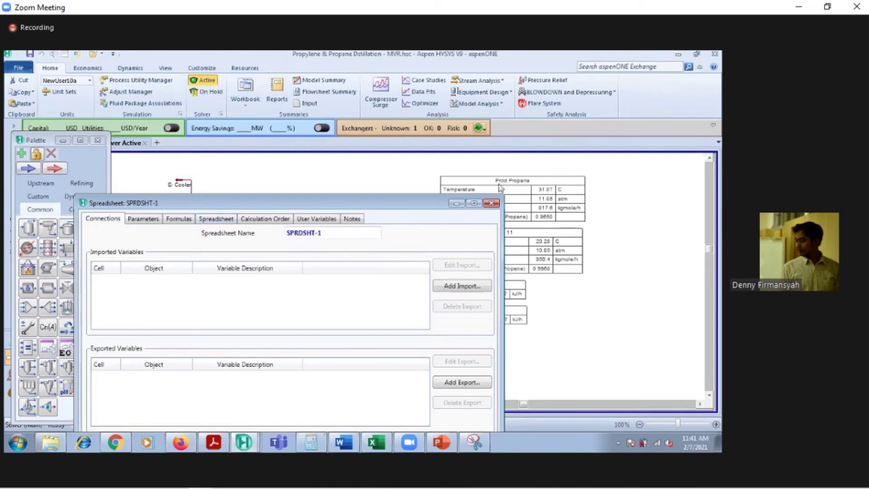
pyautogui.click(491, 203)
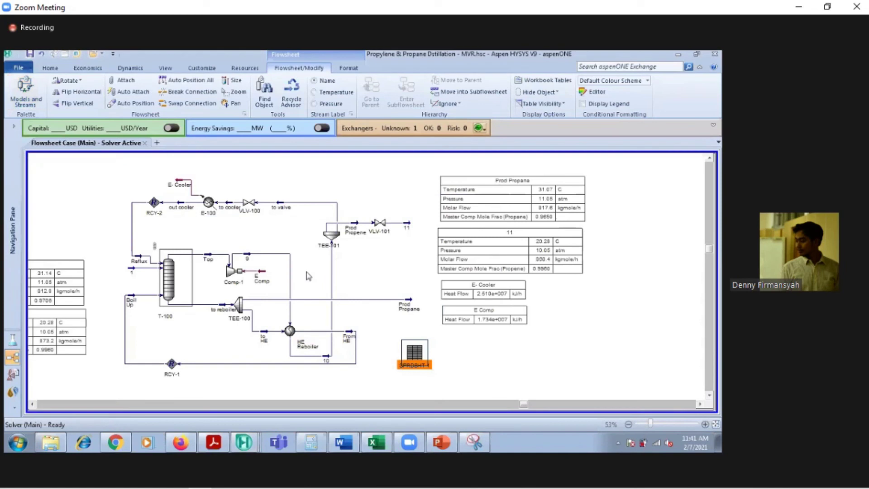
# In the Distillation Tower's monitor, deactivate the Comp Fraction specification, activate Bottom Prod instead and reset the column to re-solve it
pyautogui.click(32, 404)
pyautogui.click(251, 252)
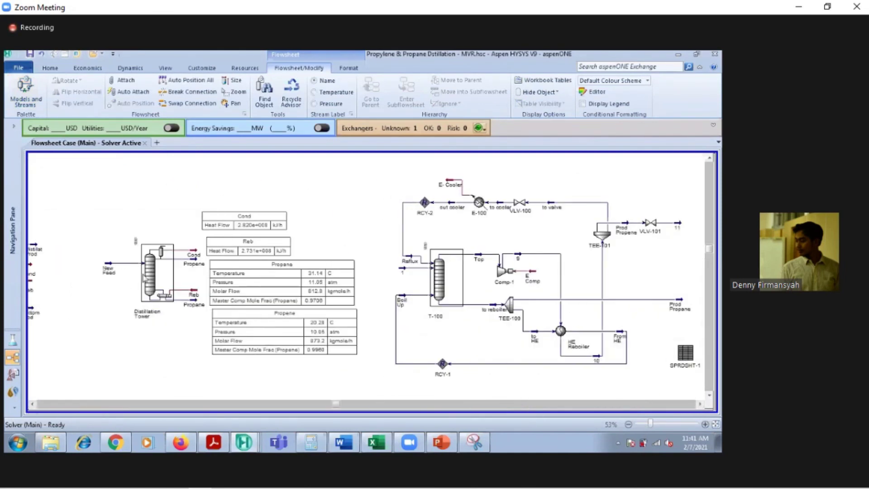
pyautogui.click(151, 271)
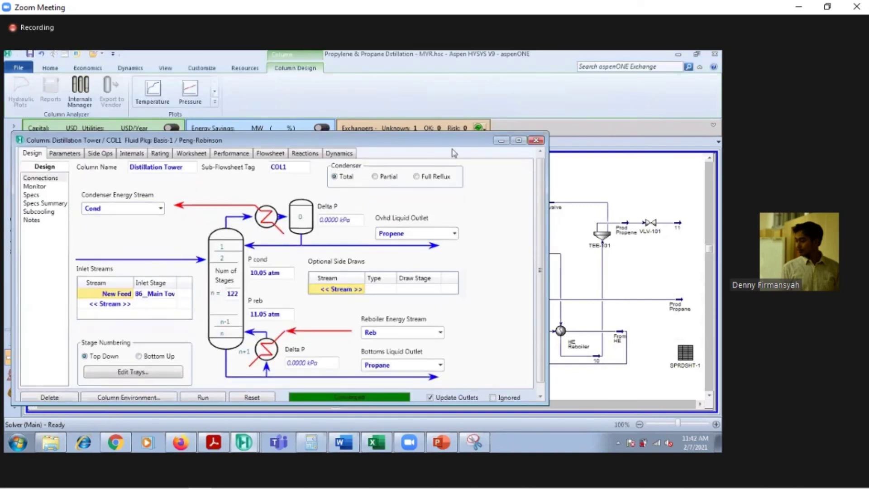
pyautogui.click(661, 318)
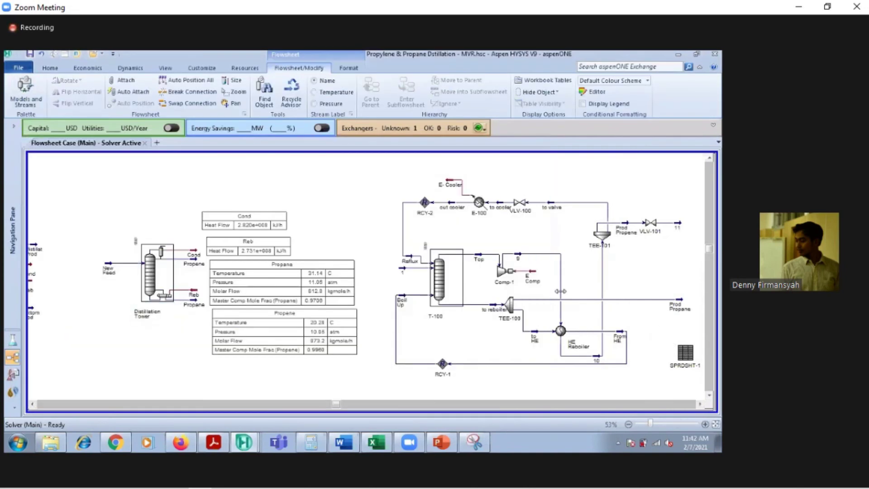
pyautogui.click(155, 280)
pyautogui.doubleClick(155, 279)
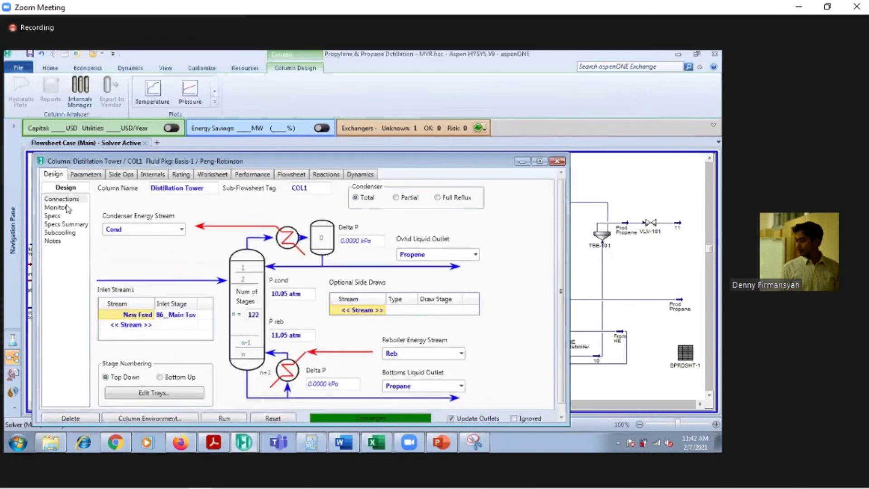
pyautogui.click(61, 207)
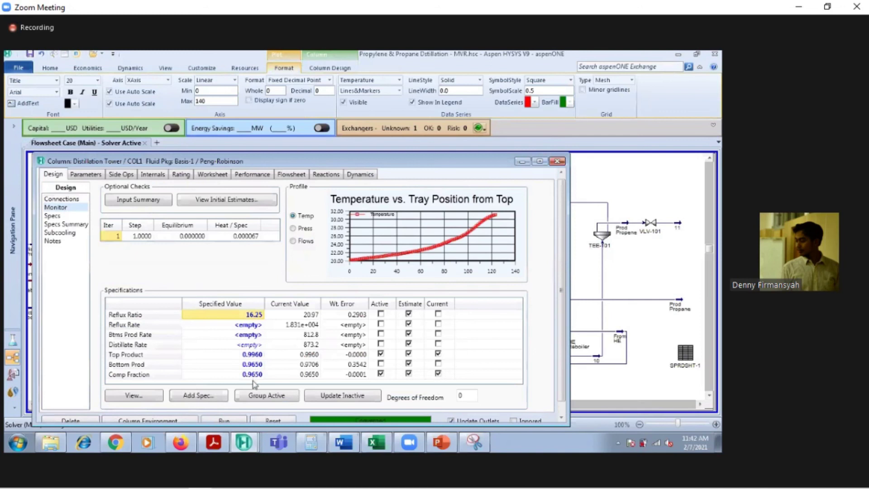
pyautogui.click(381, 374)
pyautogui.click(380, 361)
pyautogui.click(271, 418)
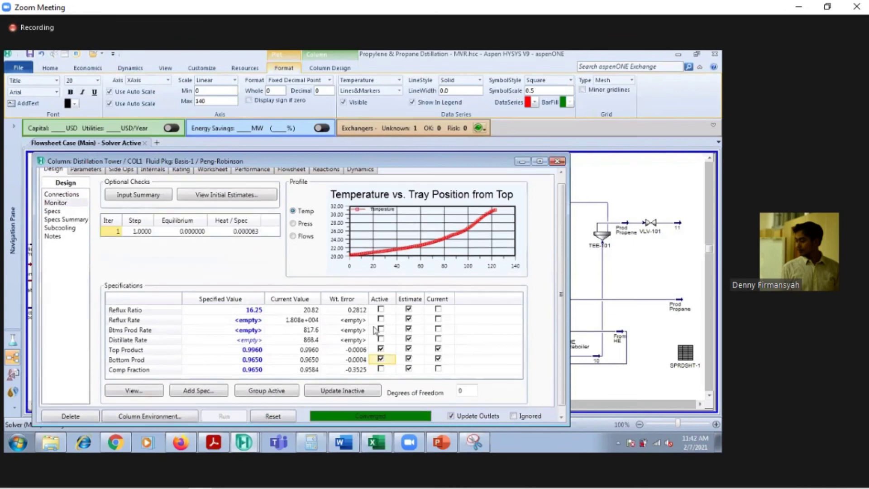
pyautogui.click(557, 161)
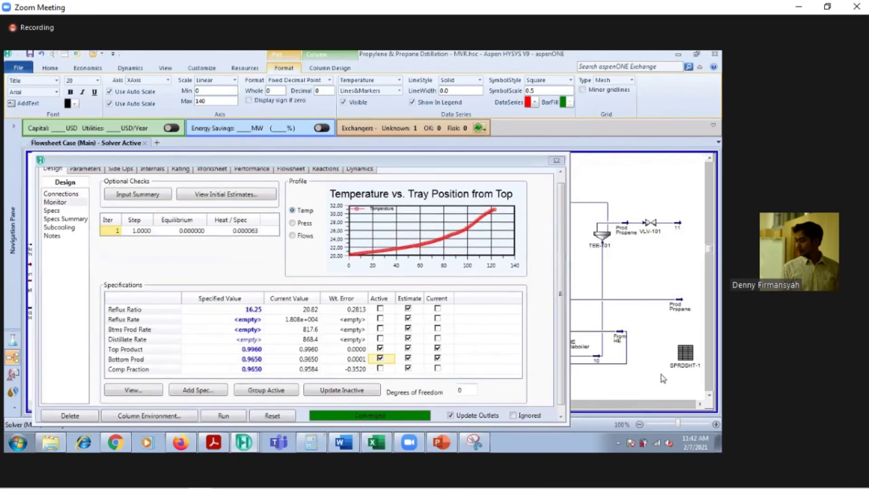
# Open the cell grid of the SPRDSHT-1 spreadsheet placed below the Prod Propane stream
pyautogui.moveTo(693, 365); pyautogui.dragTo(689, 362)
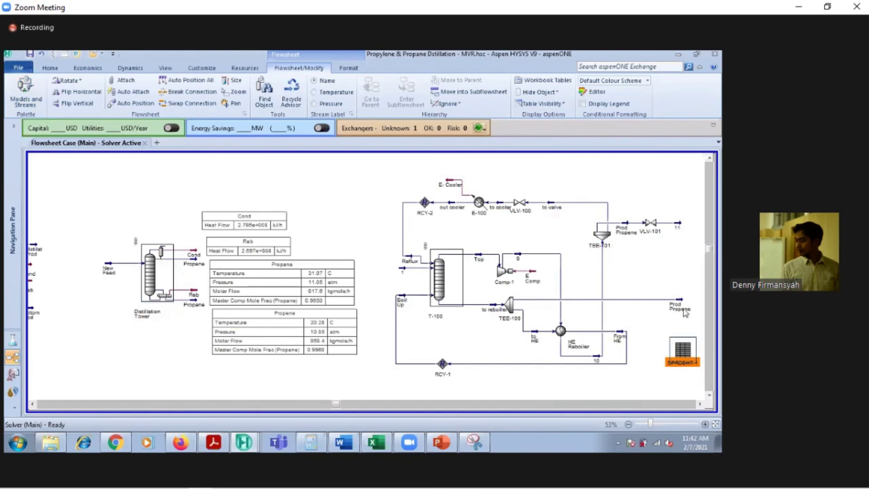
pyautogui.doubleClick(682, 348)
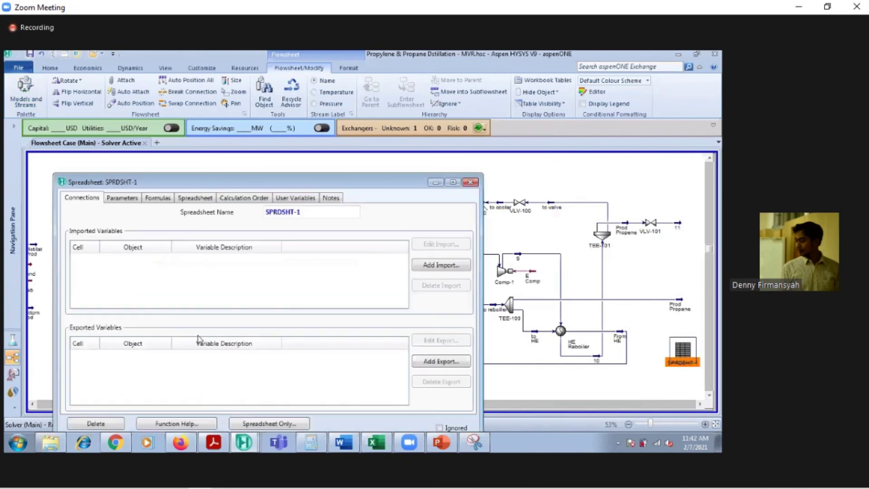
pyautogui.click(195, 198)
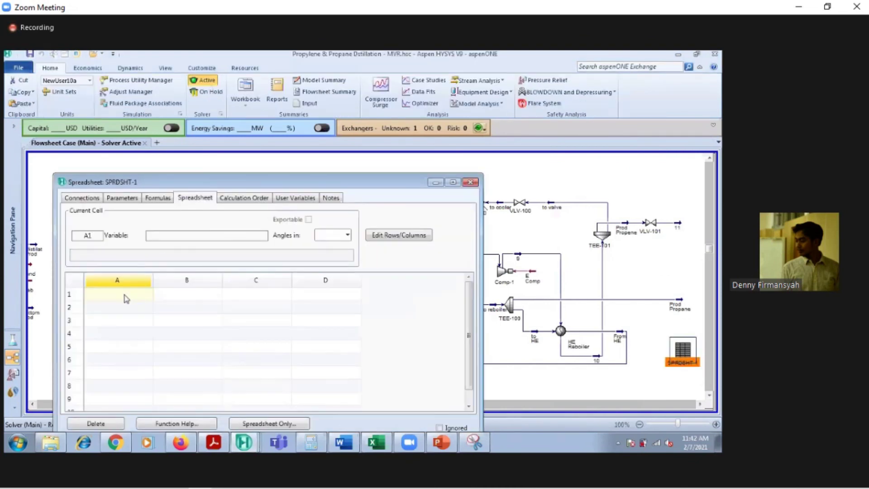
# Enter "Conventional" as the heading in cell A1 of the spreadsheet
pyautogui.write('Cond')
pyautogui.click(281, 471)
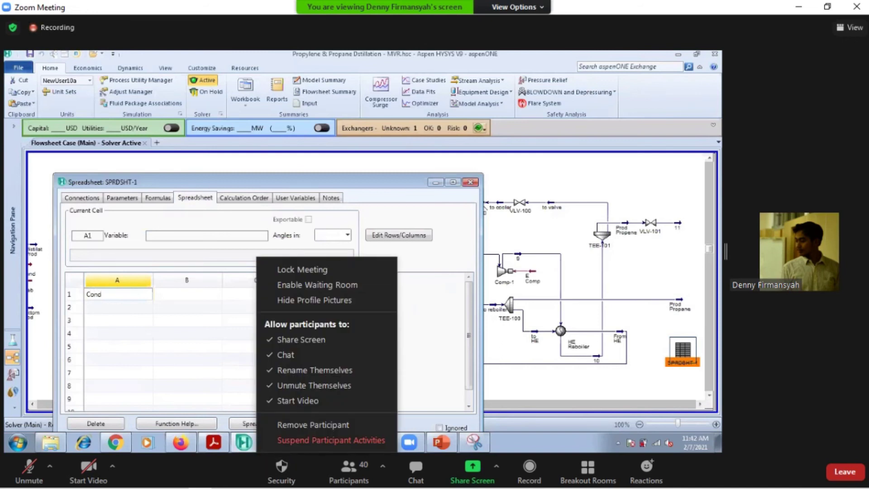
pyautogui.press('Escape')
pyautogui.write('Con')
pyautogui.press('BackSpace')
pyautogui.press('BackSpace')
pyautogui.press('BackSpace')
pyautogui.press('BackSpace')
pyautogui.press('BackSpace')
pyautogui.press('BackSpace')
pyautogui.press('BackSpace')
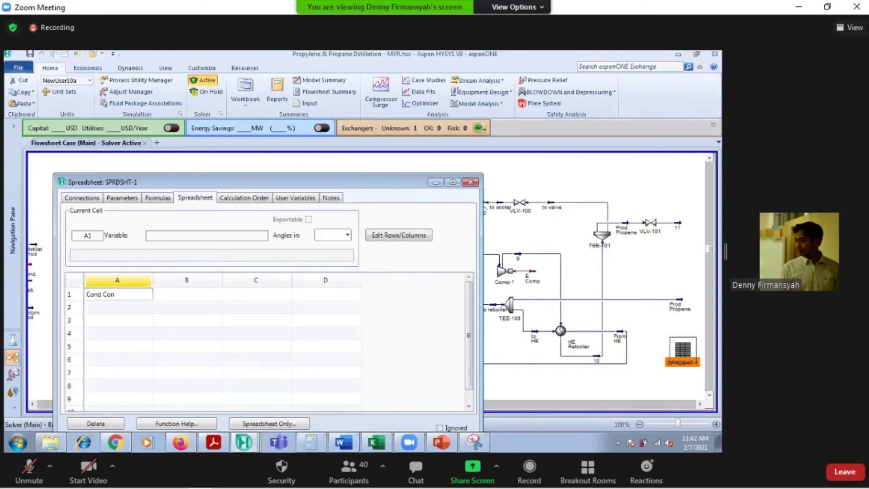
pyautogui.write('Conventional')
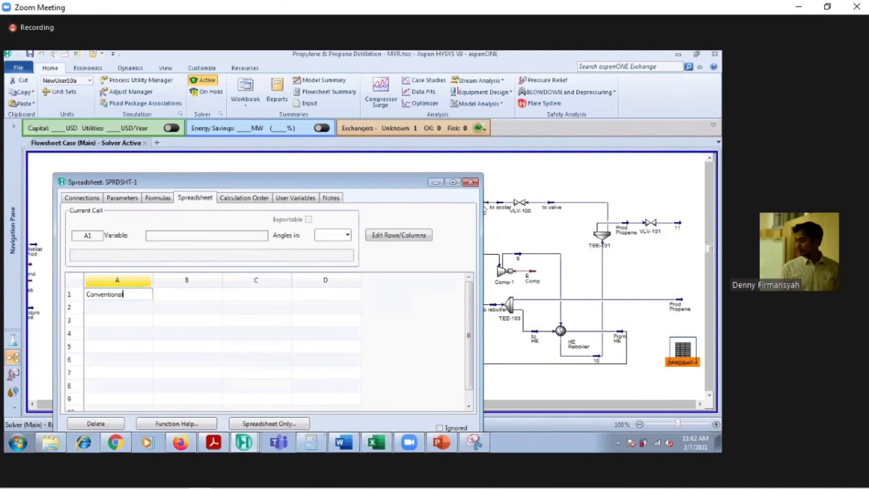
pyautogui.press('Return')
# Label cells A2 and A3 below the Conventional heading as Condenser and Reboiler
pyautogui.write('Cond')
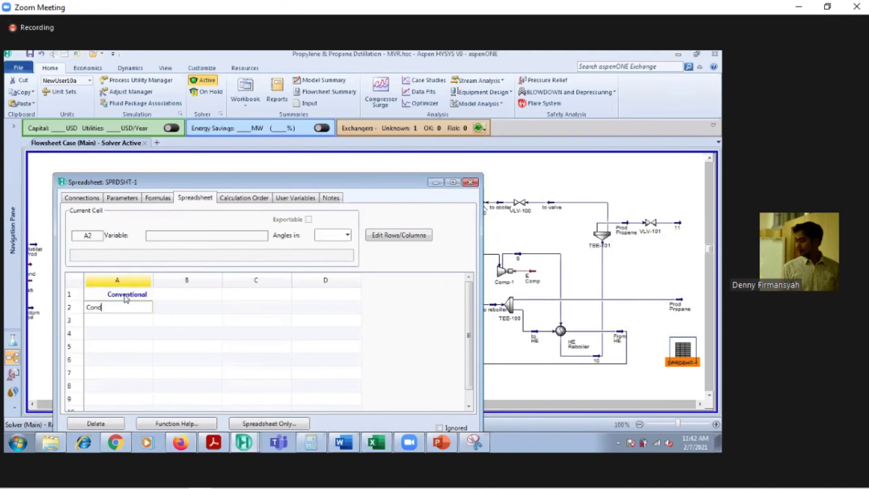
pyautogui.write('enser')
pyautogui.press('Return')
pyautogui.write('Reboiler')
pyautogui.press('Return')
# Enter the heading MVR in cell A5, with the labels Condenser in A6 and Comp in A7
pyautogui.press('Return')
pyautogui.write('MVR')
pyautogui.press('Return')
pyautogui.write('cONDE')
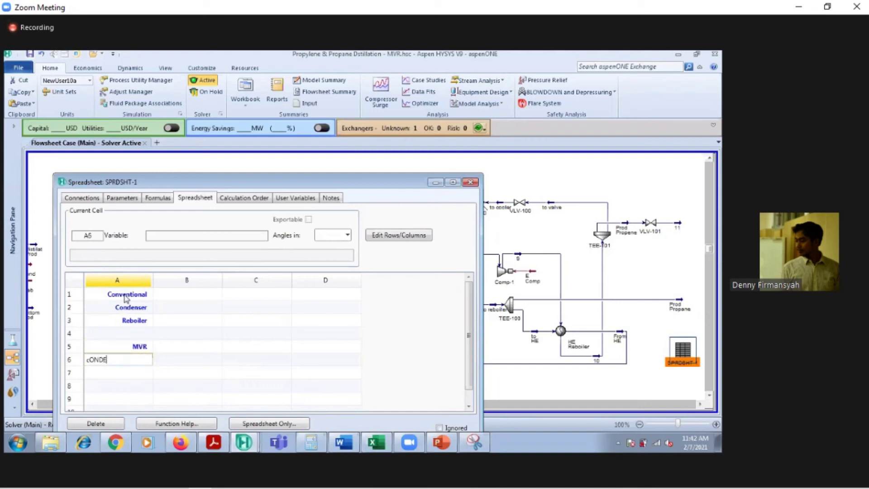
pyautogui.press('BackSpace')
pyautogui.press('BackSpace')
pyautogui.press('BackSpace')
pyautogui.press('BackSpace')
pyautogui.write('ondenser')
pyautogui.press('Return')
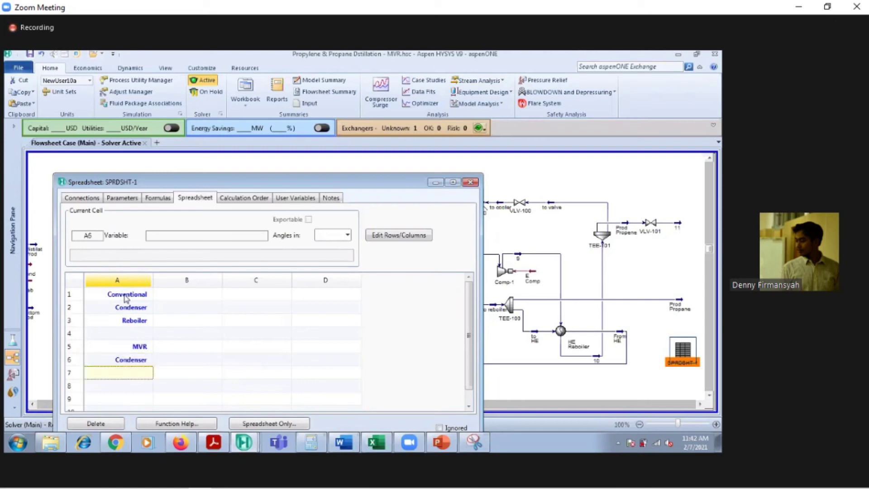
pyautogui.write('Comp')
pyautogui.press('Return')
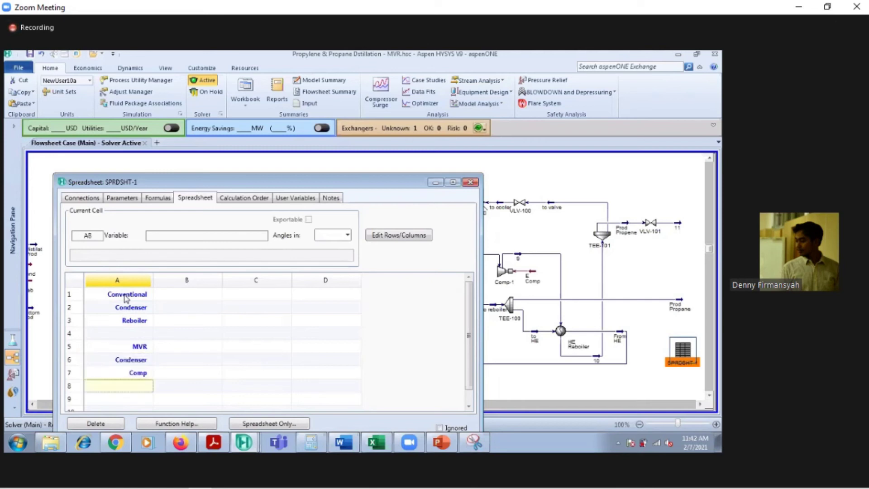
# Import the power of the Cond energy stream into cell B2 beside the Conventional Condenser label
pyautogui.rightClick(181, 313)
pyautogui.click(230, 260)
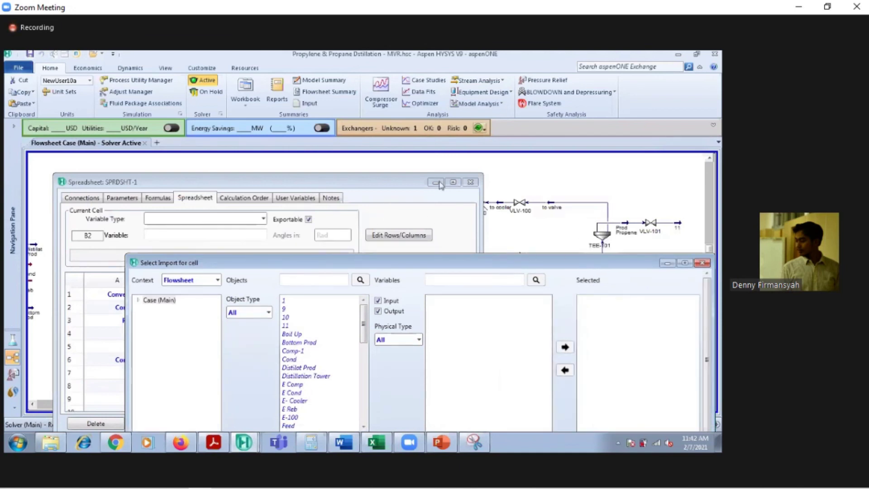
pyautogui.moveTo(300, 236)
pyautogui.mouseDown()
pyautogui.moveTo(314, 310)
pyautogui.moveTo(311, 237)
pyautogui.mouseUp()
pyautogui.click(243, 275)
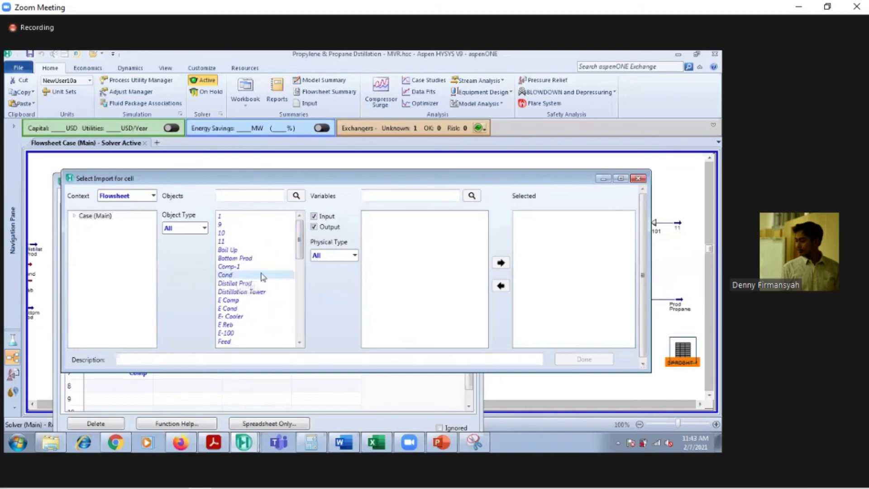
pyautogui.click(500, 263)
pyautogui.click(591, 358)
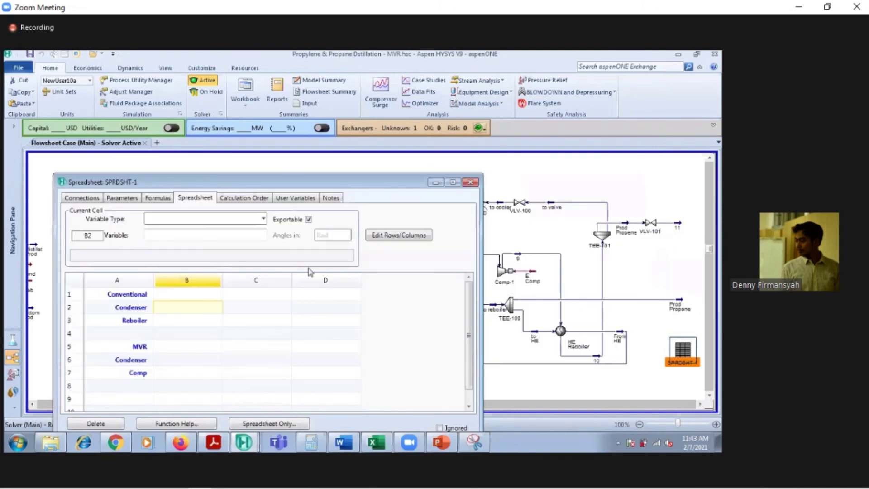
# Import the Power variable of the Reb energy stream into cell B3 beside the Reboiler label
pyautogui.rightClick(207, 318)
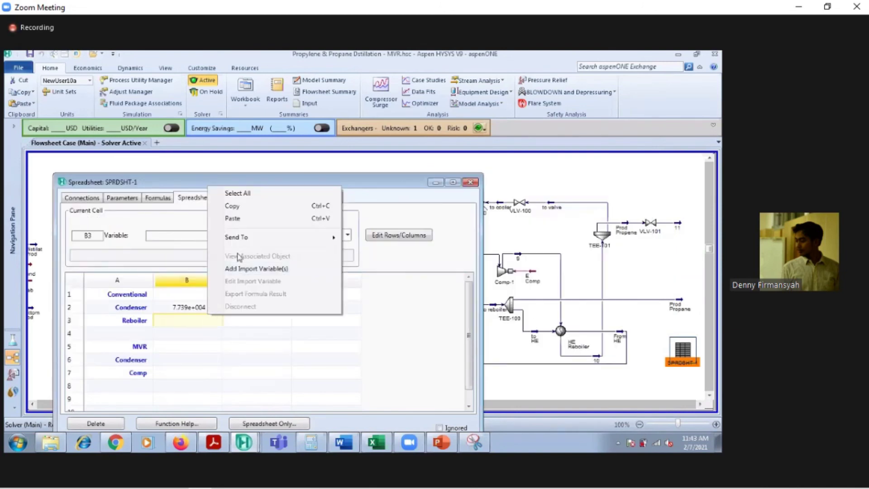
pyautogui.click(245, 269)
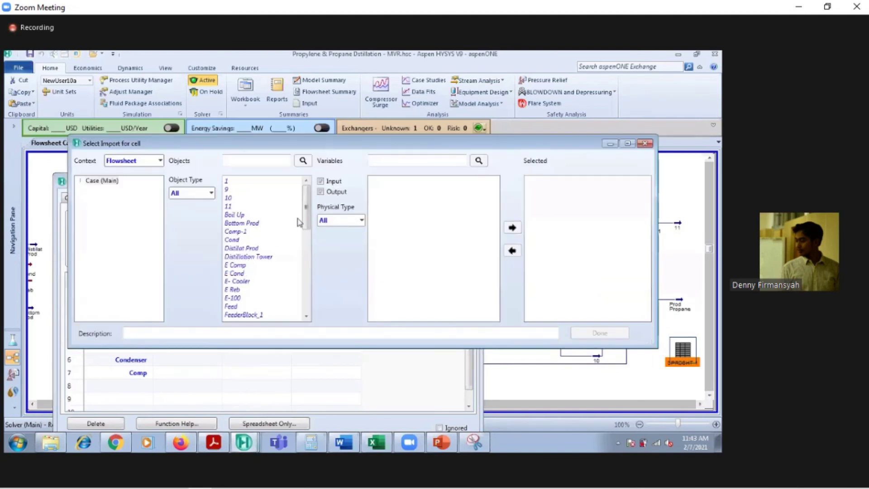
pyautogui.moveTo(306, 213); pyautogui.dragTo(320, 294)
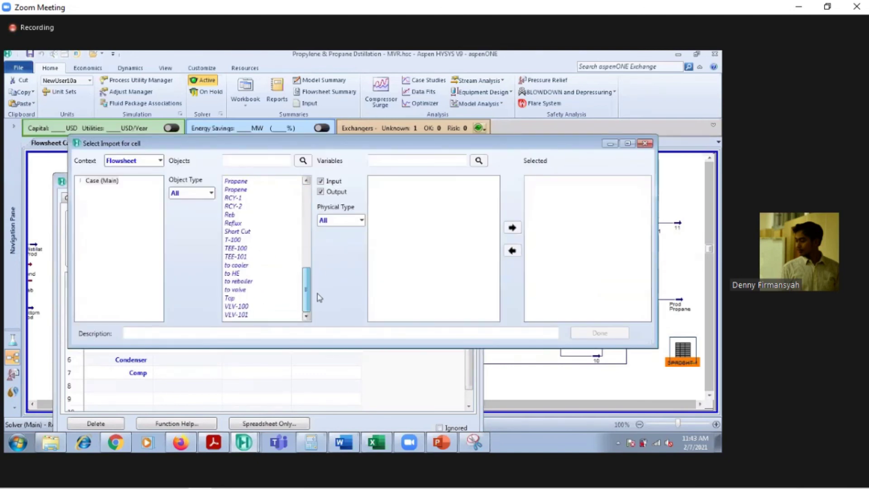
pyautogui.click(232, 216)
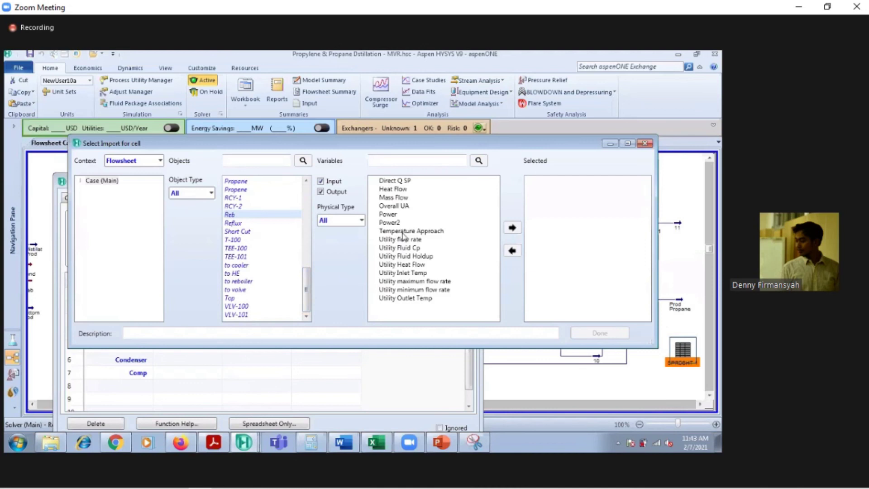
pyautogui.click(512, 227)
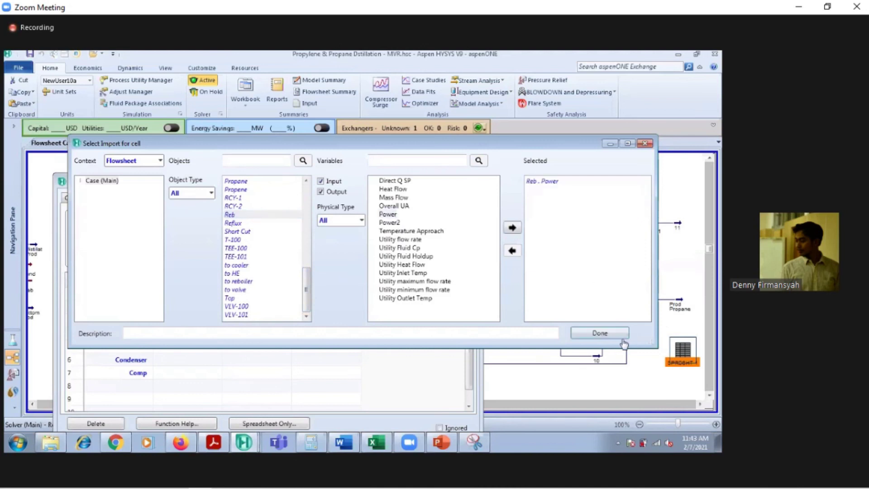
pyautogui.click(623, 333)
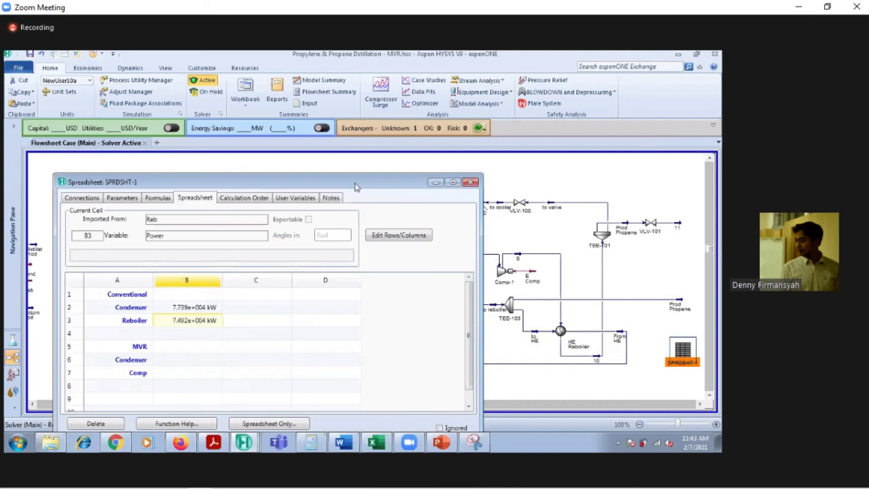
# Move the spreadsheet window clear of the MVR flowsheet and import the E- Cooler stream's Power into cell B6
pyautogui.moveTo(357, 187); pyautogui.dragTo(453, 170)
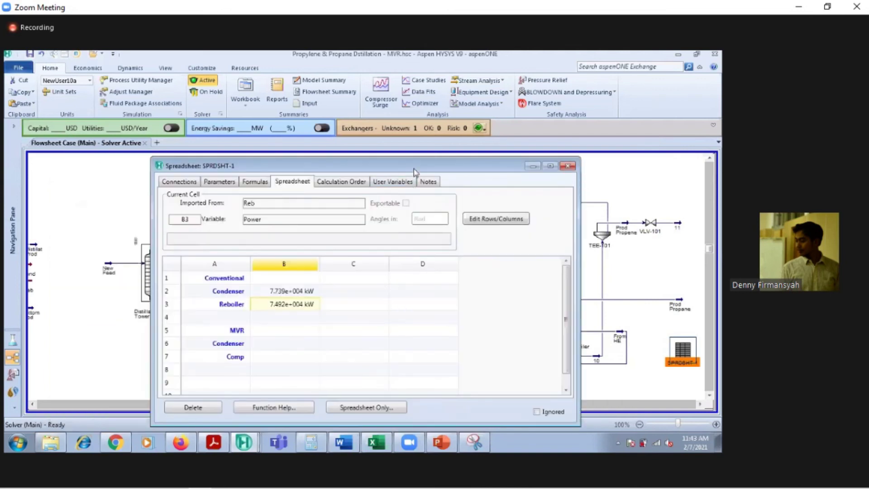
pyautogui.moveTo(417, 168); pyautogui.dragTo(284, 151)
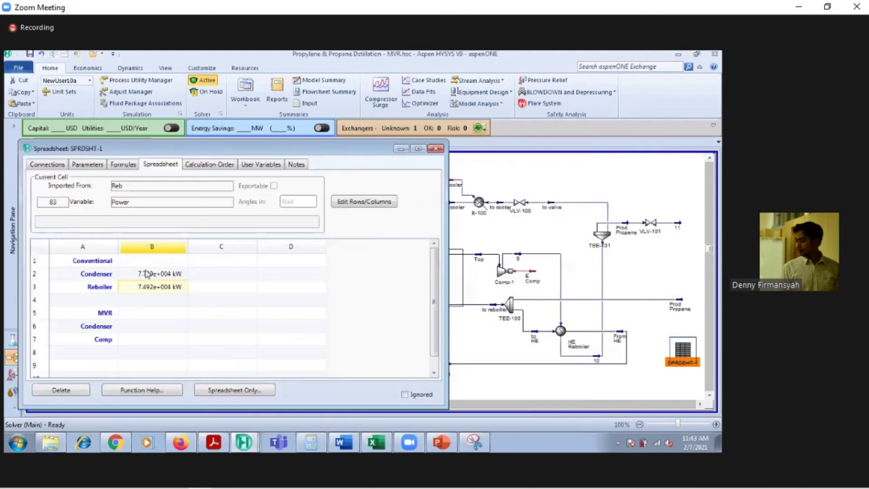
pyautogui.rightClick(147, 326)
pyautogui.click(194, 276)
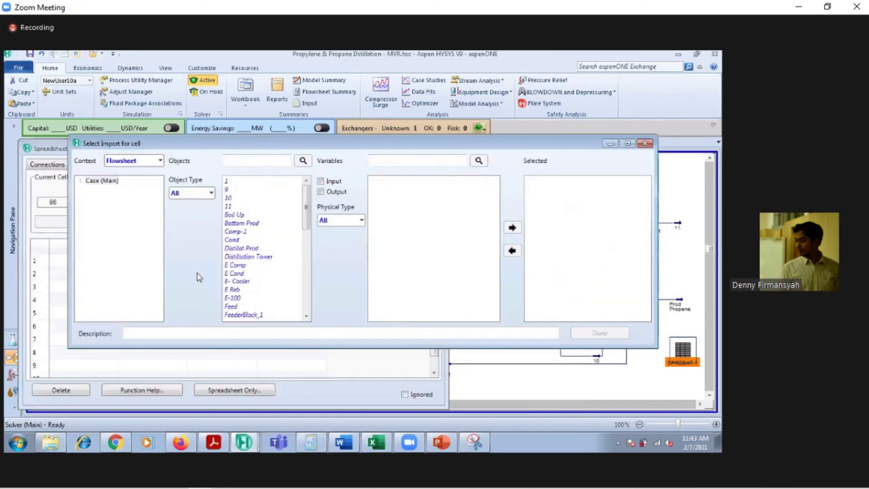
pyautogui.click(243, 280)
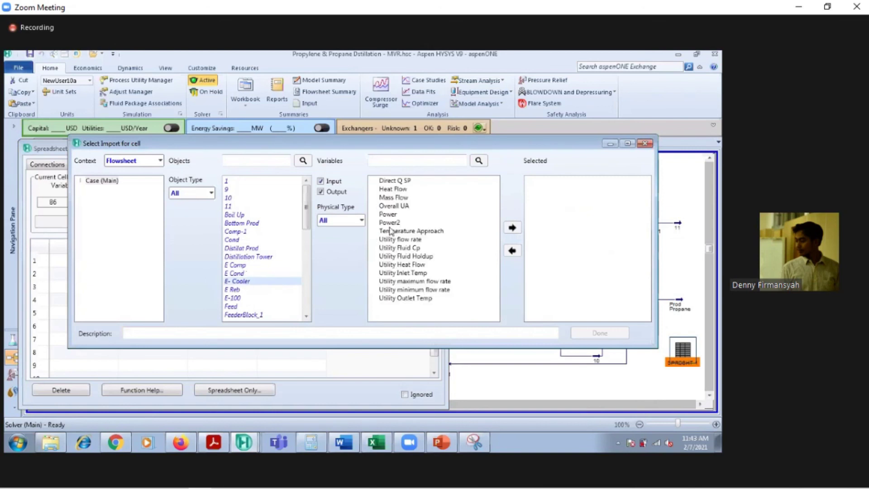
pyautogui.click(512, 228)
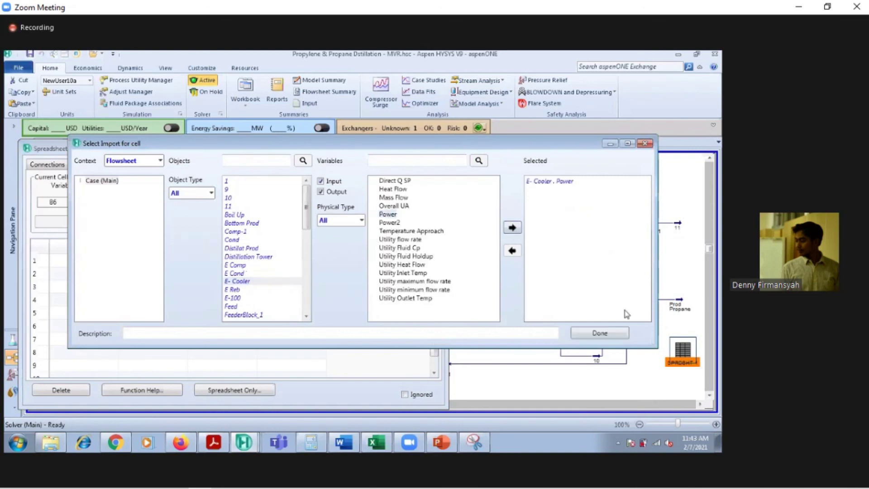
pyautogui.click(618, 334)
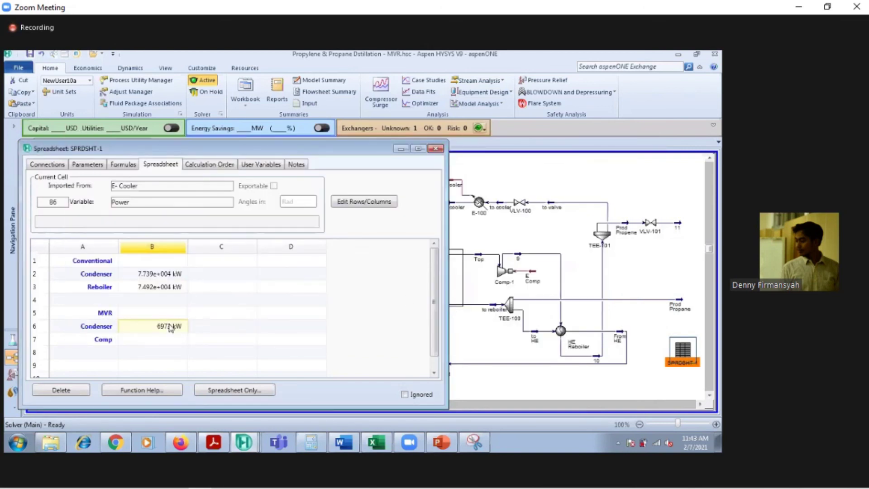
# Import the Power variable of the E Comp energy stream into cell B7 beside the Comp label
pyautogui.click(165, 345)
pyautogui.rightClick(165, 345)
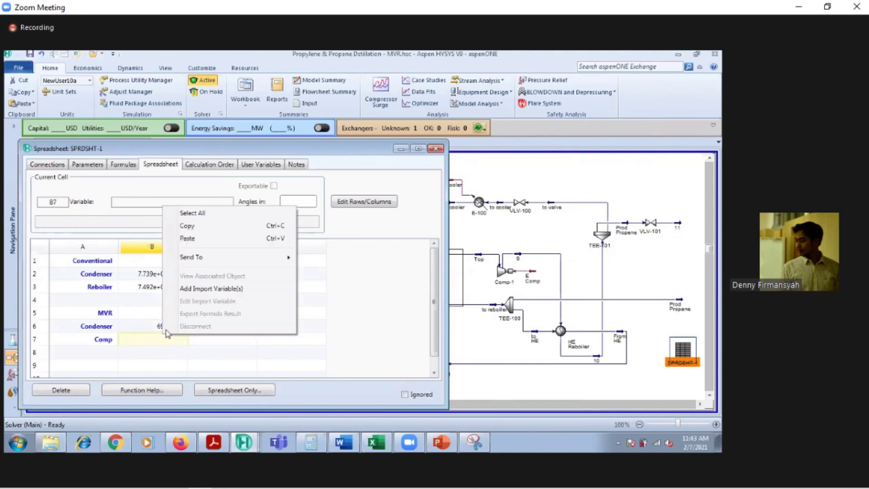
pyautogui.click(200, 289)
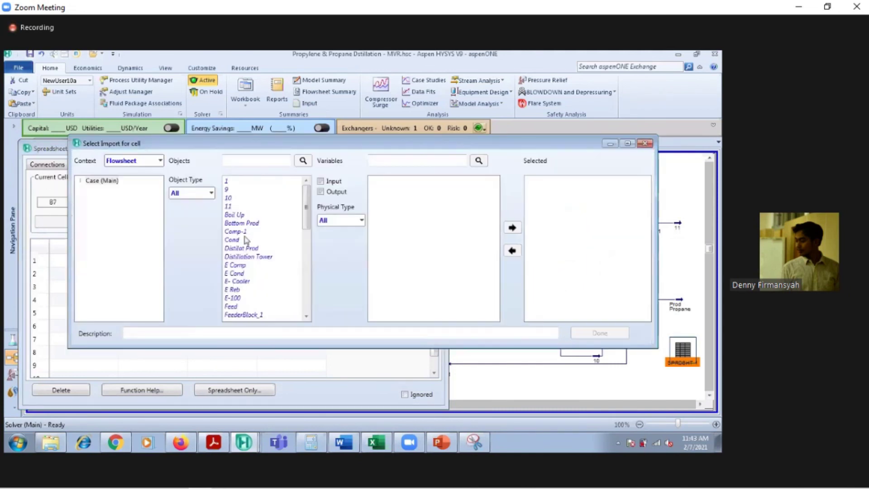
pyautogui.moveTo(306, 223)
pyautogui.mouseDown()
pyautogui.moveTo(324, 314)
pyautogui.moveTo(313, 239)
pyautogui.mouseUp()
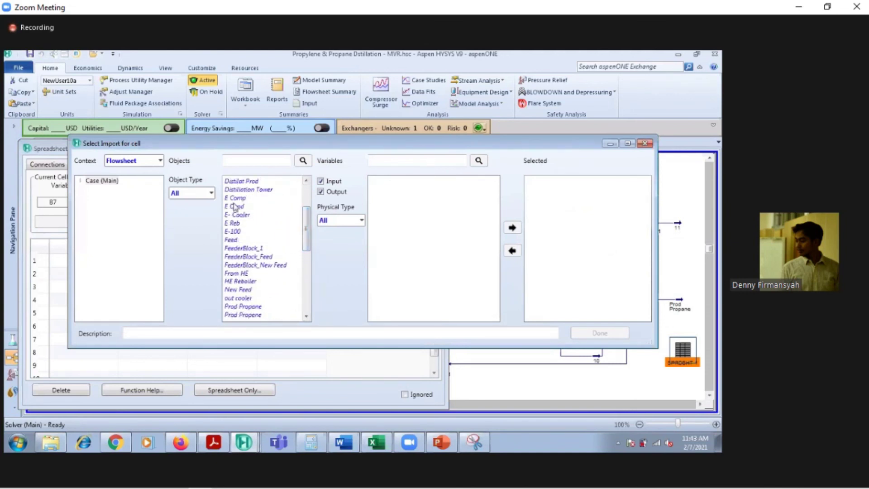
pyautogui.click(251, 201)
pyautogui.click(388, 214)
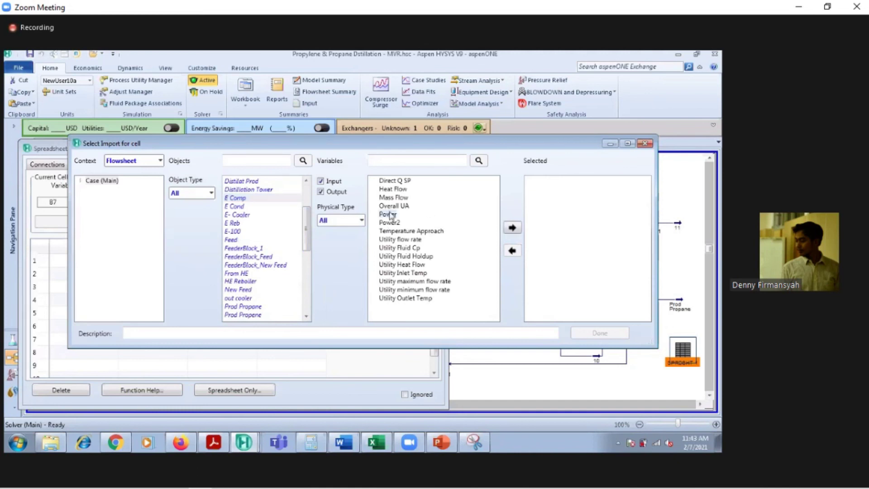
pyautogui.click(513, 228)
pyautogui.click(602, 333)
pyautogui.click(255, 301)
pyautogui.click(273, 289)
pyautogui.click(243, 301)
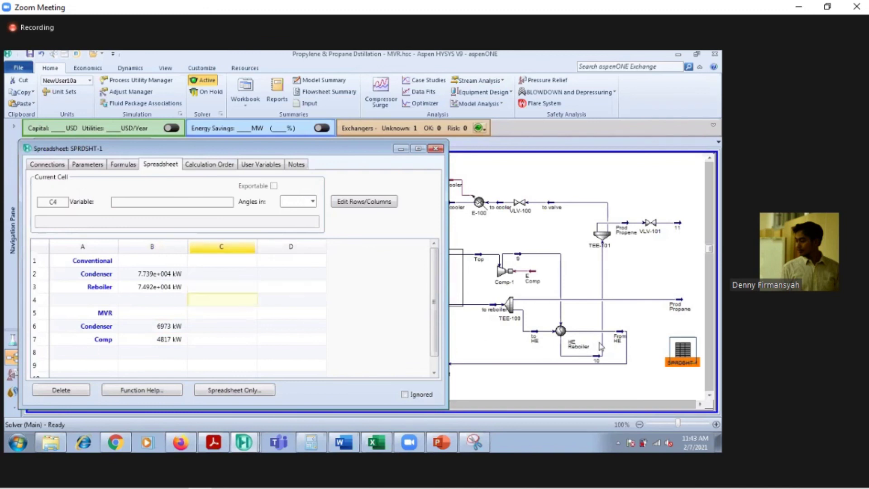
pyautogui.write('=')
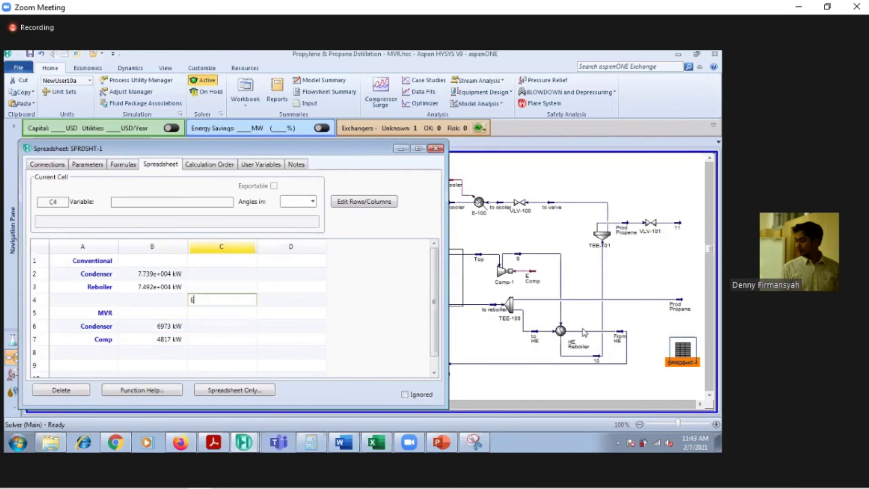
pyautogui.press('Escape')
# Enter "Eff" as the heading in cell C1 of the spreadsheet
pyautogui.press('Up')
pyautogui.press('Up')
pyautogui.press('Up')
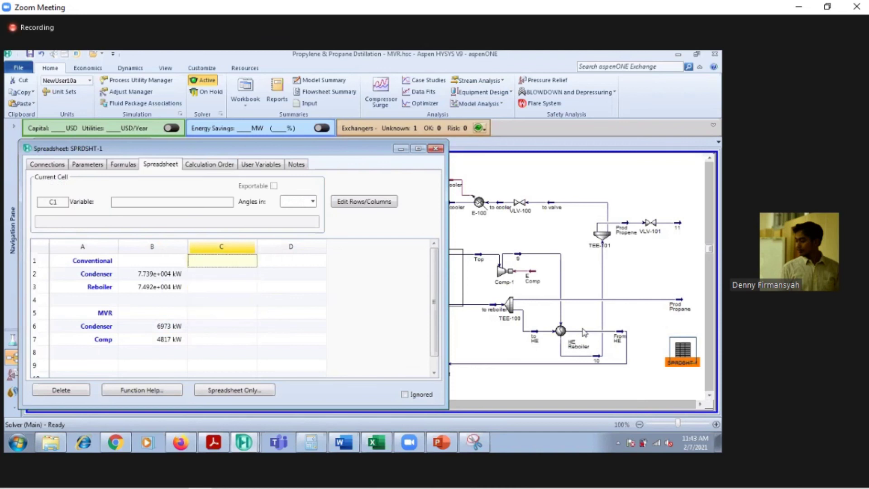
pyautogui.write('eEf')
pyautogui.press('BackSpace')
pyautogui.press('BackSpace')
pyautogui.press('BackSpace')
pyautogui.write('E')
pyautogui.press('Return')
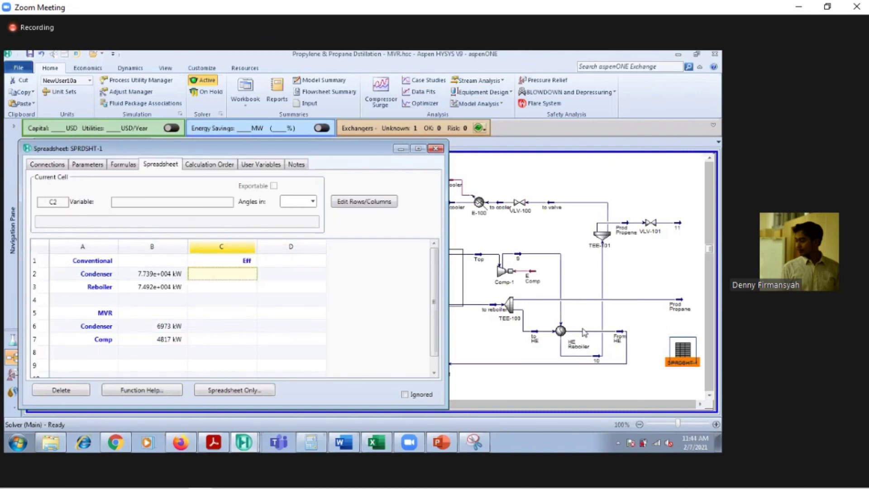
# Label cell C2 as Cooling and enter the formula =b6/b2*100 in cell D2
pyautogui.write('Cooling')
pyautogui.press('Return')
pyautogui.press('Up')
pyautogui.press('Right')
pyautogui.write('=')
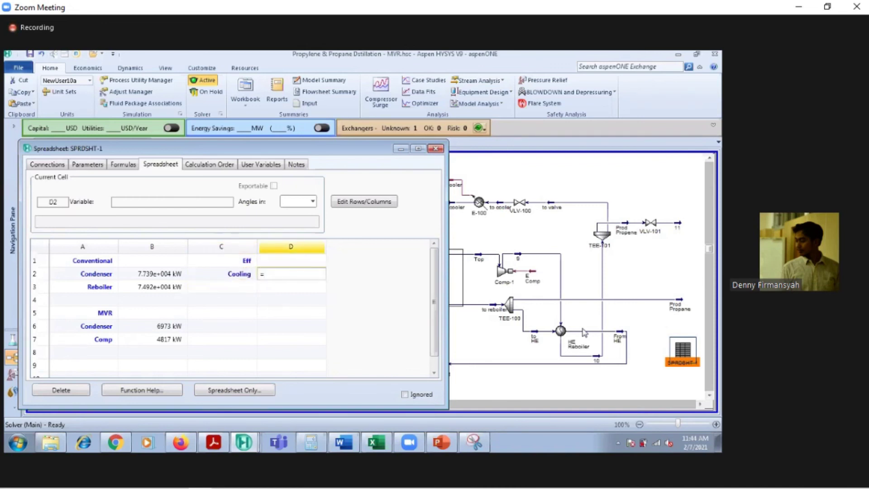
pyautogui.write('b6/b2*100')
pyautogui.press('Return')
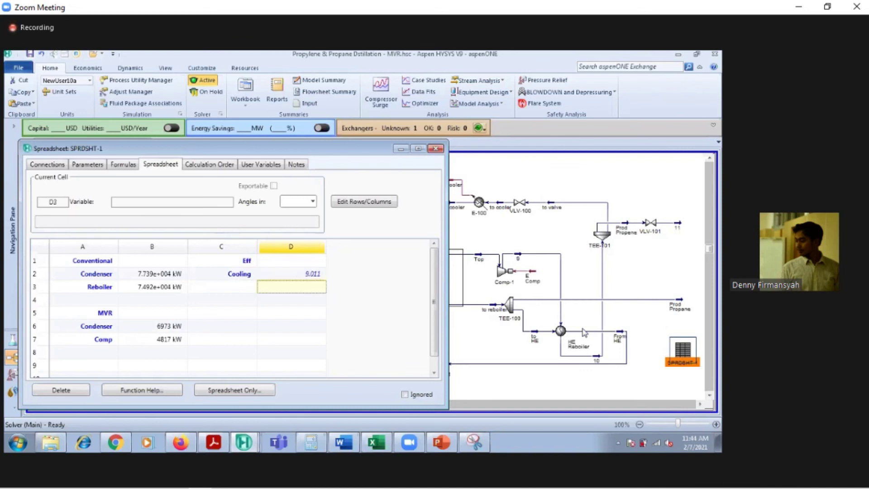
# Replace the cooling efficiency formula in cell D2 with =(B2-B6)/B2*100
pyautogui.press('Left')
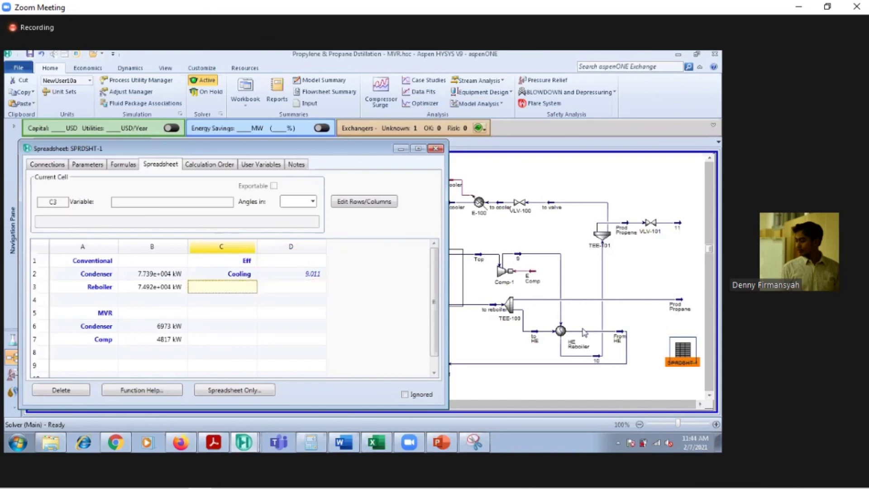
pyautogui.press('Up')
pyautogui.press('Right')
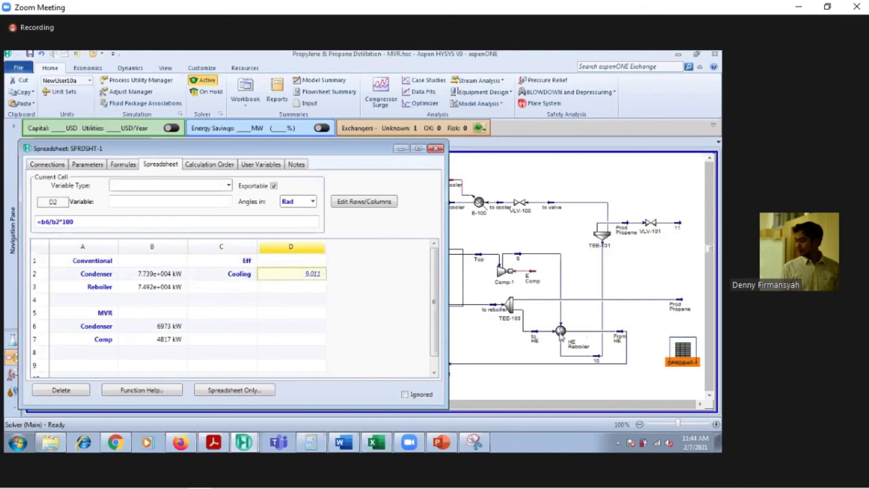
pyautogui.click(227, 222)
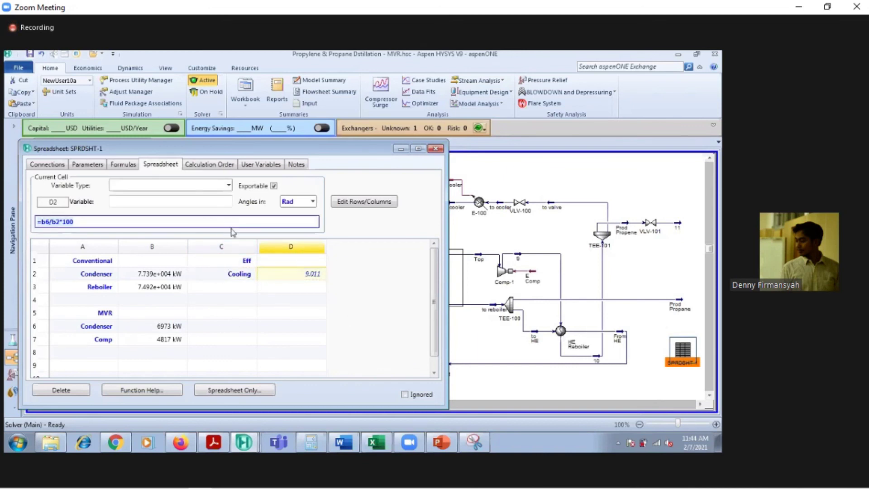
pyautogui.press('BackSpace')
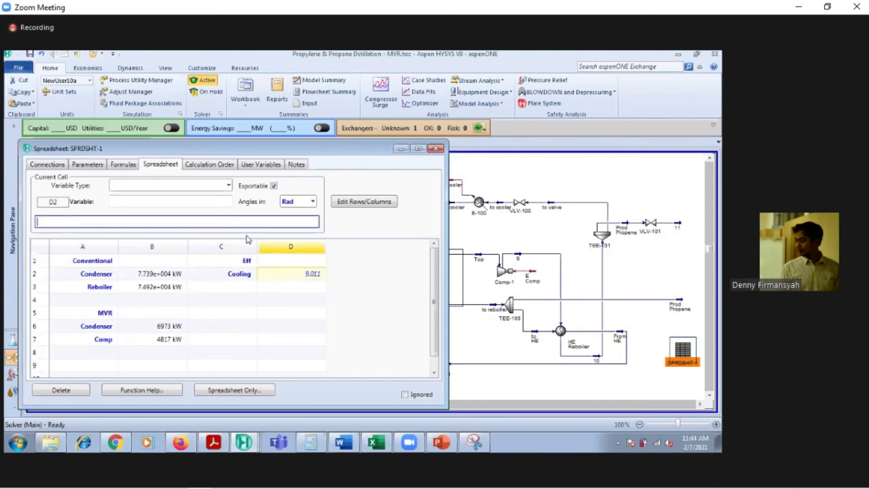
pyautogui.write('=(B2-B6)/B2*100')
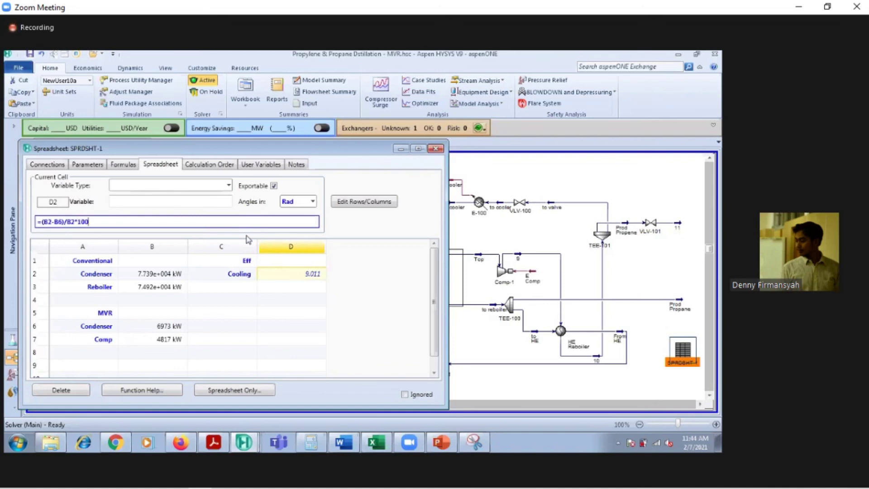
pyautogui.click(241, 287)
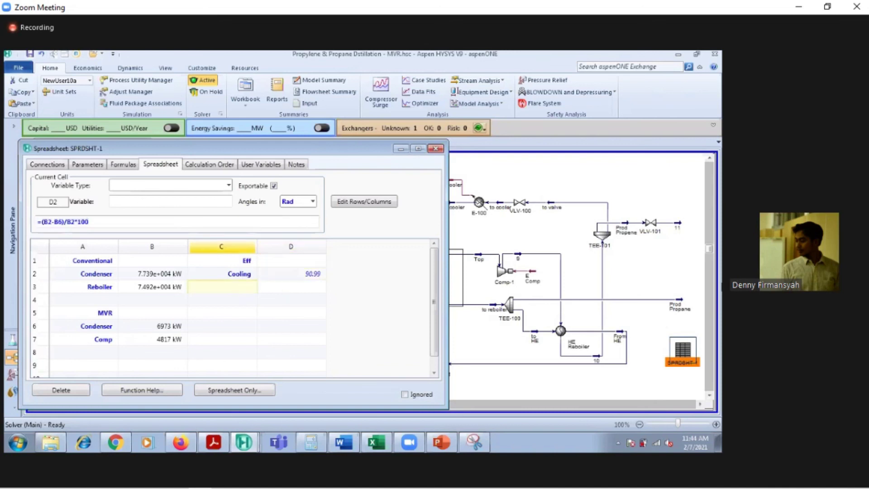
# Label cell C3 as Heating and enter the formula =(b3-b7)/b3*100 in cell D3
pyautogui.write('h')
pyautogui.press('BackSpace')
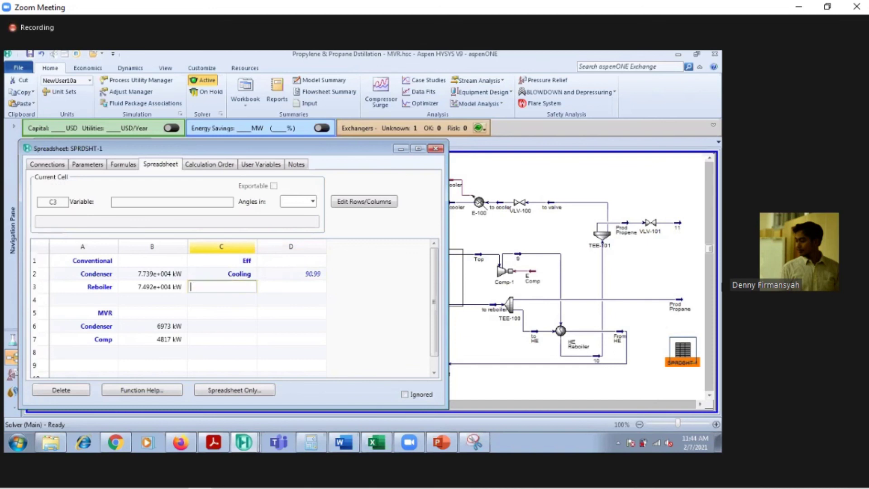
pyautogui.write('Heating')
pyautogui.press('Return')
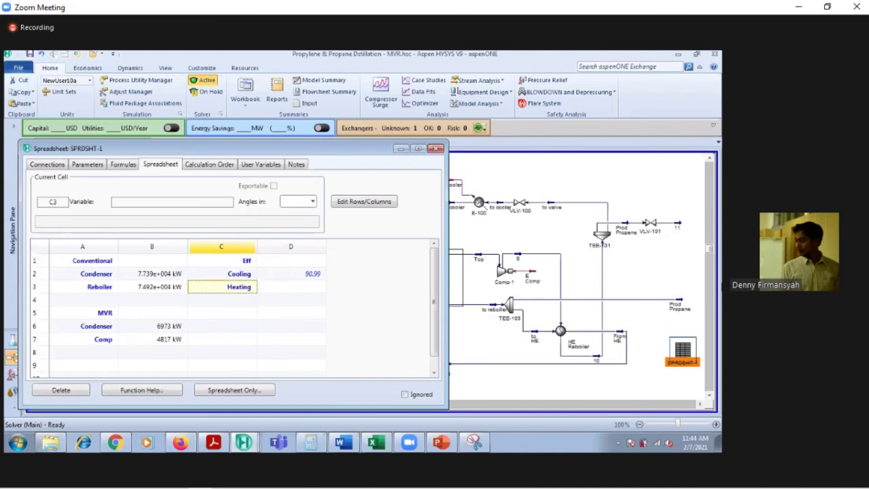
pyautogui.click(291, 287)
pyautogui.write('=(b3')
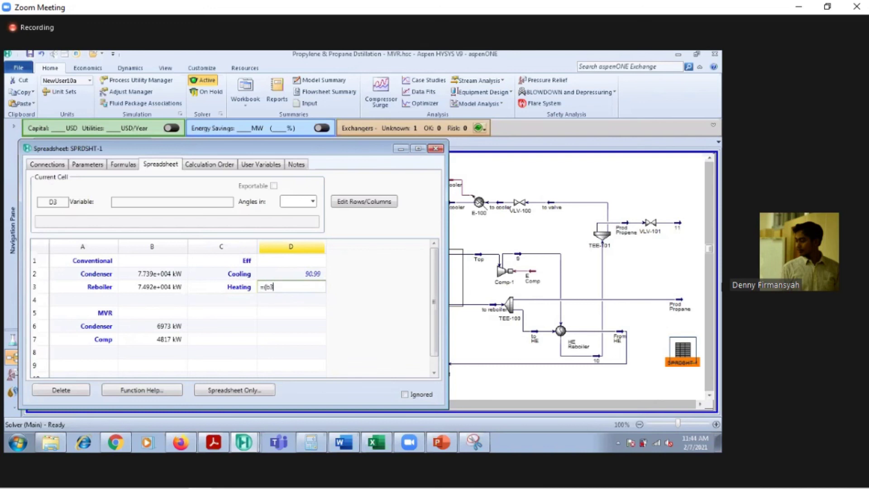
pyautogui.write('-b7)/b3')
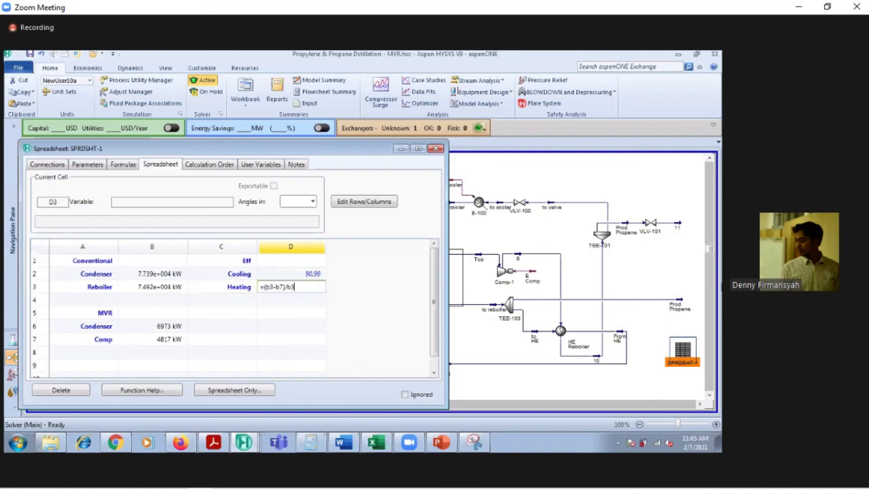
pyautogui.write('*100')
pyautogui.press('Return')
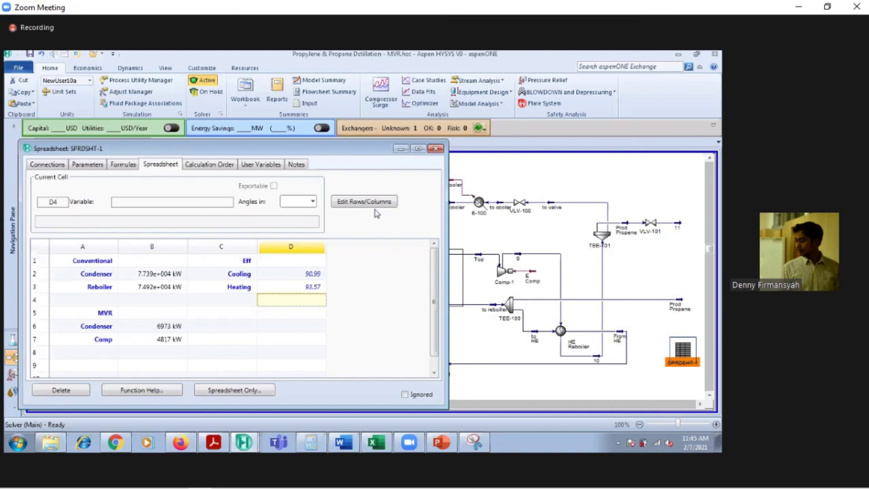
# Close the spreadsheet, reopen SPRDSHT-1 from the flowsheet and move its window up so the whole table fits on screen
pyautogui.click(435, 149)
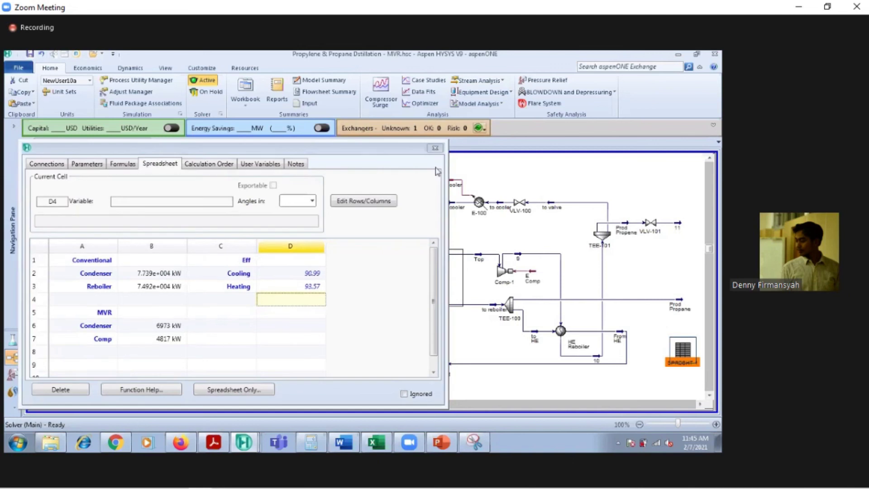
pyautogui.click(627, 274)
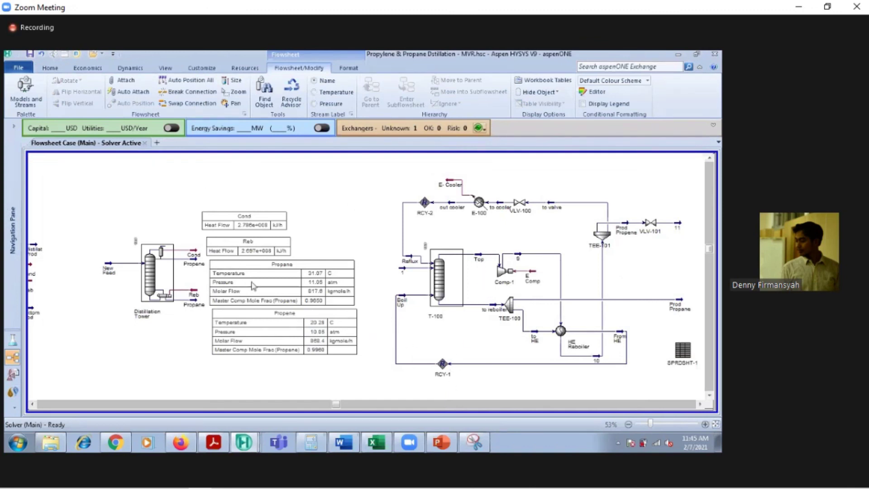
pyautogui.doubleClick(682, 350)
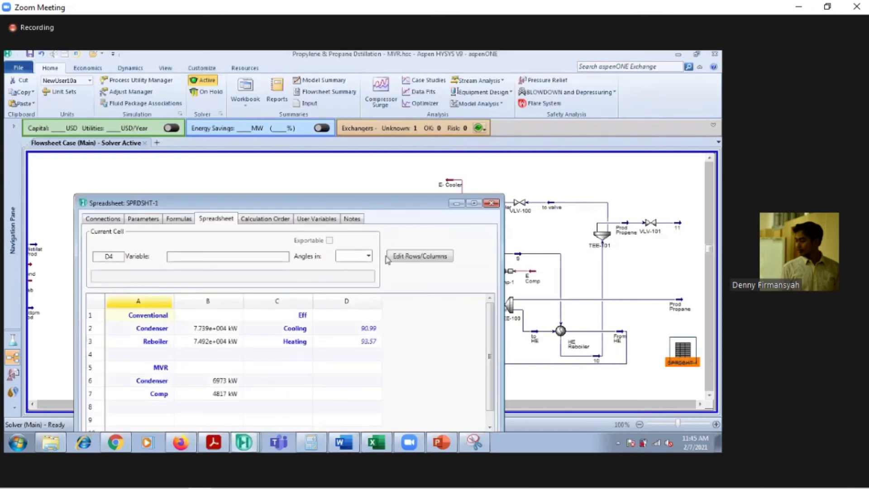
pyautogui.moveTo(396, 210); pyautogui.dragTo(440, 153)
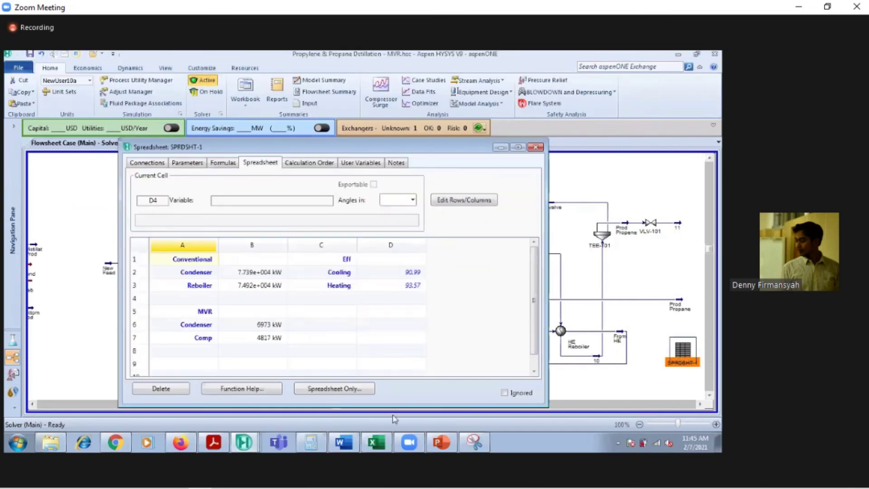
# Switch to Snipping Tool, capture the spreadsheet's cell table with the duties and efficiencies, and copy the snip
pyautogui.hotkey('alt', 'Tab')
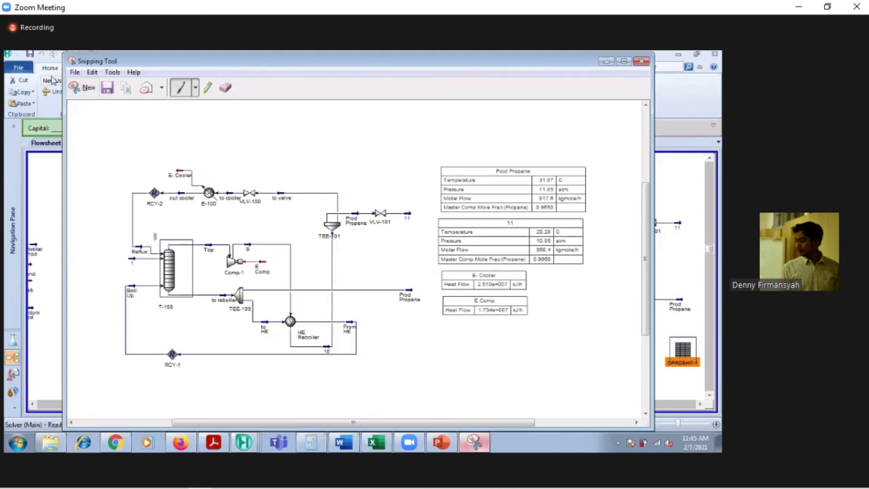
pyautogui.click(86, 87)
pyautogui.moveTo(127, 234); pyautogui.dragTo(471, 375)
pyautogui.rightClick(353, 304)
pyautogui.click(379, 318)
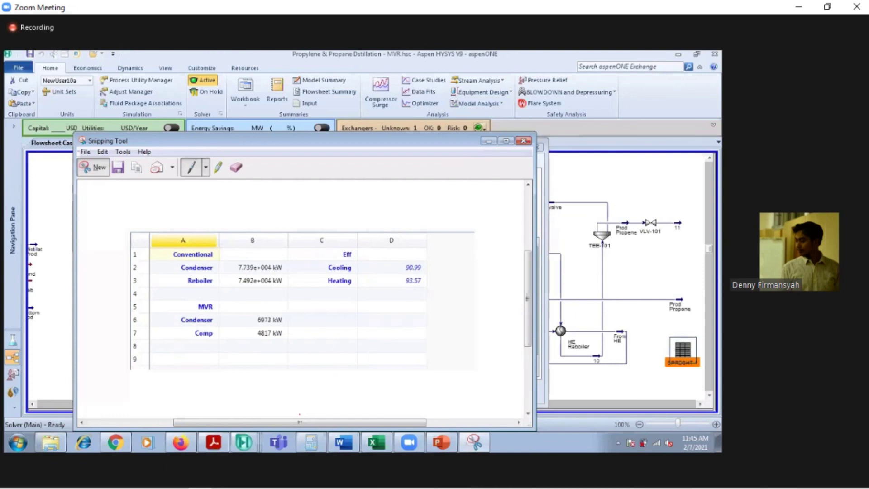
# Switch to Word and paste the captured table as a picture below the MVR flowsheet image
pyautogui.hotkey('alt', 'Tab')
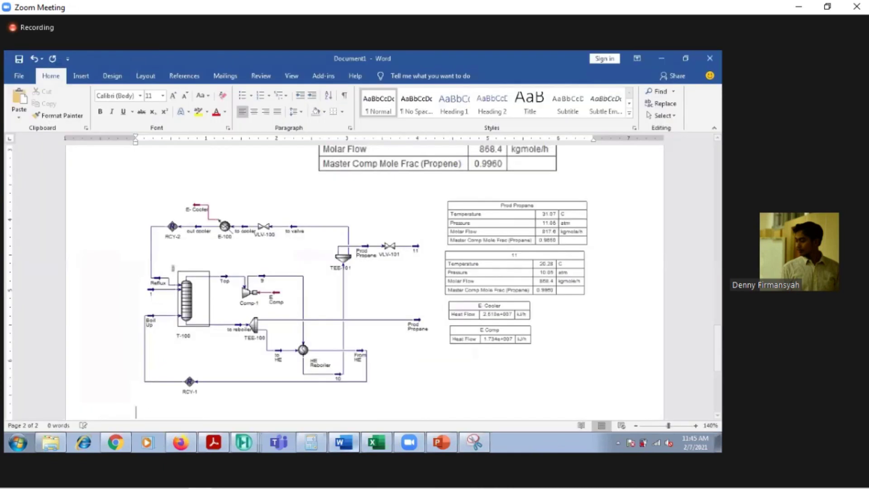
pyautogui.scroll(-2, 353, 410)
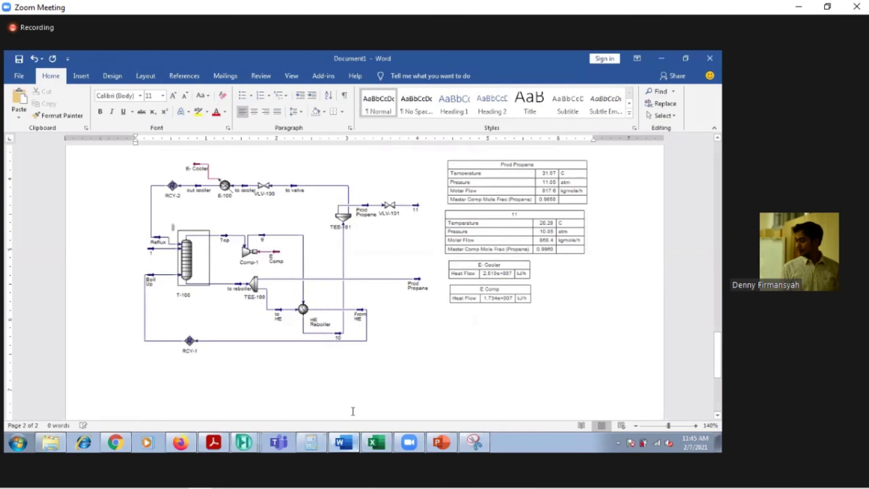
pyautogui.rightClick(140, 247)
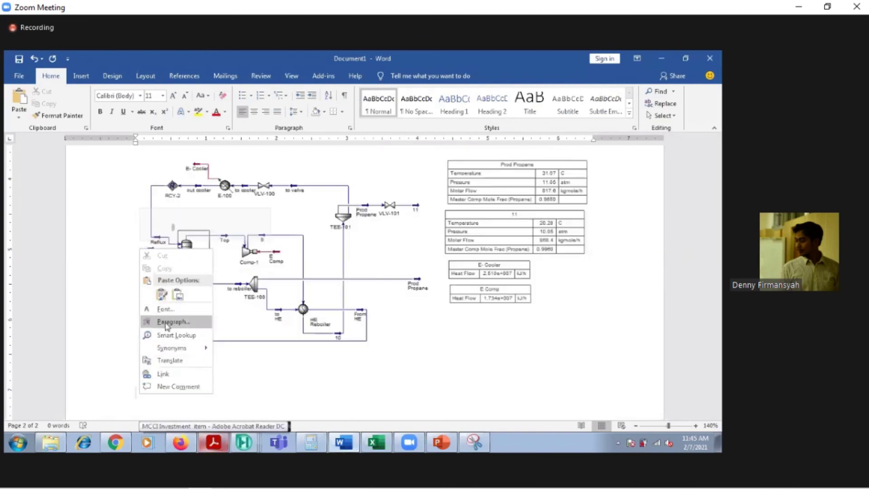
pyautogui.click(178, 295)
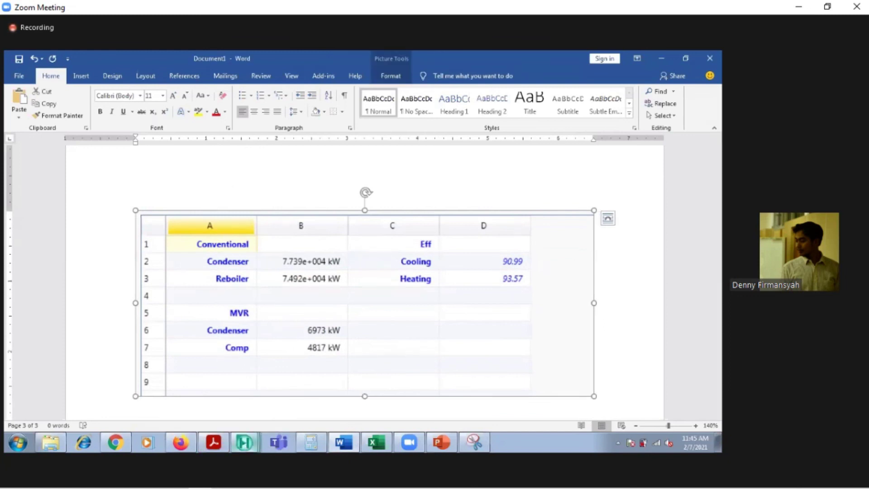
# Switch back to Aspen HYSYS and close the SPRDSHT-1 spreadsheet window
pyautogui.moveTo(244, 443)
pyautogui.click(249, 373)
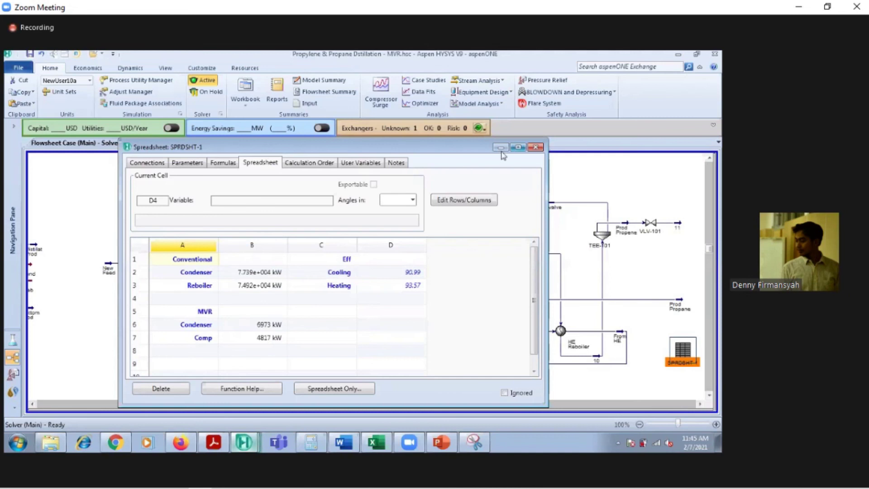
pyautogui.click(535, 147)
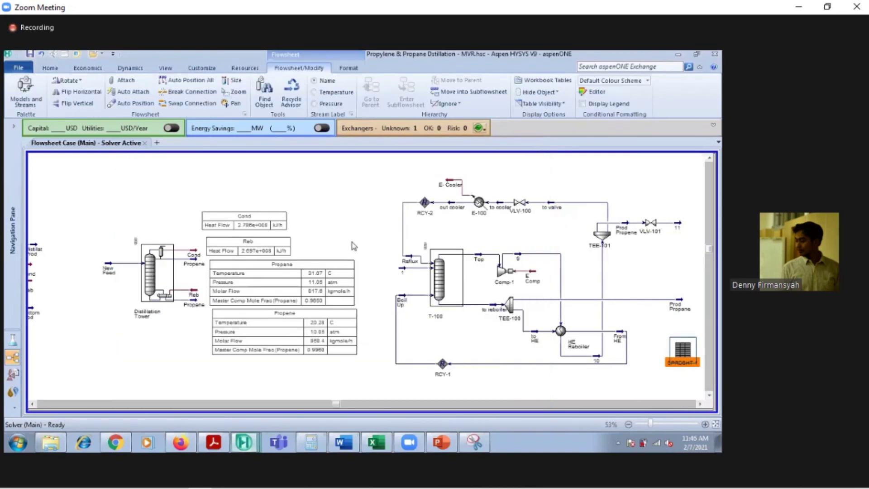
pyautogui.click(307, 186)
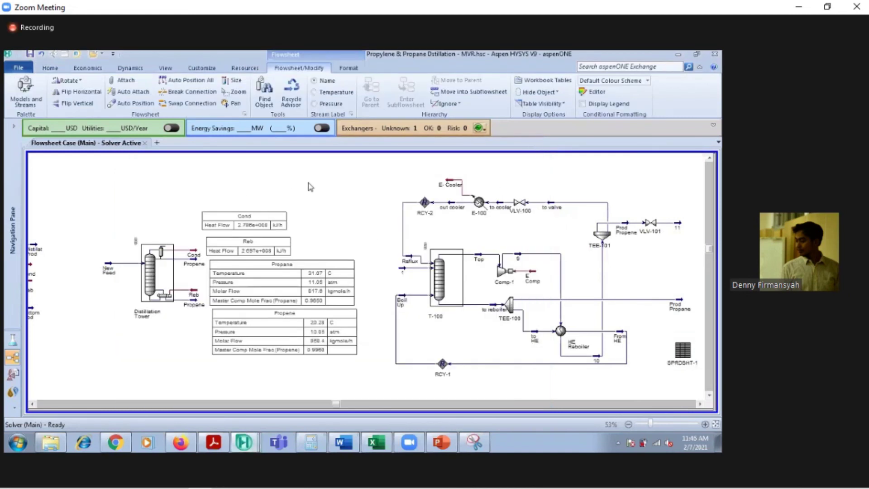
# Open the simulation's Case Studies and add a new case study
pyautogui.click(710, 400)
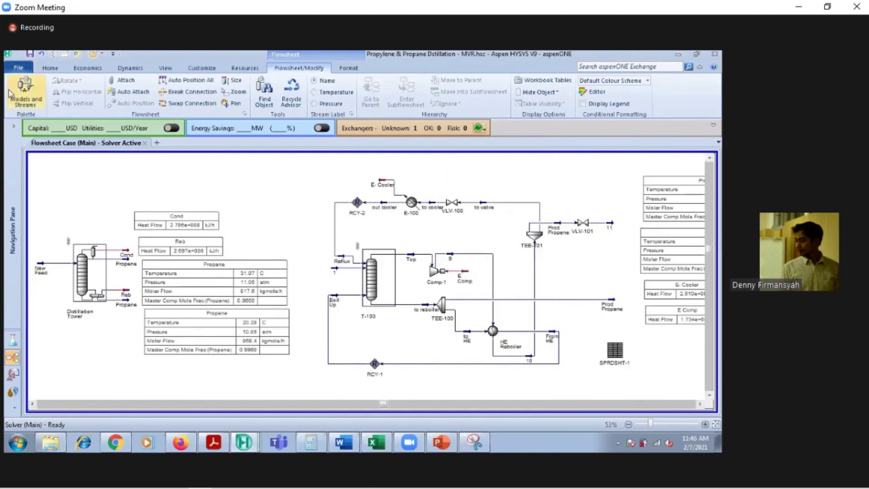
pyautogui.click(14, 127)
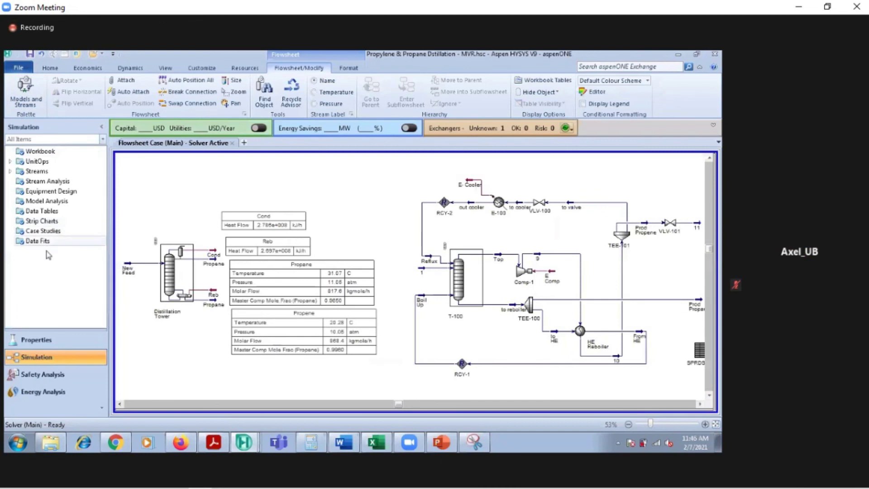
pyautogui.doubleClick(44, 231)
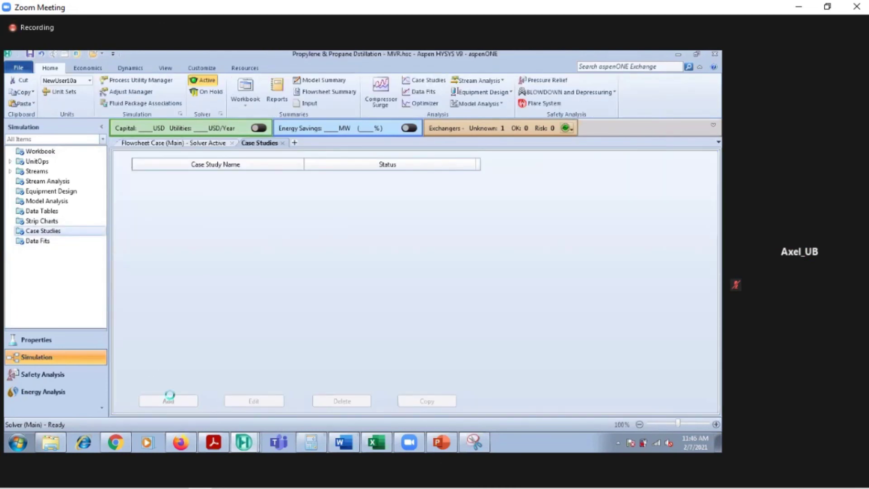
pyautogui.click(168, 400)
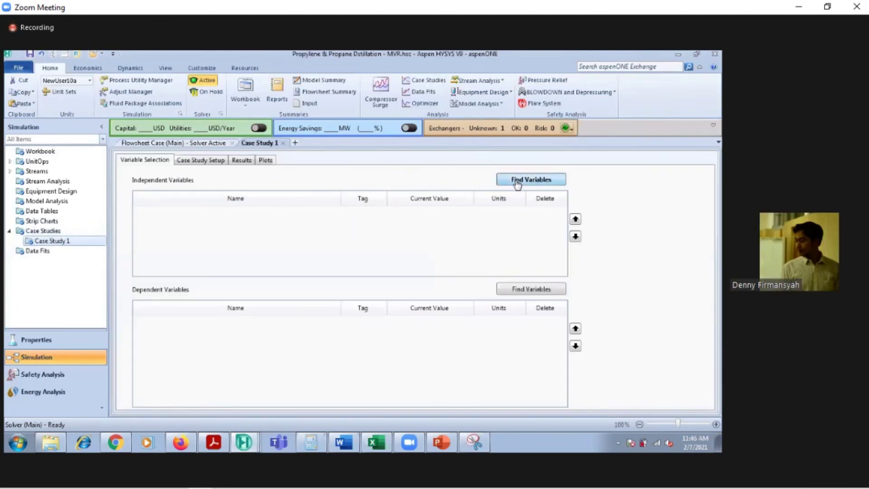
# Add the Pressure Ratio of compressor Comp-1 as an independent variable of Case Study 1
pyautogui.click(532, 179)
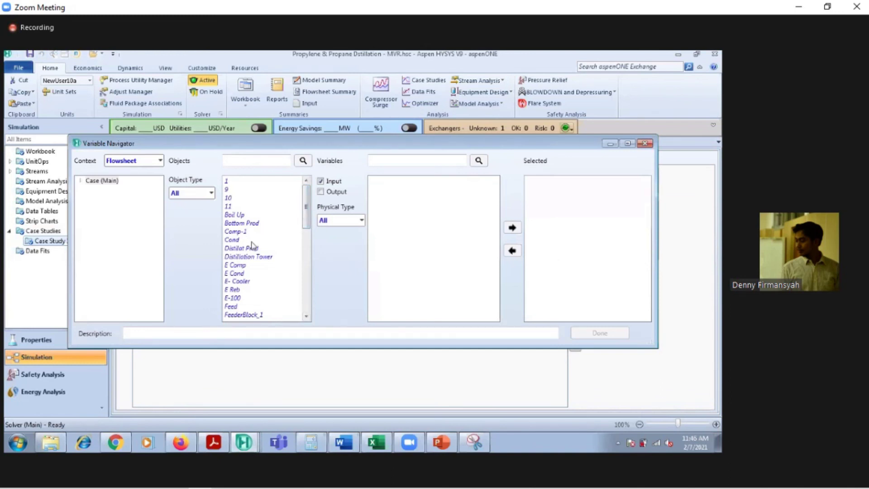
pyautogui.click(243, 265)
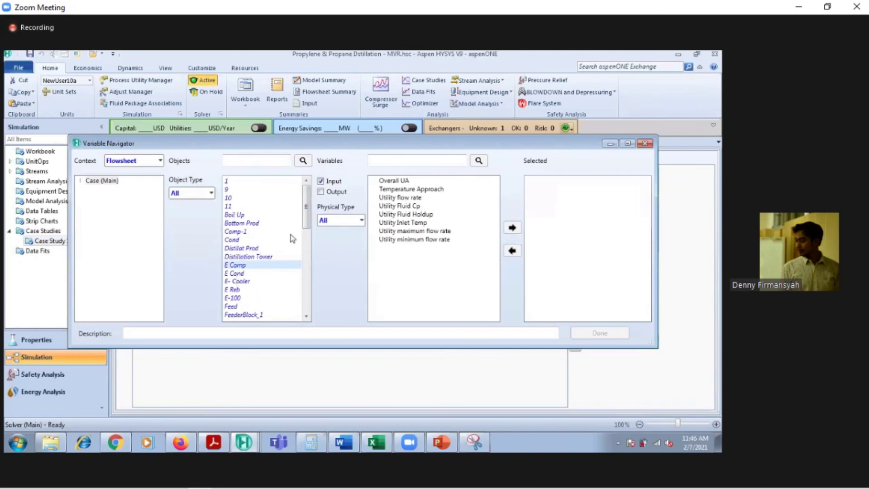
pyautogui.click(249, 232)
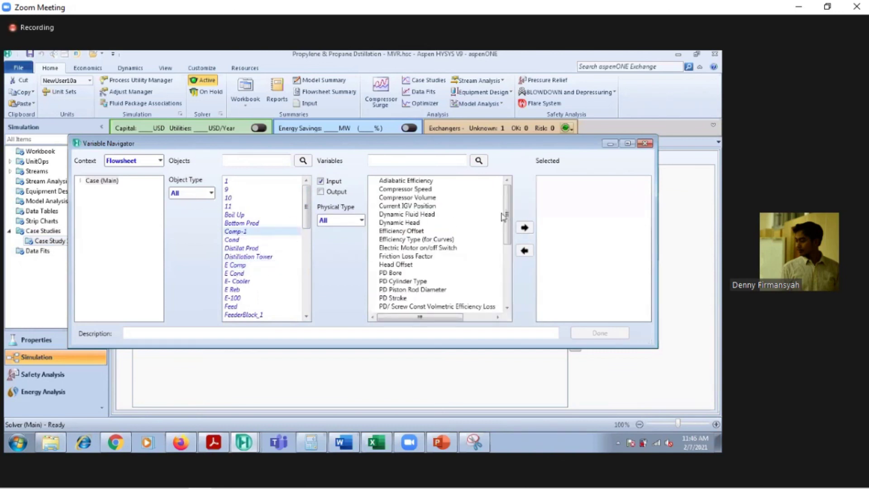
pyautogui.moveTo(507, 214); pyautogui.dragTo(504, 240)
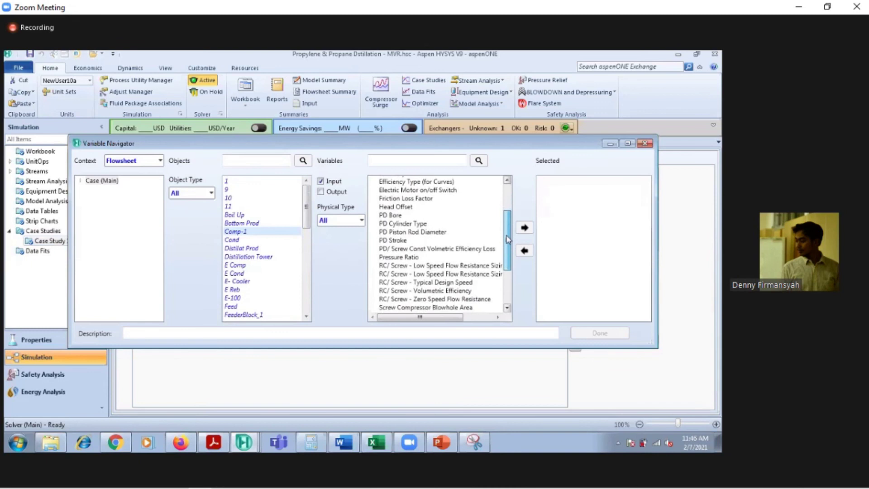
pyautogui.click(401, 257)
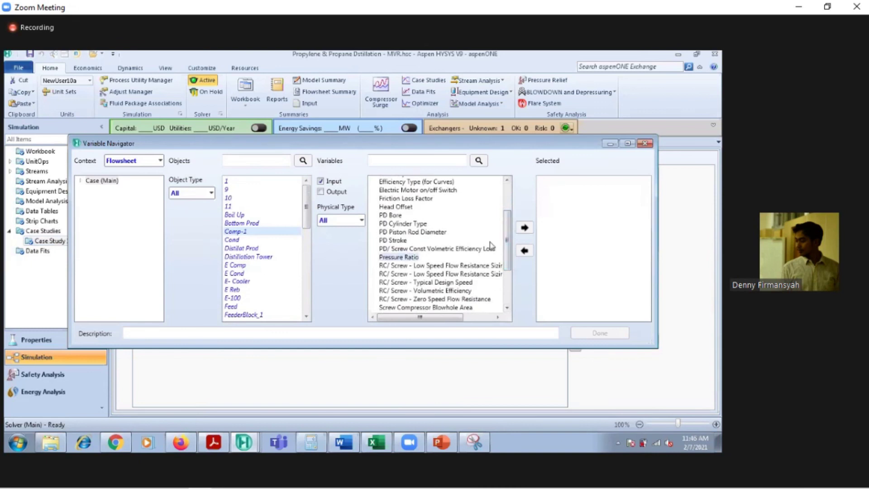
pyautogui.click(524, 229)
pyautogui.click(602, 333)
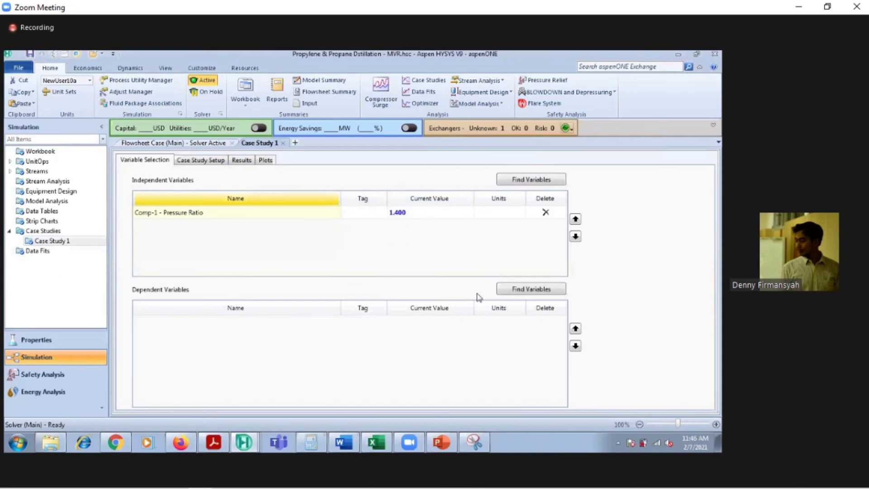
# Add cells D2 and D3 of SPRDSHT-1 as dependent variables of Case Study 1
pyautogui.click(511, 293)
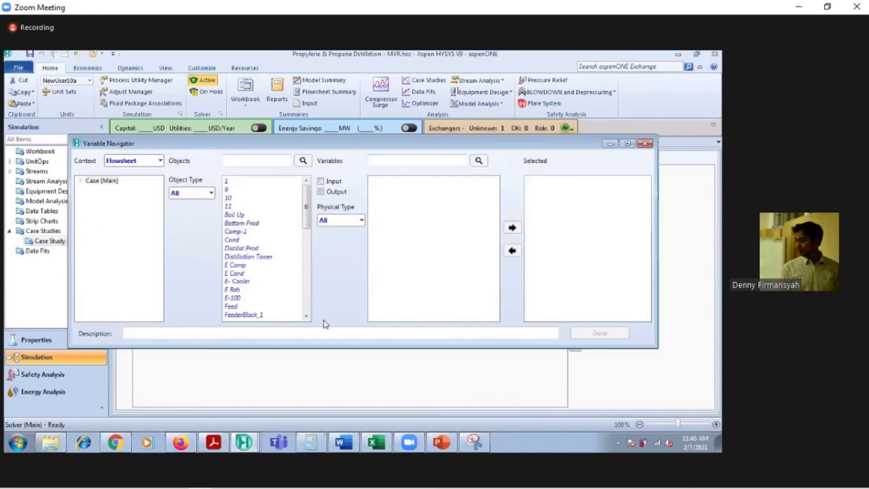
pyautogui.click(345, 443)
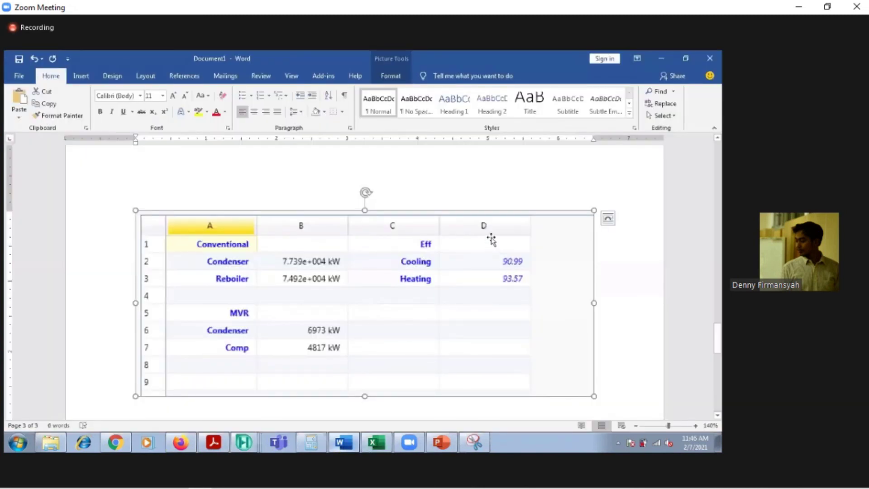
pyautogui.click(663, 58)
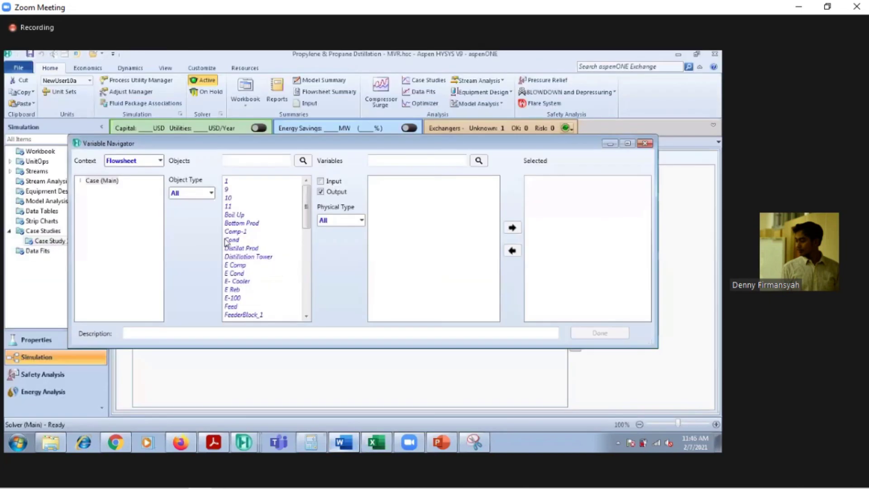
pyautogui.moveTo(311, 201); pyautogui.dragTo(317, 286)
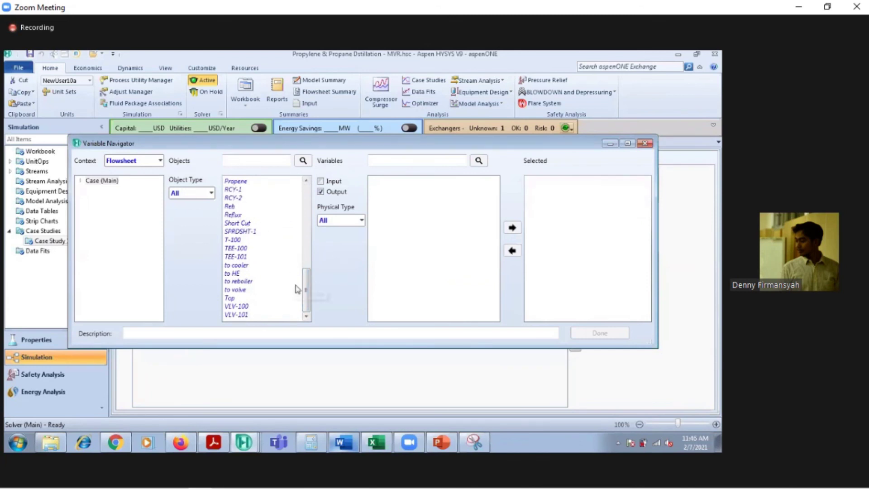
pyautogui.moveTo(306, 291); pyautogui.dragTo(306, 278)
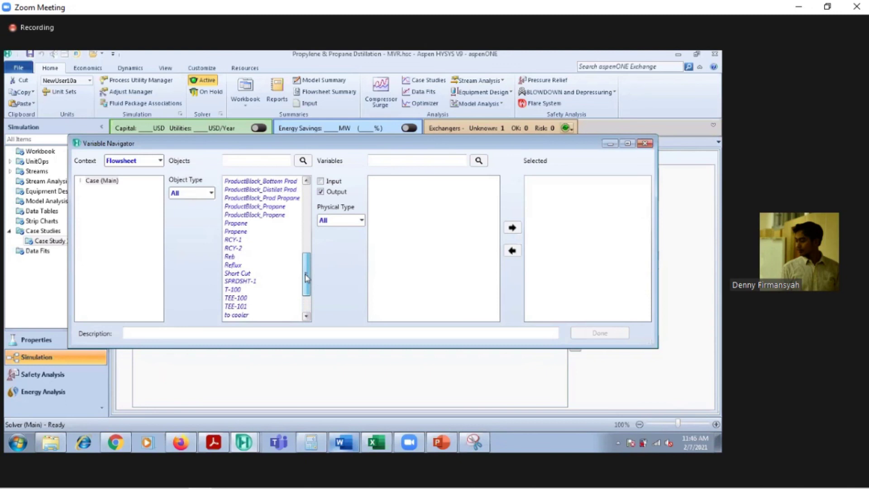
pyautogui.click(253, 282)
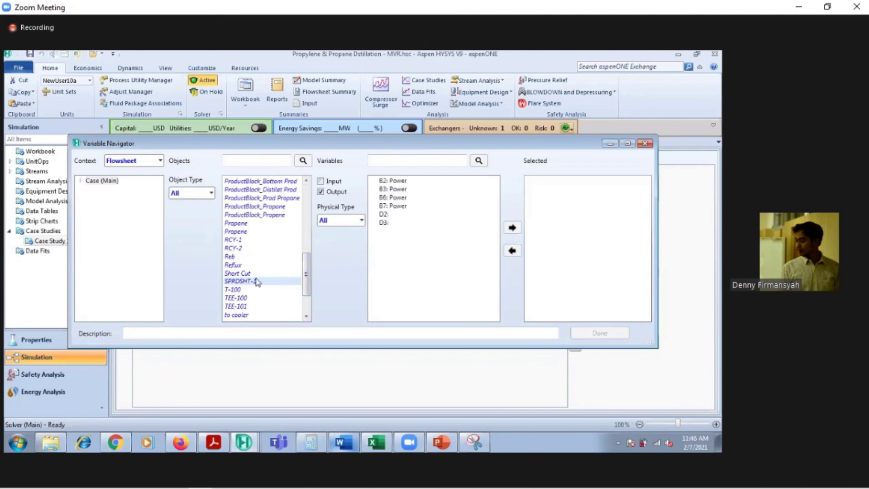
pyautogui.click(511, 227)
pyautogui.click(511, 228)
pyautogui.click(604, 334)
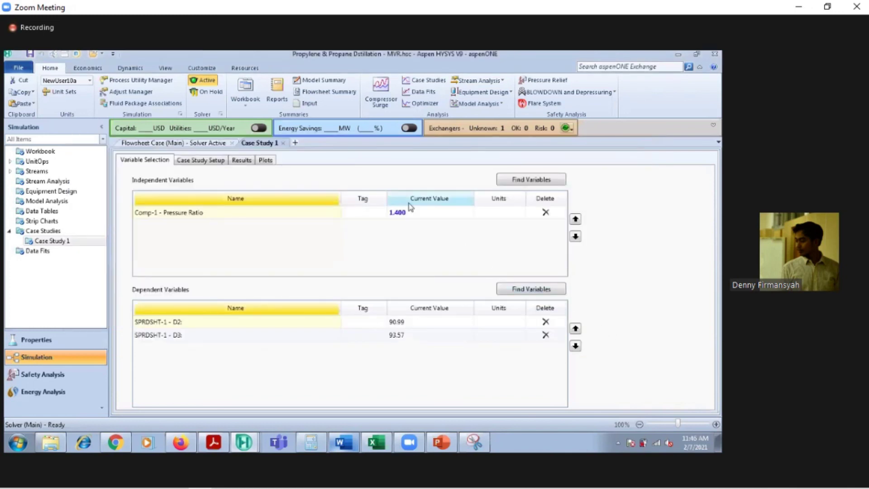
# Set the case study's Comp-1 pressure ratio range from 1.2 to 2.0 with a step size of 0.1
pyautogui.click(201, 160)
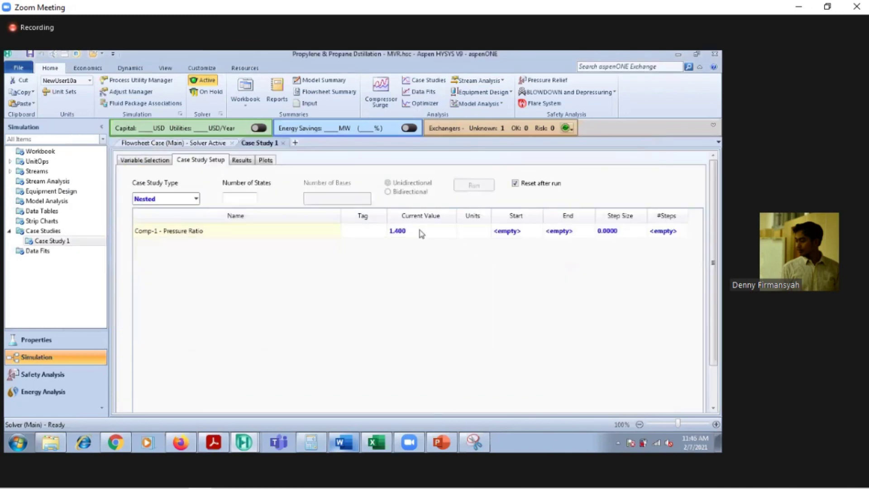
pyautogui.click(507, 232)
pyautogui.write('1.')
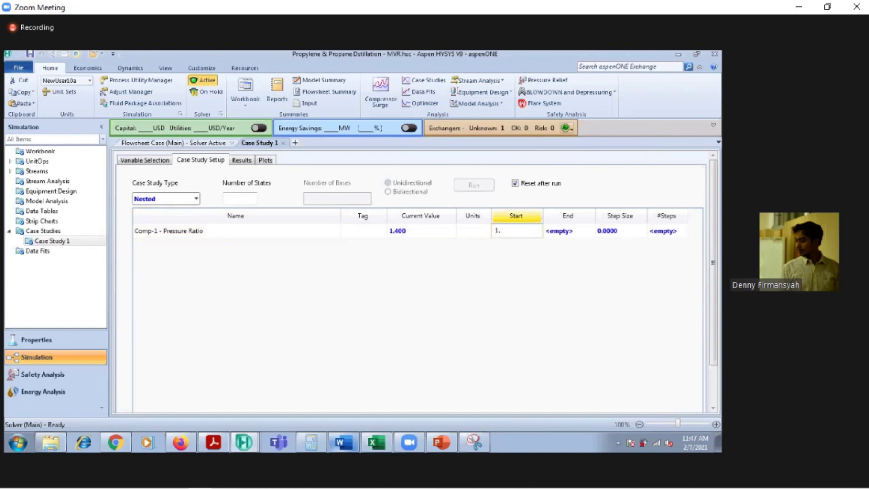
pyautogui.write('2')
pyautogui.press('Tab')
pyautogui.press('Tab')
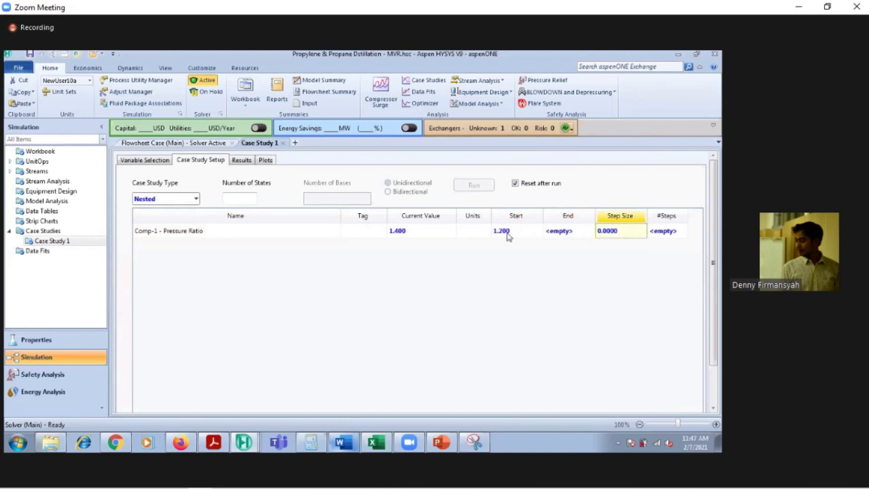
pyautogui.write('0.1')
pyautogui.press('Tab')
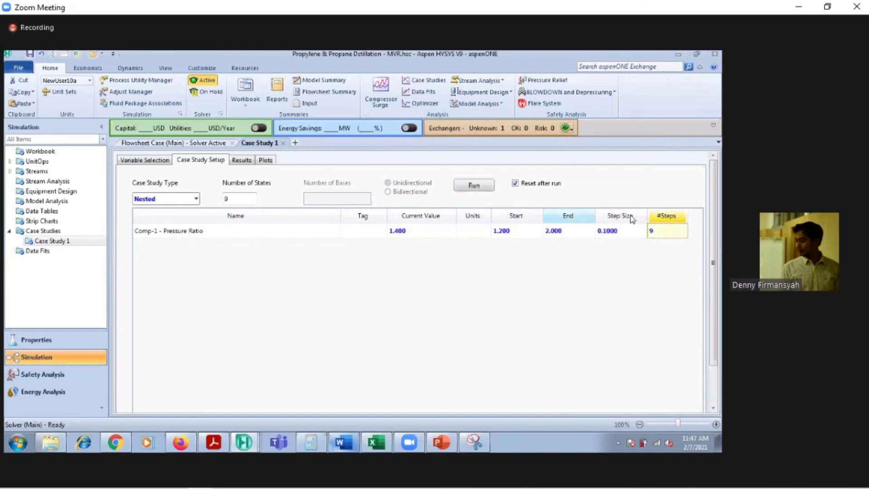
# Run Case Study 1
pyautogui.scroll(-1, 715, 222)
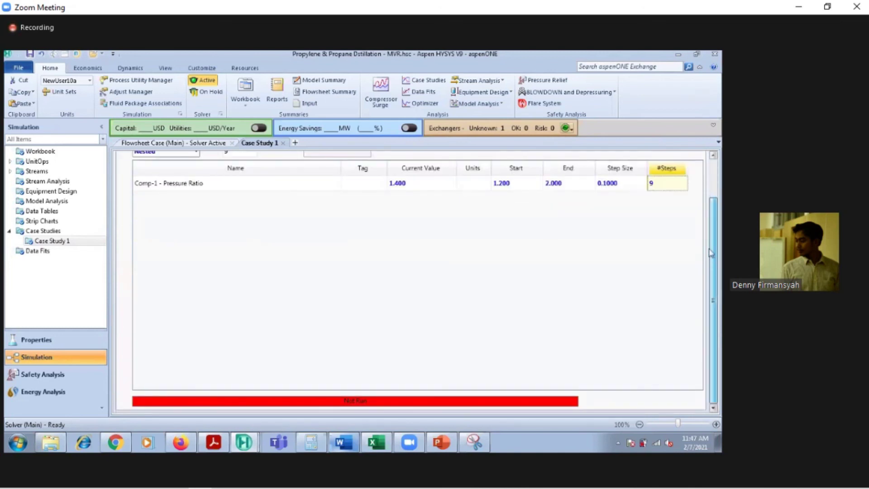
pyautogui.scroll(1, 673, 169)
pyautogui.click(473, 184)
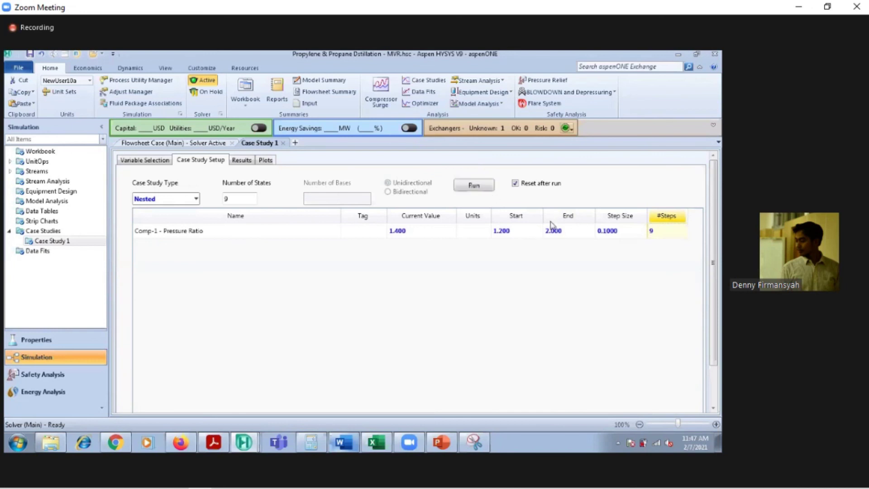
pyautogui.moveTo(716, 224); pyautogui.dragTo(719, 188)
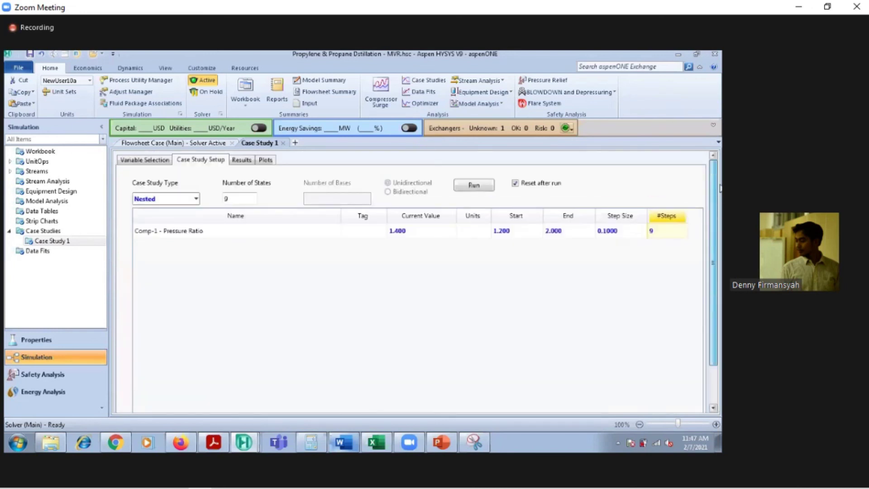
# Examine the case study plots of SPRDSHT-1 D2 and D3 against the Comp-1 pressure ratio
pyautogui.click(242, 161)
pyautogui.click(264, 161)
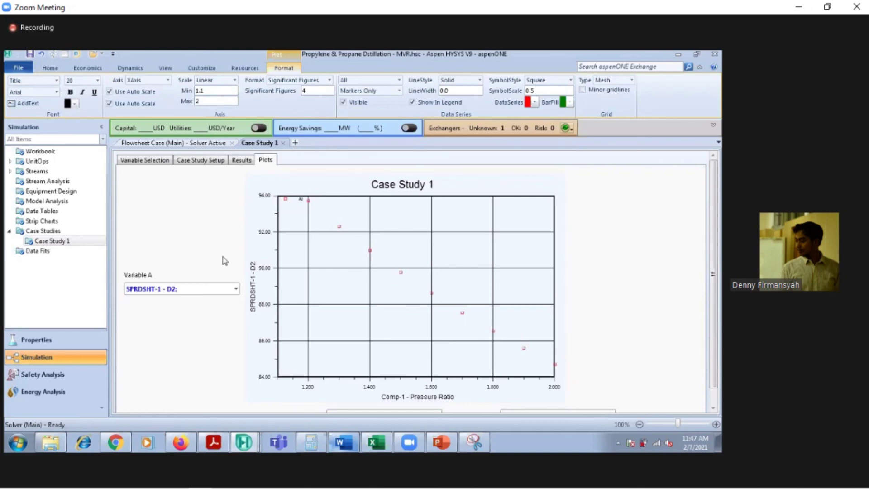
pyautogui.click(235, 288)
pyautogui.click(221, 311)
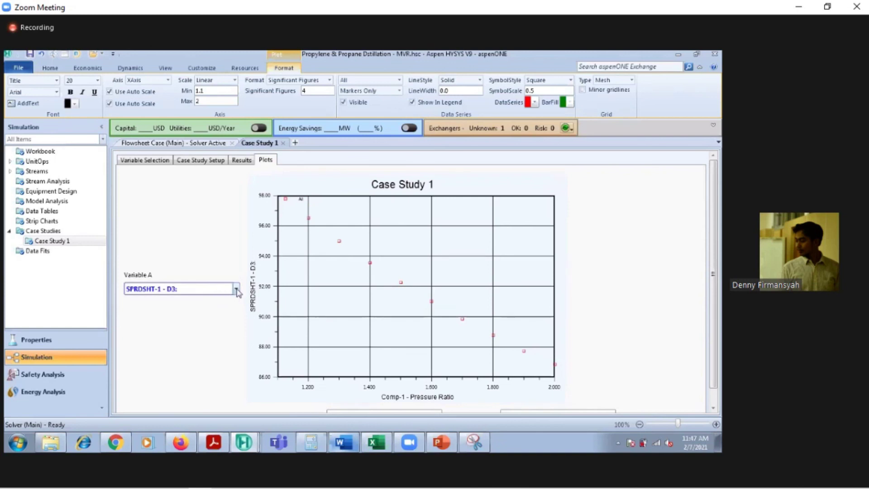
pyautogui.click(236, 290)
pyautogui.click(213, 301)
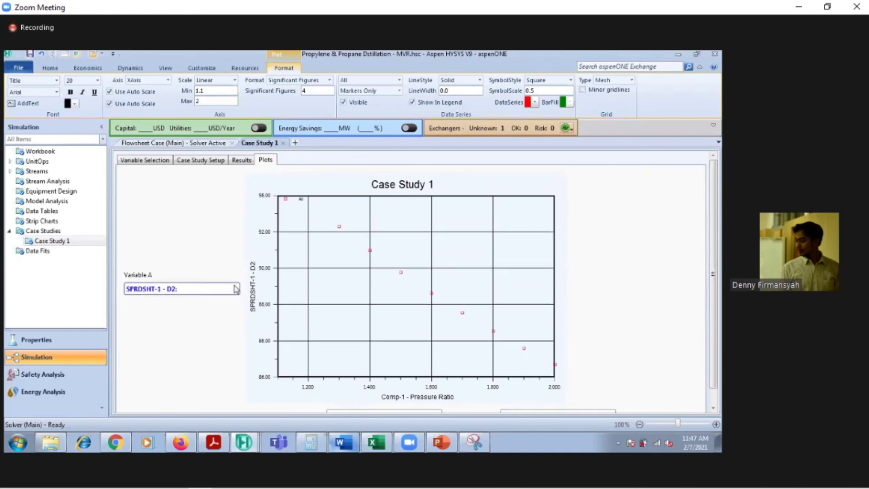
pyautogui.click(236, 289)
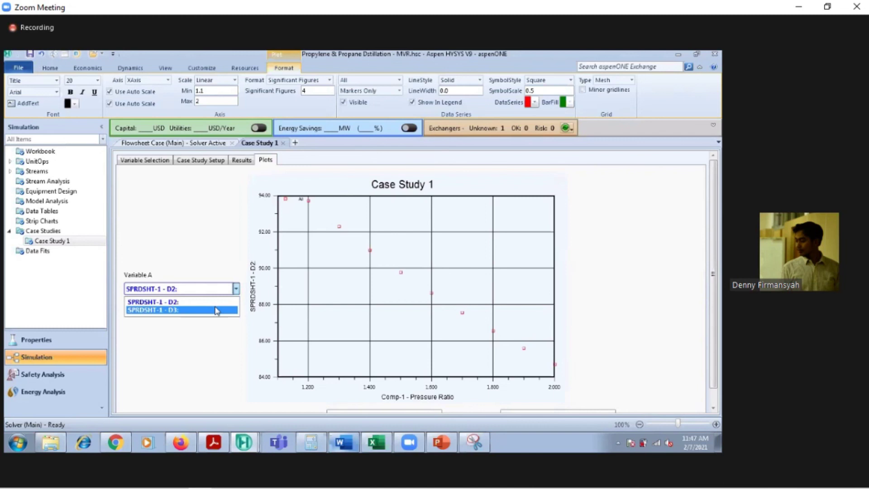
pyautogui.click(217, 311)
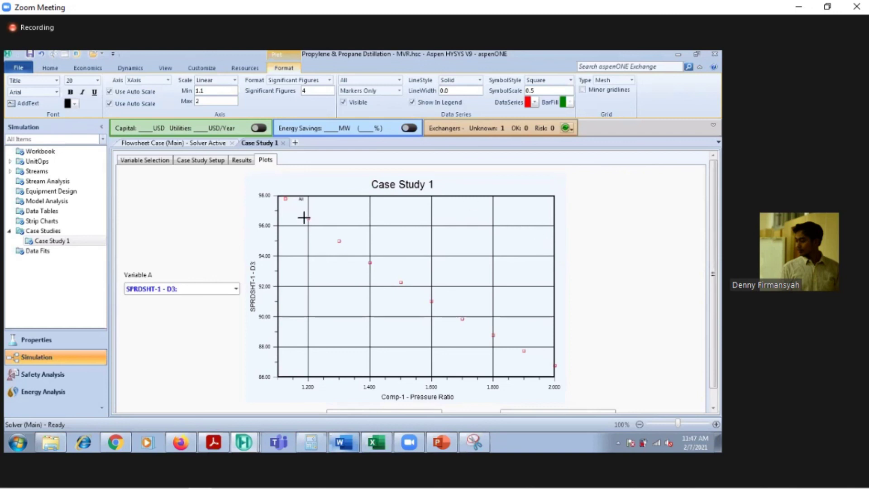
# Try pressure ratios of 1.2 and 1.3 in the parameters of compressor Comp-1, and set it back to 1.4
pyautogui.click(156, 143)
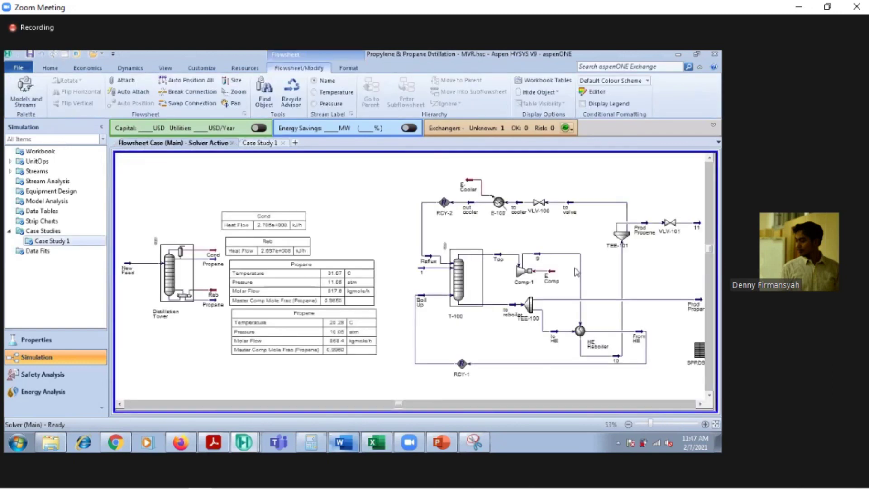
pyautogui.doubleClick(521, 272)
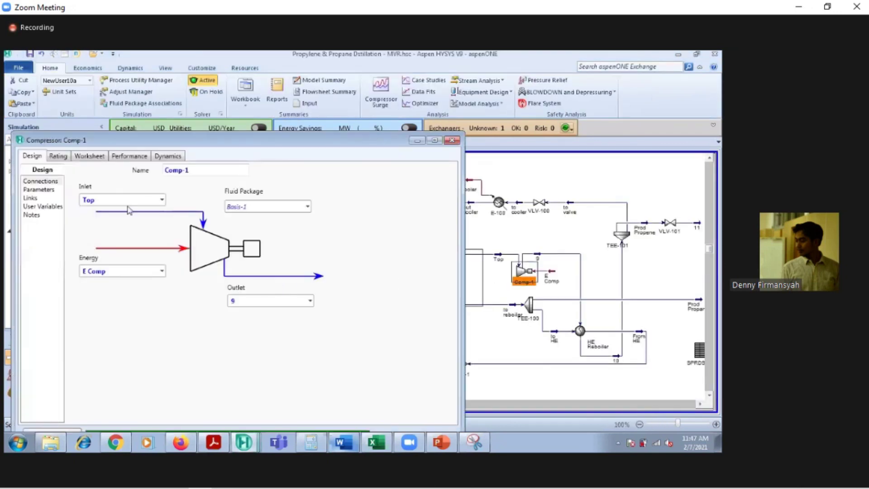
pyautogui.click(38, 189)
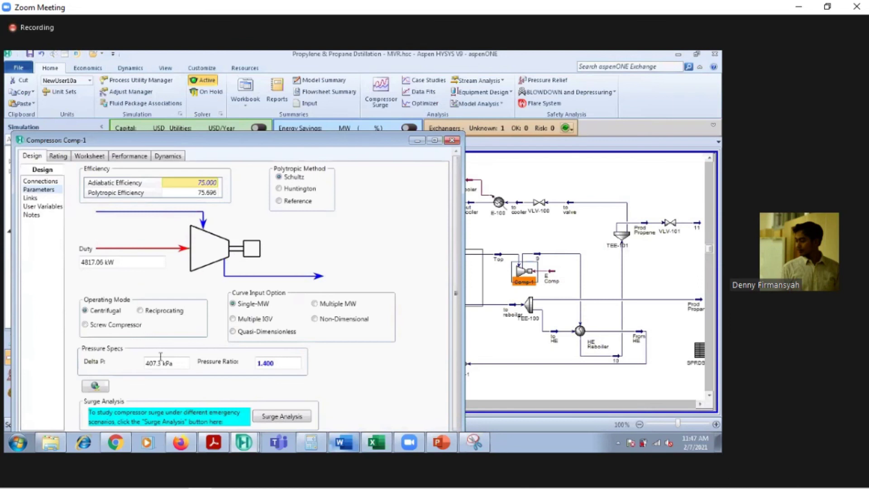
pyautogui.click(286, 365)
pyautogui.write('1')
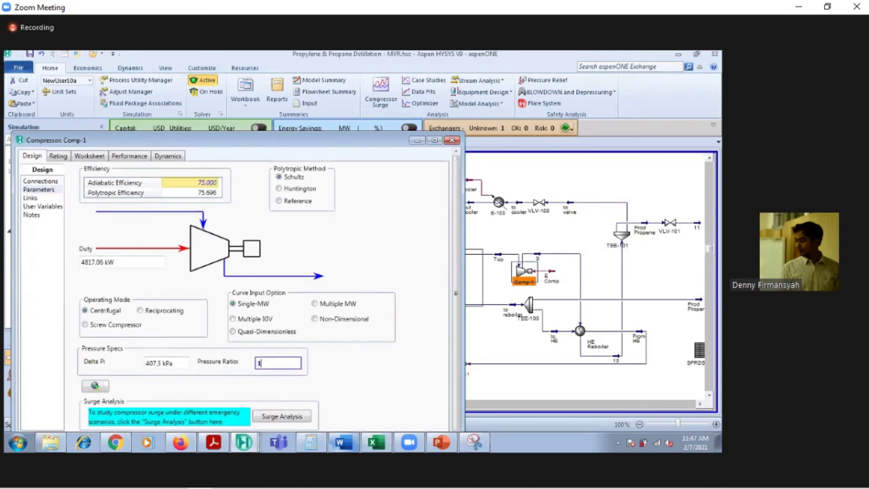
pyautogui.write('.2')
pyautogui.press('Return')
pyautogui.write('1.3')
pyautogui.press('Return')
pyautogui.write('1.4')
pyautogui.press('Return')
pyautogui.click(455, 140)
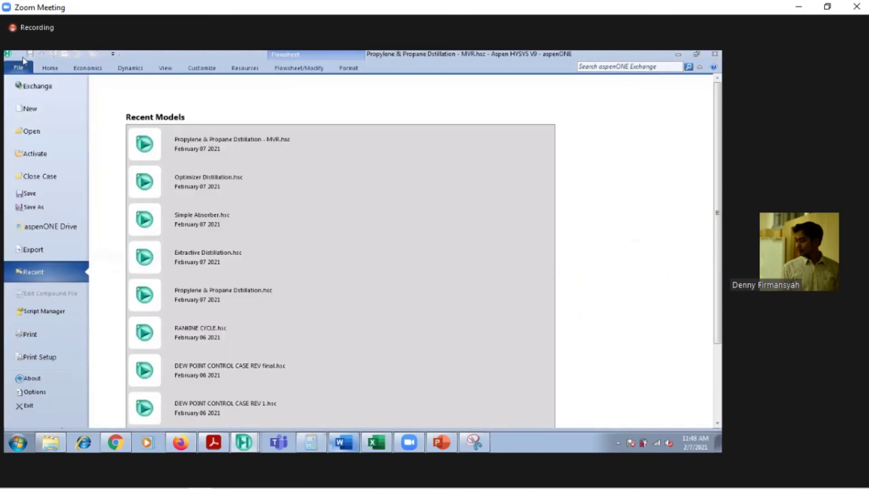
# Save the case under its existing name Propylene & Propane Dstillation - MVR, overwriting the file in HASIL SIMULASI
pyautogui.click(16, 70)
pyautogui.click(27, 68)
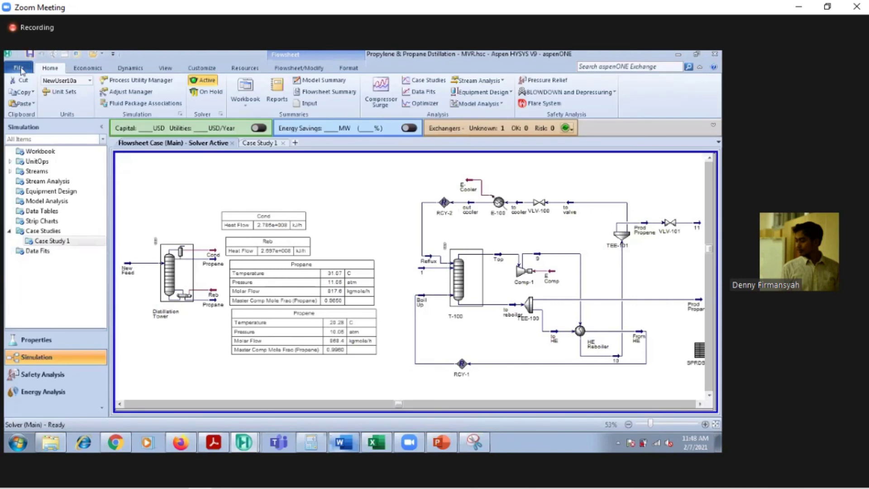
pyautogui.click(23, 70)
pyautogui.click(57, 205)
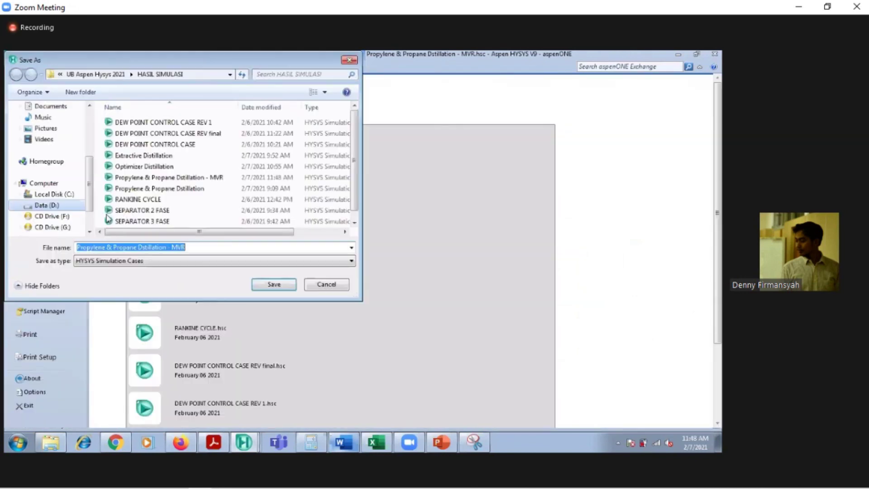
pyautogui.click(274, 285)
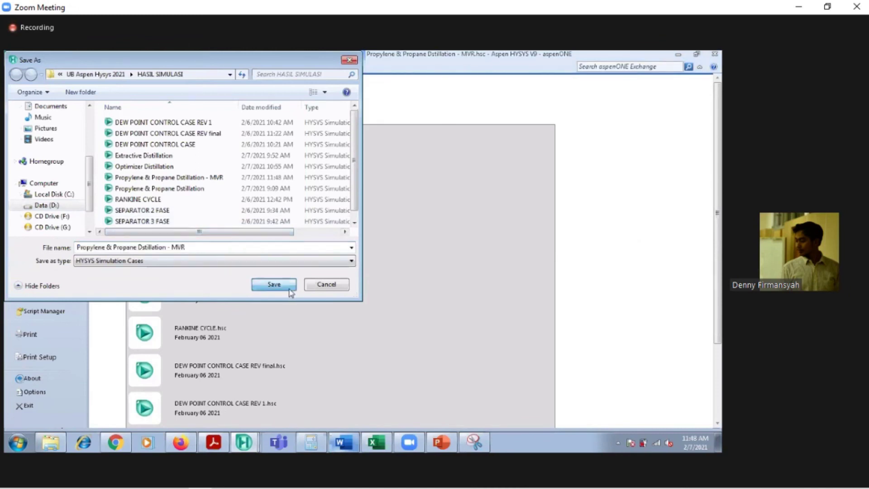
pyautogui.click(423, 288)
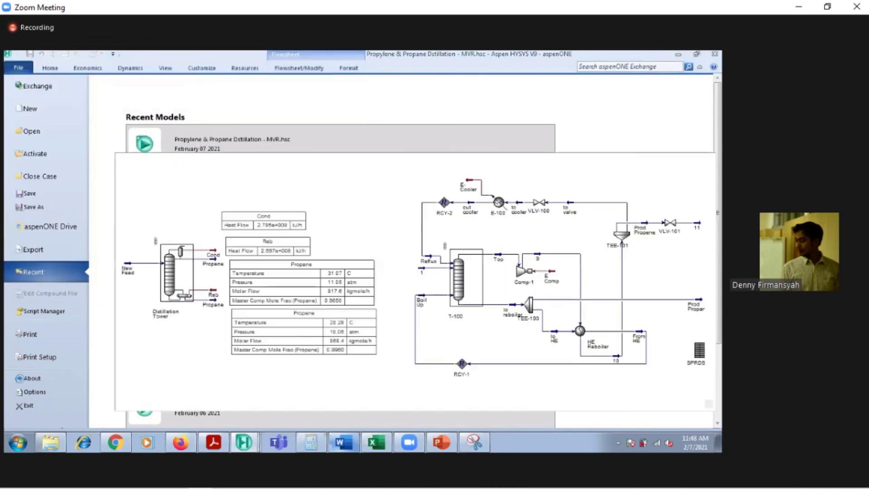
# Switch to WhatsApp in Chrome and send the Propylene & Propane Dstillation - MVR simulation file to the Peserta Process Simulator group
pyautogui.click(115, 442)
pyautogui.scroll(-3, 119, 284)
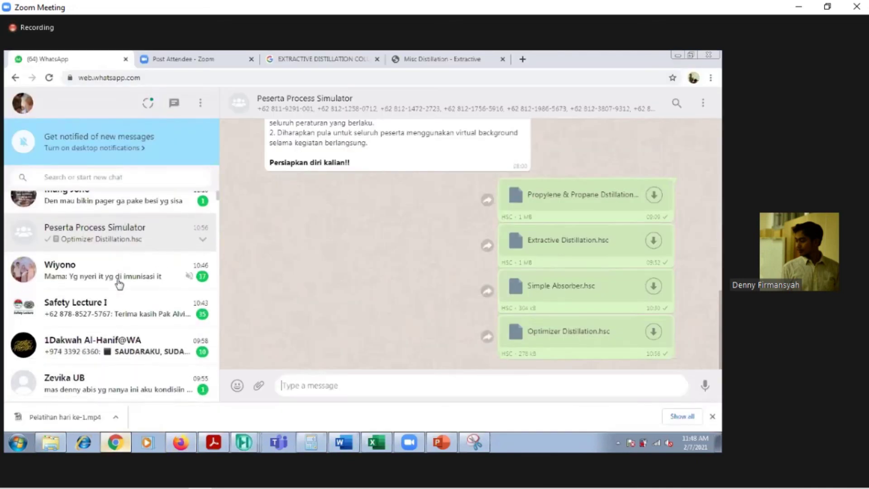
pyautogui.scroll(3, 118, 289)
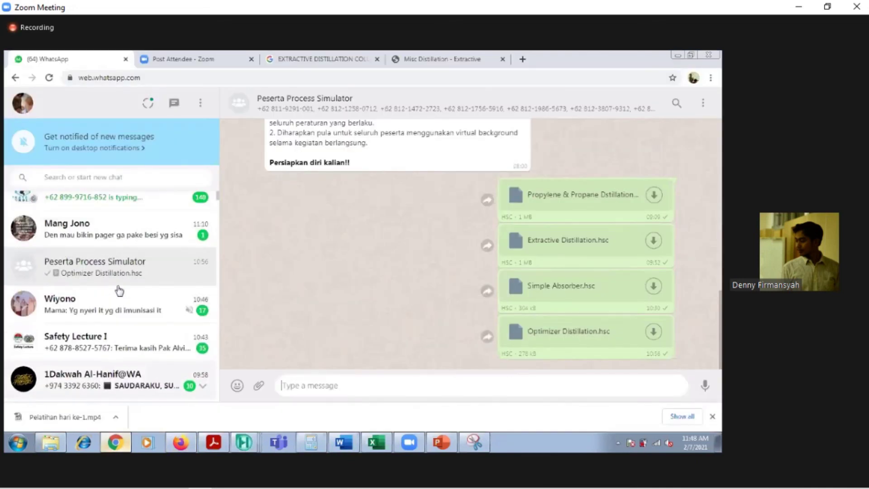
pyautogui.click(258, 386)
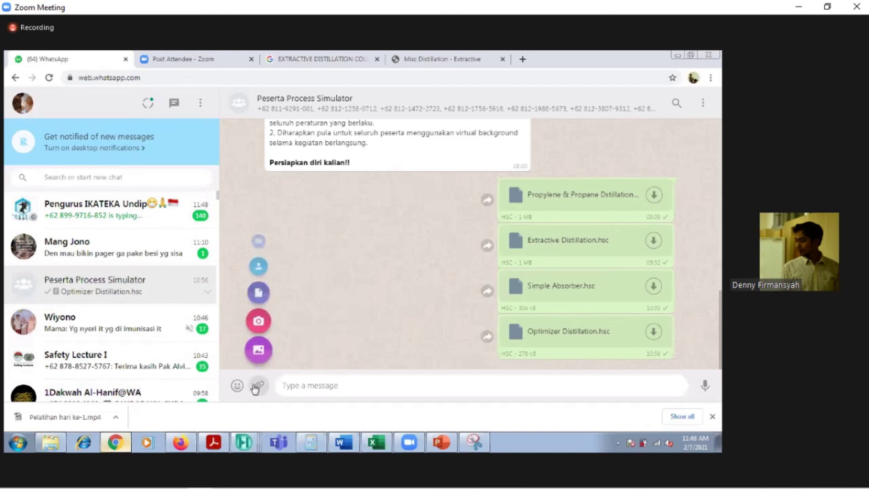
pyautogui.click(259, 288)
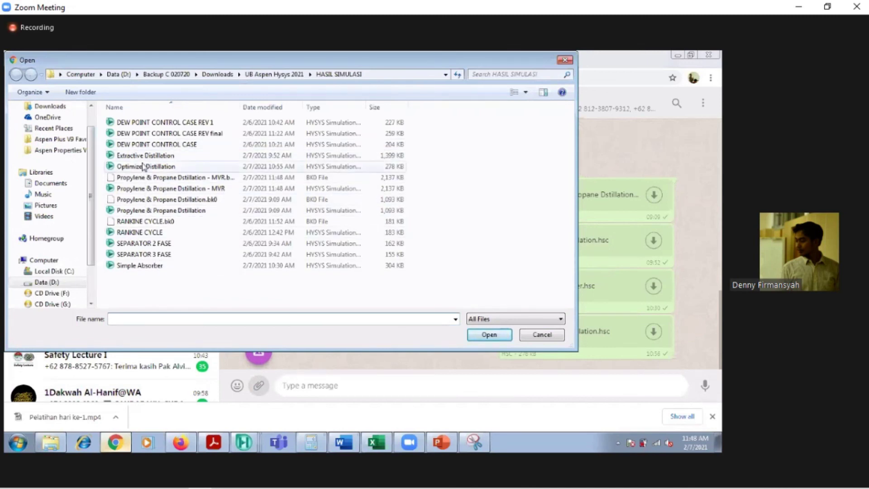
pyautogui.click(145, 188)
pyautogui.click(488, 335)
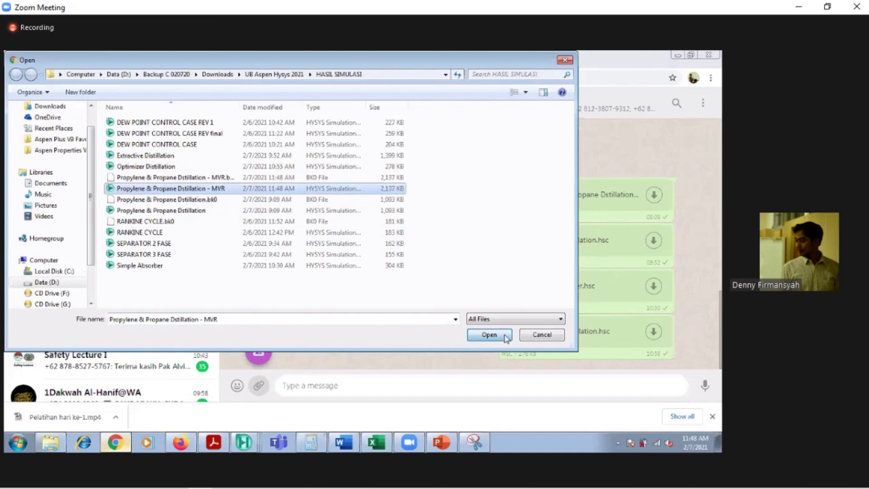
pyautogui.press('Return')
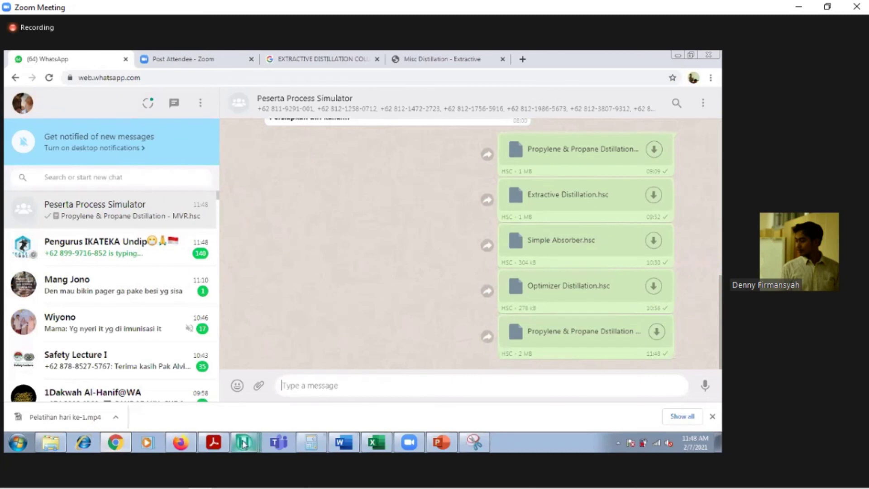
# Switch to the Word document and compare the conventional and MVR distillation flowsheet pictures, their product stream tables and energy tables
pyautogui.moveTo(244, 442)
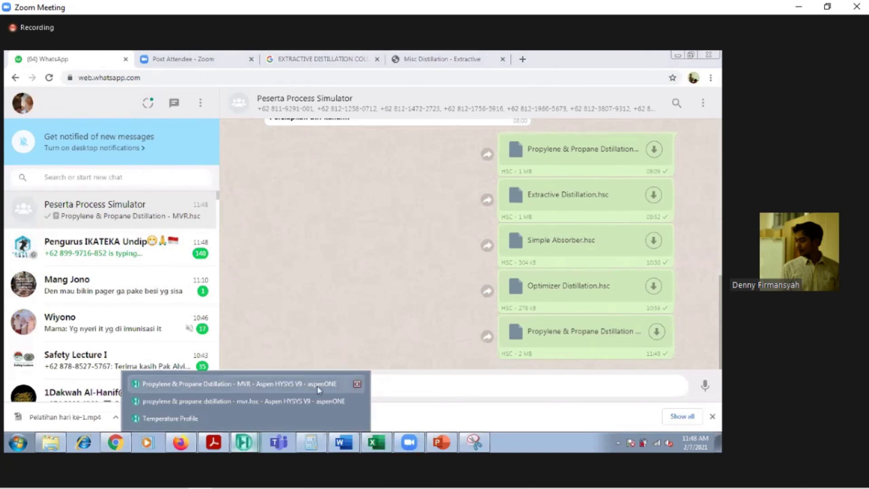
pyautogui.click(344, 444)
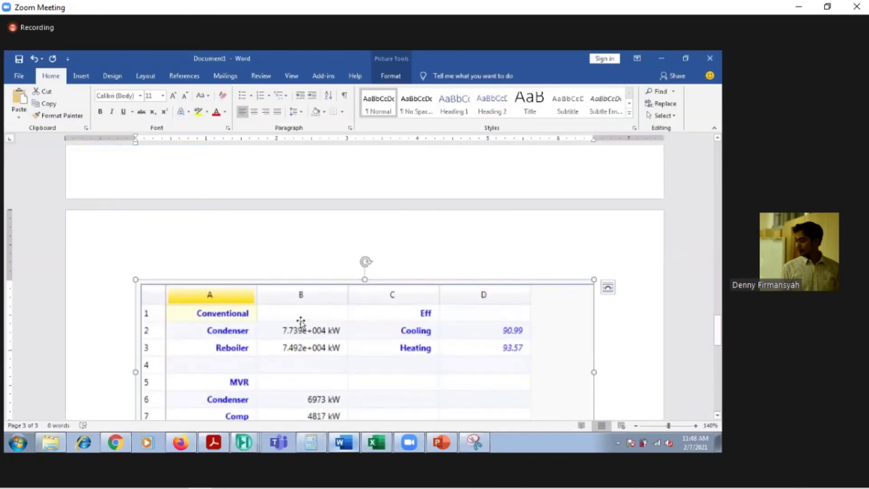
pyautogui.scroll(10, 427, 306)
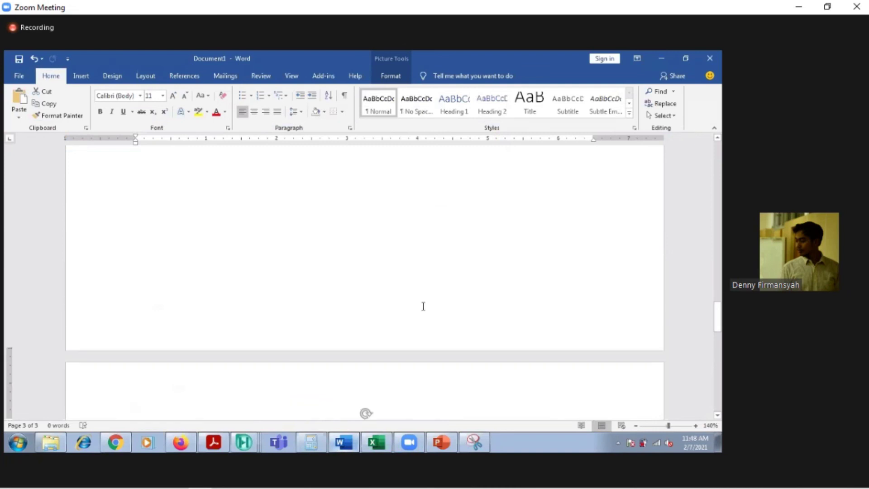
pyautogui.scroll(4, 423, 306)
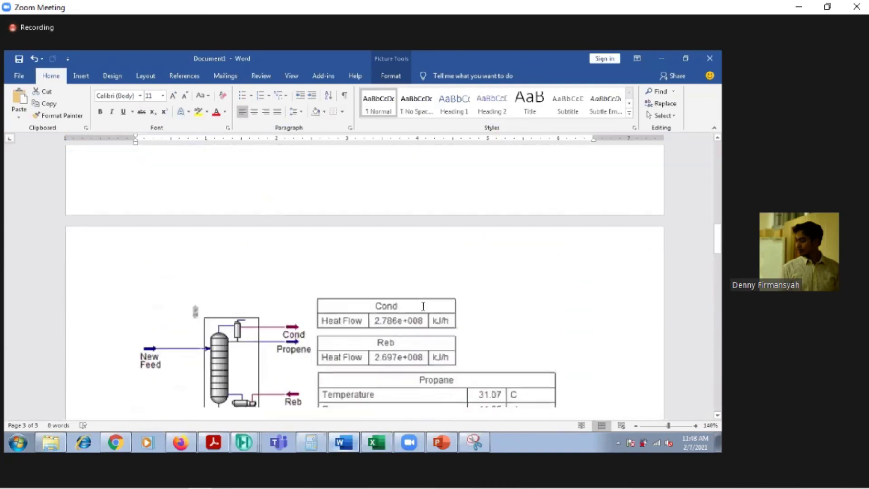
pyautogui.scroll(-3, 398, 245)
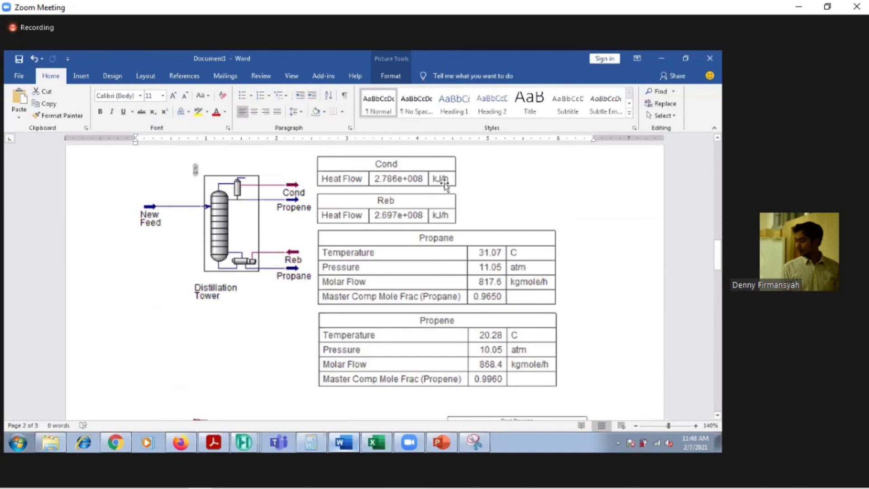
pyautogui.scroll(-8, 408, 215)
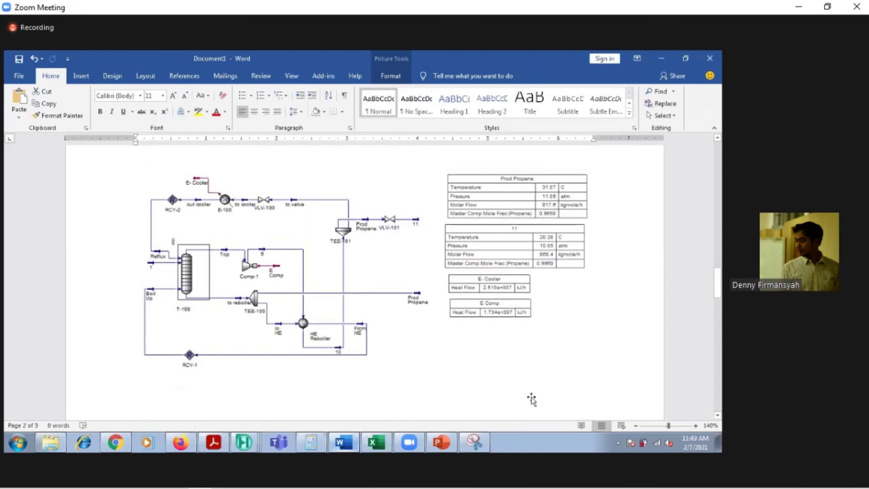
pyautogui.scroll(1, 484, 196)
pyautogui.scroll(5, 484, 196)
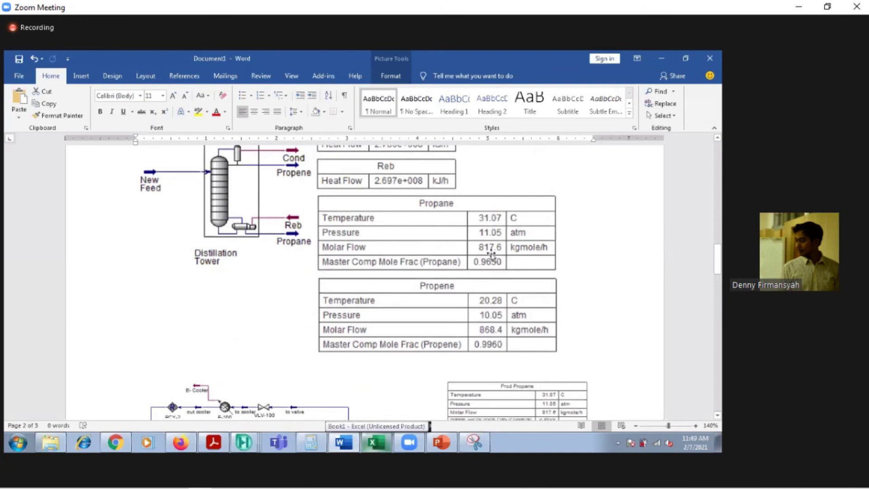
pyautogui.scroll(-2, 498, 264)
pyautogui.scroll(6, 245, 321)
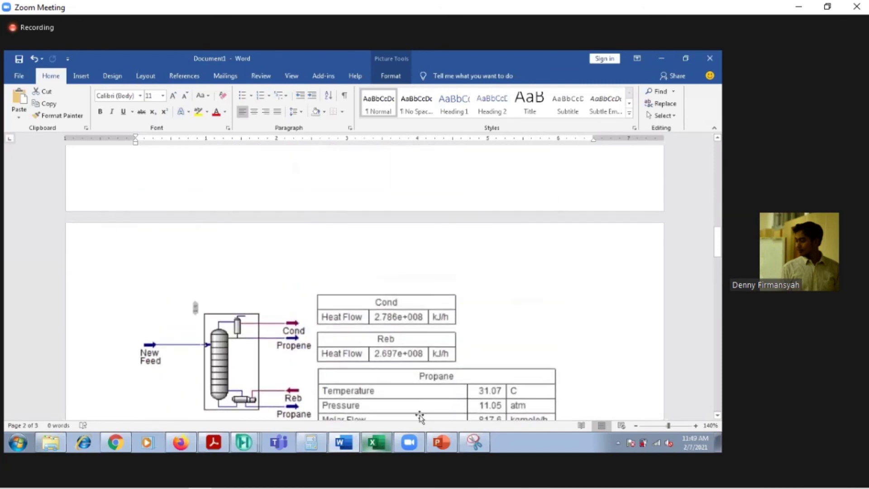
pyautogui.scroll(-5, 429, 390)
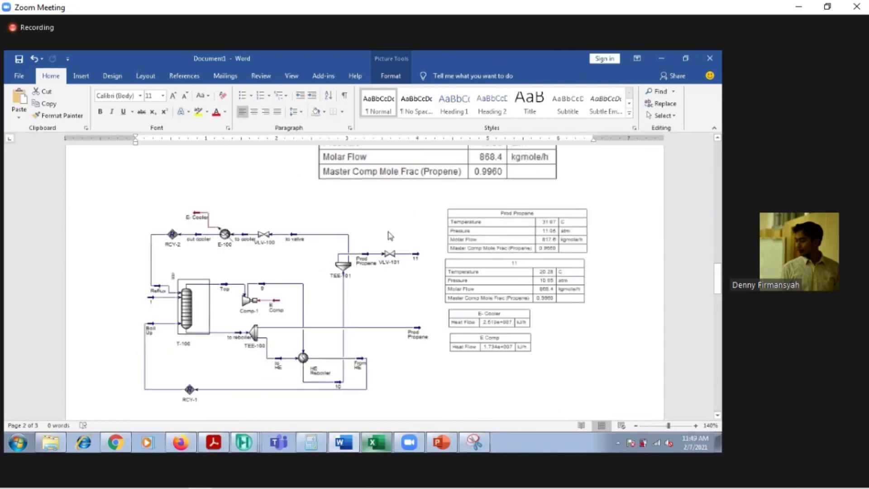
pyautogui.scroll(1, 567, 342)
pyautogui.scroll(3, 566, 340)
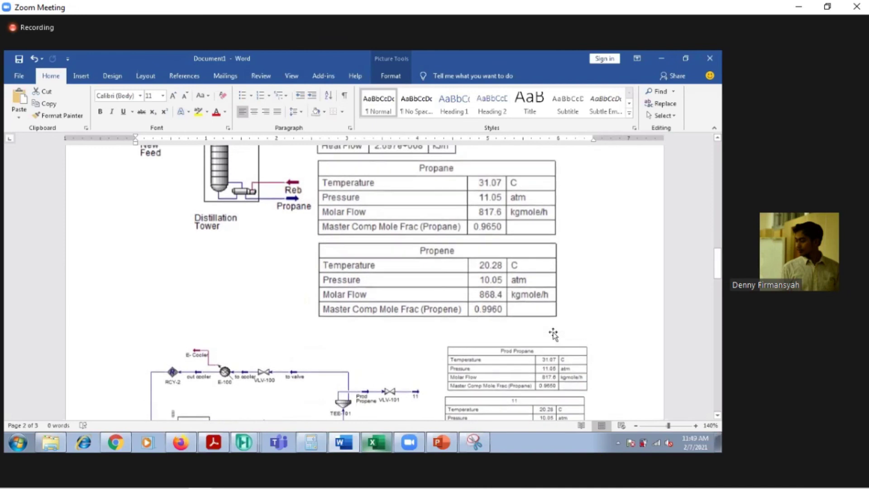
pyautogui.scroll(2, 478, 218)
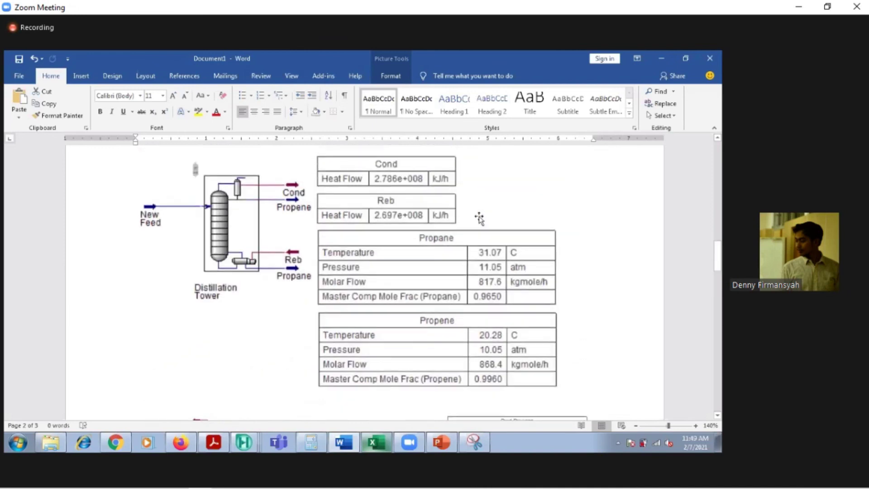
pyautogui.scroll(-4, 479, 217)
pyautogui.scroll(-1, 380, 403)
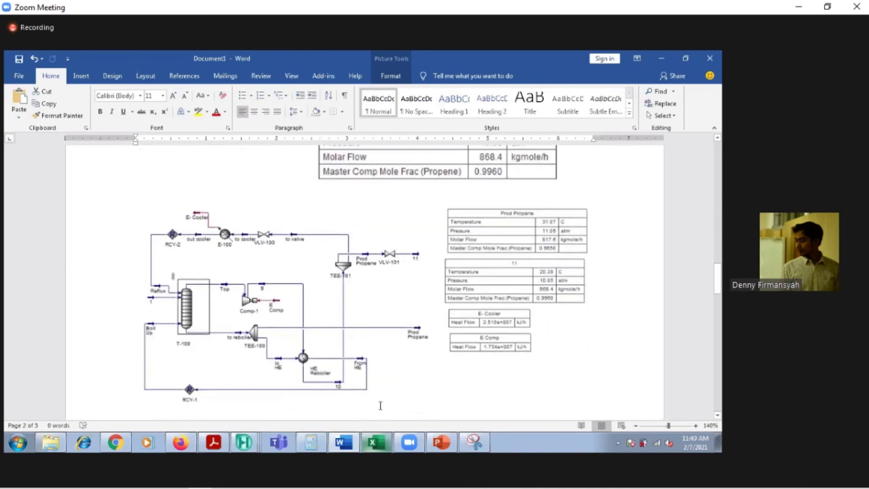
# Switch back to Aspen HYSYS and review the cooling and heating efficiencies in spreadsheet SPRDSHT-1, closing it when done
pyautogui.hotkey('alt', 'Tab')
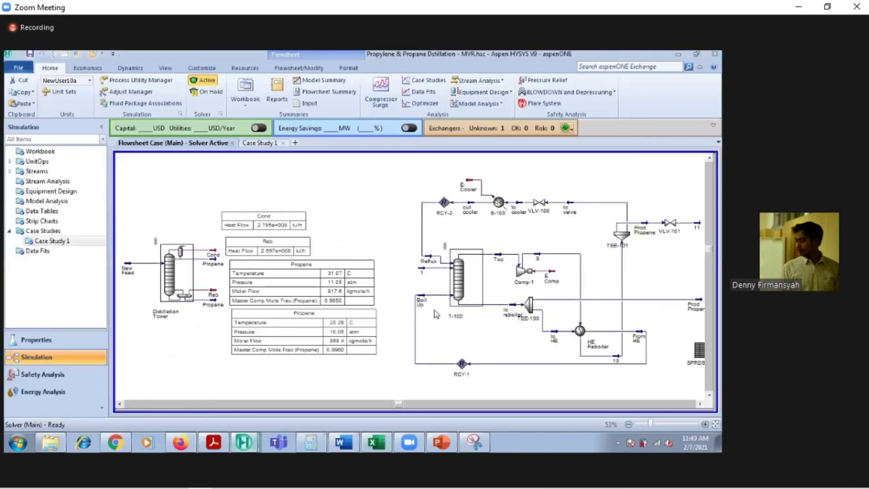
pyautogui.click(699, 405)
pyautogui.doubleClick(584, 349)
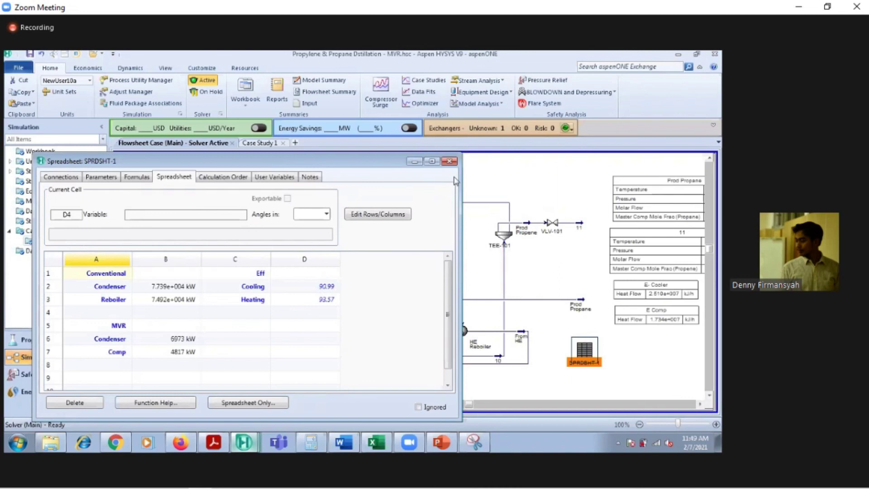
pyautogui.click(450, 161)
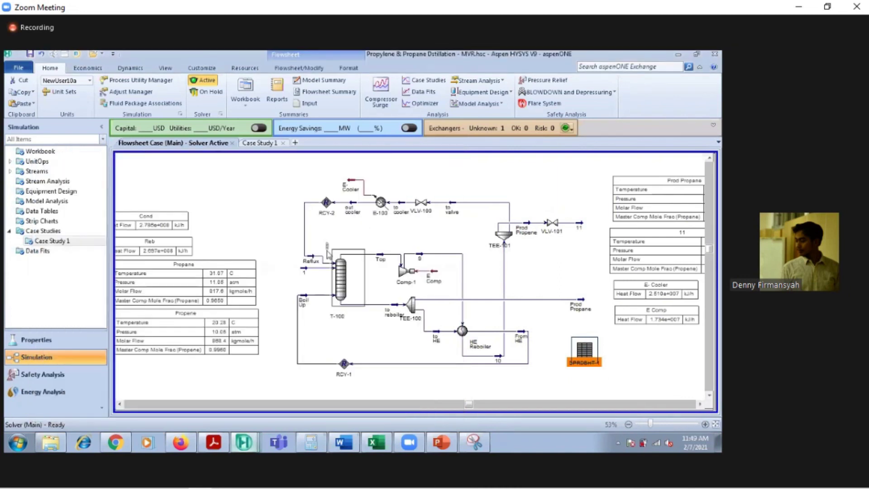
# Move the Reflux stream away from column T-100, shift its vertical line outward, and place feed stream 1 lower, between Reflux and Boil Up
pyautogui.click(307, 267)
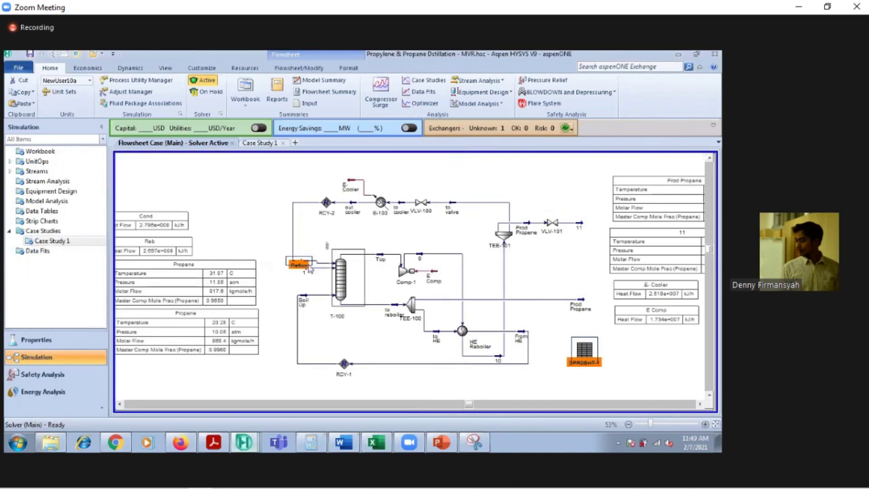
pyautogui.click(309, 268)
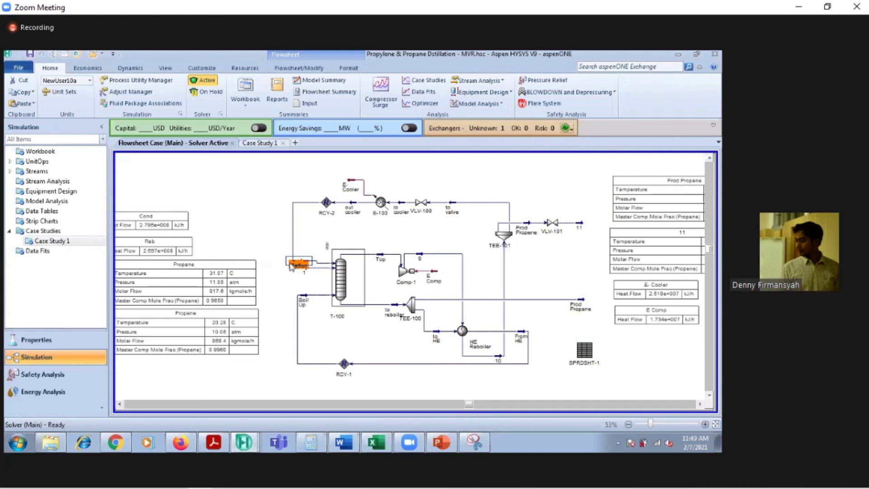
pyautogui.moveTo(293, 232); pyautogui.dragTo(282, 231)
pyautogui.click(306, 265)
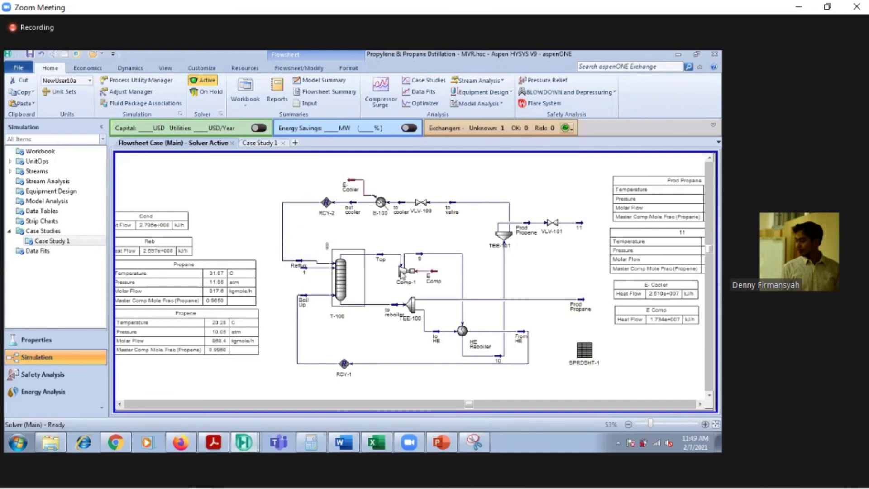
pyautogui.moveTo(301, 267); pyautogui.dragTo(300, 284)
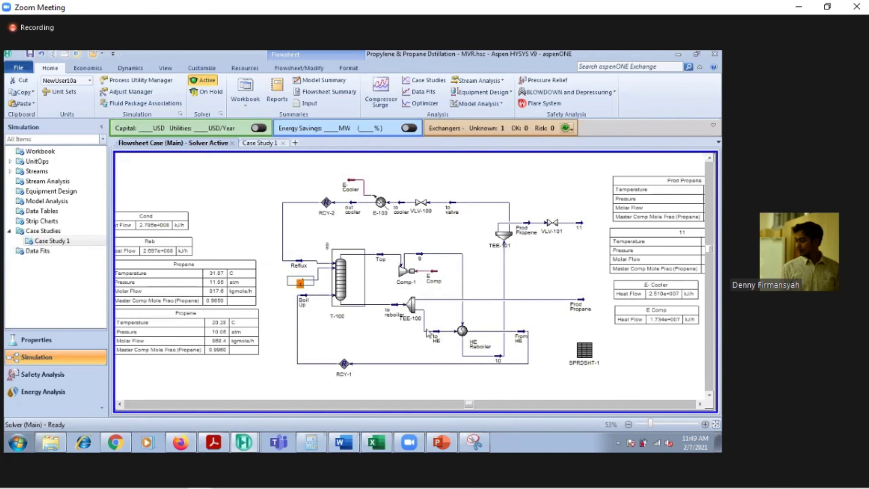
# Fine-tune the Reflux stream's position and align the vertical runs of the Reflux and Boil Up recycle lines beside column T-100
pyautogui.click(302, 266)
pyautogui.moveTo(303, 266); pyautogui.dragTo(302, 269)
pyautogui.moveTo(292, 234); pyautogui.dragTo(285, 234)
pyautogui.moveTo(292, 318); pyautogui.dragTo(286, 317)
pyautogui.click(246, 211)
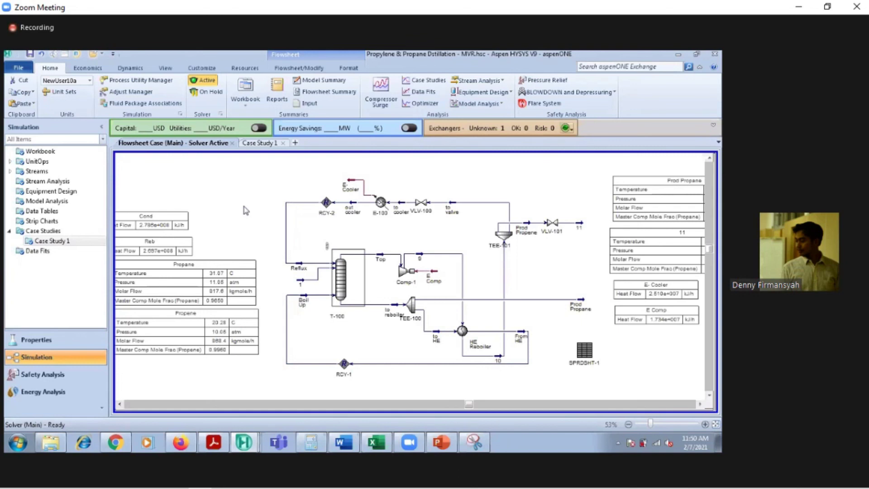
# Tidy the flowsheet around HE Reboiler by moving the exchanger and stream 10 slightly up and rerouting the From HE line outward
pyautogui.moveTo(534, 359); pyautogui.dragTo(494, 352)
pyautogui.click(497, 358)
pyautogui.click(482, 341)
pyautogui.moveTo(484, 338); pyautogui.dragTo(484, 330)
pyautogui.click(545, 321)
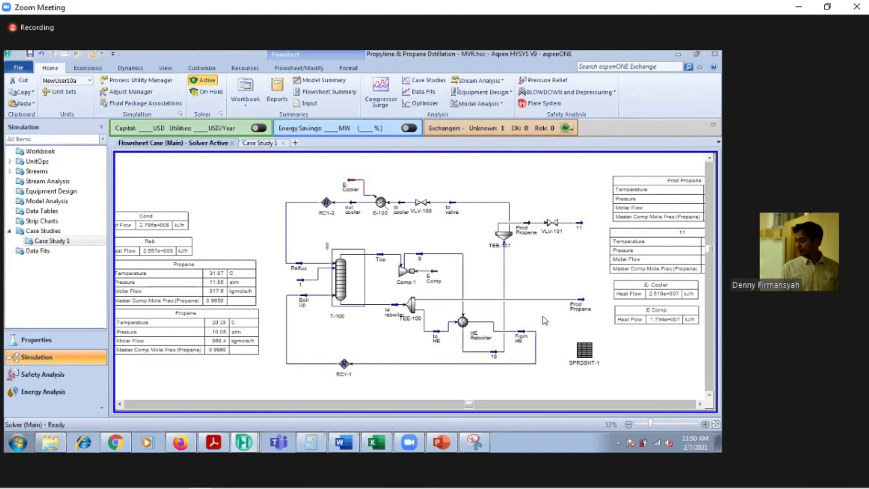